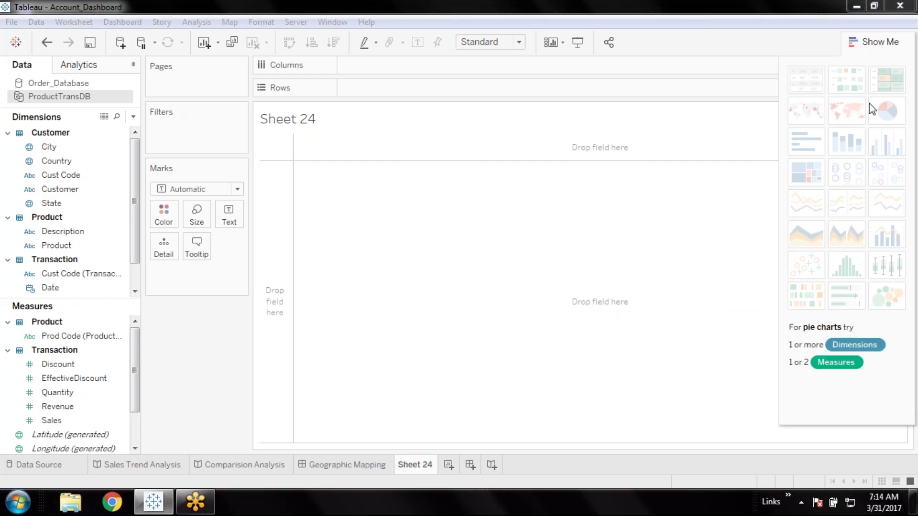
# Plot State as a symbol map on Sheet 24, with generated Longitude and Latitude
pyautogui.click(725, 36)
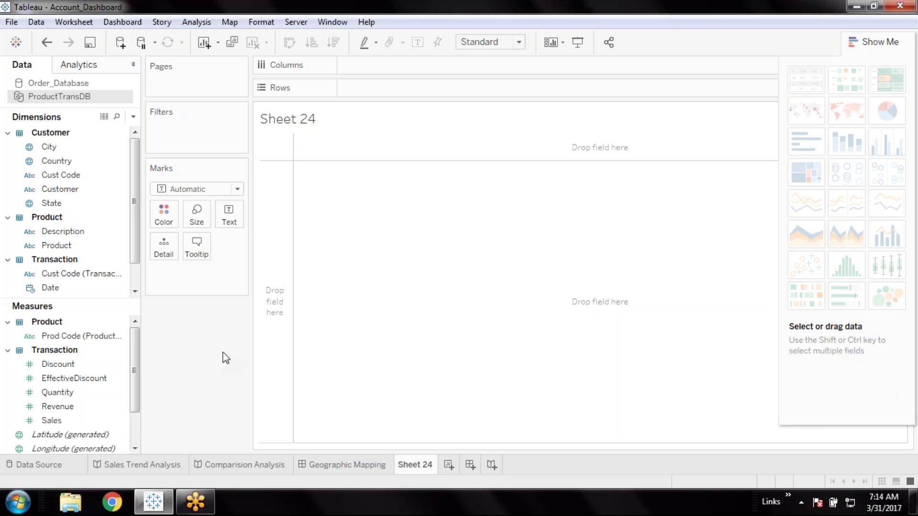
pyautogui.click(73, 205)
pyautogui.moveTo(891, 111)
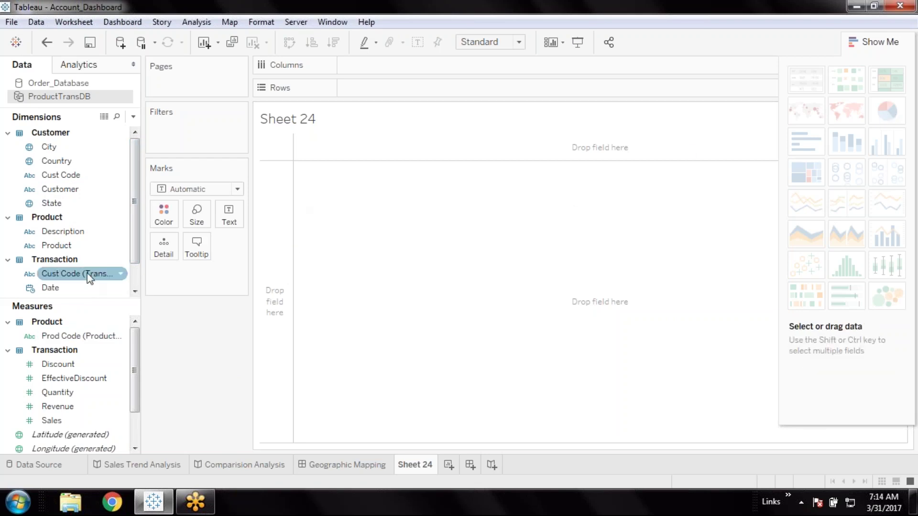
pyautogui.click(71, 206)
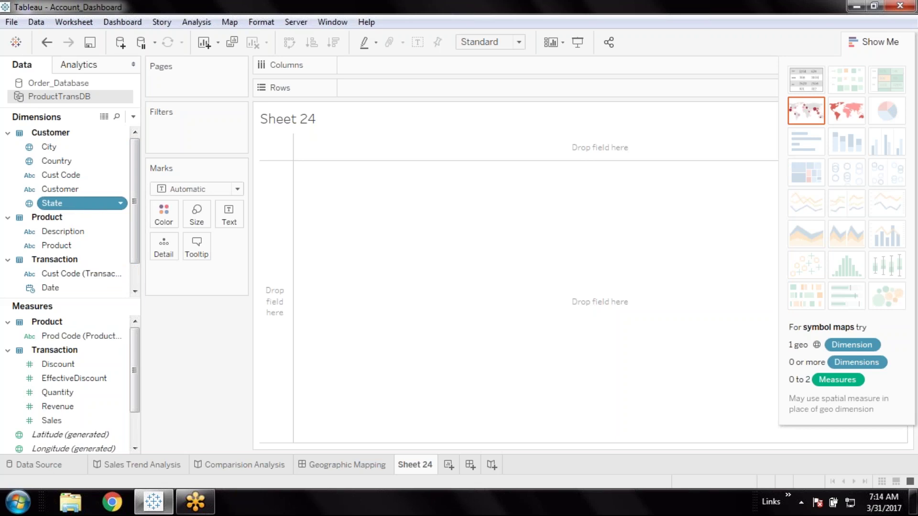
pyautogui.click(806, 111)
# Remove Longitude from Columns and Latitude from Rows, leaving 38 State marks in one row
pyautogui.click(430, 65)
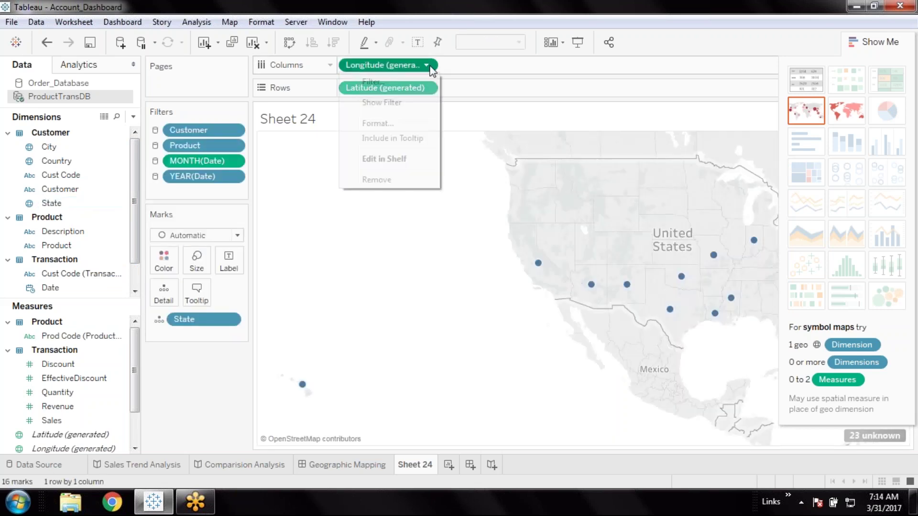
pyautogui.click(373, 176)
pyautogui.moveTo(385, 88); pyautogui.dragTo(385, 219)
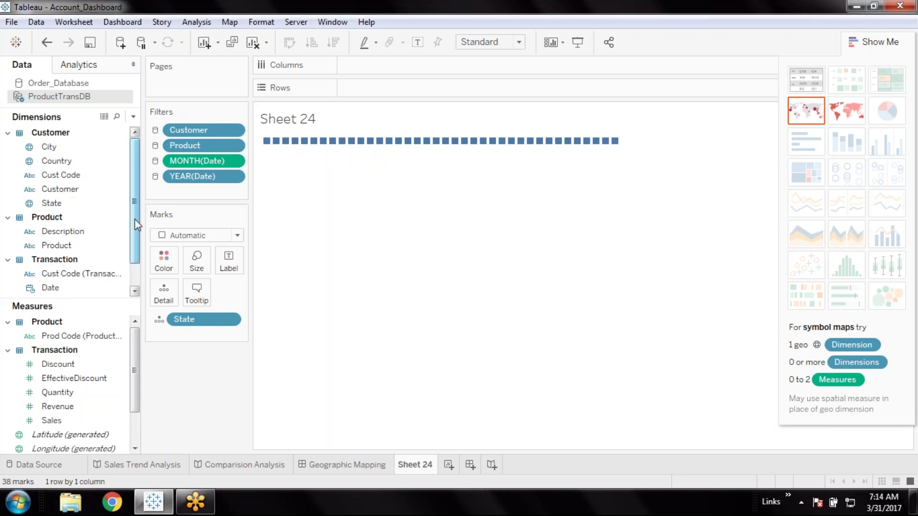
pyautogui.moveTo(136, 224); pyautogui.dragTo(137, 252)
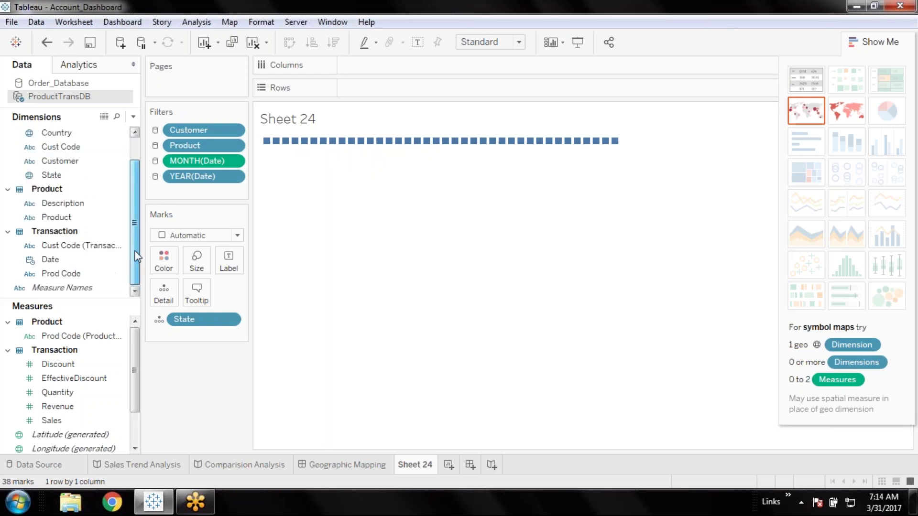
# Switch the Data pane to Group by Folder, showing flat alphabetical dimension and measure lists
pyautogui.rightClick(16, 303)
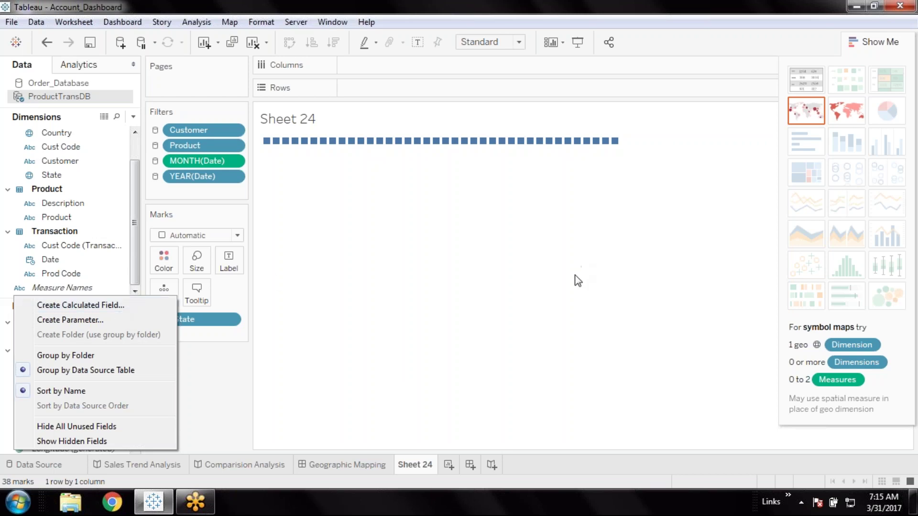
pyautogui.click(665, 45)
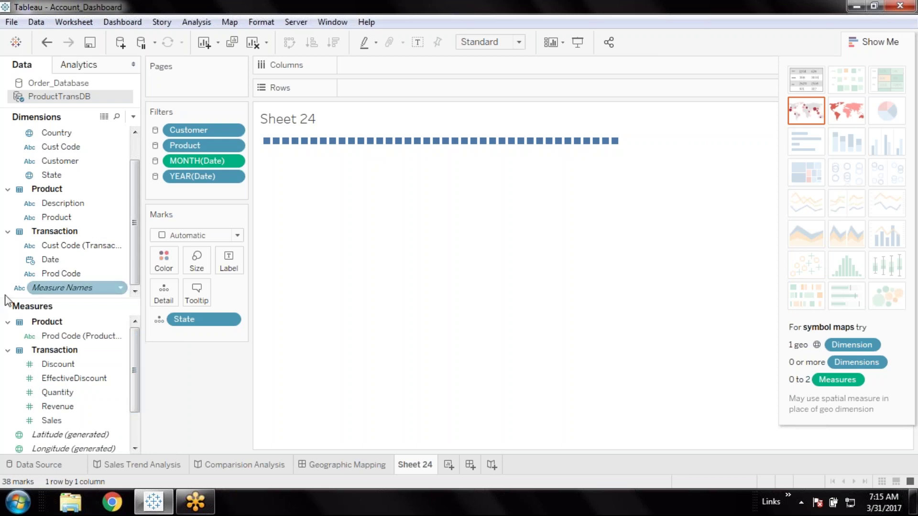
pyautogui.rightClick(21, 297)
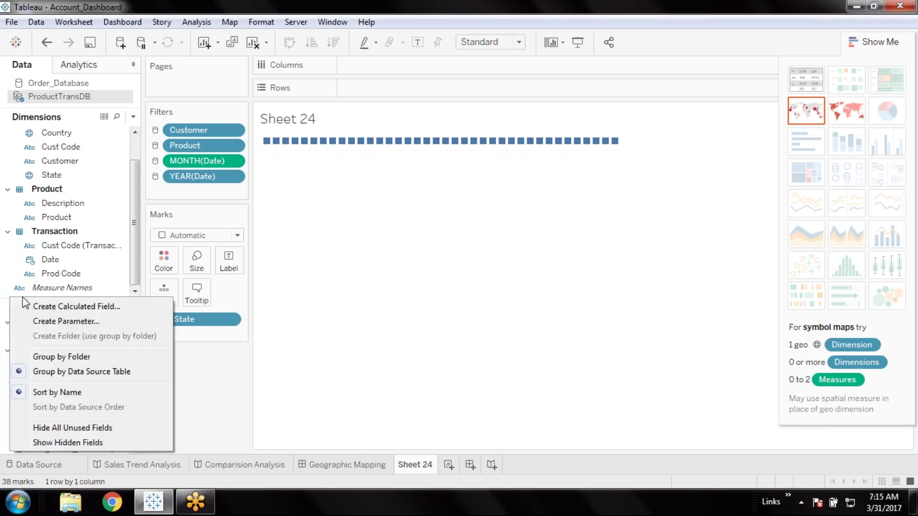
pyautogui.click(77, 367)
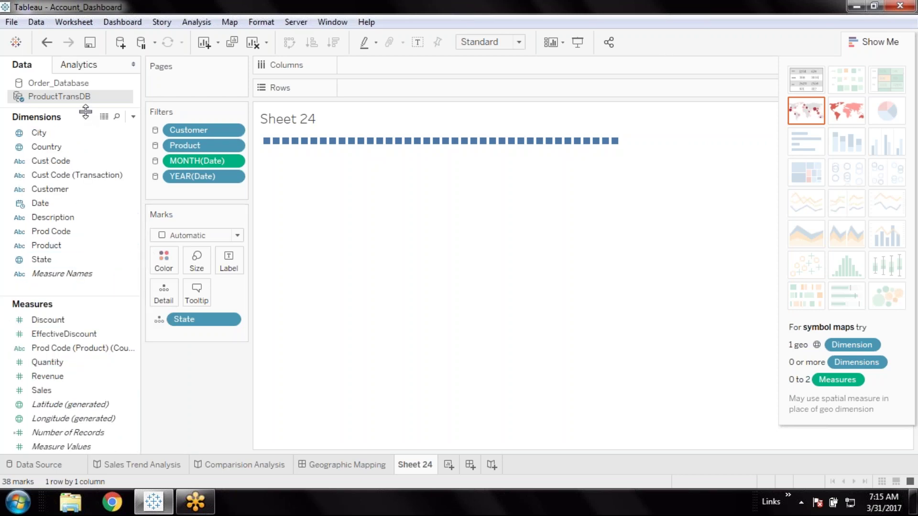
pyautogui.click(91, 147)
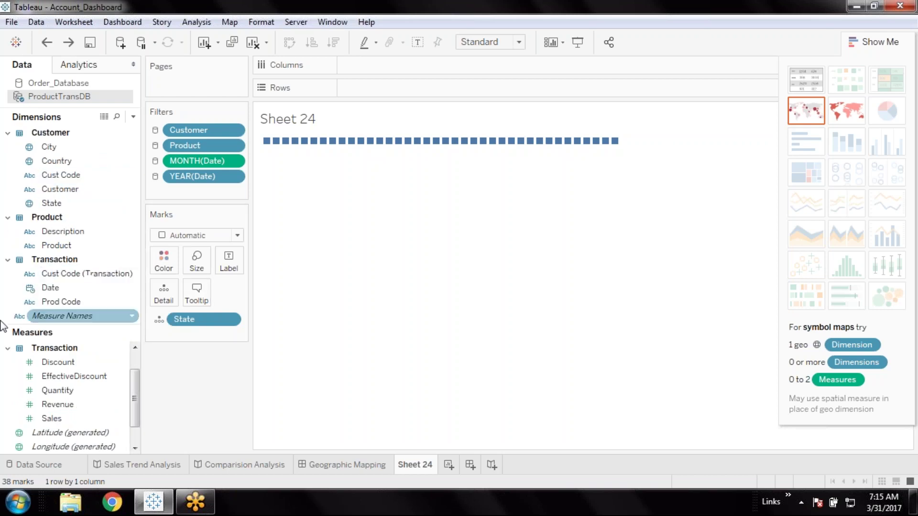
pyautogui.click(8, 260)
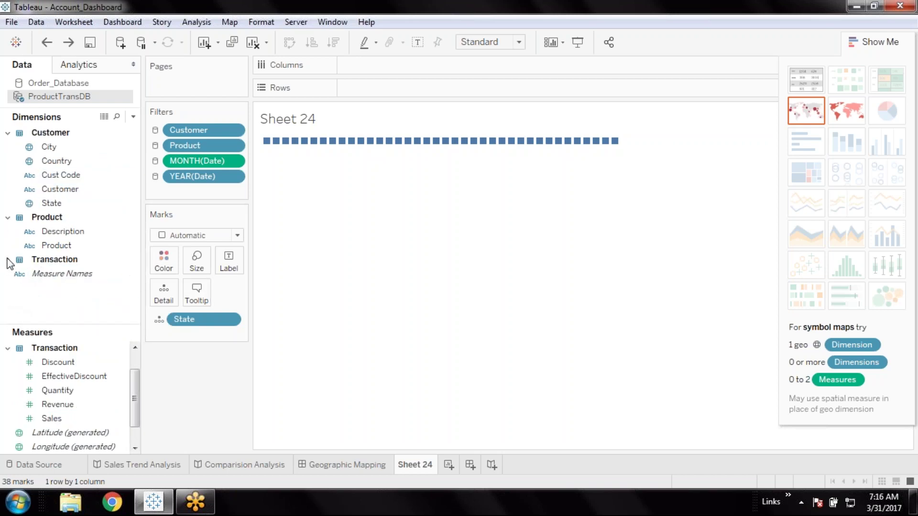
pyautogui.click(7, 218)
pyautogui.click(8, 133)
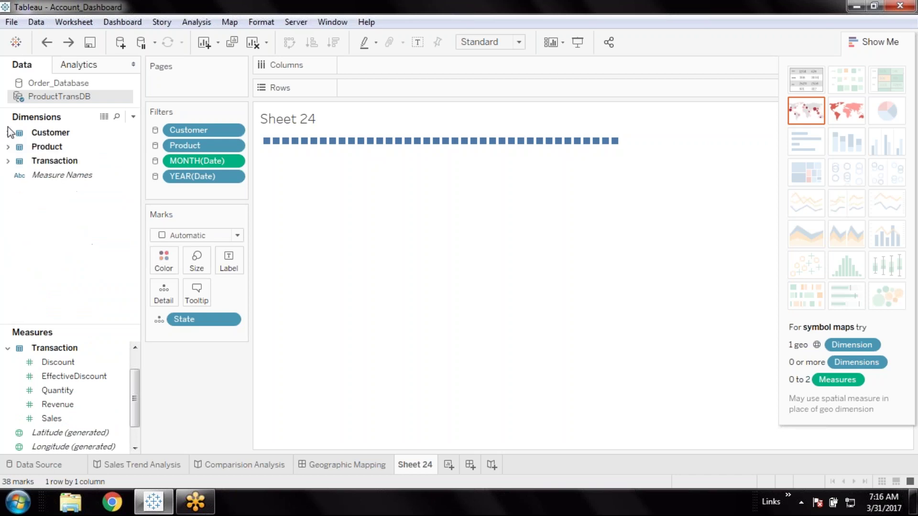
pyautogui.rightClick(27, 264)
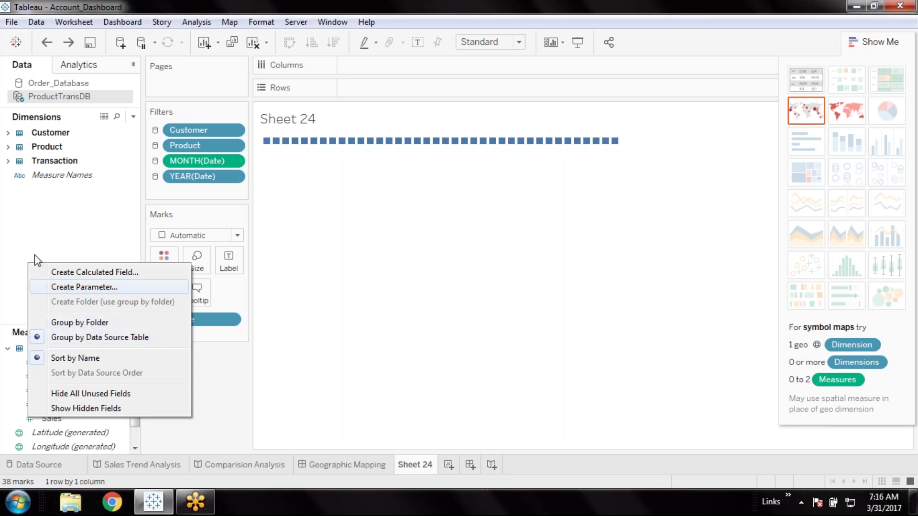
pyautogui.click(37, 206)
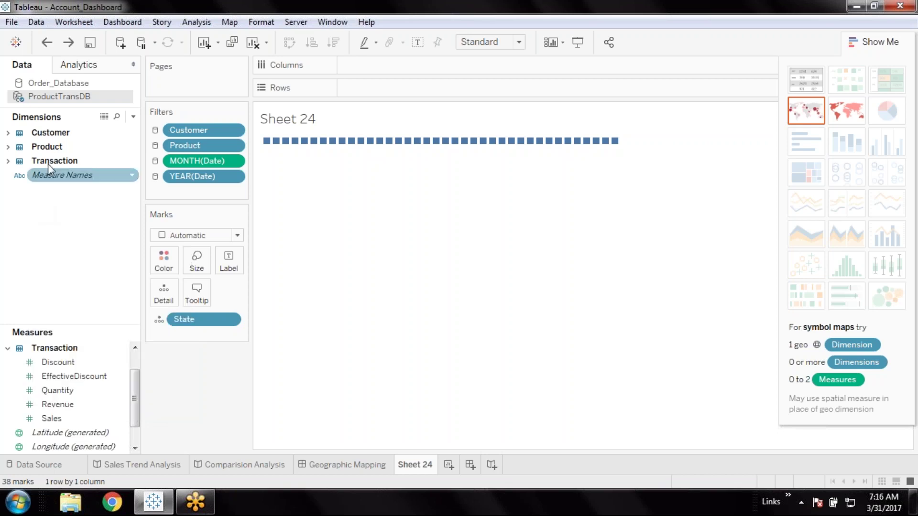
pyautogui.click(31, 402)
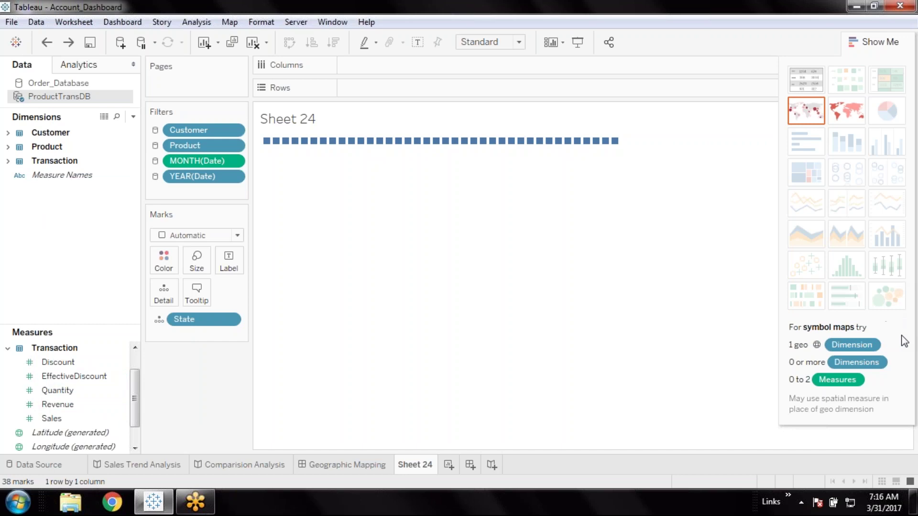
pyautogui.rightClick(31, 242)
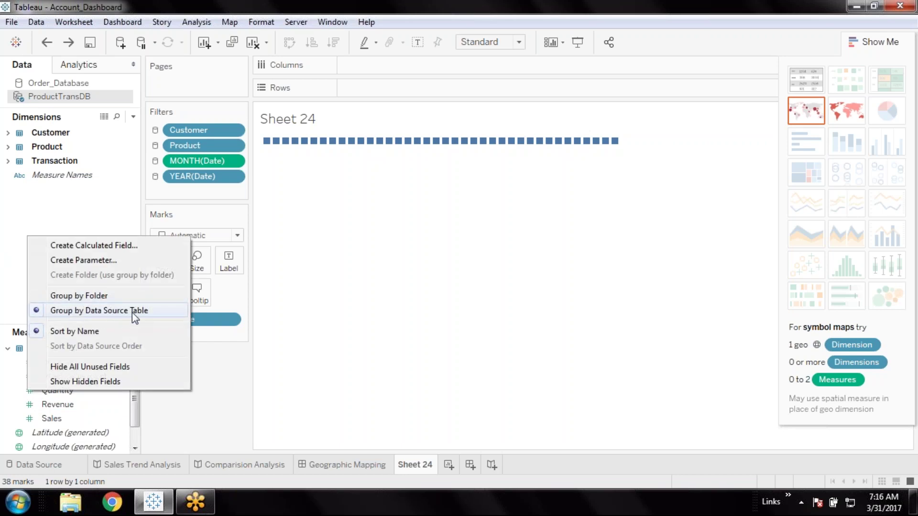
pyautogui.click(7, 200)
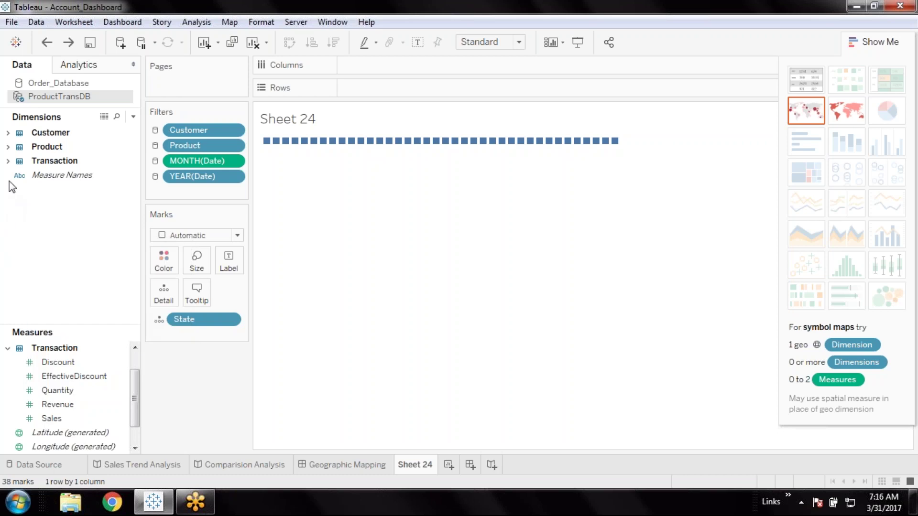
pyautogui.click(7, 162)
pyautogui.click(8, 164)
pyautogui.click(7, 147)
pyautogui.click(7, 147)
pyautogui.rightClick(21, 248)
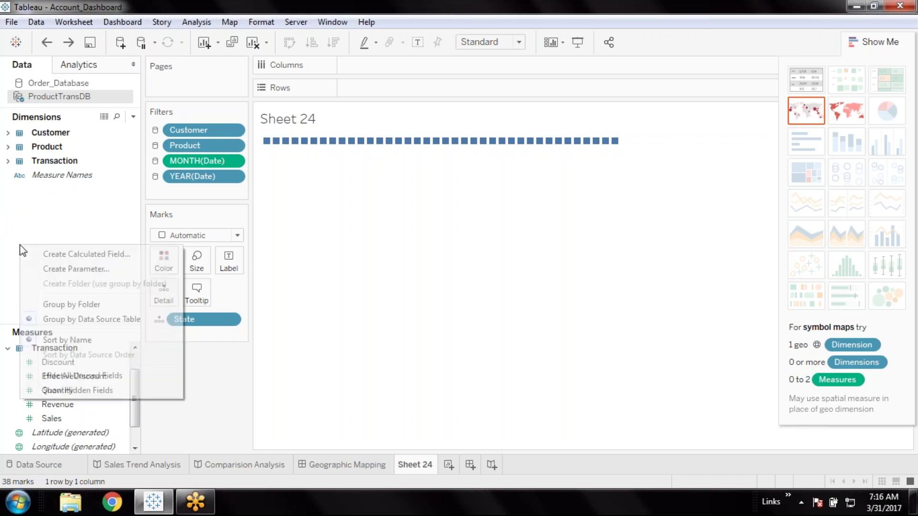
pyautogui.click(109, 304)
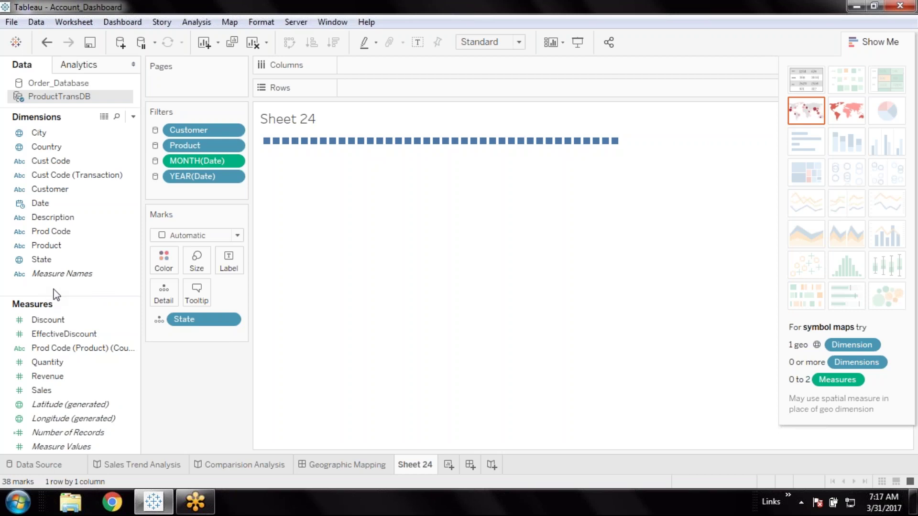
# Regroup the Data pane fields under the Customer, Product and Transaction source-table folders
pyautogui.rightClick(49, 292)
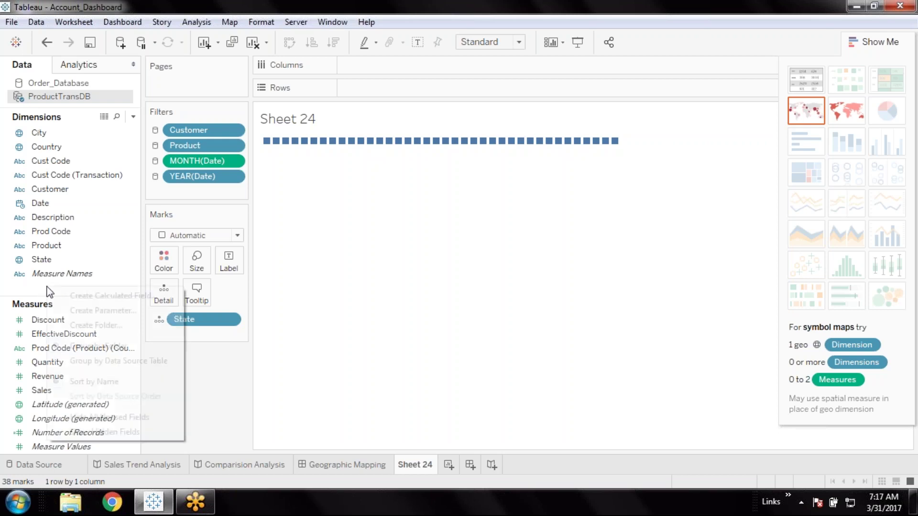
pyautogui.click(117, 361)
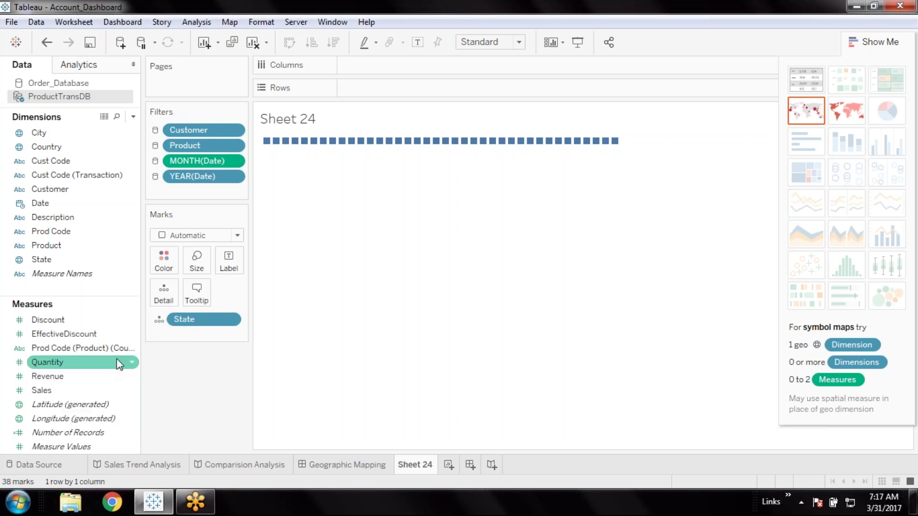
pyautogui.rightClick(52, 266)
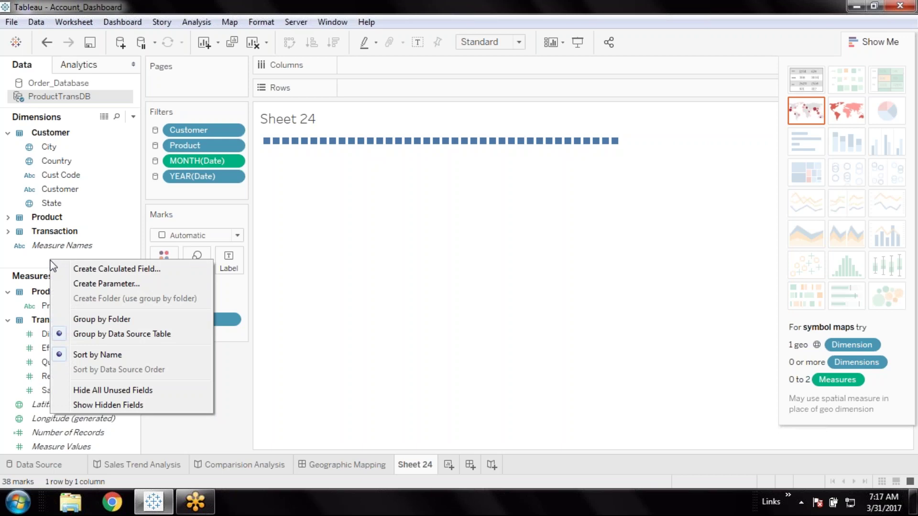
pyautogui.click(904, 342)
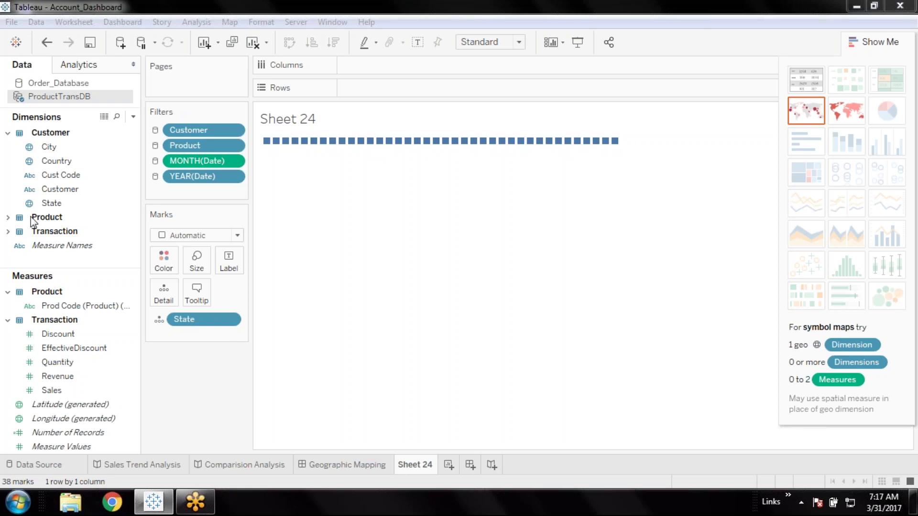
pyautogui.click(10, 136)
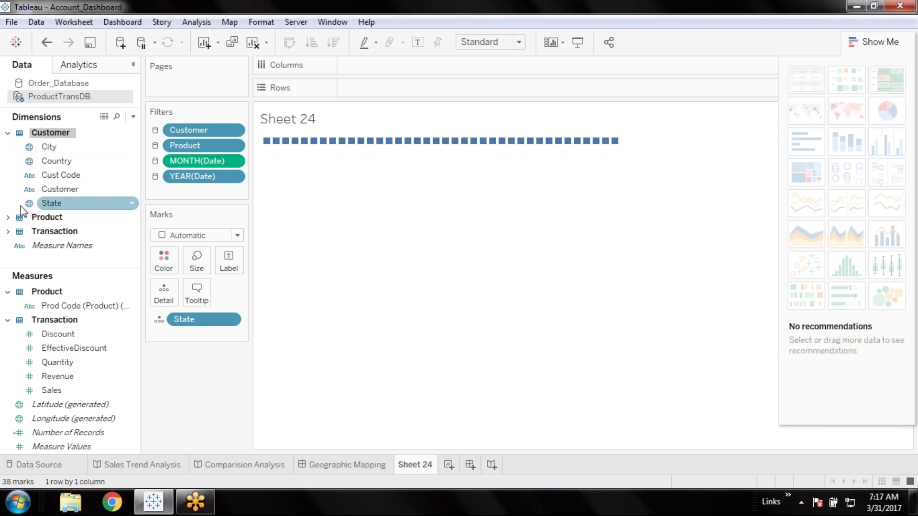
pyautogui.rightClick(38, 261)
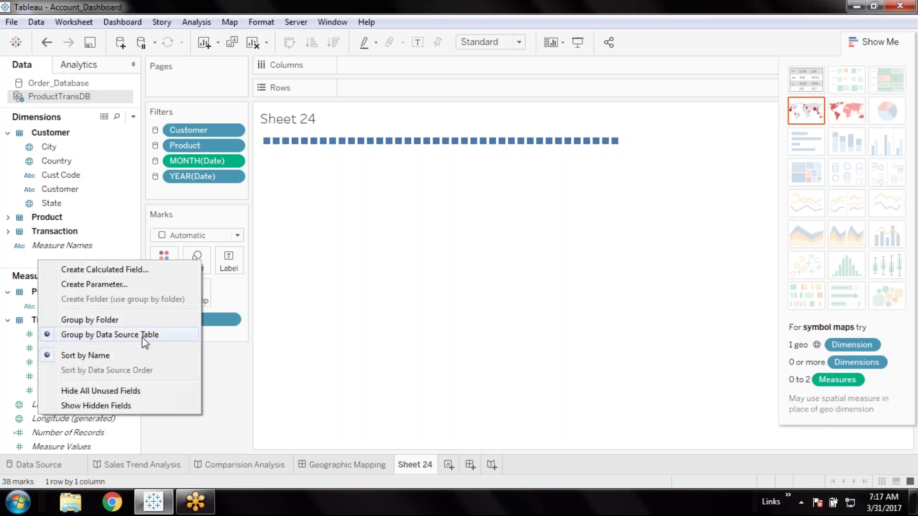
pyautogui.click(16, 262)
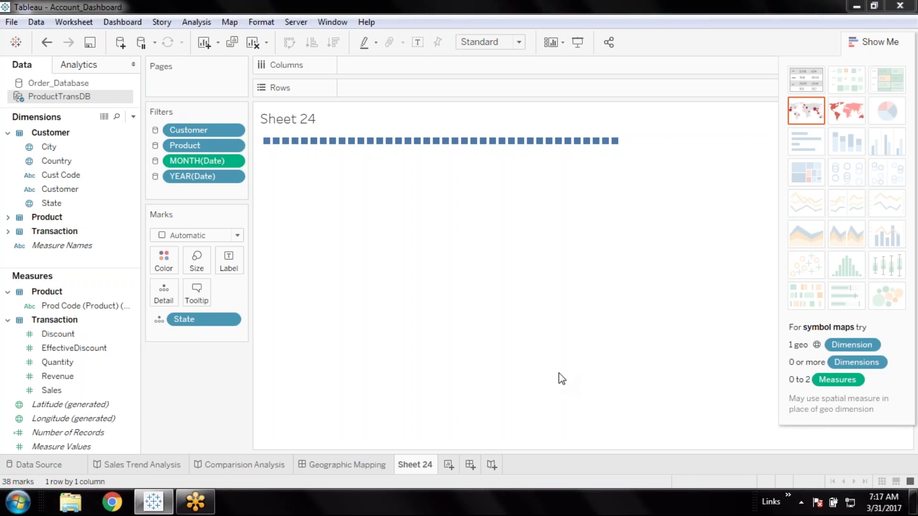
# Sign in to the database with the account password and return to the Sheet 24 worksheet
pyautogui.click(474, 280)
pyautogui.write('********')
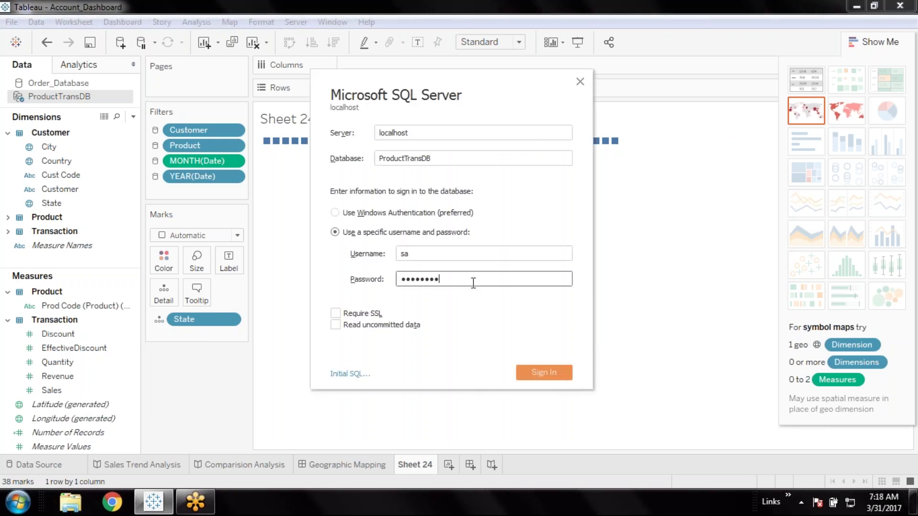
pyautogui.press('Return')
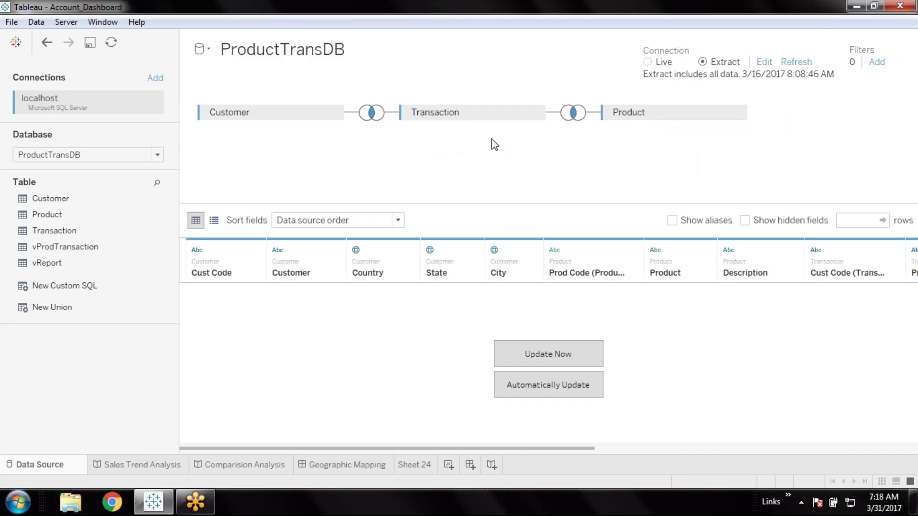
pyautogui.click(409, 467)
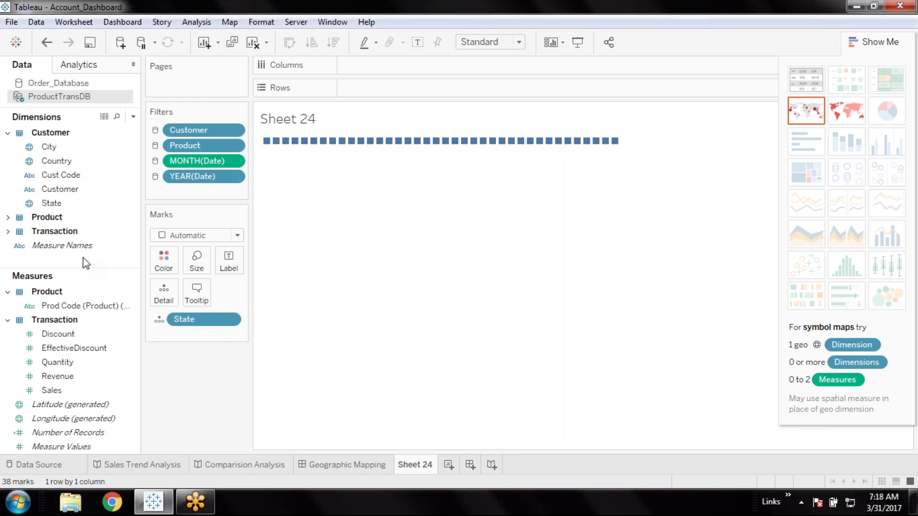
# List the Data pane fields by folder and give the dimensions list more room
pyautogui.rightClick(22, 259)
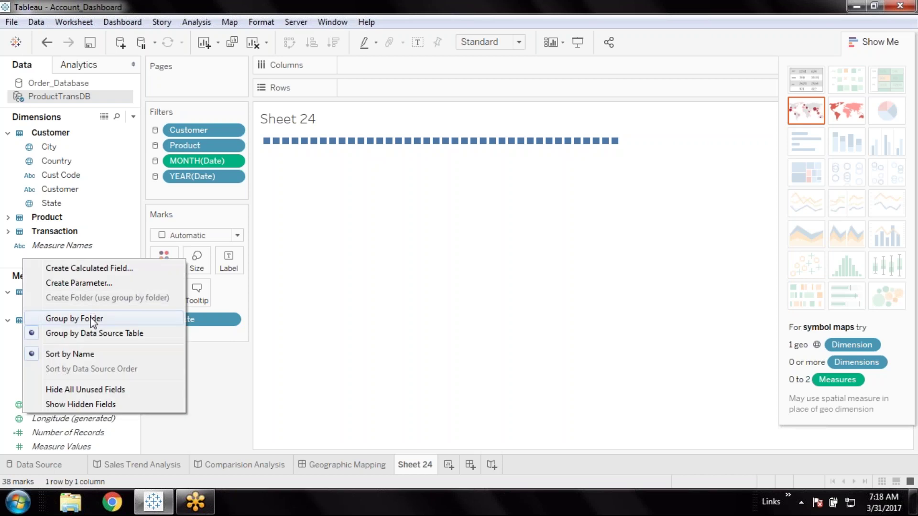
pyautogui.click(91, 319)
pyautogui.moveTo(96, 283); pyautogui.dragTo(89, 313)
# Create a new field folder named Test at the top of Dimensions
pyautogui.rightClick(34, 288)
pyautogui.click(101, 329)
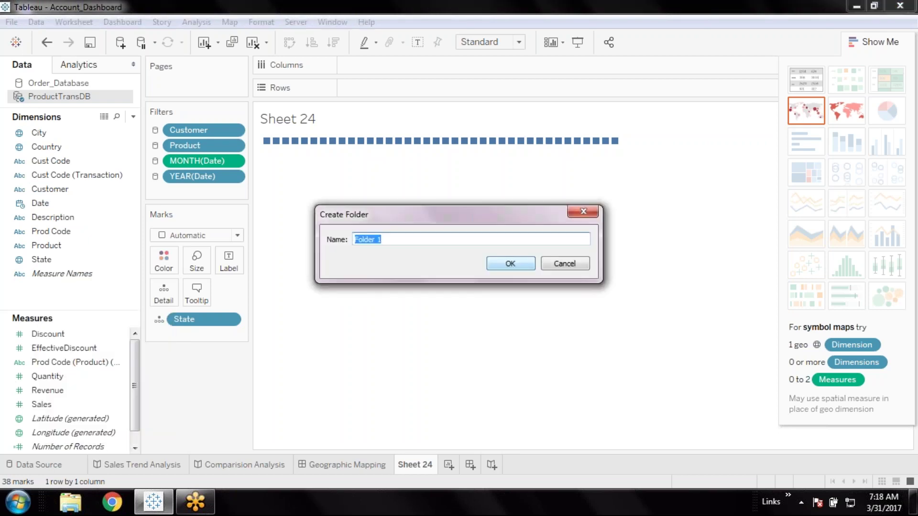
pyautogui.write('Customer')
pyautogui.press('BackSpace')
pyautogui.press('BackSpace')
pyautogui.press('BackSpace')
pyautogui.press('BackSpace')
pyautogui.press('BackSpace')
pyautogui.press('BackSpace')
pyautogui.press('BackSpace')
pyautogui.press('BackSpace')
pyautogui.write('Test')
pyautogui.press('Return')
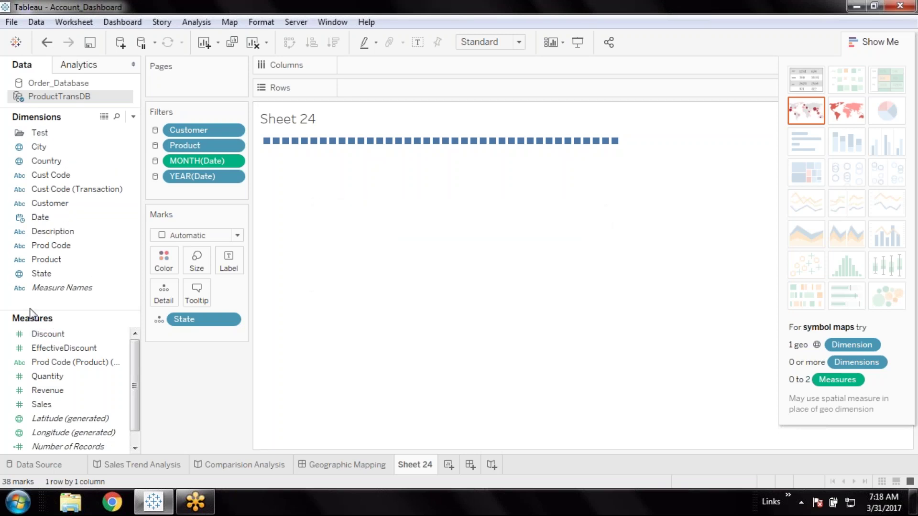
# Create a second field folder named Test1
pyautogui.rightClick(33, 309)
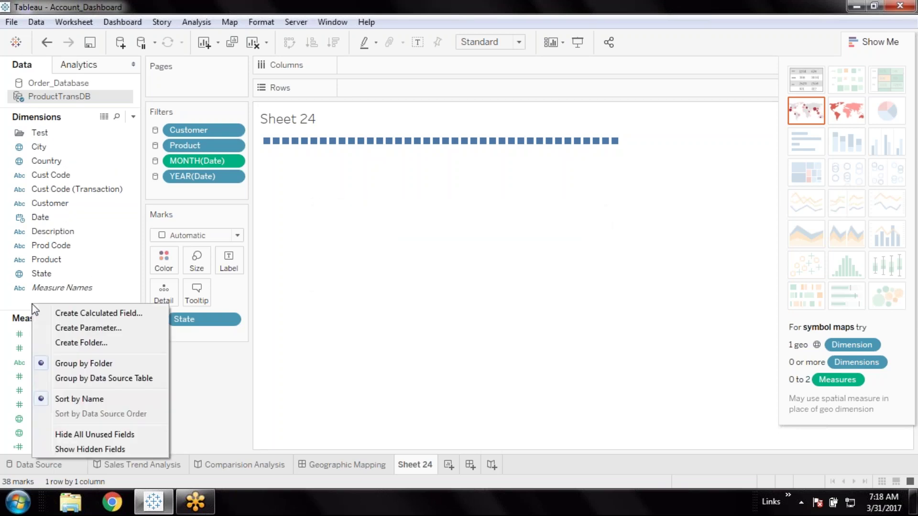
pyautogui.click(84, 340)
pyautogui.write('Test1')
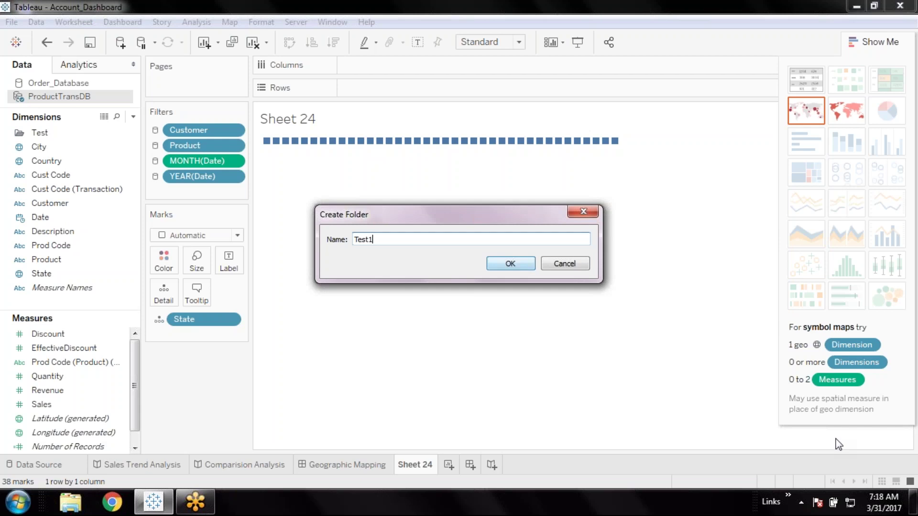
pyautogui.click(521, 265)
# Move City, Cust Code and Cust Code (Transaction) into the Test folder
pyautogui.click(47, 161)
pyautogui.moveTo(47, 158); pyautogui.dragTo(50, 133)
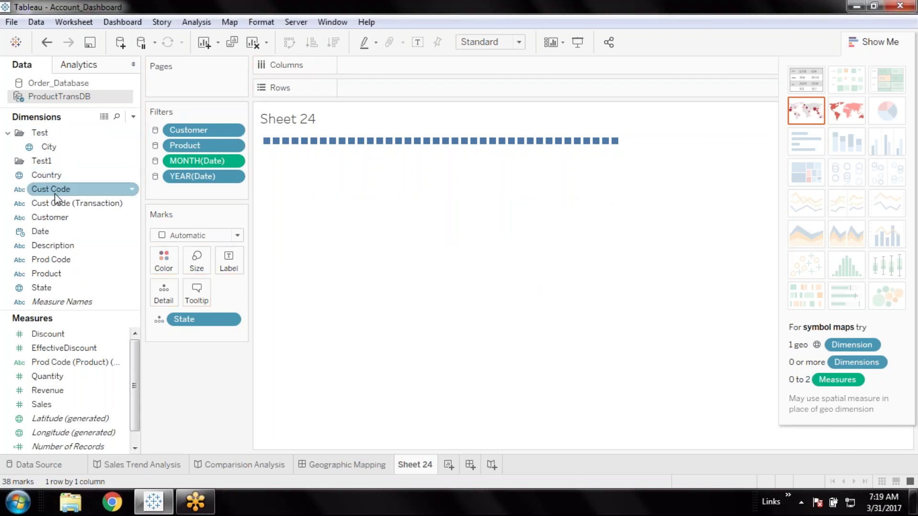
pyautogui.moveTo(45, 190); pyautogui.dragTo(50, 135)
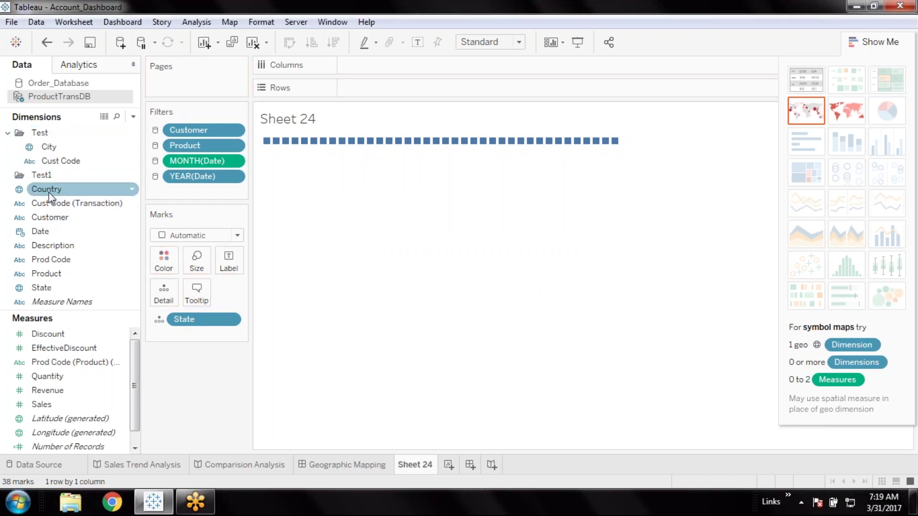
pyautogui.moveTo(49, 194); pyautogui.dragTo(47, 143)
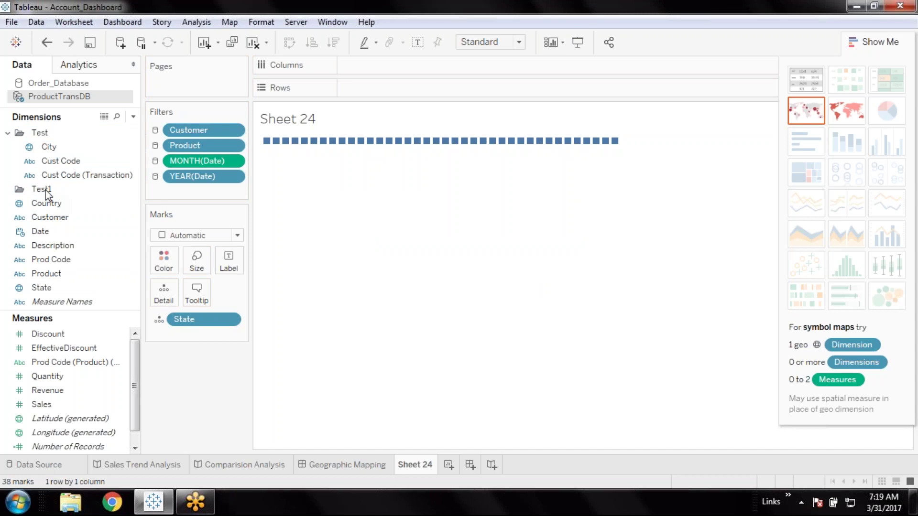
pyautogui.click(127, 160)
pyautogui.click(95, 175)
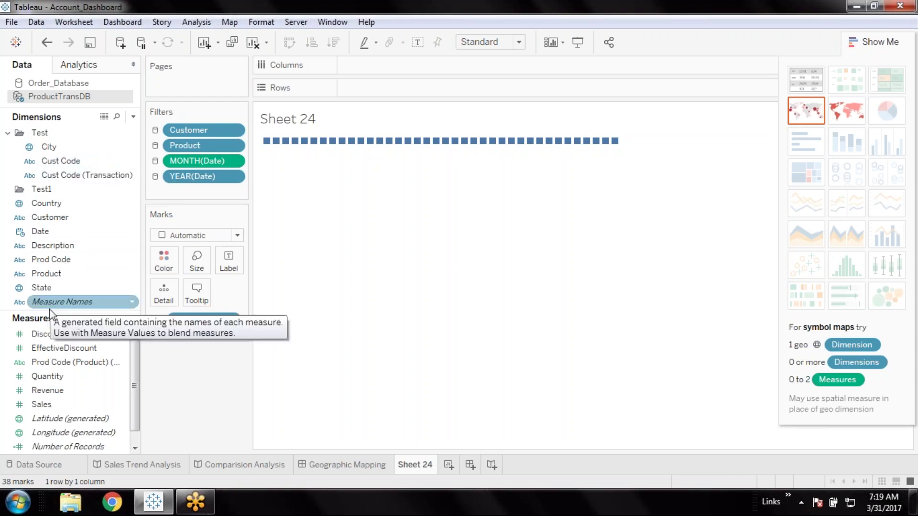
pyautogui.moveTo(50, 325); pyautogui.dragTo(49, 336)
pyautogui.rightClick(37, 332)
pyautogui.click(899, 342)
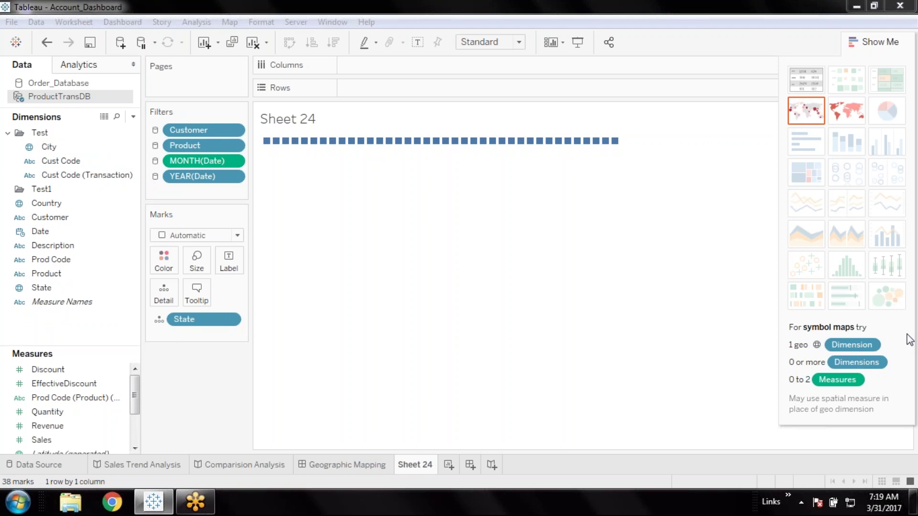
pyautogui.rightClick(64, 329)
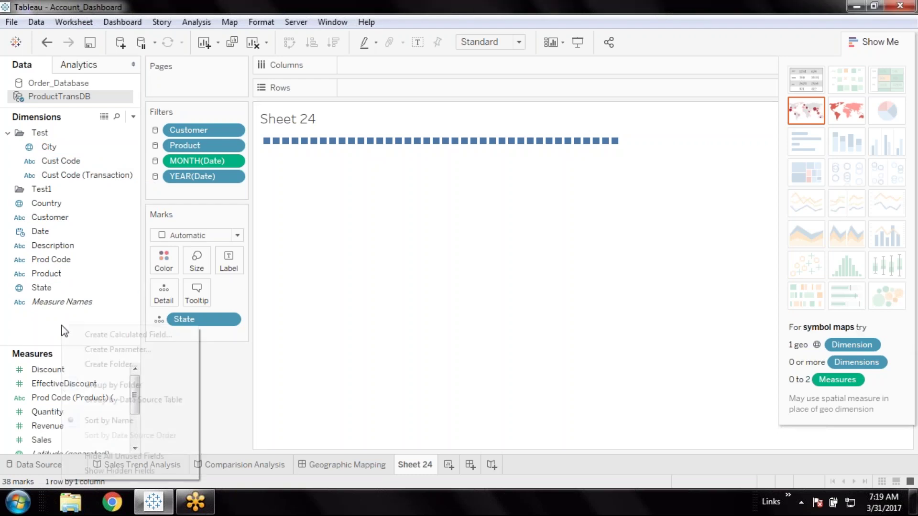
pyautogui.click(163, 401)
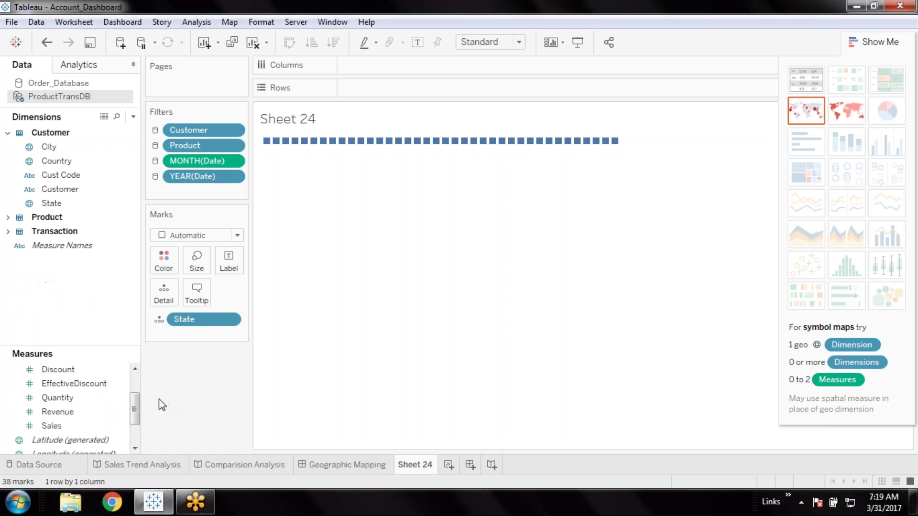
pyautogui.rightClick(18, 295)
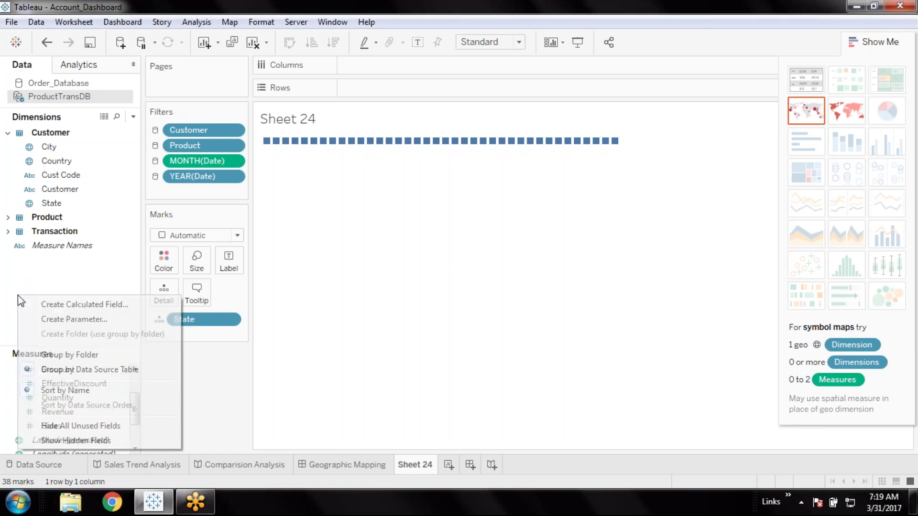
pyautogui.click(84, 355)
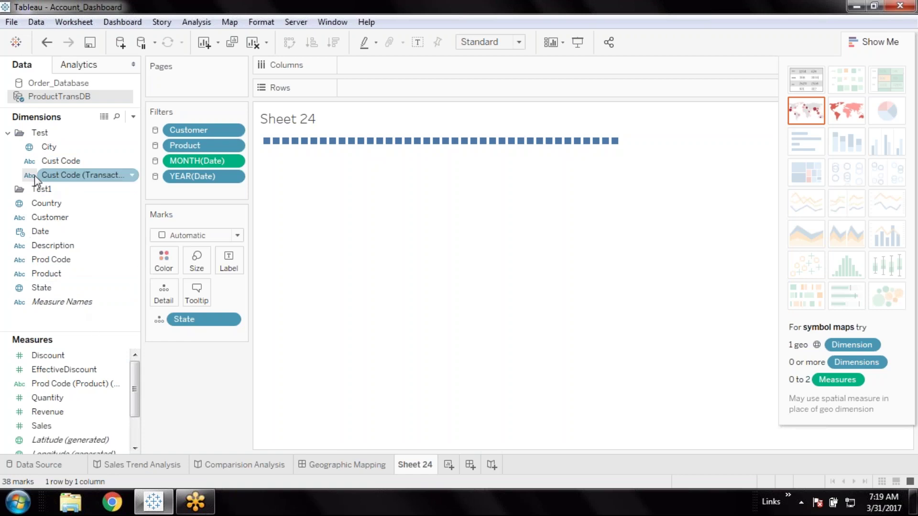
# Start renaming the Test1 folder but keep its name unchanged
pyautogui.rightClick(38, 189)
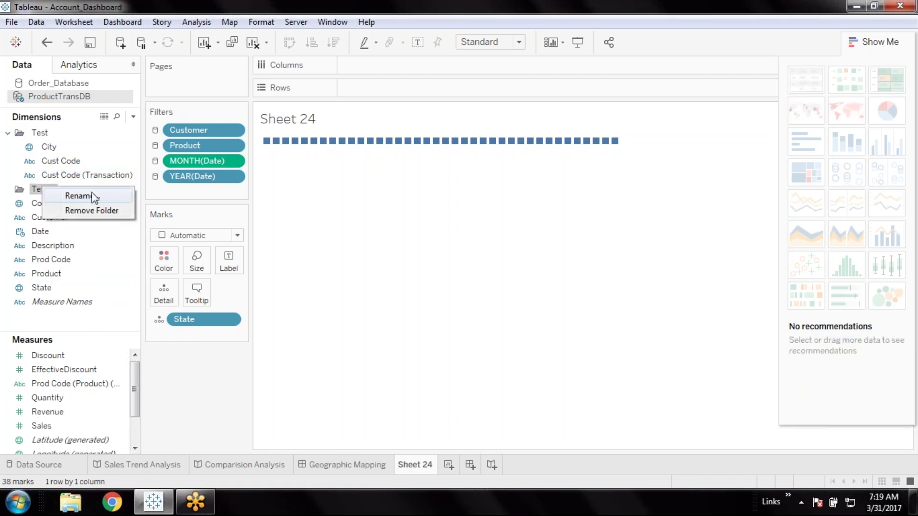
pyautogui.click(78, 196)
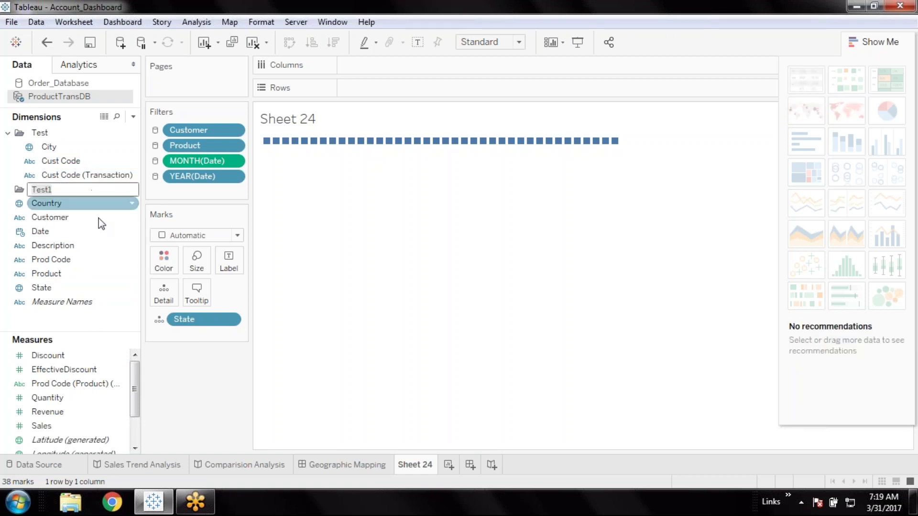
pyautogui.click(25, 189)
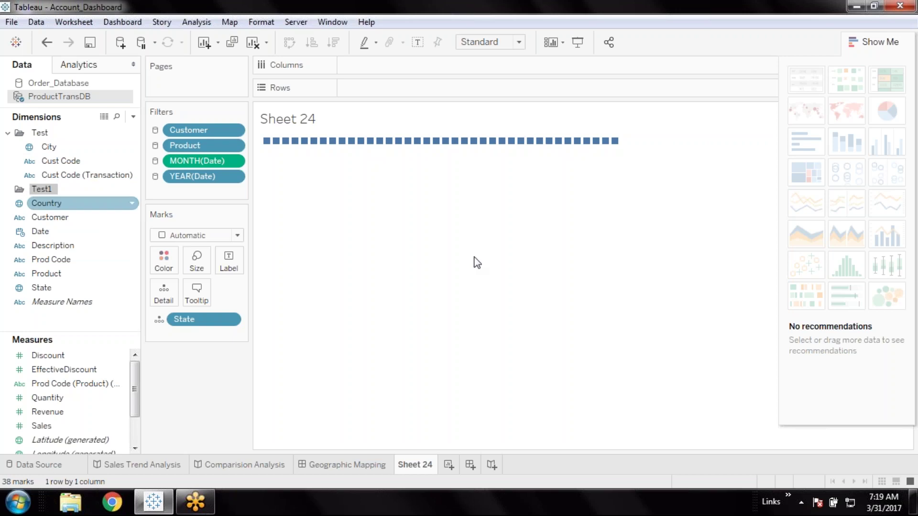
pyautogui.click(908, 350)
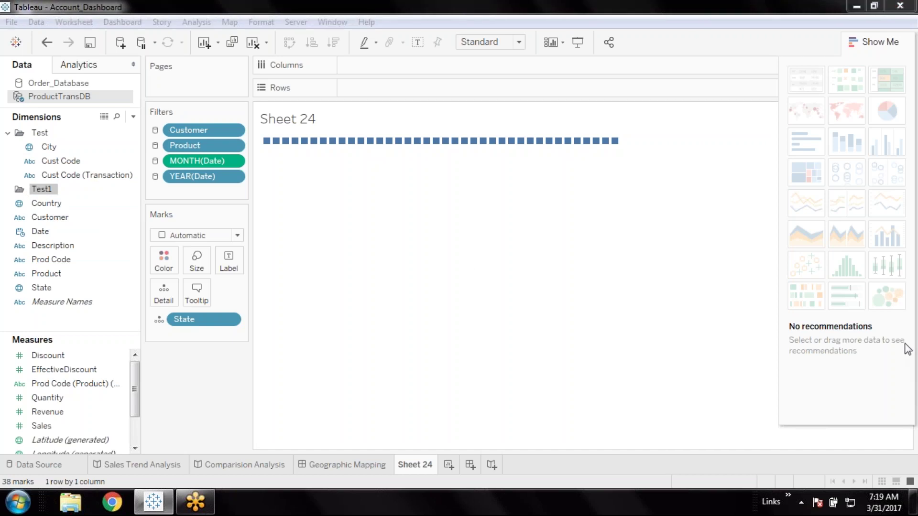
pyautogui.click(24, 192)
# Delete the Test1 folder and regroup the fields by data source table
pyautogui.rightClick(47, 192)
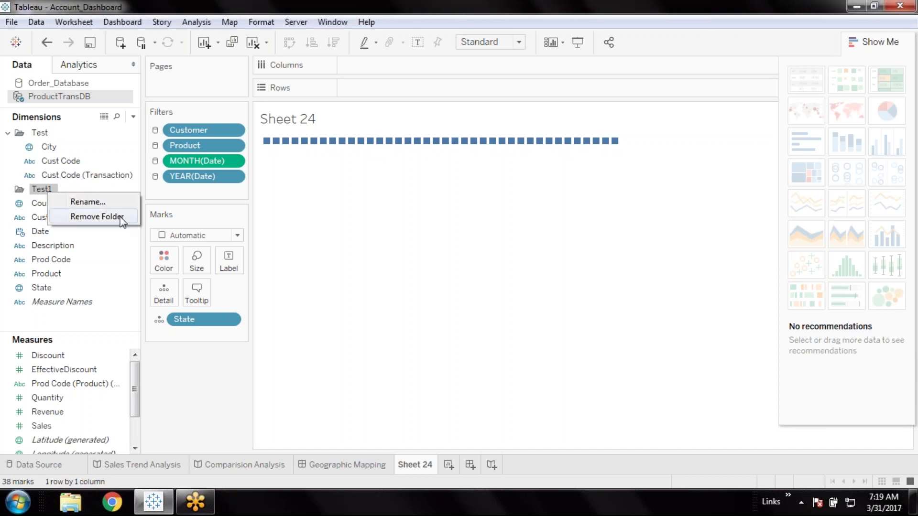
pyautogui.click(121, 217)
pyautogui.rightClick(54, 316)
pyautogui.click(127, 384)
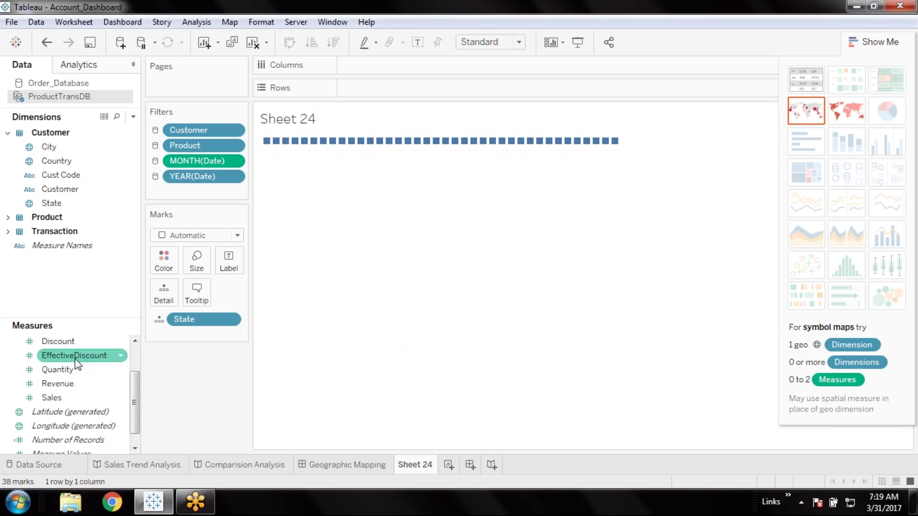
# Chart SUM(Quantity) as a pie split by State and enlarge it with the Size slider
pyautogui.click(77, 356)
pyautogui.doubleClick(78, 357)
pyautogui.hotkey('ctrl', 'z')
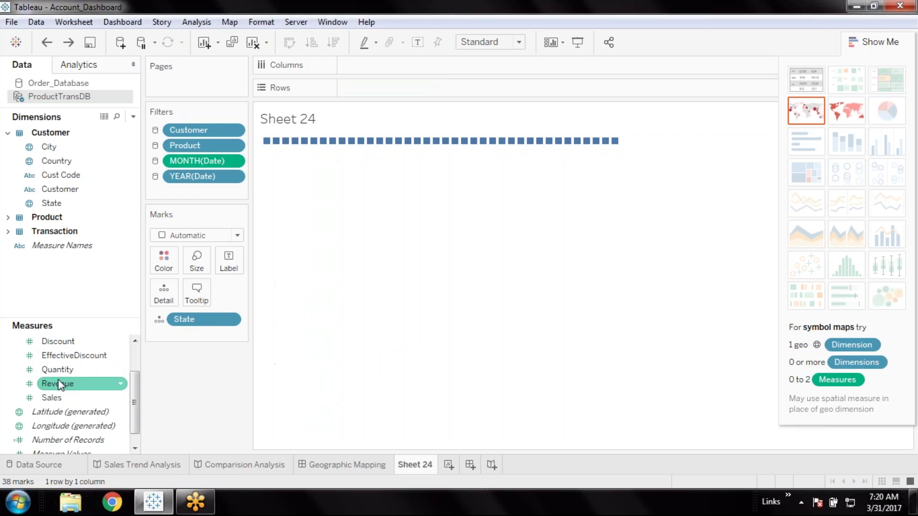
pyautogui.click(68, 370)
pyautogui.doubleClick(67, 371)
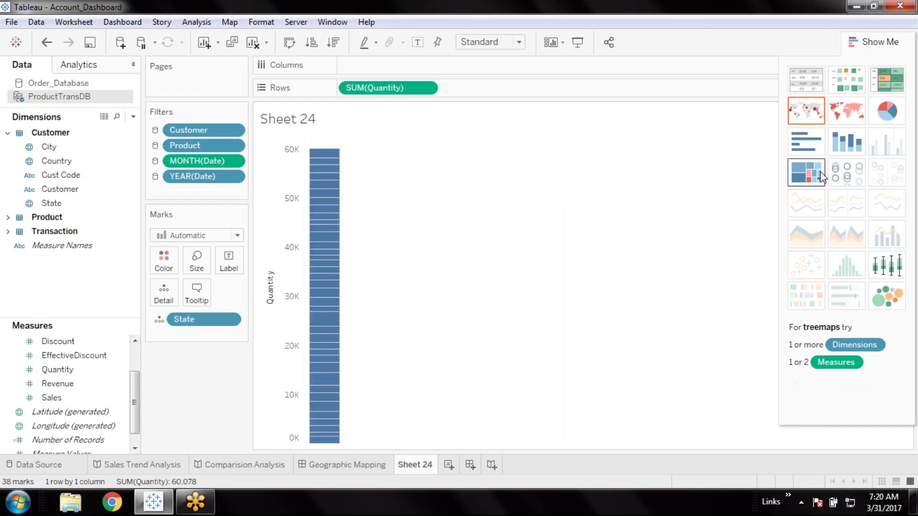
pyautogui.click(886, 115)
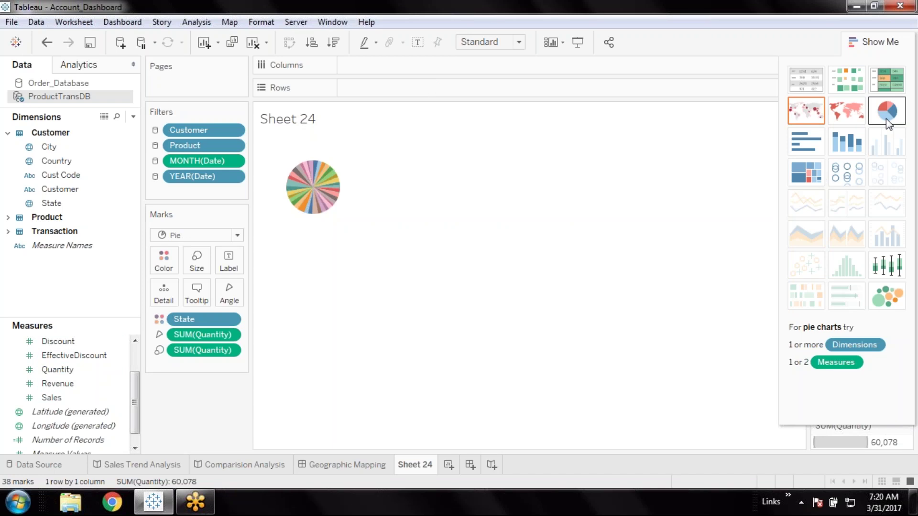
pyautogui.click(198, 259)
pyautogui.moveTo(223, 293); pyautogui.dragTo(247, 296)
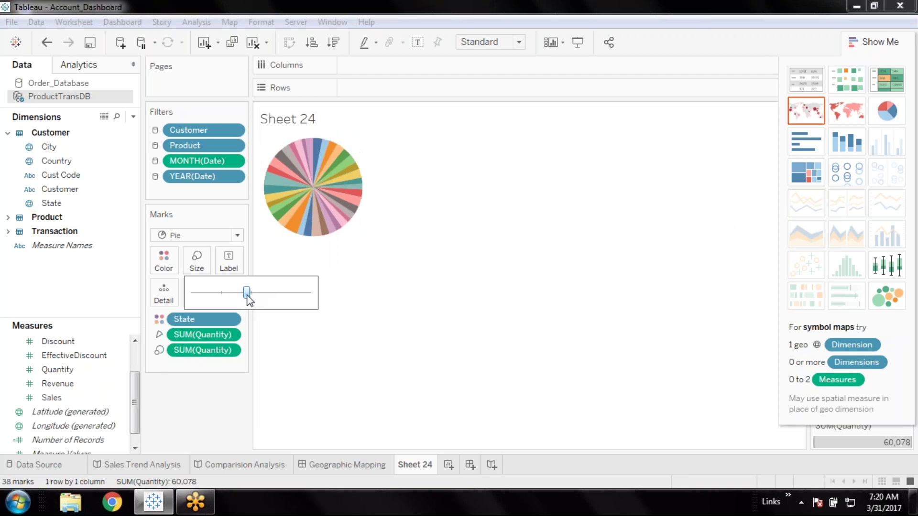
pyautogui.moveTo(308, 230)
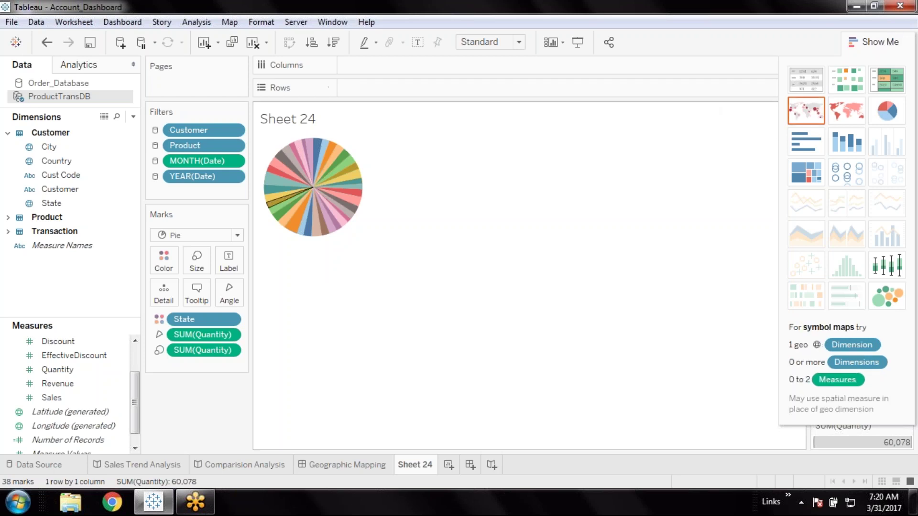
pyautogui.click(197, 261)
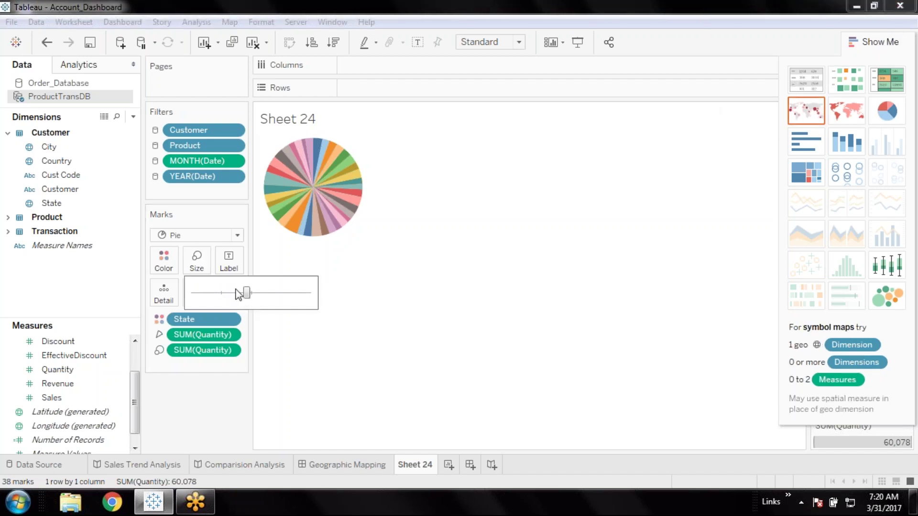
pyautogui.moveTo(244, 297); pyautogui.dragTo(252, 295)
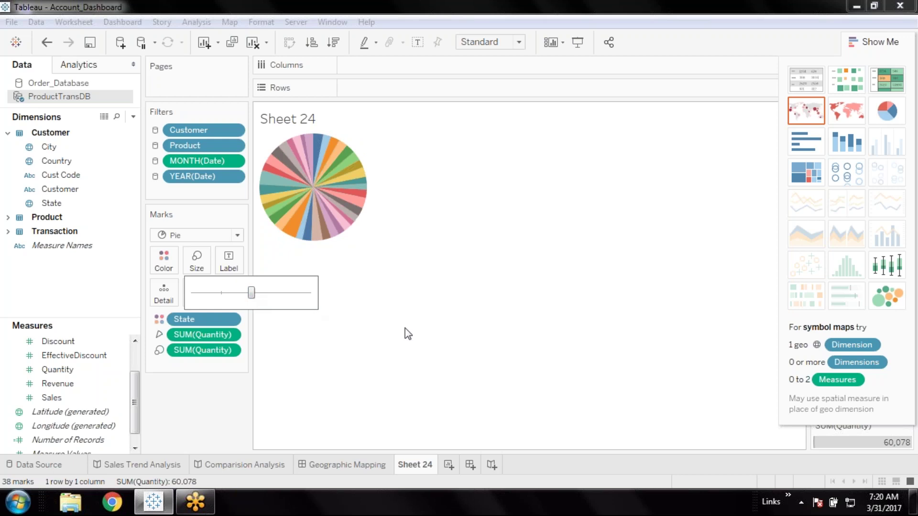
pyautogui.click(426, 341)
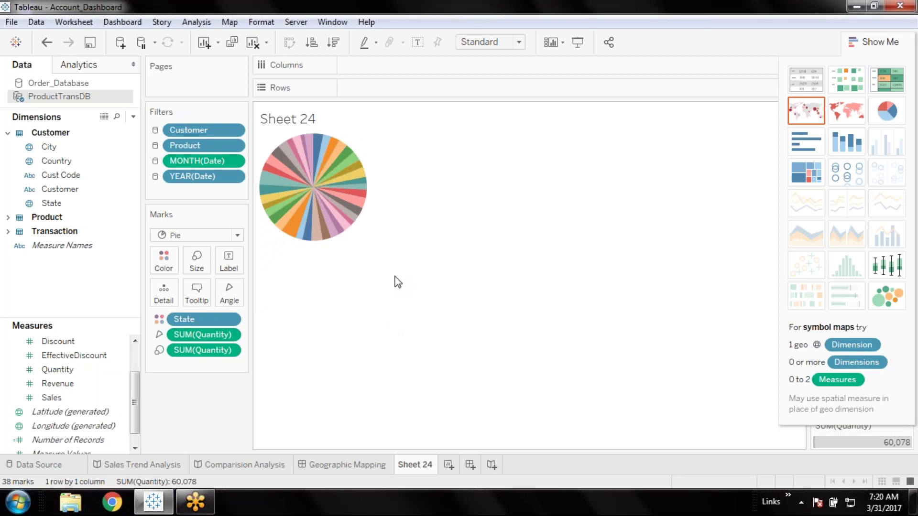
pyautogui.moveTo(316, 236)
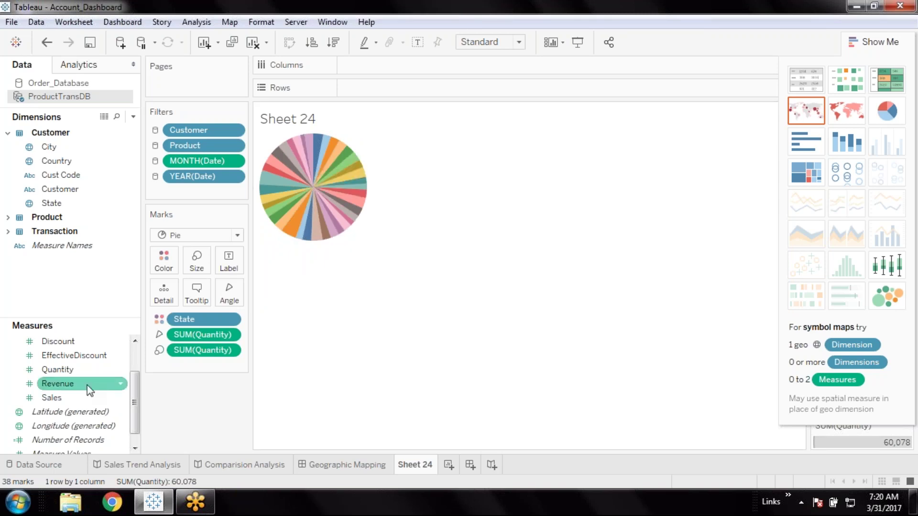
# Add then remove Quantity labels on the pie, hide Show Me, and create blank Sheet 25
pyautogui.moveTo(57, 370); pyautogui.dragTo(228, 260)
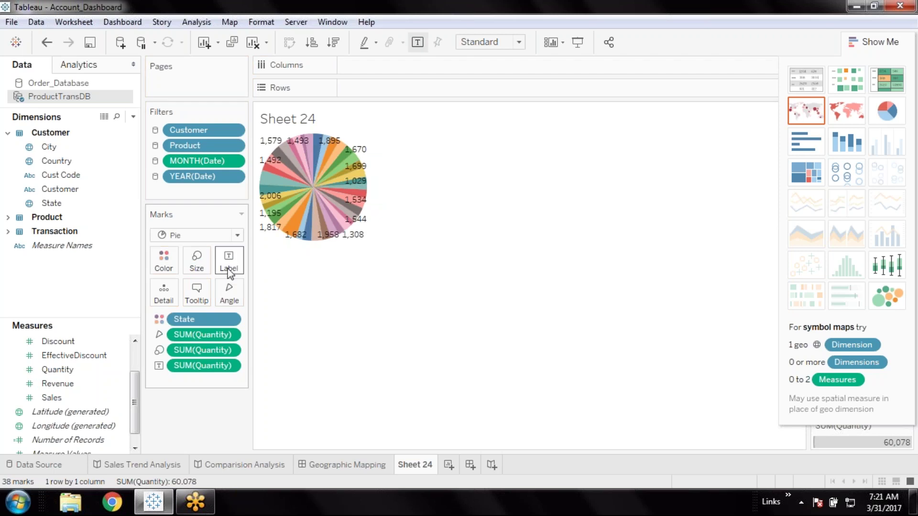
pyautogui.moveTo(202, 366); pyautogui.dragTo(81, 403)
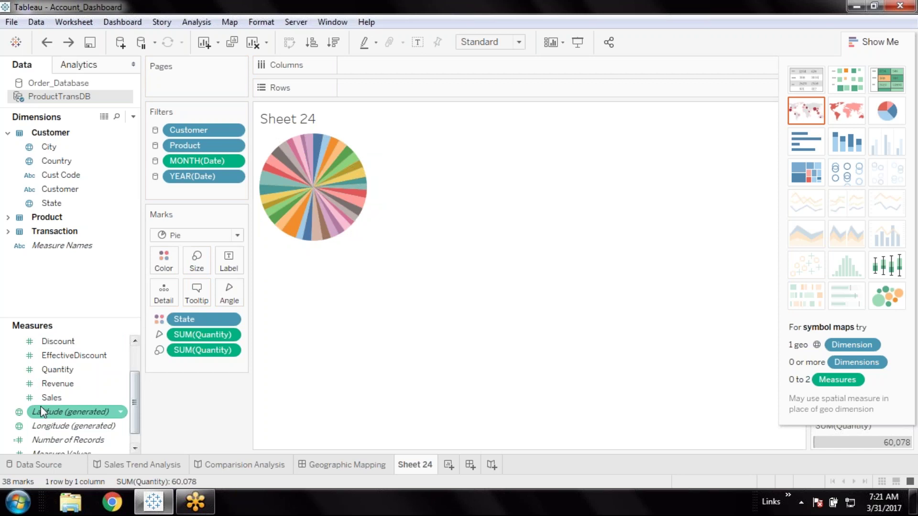
pyautogui.click(874, 42)
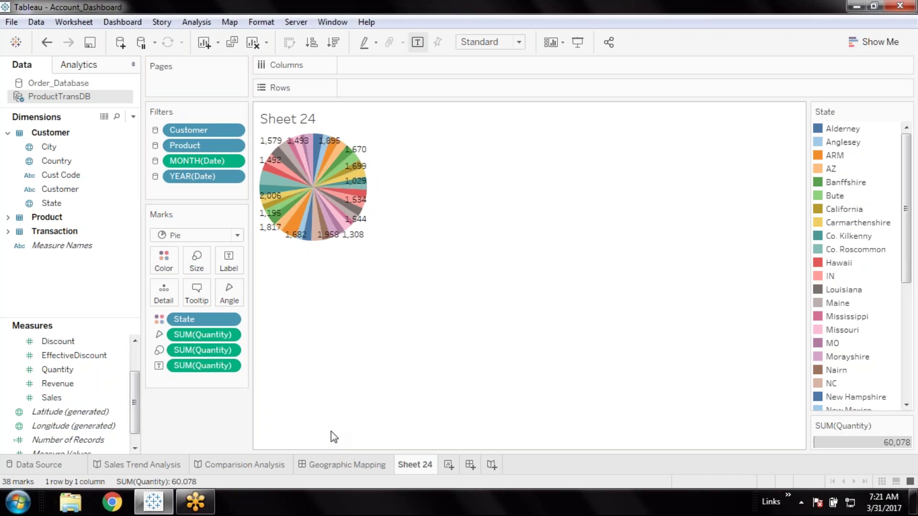
pyautogui.click(231, 319)
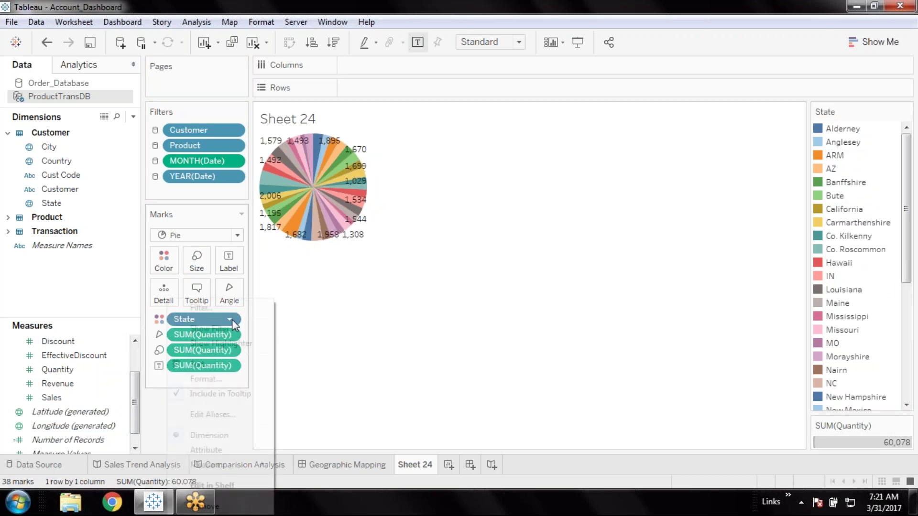
pyautogui.click(374, 386)
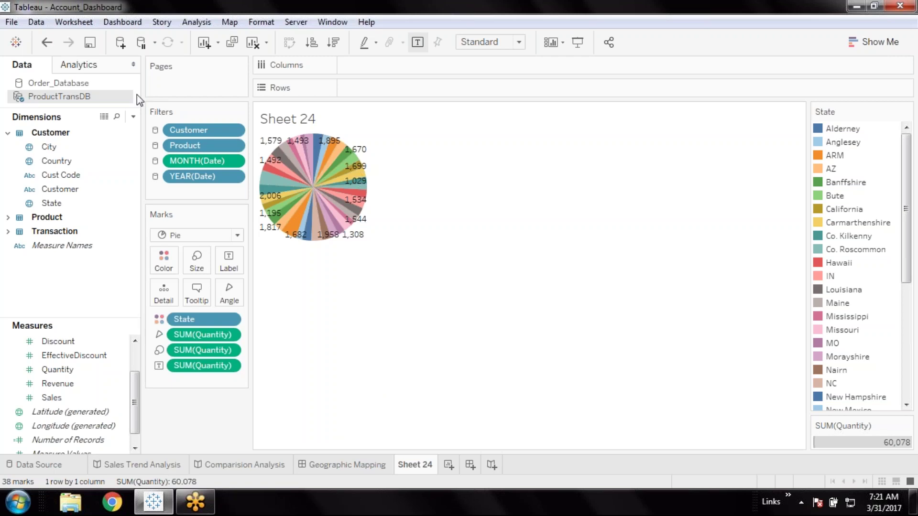
pyautogui.click(449, 465)
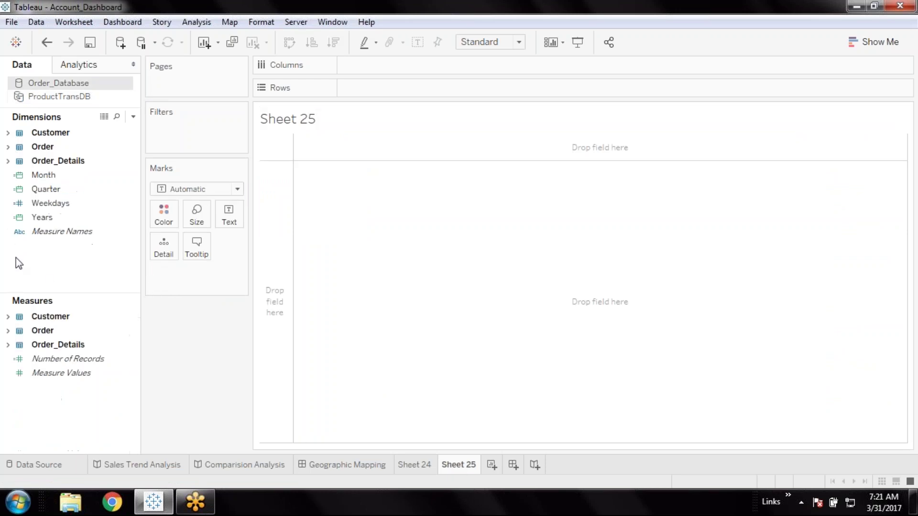
# Expand the Order_Details folder and drag Item Name into Sheet 25's view
pyautogui.click(8, 133)
pyautogui.click(8, 134)
pyautogui.click(7, 162)
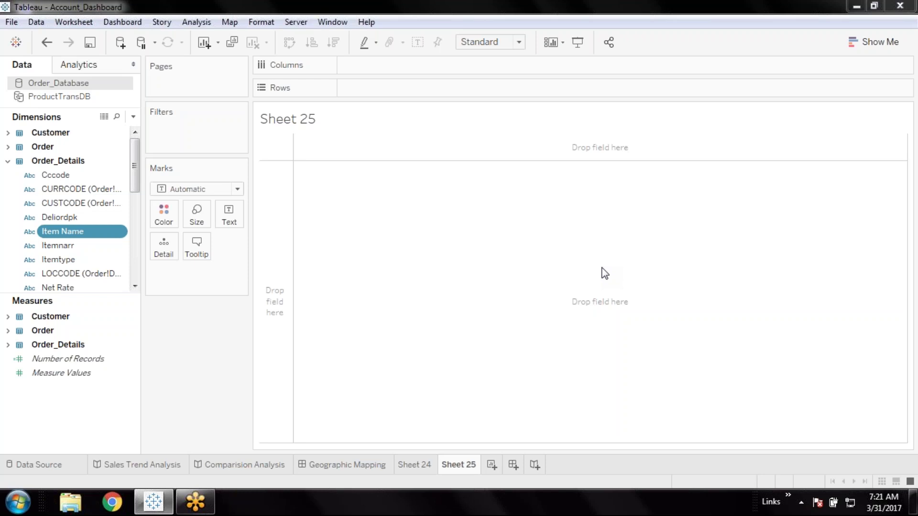
pyautogui.moveTo(605, 273); pyautogui.dragTo(605, 273)
pyautogui.click(93, 388)
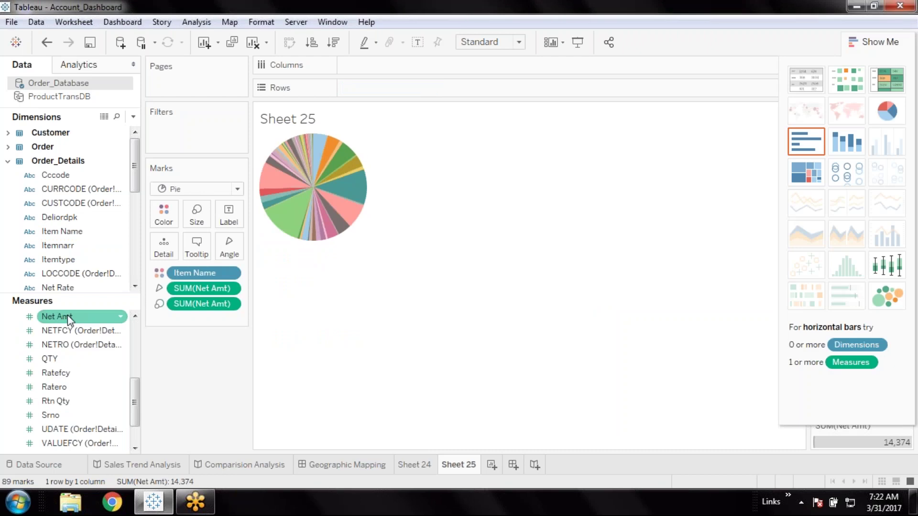
# Make Sheet 25 a pie of SUM(Net Amt) with Item Name slices on Color
pyautogui.click(907, 343)
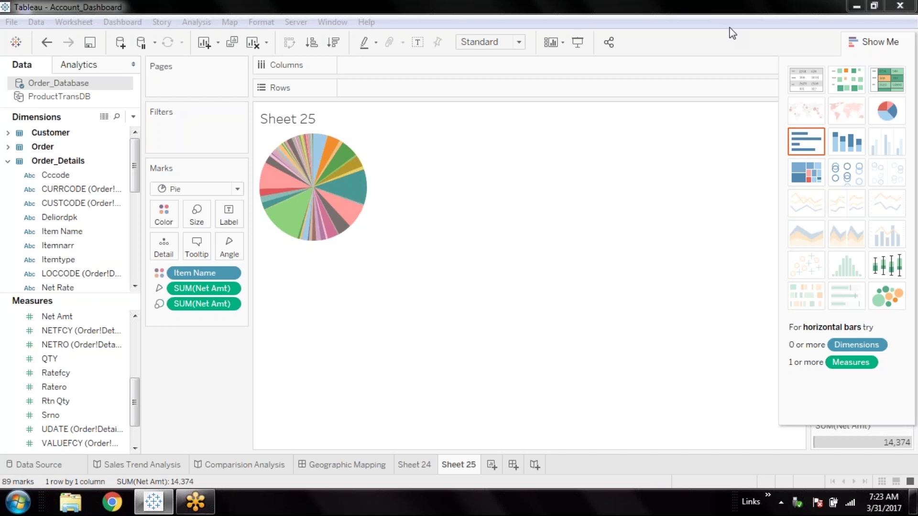
pyautogui.moveTo(305, 239)
pyautogui.click(77, 373)
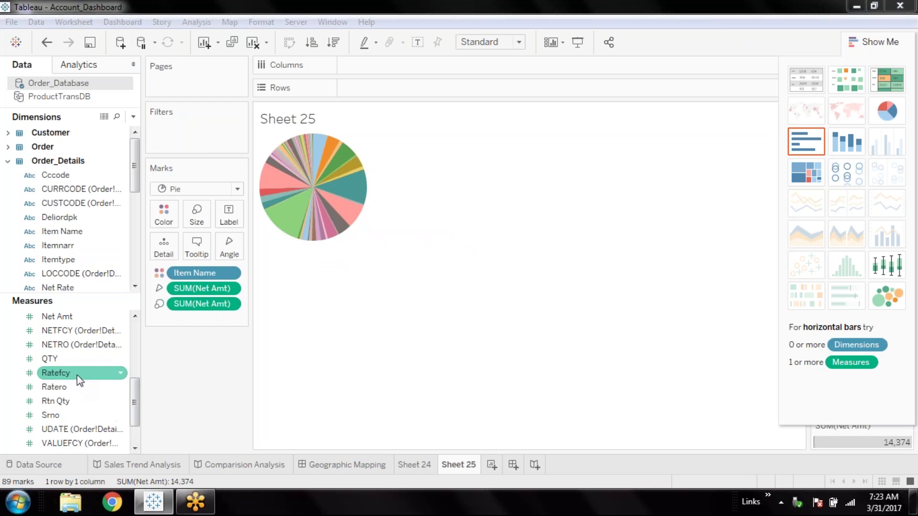
# Label each of the 89 Item Name pie slices with its SUM(Net Amt) value
pyautogui.click(57, 316)
pyautogui.moveTo(79, 314); pyautogui.dragTo(228, 217)
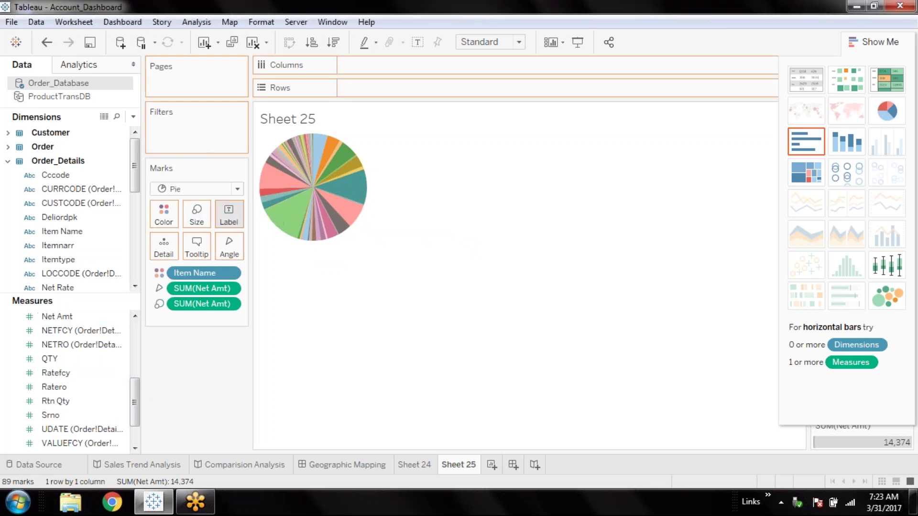
pyautogui.click(231, 272)
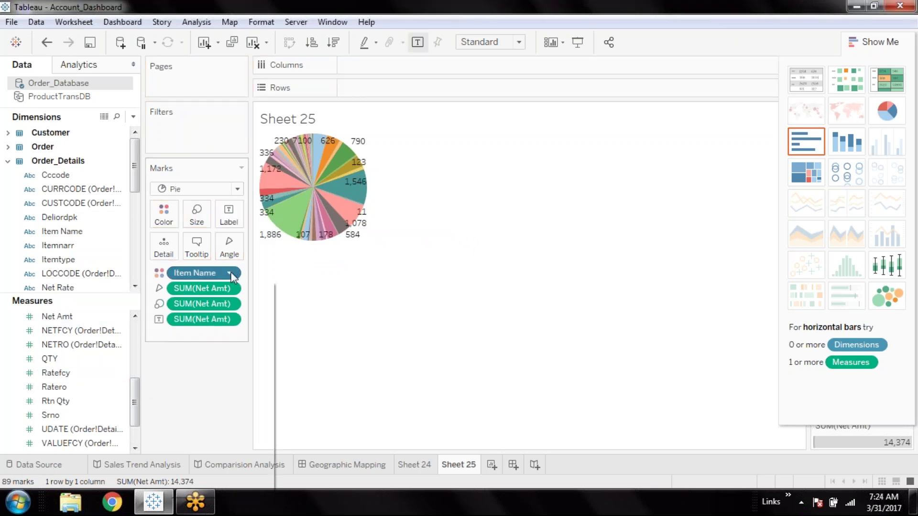
pyautogui.click(231, 272)
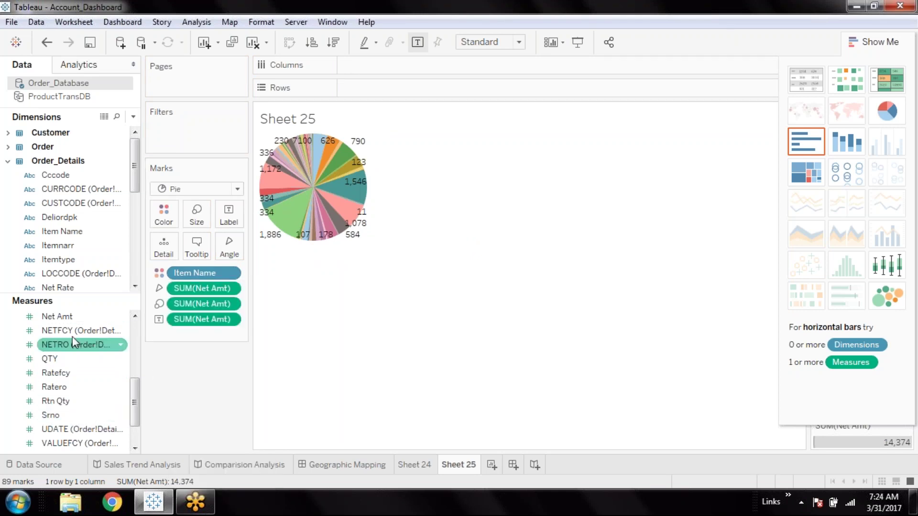
pyautogui.moveTo(76, 320); pyautogui.dragTo(144, 236)
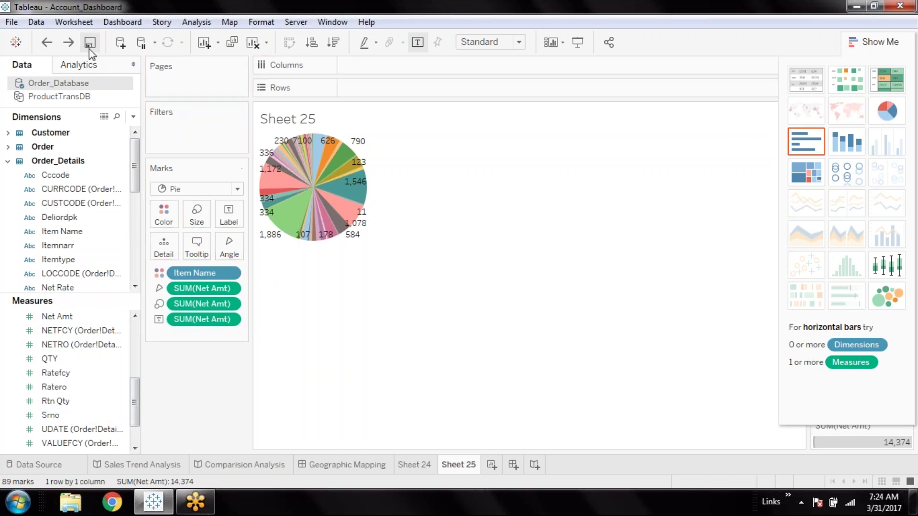
pyautogui.click(91, 246)
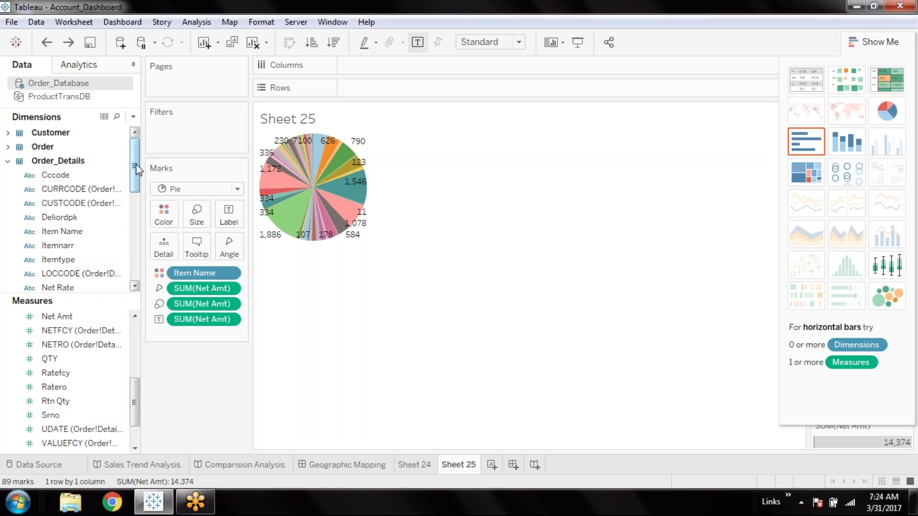
# Try colouring the Sheet 25 pie by UOM, then undo it
pyautogui.moveTo(136, 165)
pyautogui.mouseDown()
pyautogui.moveTo(136, 220)
pyautogui.moveTo(135, 168)
pyautogui.mouseUp()
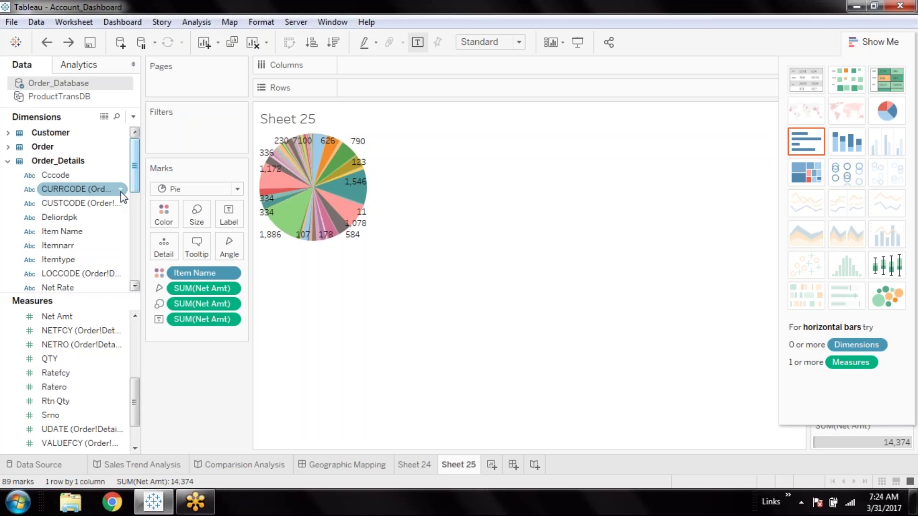
pyautogui.scroll(-1, 118, 256)
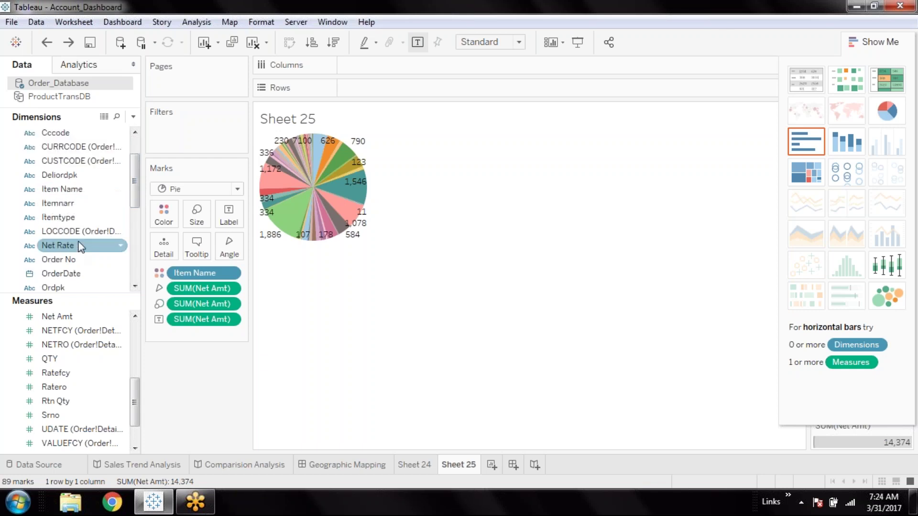
pyautogui.scroll(-3, 79, 246)
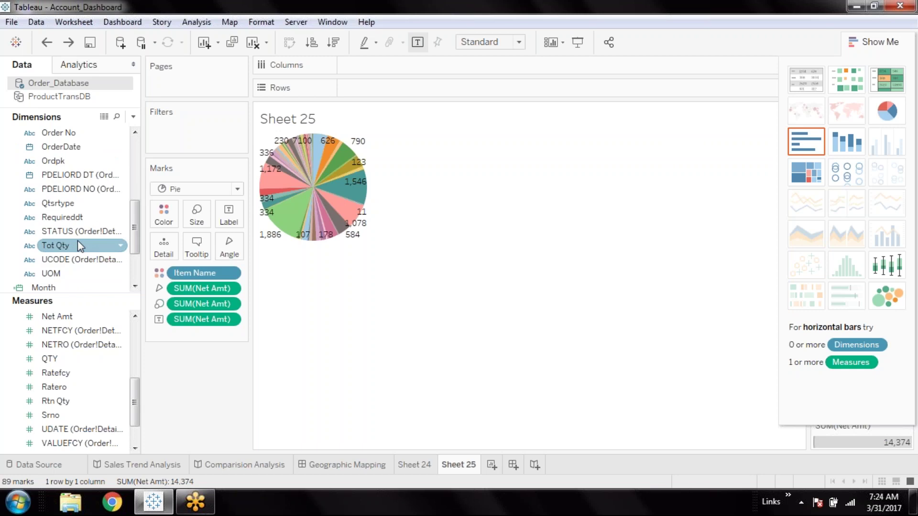
pyautogui.moveTo(51, 273); pyautogui.dragTo(162, 214)
pyautogui.moveTo(281, 181)
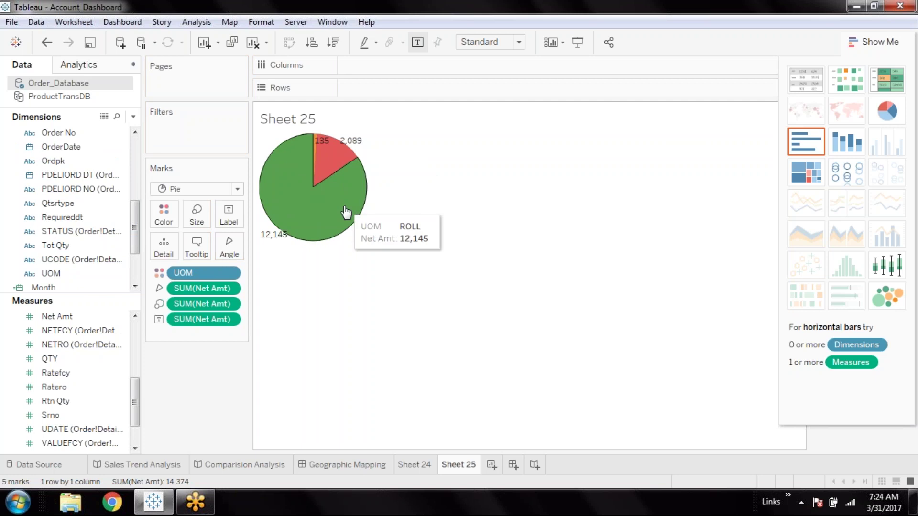
pyautogui.hotkey('ctrl', 'z')
# Try splitting the view into rows by UOM, undo it, and go to Sheet 24
pyautogui.click(80, 275)
pyautogui.click(80, 275)
pyautogui.doubleClick(79, 274)
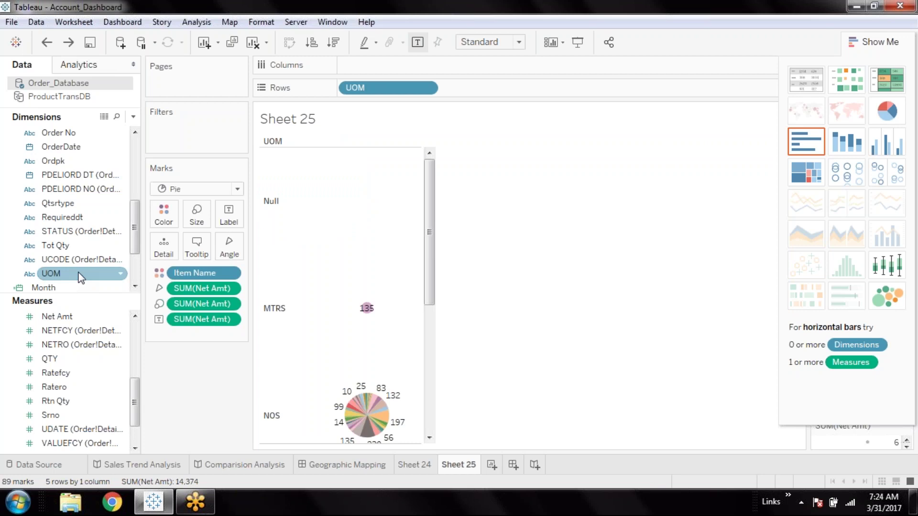
pyautogui.hotkey('ctrl', 'z')
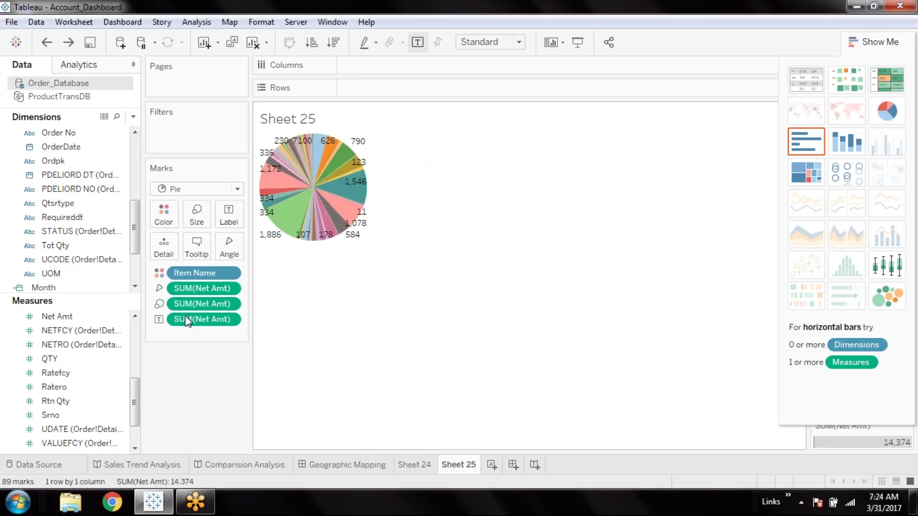
pyautogui.moveTo(93, 276); pyautogui.dragTo(233, 248)
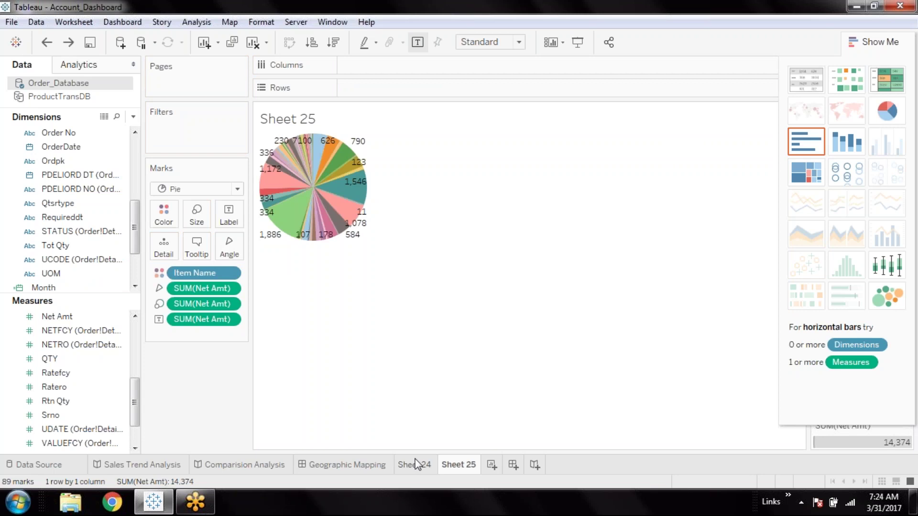
pyautogui.click(417, 464)
# Hide Show Me, add Dashboard 8, and return to Sheet 24 without renaming it
pyautogui.click(886, 42)
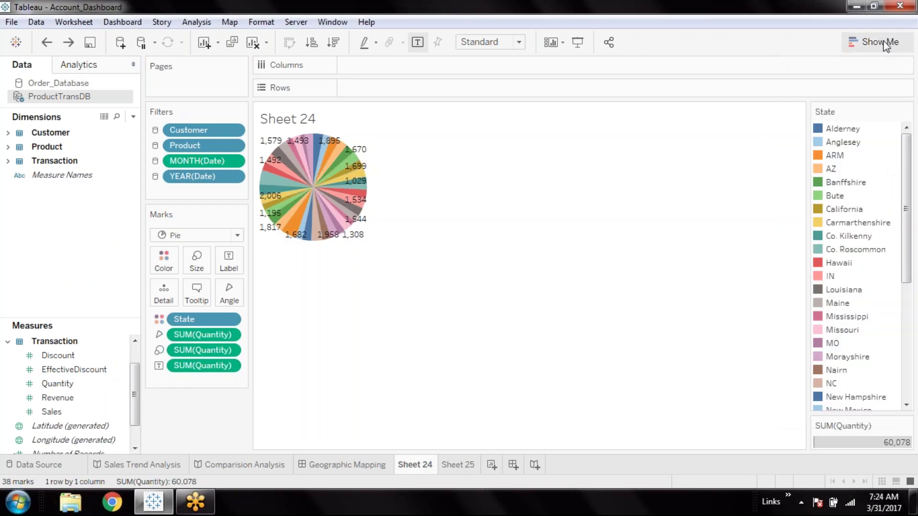
pyautogui.click(514, 465)
pyautogui.click(414, 464)
pyautogui.doubleClick(414, 464)
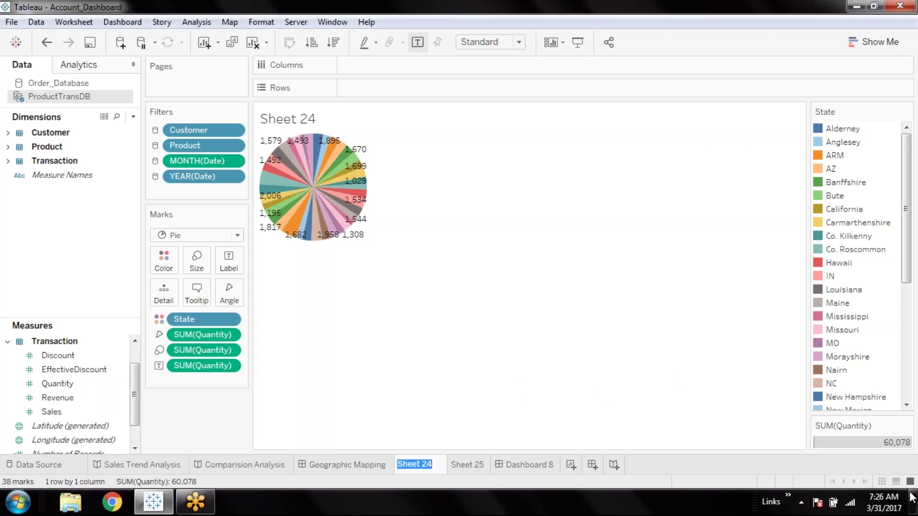
pyautogui.click(899, 480)
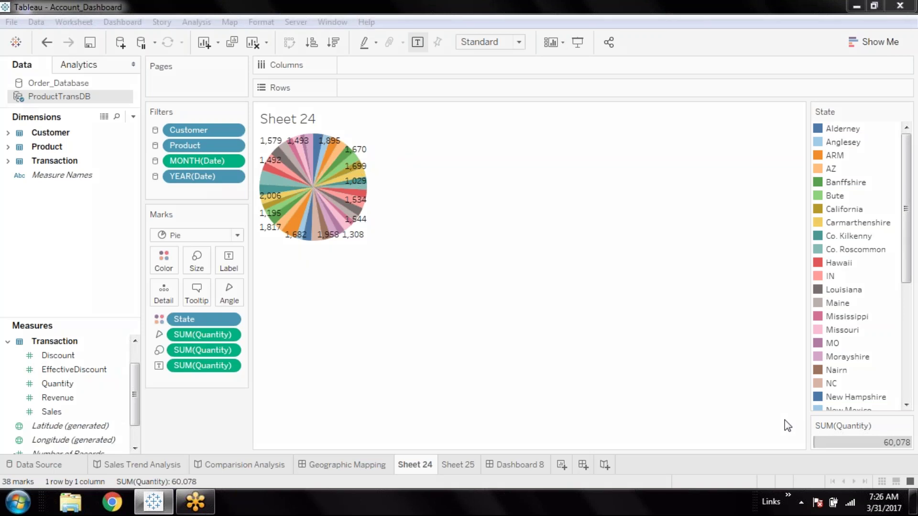
# Draw freehand pen strokes over the Sheet 24 State pie
pyautogui.hotkey('ctrl', '2')
pyautogui.moveTo(312, 275); pyautogui.dragTo(710, 301)
pyautogui.moveTo(394, 185); pyautogui.dragTo(379, 289)
# Finish the pen strokes on Sheet 24, then clear them all so only the State pie remains
pyautogui.moveTo(436, 227); pyautogui.dragTo(436, 293)
pyautogui.moveTo(489, 254); pyautogui.dragTo(488, 289)
pyautogui.moveTo(548, 158); pyautogui.dragTo(536, 311)
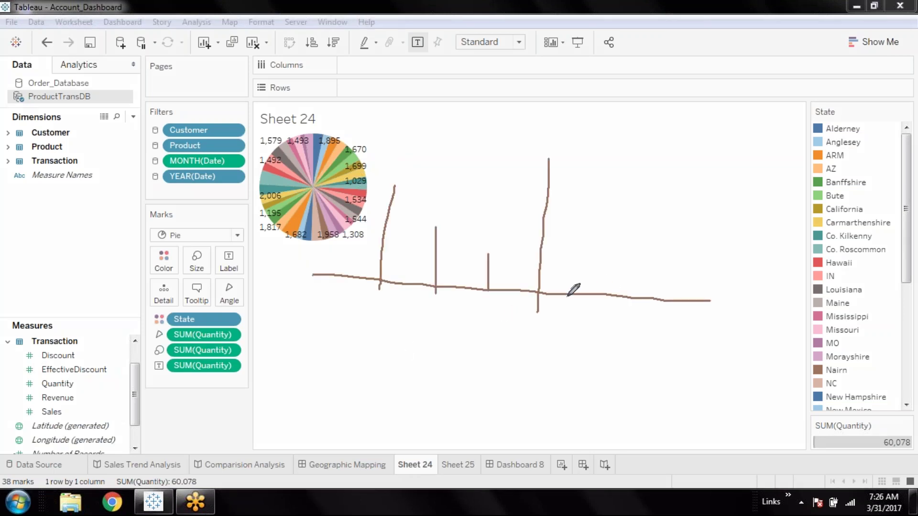
pyautogui.moveTo(571, 294); pyautogui.dragTo(570, 354)
pyautogui.moveTo(622, 297); pyautogui.dragTo(612, 393)
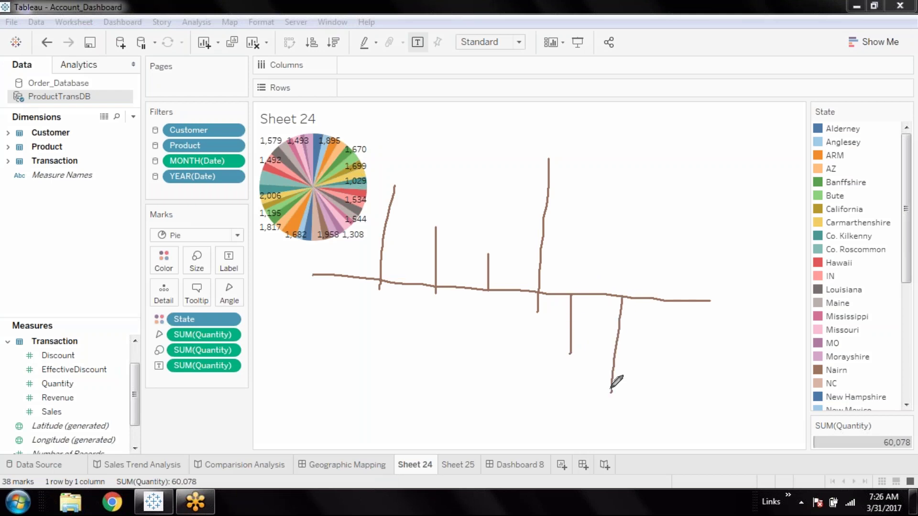
pyautogui.moveTo(664, 214); pyautogui.dragTo(664, 295)
pyautogui.moveTo(698, 258); pyautogui.dragTo(698, 301)
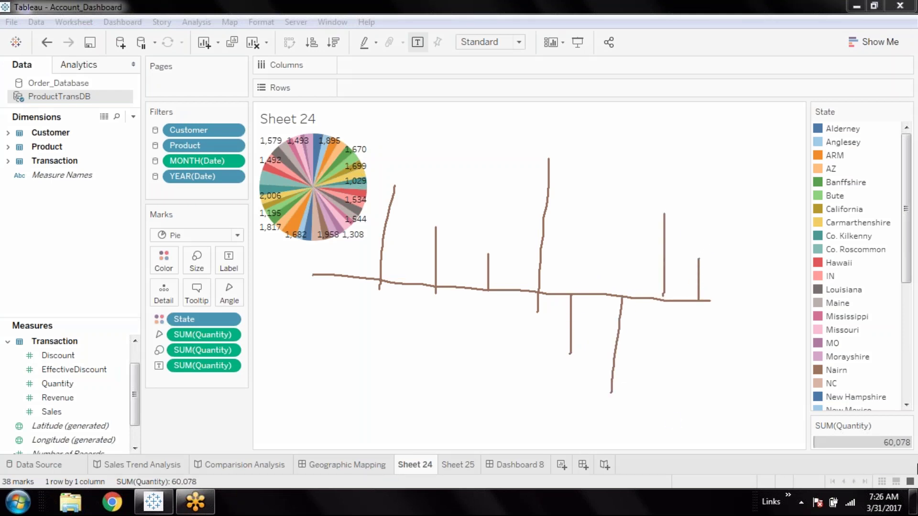
pyautogui.press('Escape')
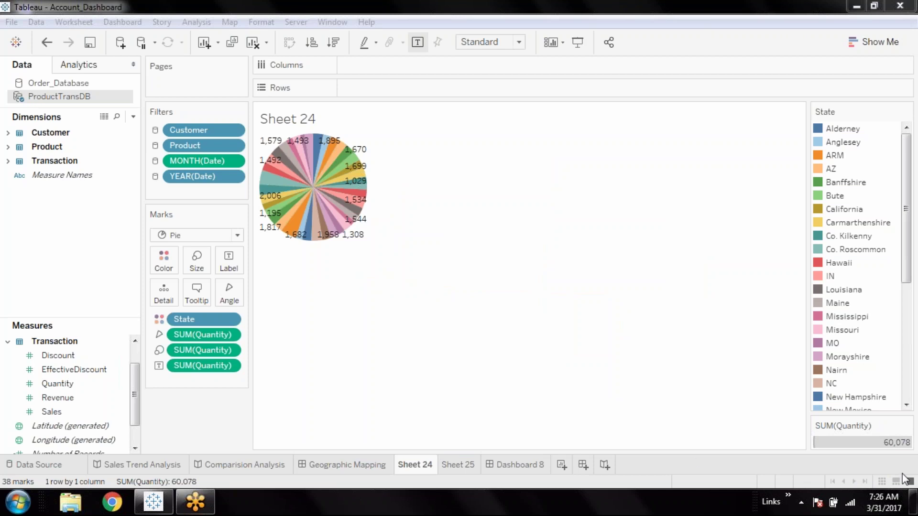
# Rename Sheet 24 to 'Quantity by state'
pyautogui.click(756, 420)
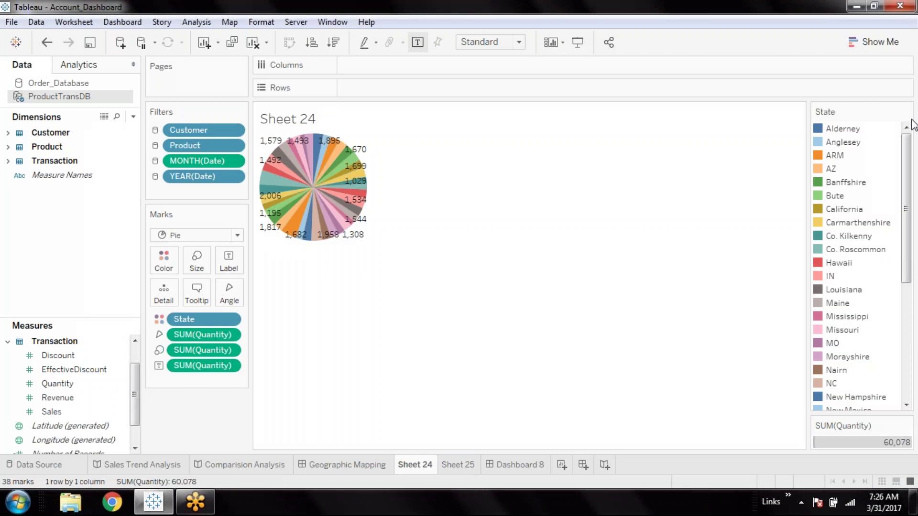
pyautogui.doubleClick(428, 466)
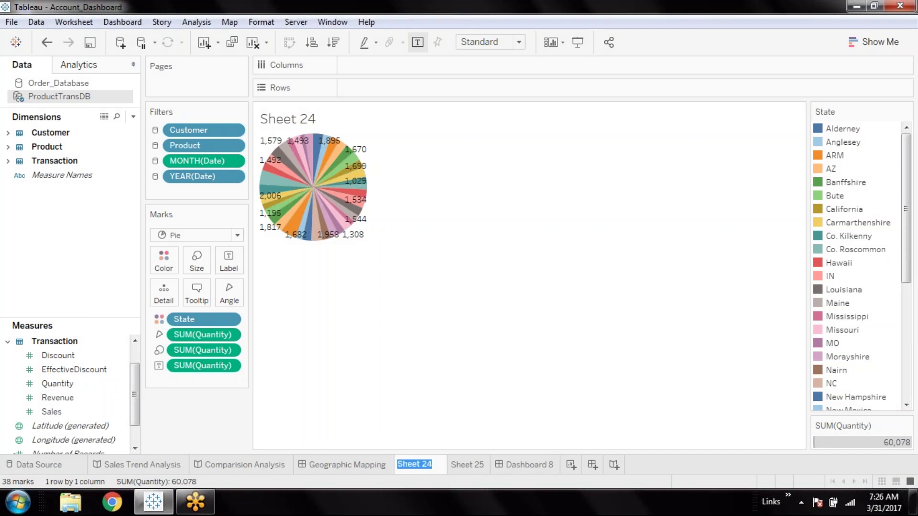
pyautogui.write('Stock')
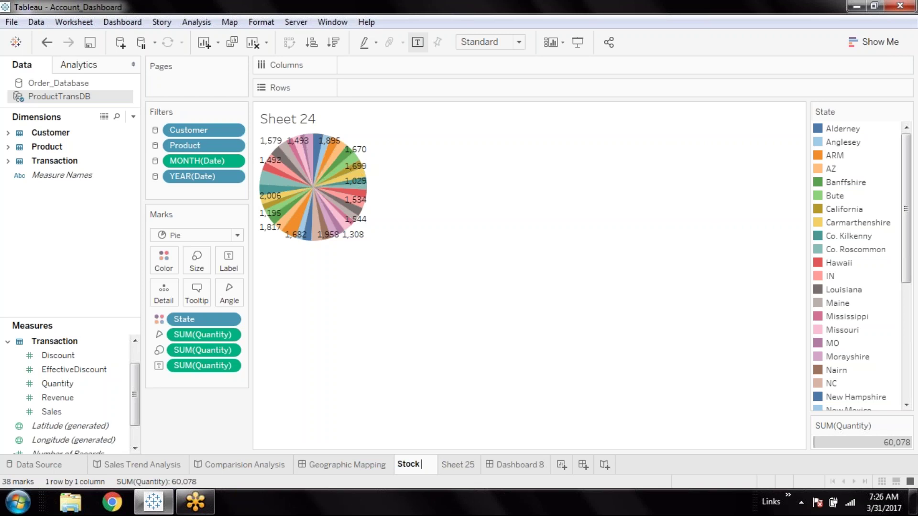
pyautogui.write(' by')
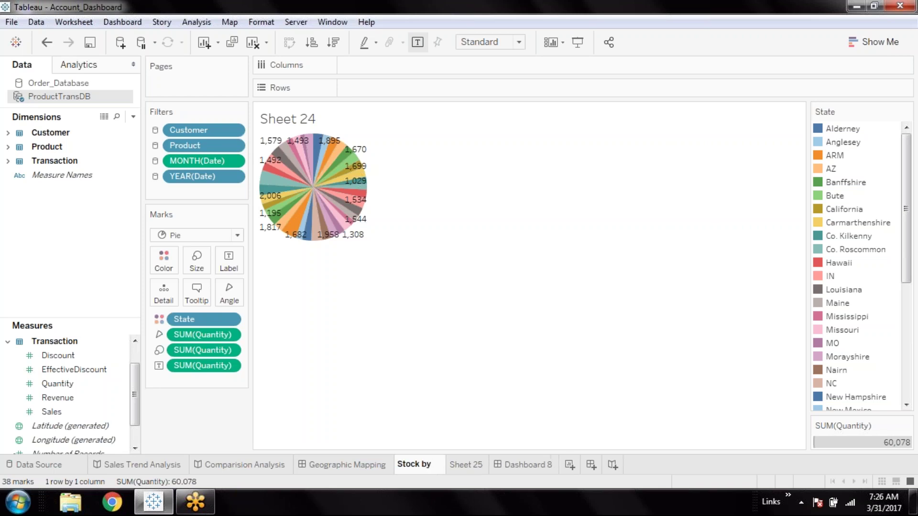
pyautogui.press('BackSpace')
pyautogui.press('BackSpace')
pyautogui.press('BackSpace')
pyautogui.press('BackSpace')
pyautogui.press('BackSpace')
pyautogui.press('BackSpace')
pyautogui.press('BackSpace')
pyautogui.write('Q')
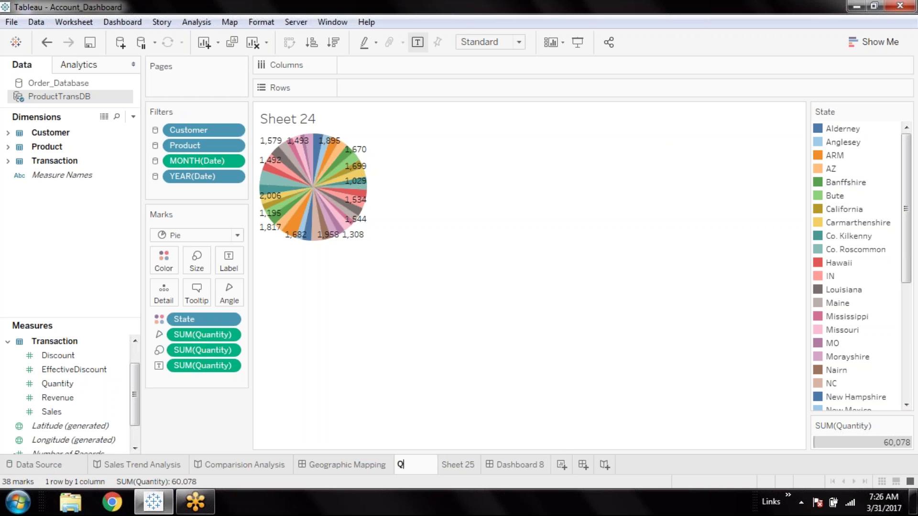
pyautogui.write('uantity ')
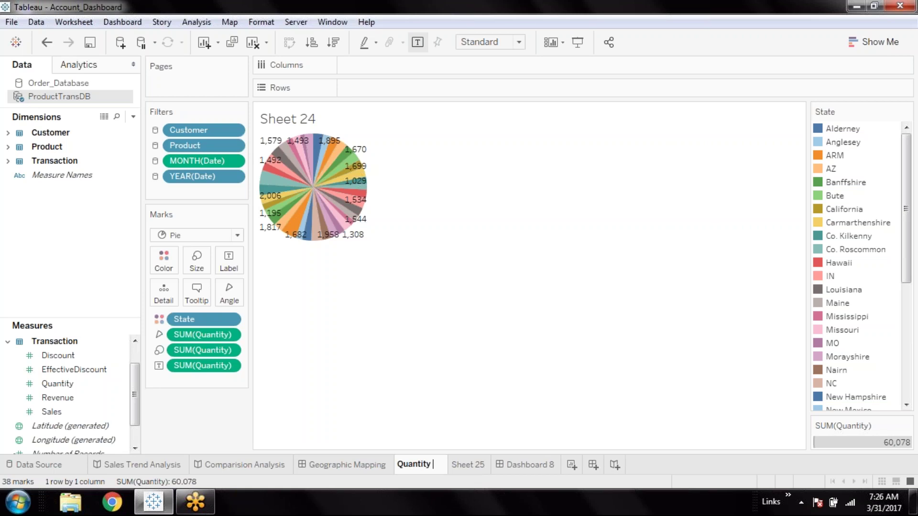
pyautogui.write('by state')
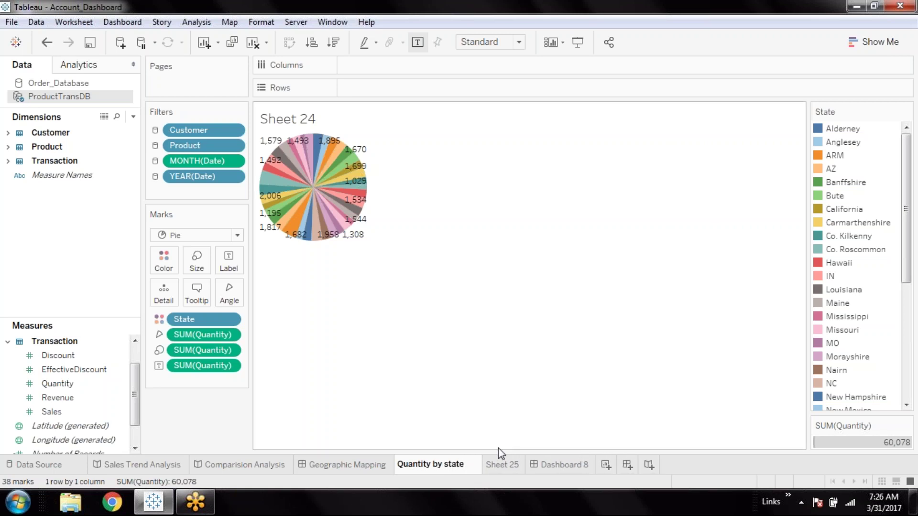
pyautogui.press('Return')
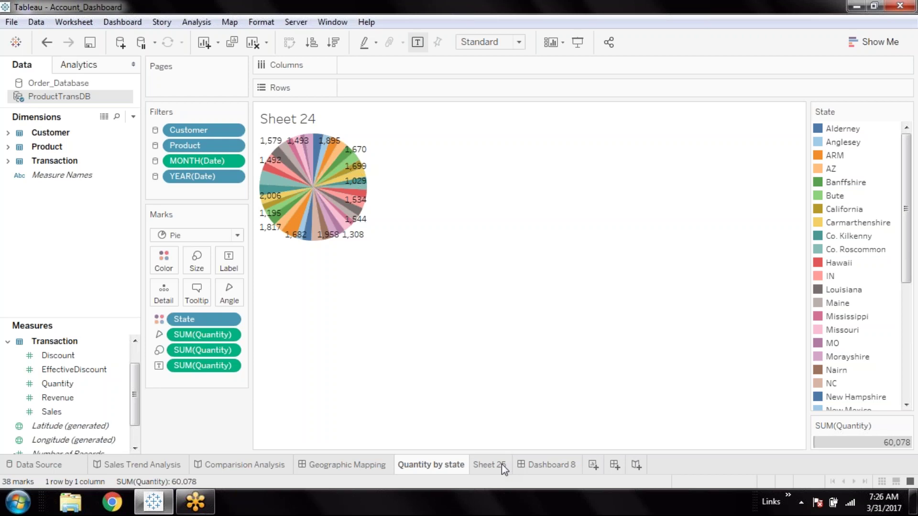
# Rename Sheet 25 to 'Rate per item'
pyautogui.doubleClick(501, 464)
pyautogui.write('Rate peri')
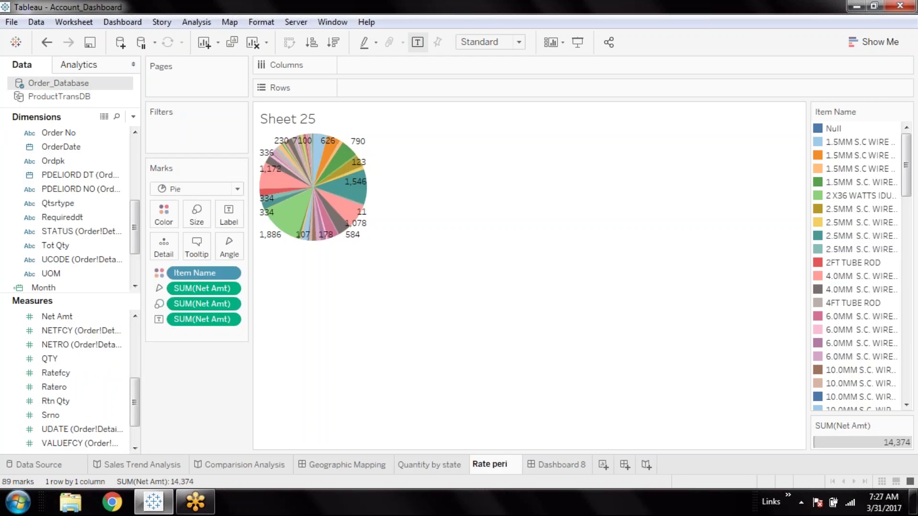
pyautogui.press('BackSpace')
pyautogui.write('item')
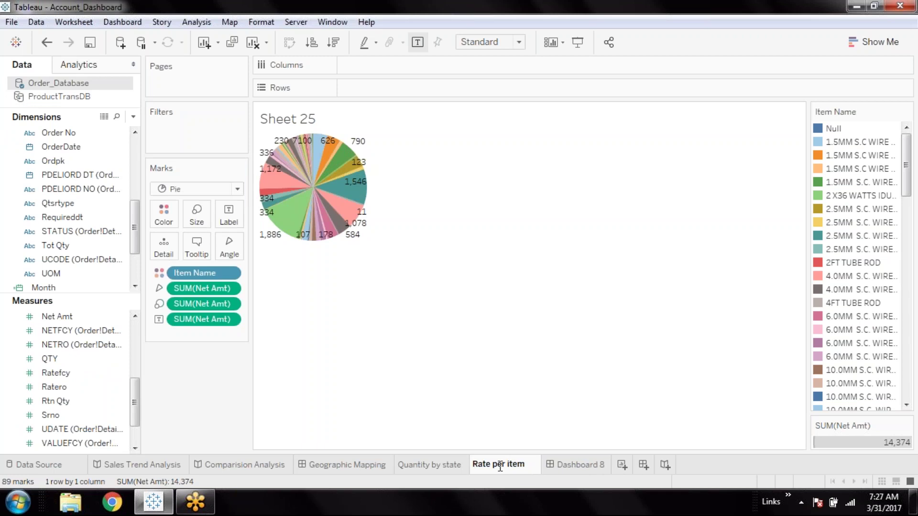
pyautogui.click(504, 408)
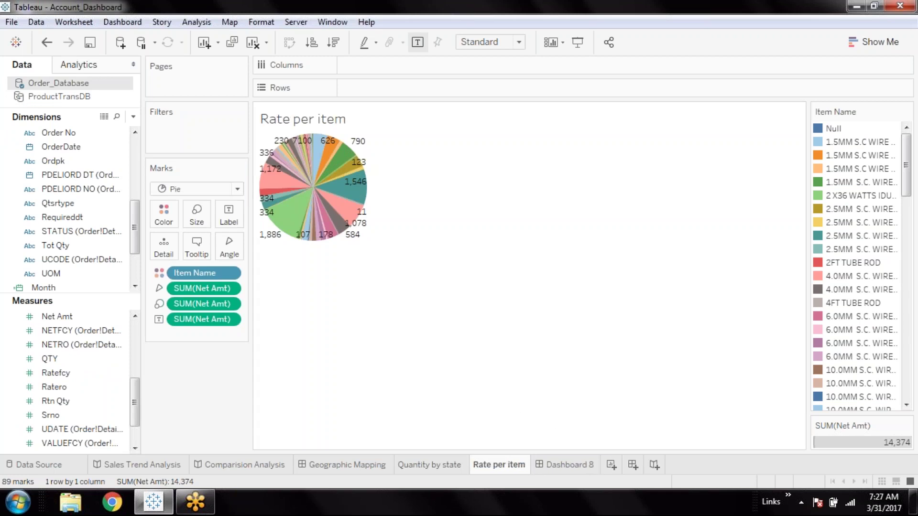
# Glance at Dashboard 8, return to Rate per item, and add a new blank worksheet
pyautogui.click(569, 466)
pyautogui.click(503, 467)
pyautogui.click(882, 42)
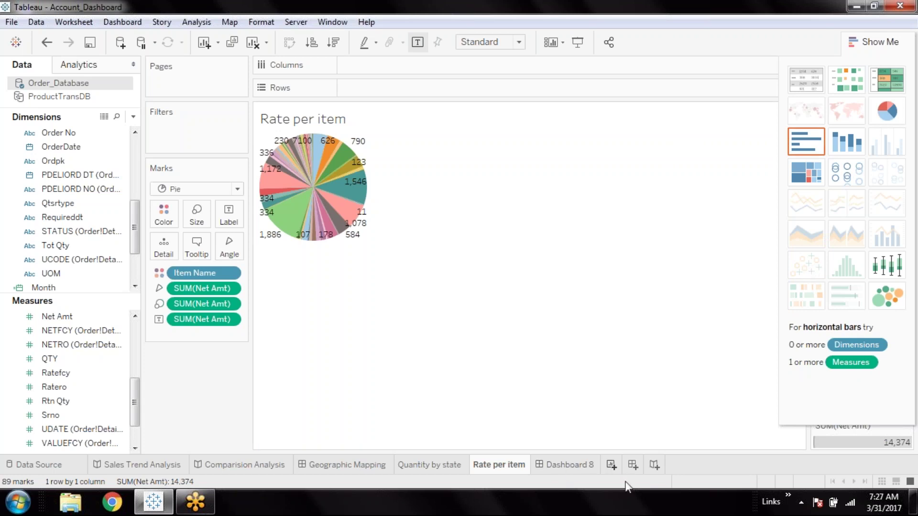
pyautogui.click(612, 465)
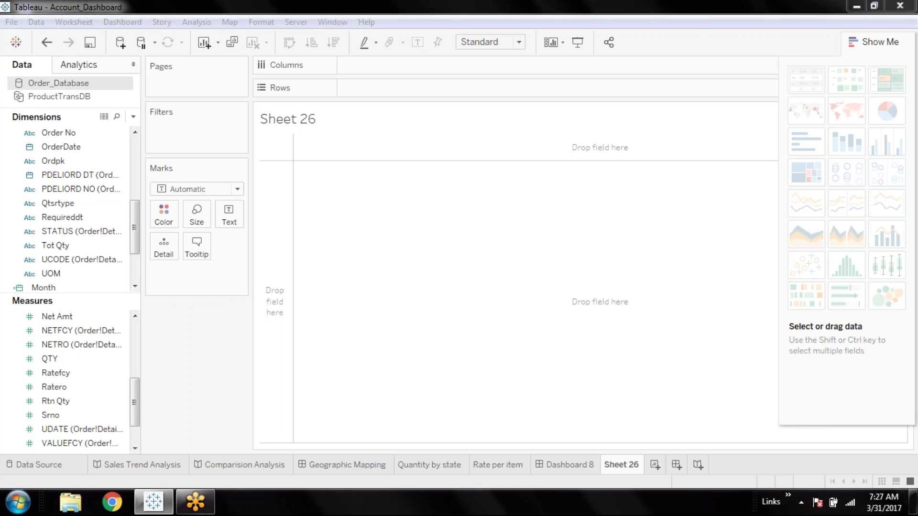
# List every Order No as rows on Sheet 26
pyautogui.click(34, 204)
pyautogui.moveTo(137, 225); pyautogui.dragTo(137, 183)
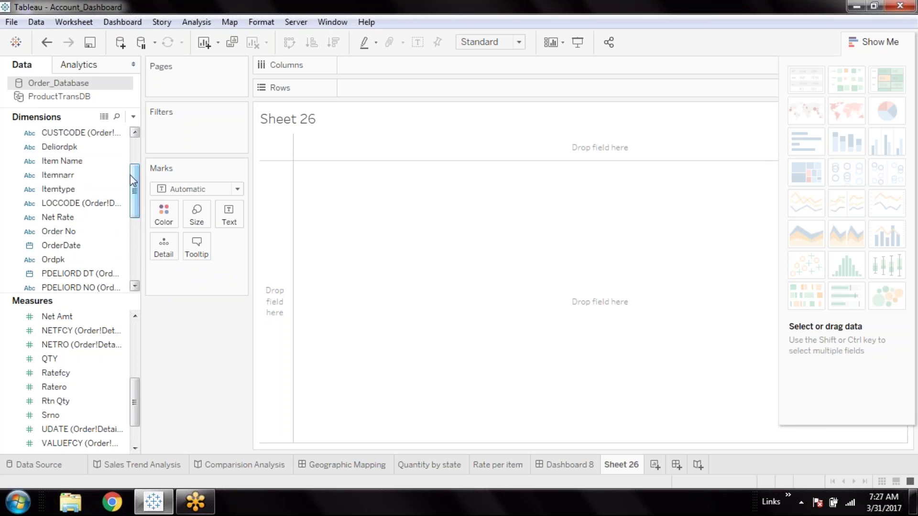
pyautogui.click(76, 233)
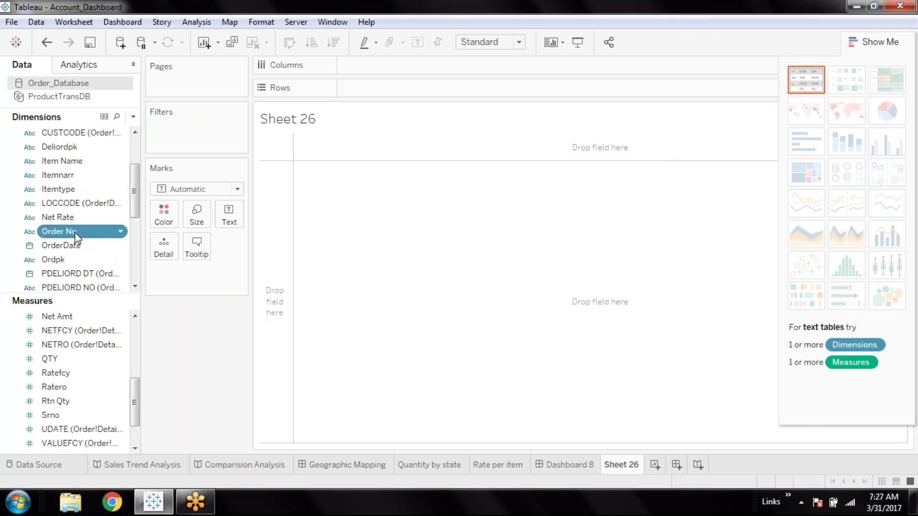
pyautogui.doubleClick(75, 234)
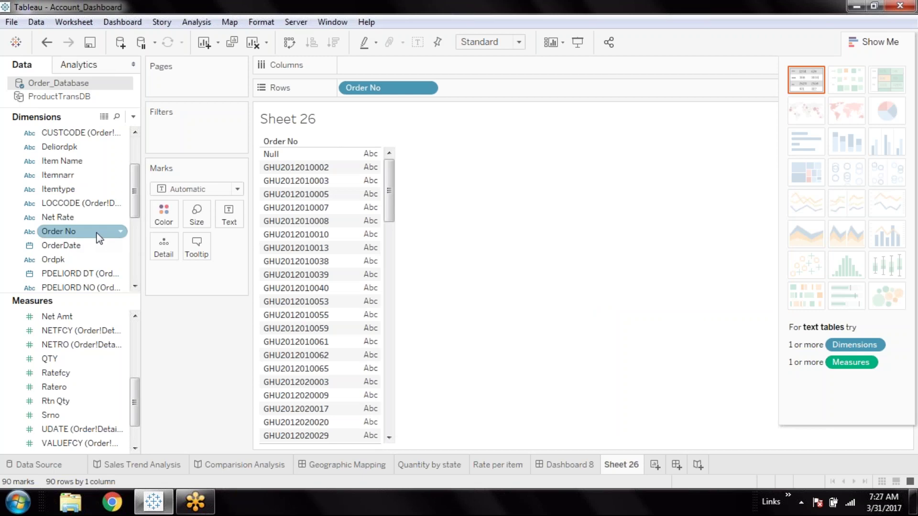
# Show summed QTY beside each of the 90 orders, totalling 2,108.4
pyautogui.scroll(-4, 98, 238)
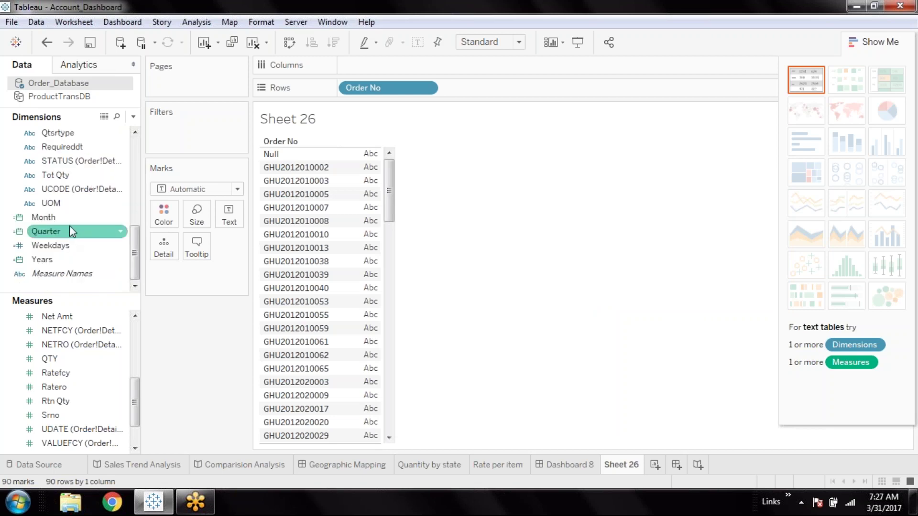
pyautogui.scroll(1, 69, 223)
pyautogui.scroll(3, 69, 223)
pyautogui.scroll(2, 69, 223)
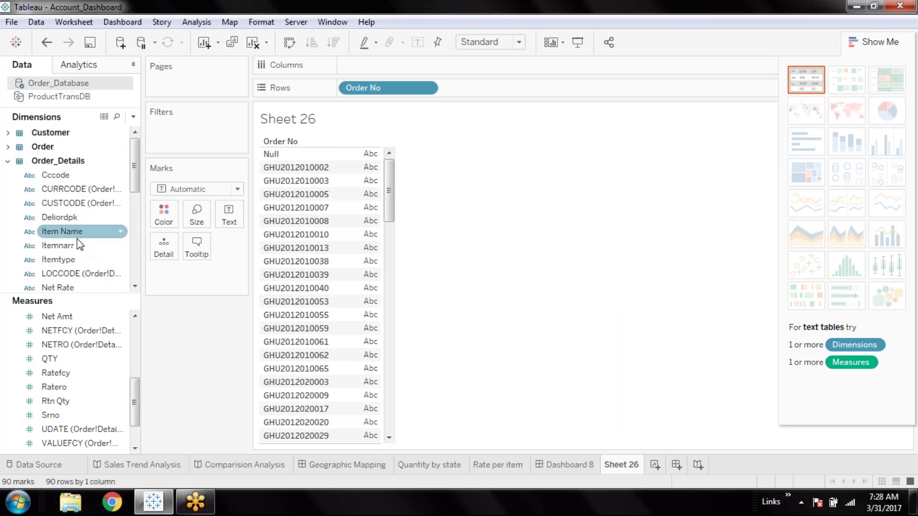
pyautogui.scroll(-2, 84, 235)
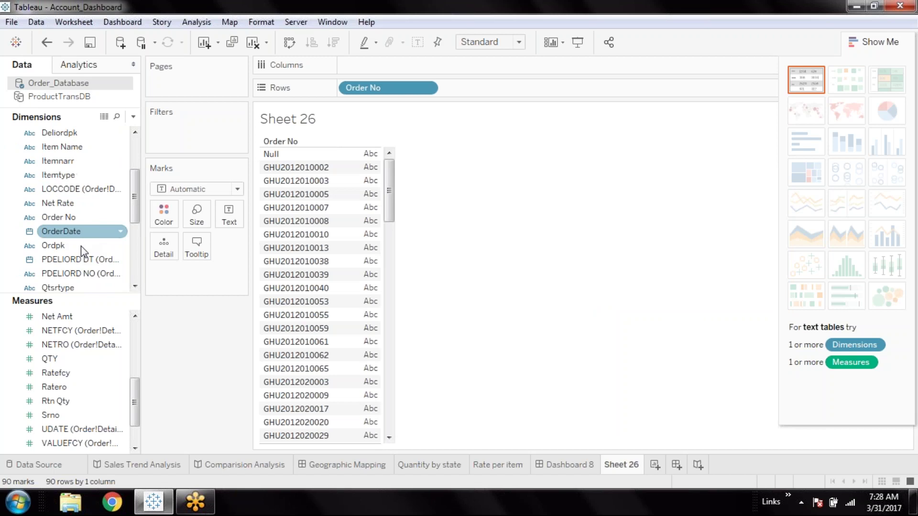
pyautogui.click(66, 362)
pyautogui.doubleClick(66, 362)
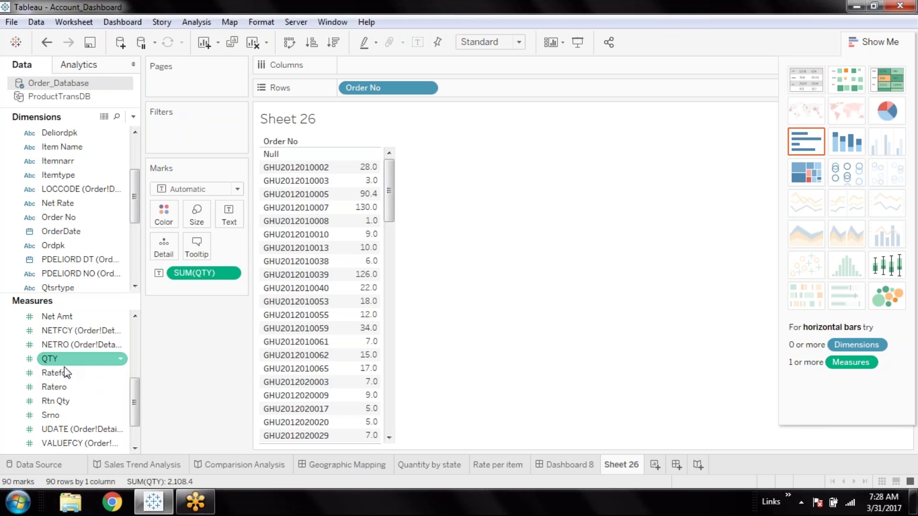
pyautogui.click(66, 341)
pyautogui.click(69, 318)
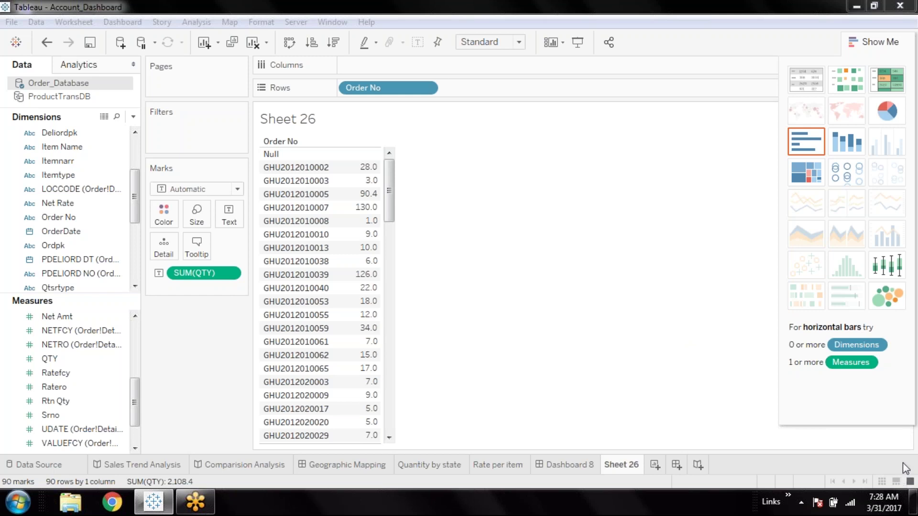
# Bring the Tableau window into focus and minimise the workbook to the desktop
pyautogui.click(778, 33)
pyautogui.click(458, 305)
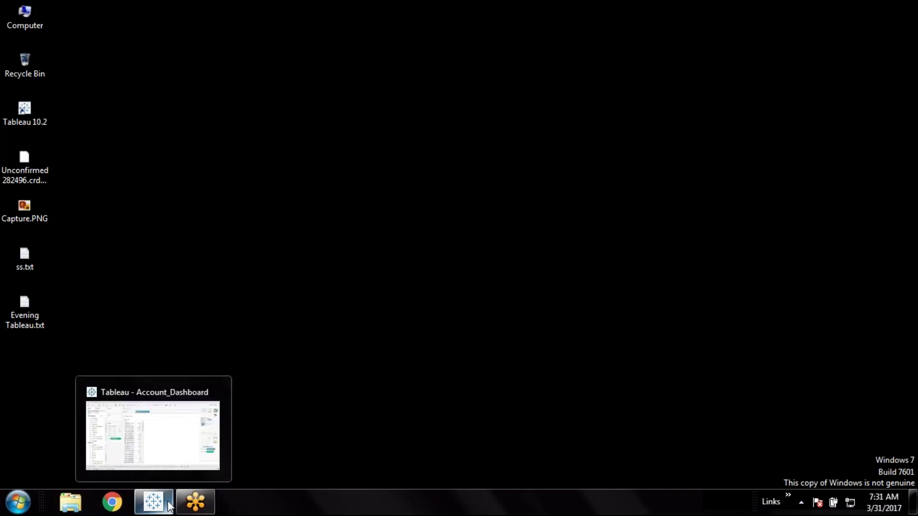
# Restore the Tableau window and add Net Amt as a second column in the Order No table
pyautogui.click(168, 505)
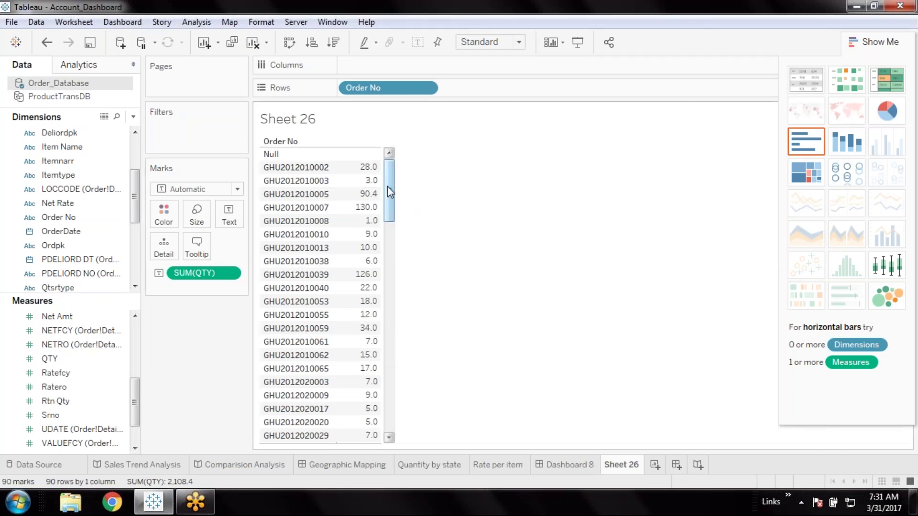
pyautogui.moveTo(388, 188); pyautogui.dragTo(389, 413)
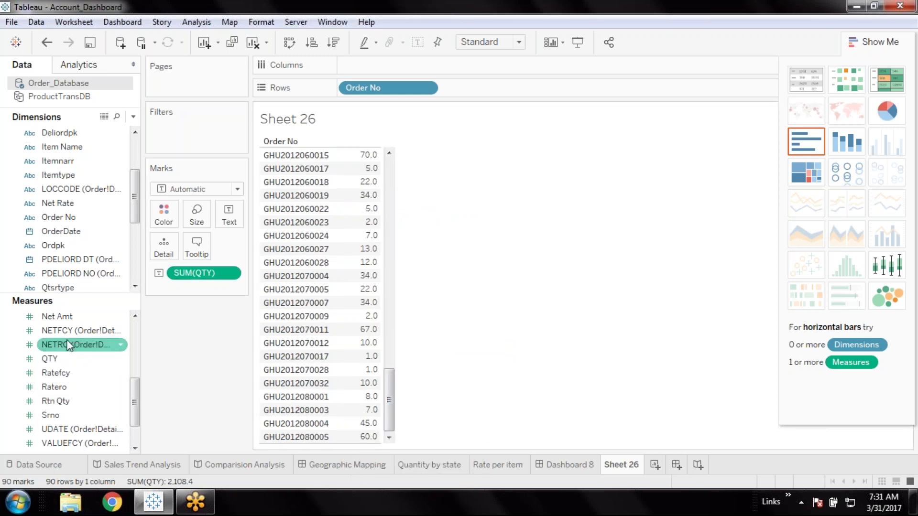
pyautogui.click(73, 317)
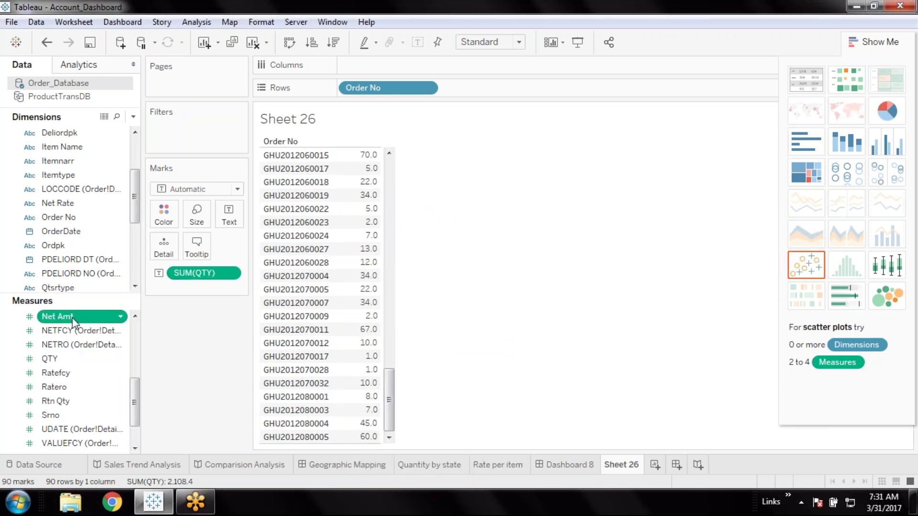
pyautogui.doubleClick(73, 318)
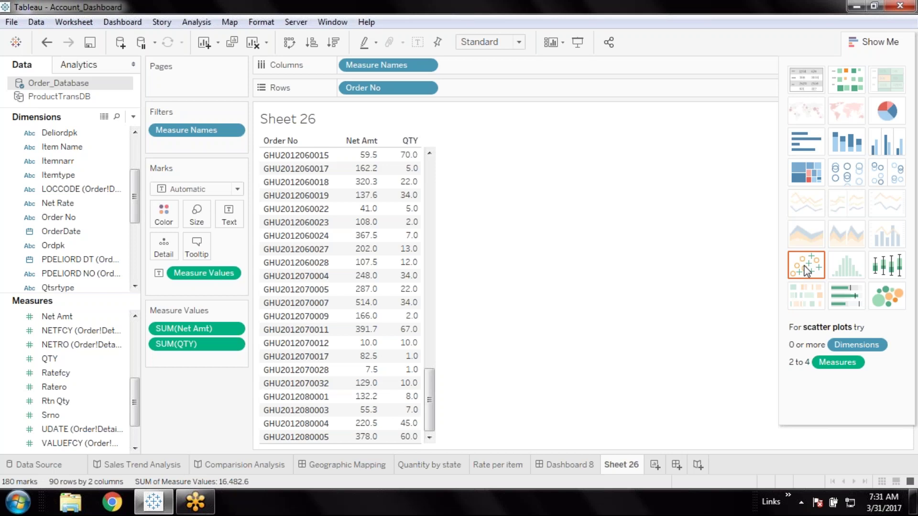
# Make Sheet 26 a scatter plot with Net Amt horizontal and QTY vertical, then read mark tooltips
pyautogui.click(807, 268)
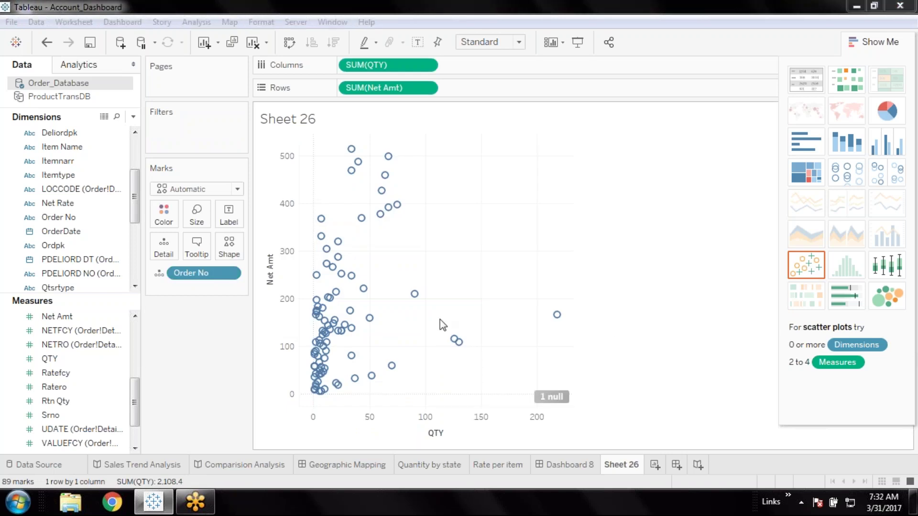
pyautogui.click(290, 45)
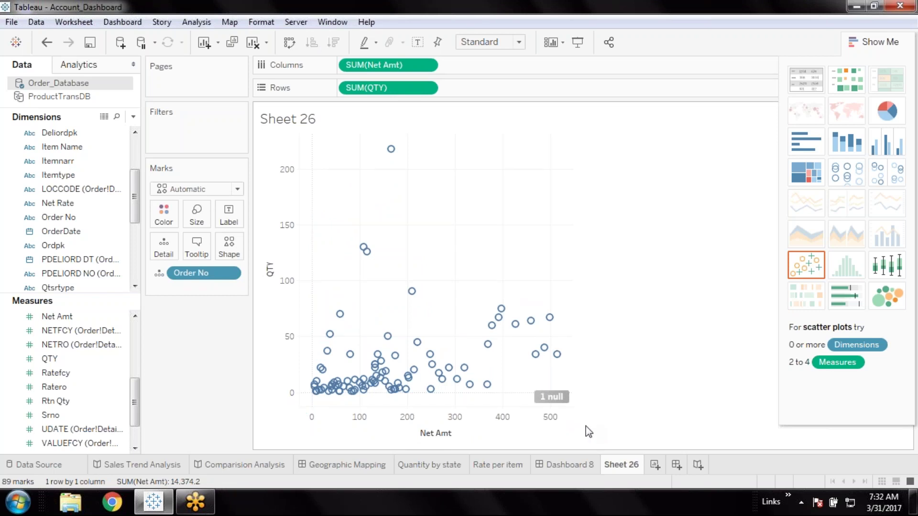
pyautogui.moveTo(339, 392)
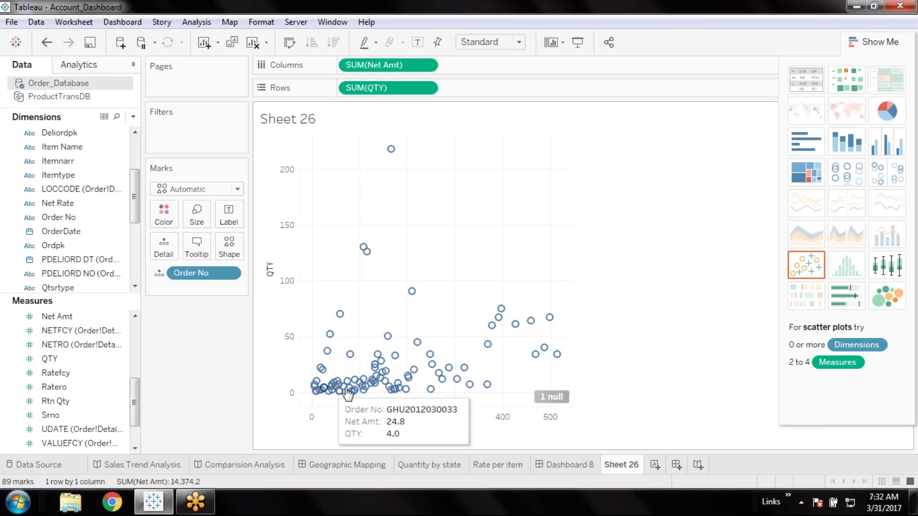
pyautogui.moveTo(395, 152)
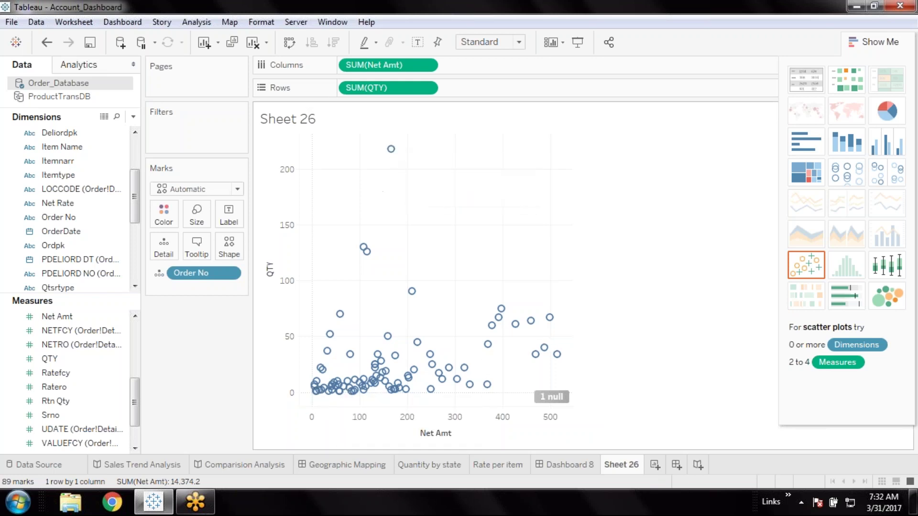
pyautogui.moveTo(464, 367)
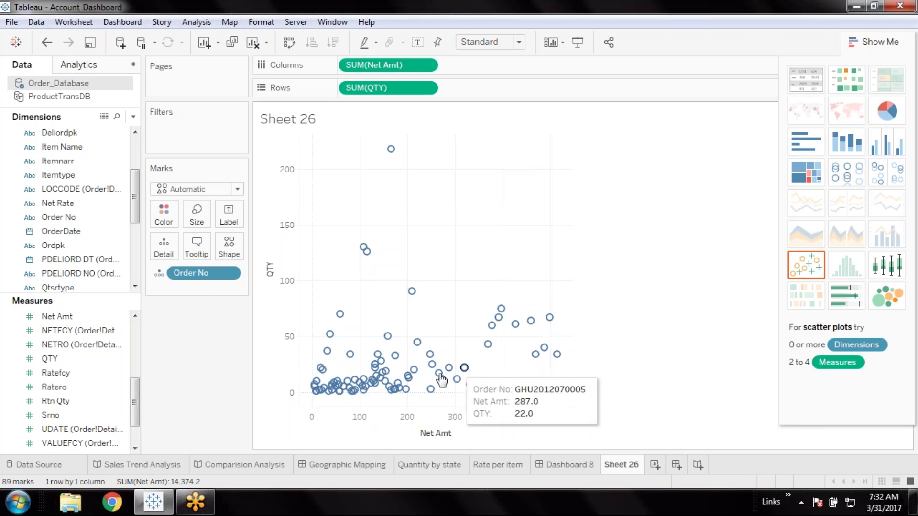
pyautogui.moveTo(423, 342)
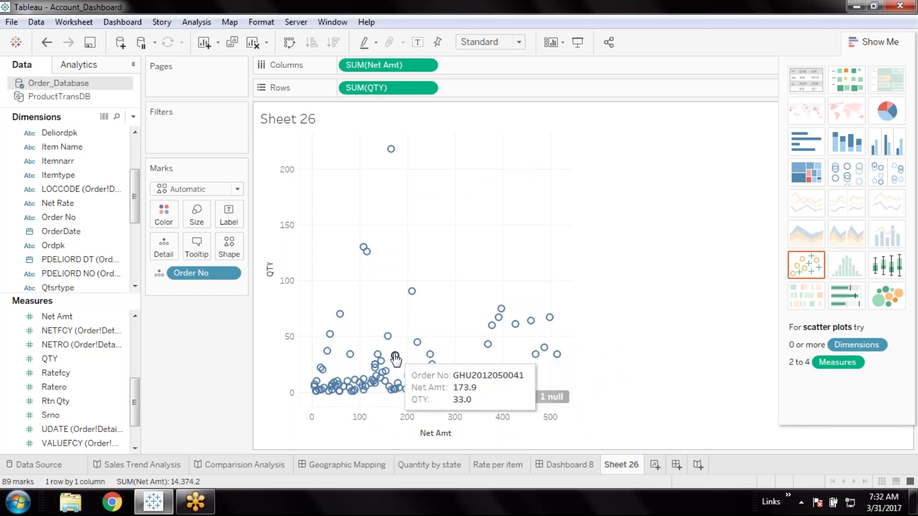
pyautogui.moveTo(342, 317)
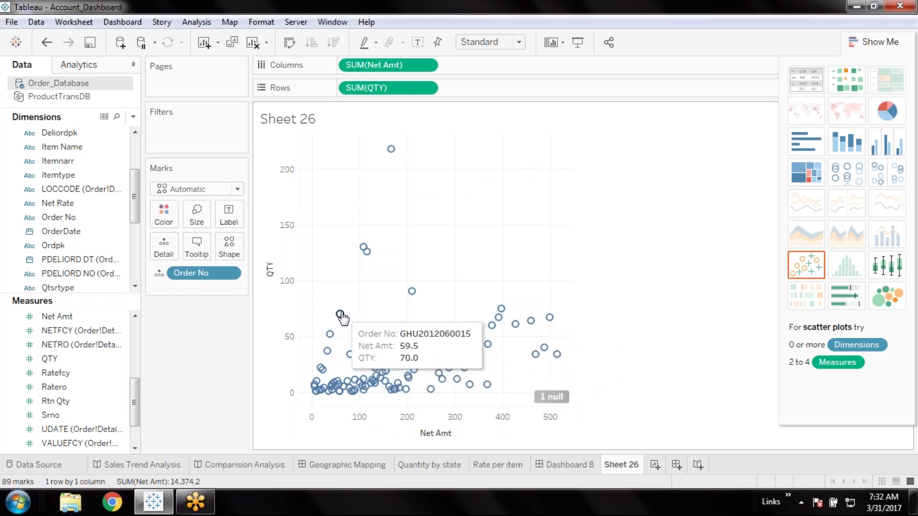
pyautogui.moveTo(440, 377)
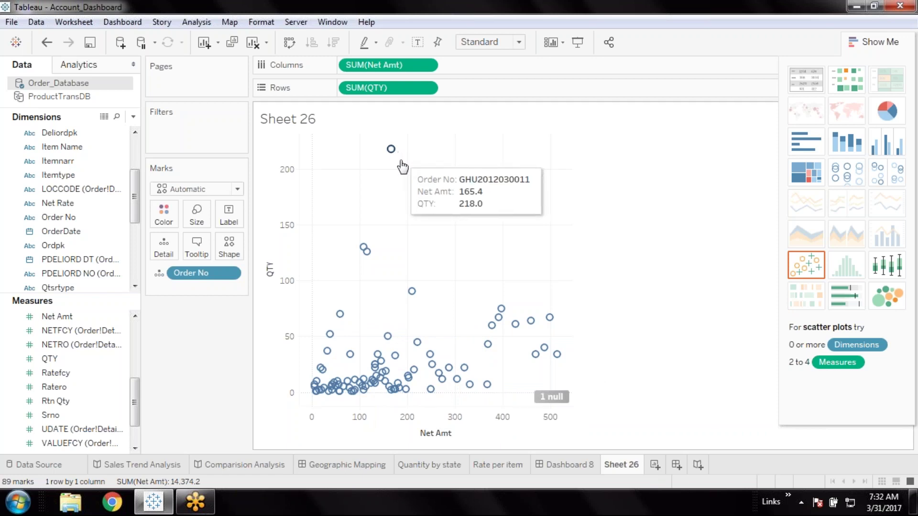
pyautogui.moveTo(560, 361)
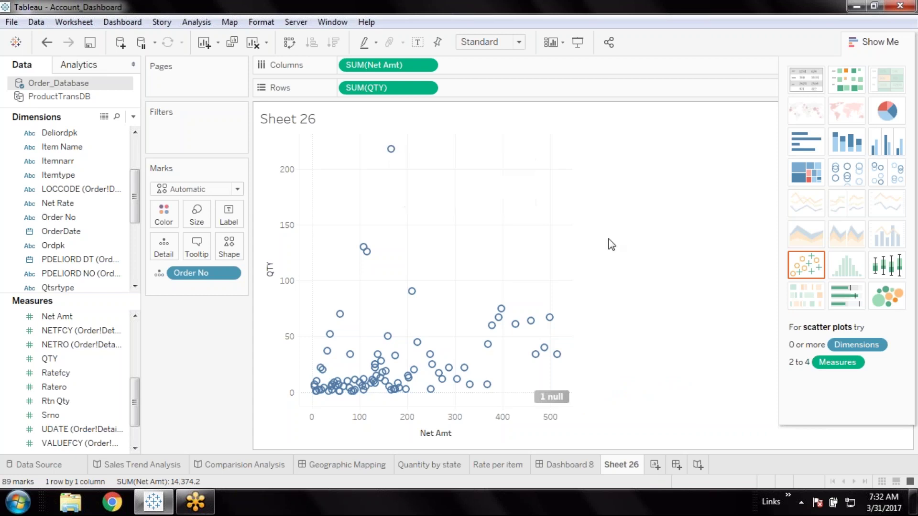
# Size the scatter marks by SUM(Avg Cost) using the Order_Details Avg Cost measure
pyautogui.moveTo(136, 404); pyautogui.dragTo(139, 421)
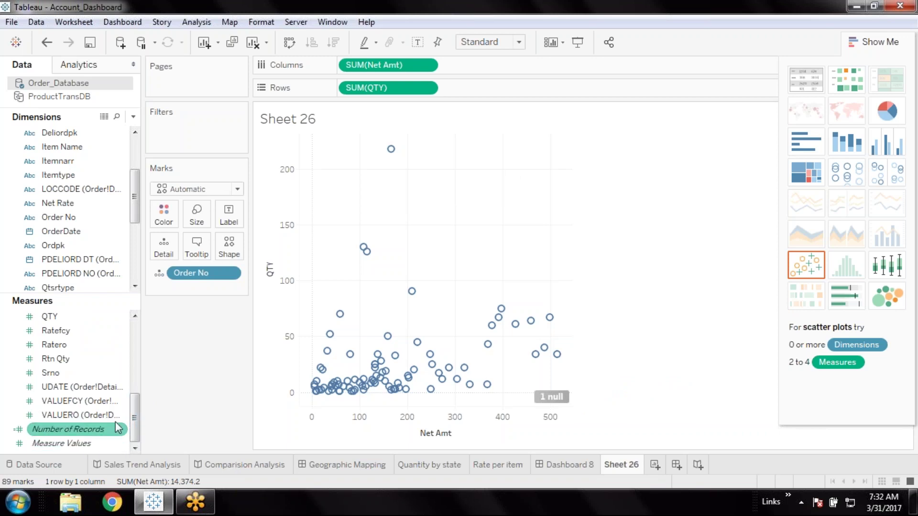
pyautogui.moveTo(135, 410); pyautogui.dragTo(137, 373)
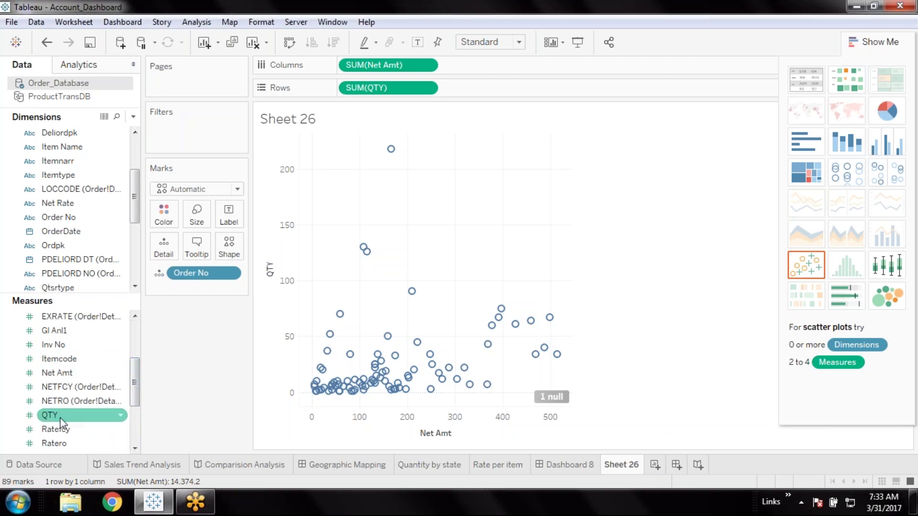
pyautogui.moveTo(136, 377); pyautogui.dragTo(136, 350)
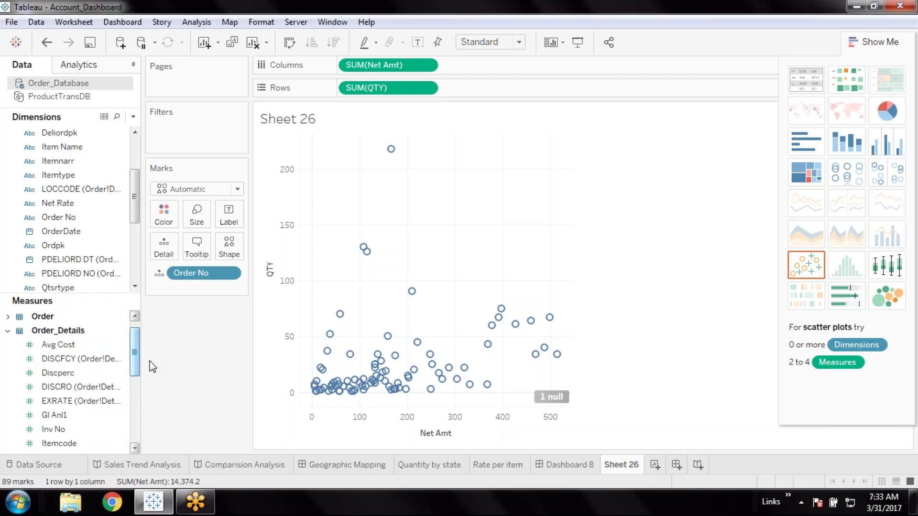
pyautogui.click(69, 347)
pyautogui.moveTo(77, 334); pyautogui.dragTo(195, 214)
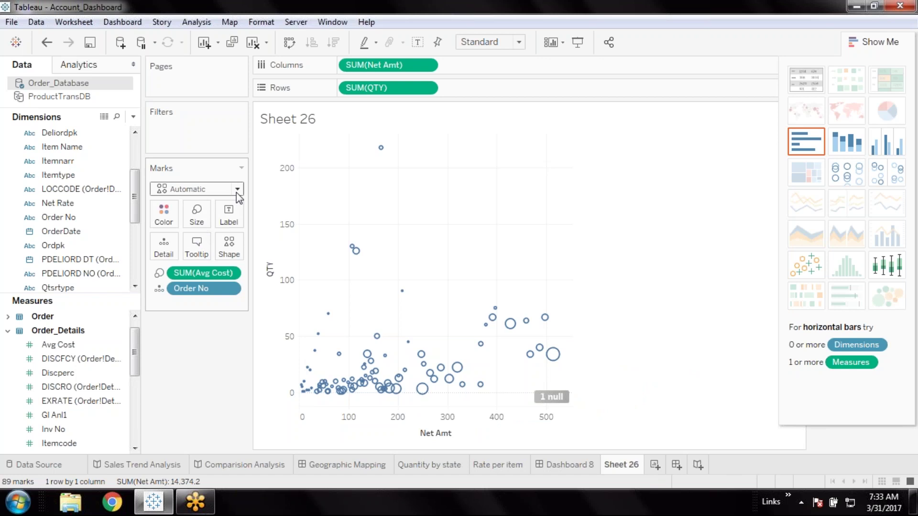
# Try filled circles and asterisks as the scatter mark shape
pyautogui.click(240, 250)
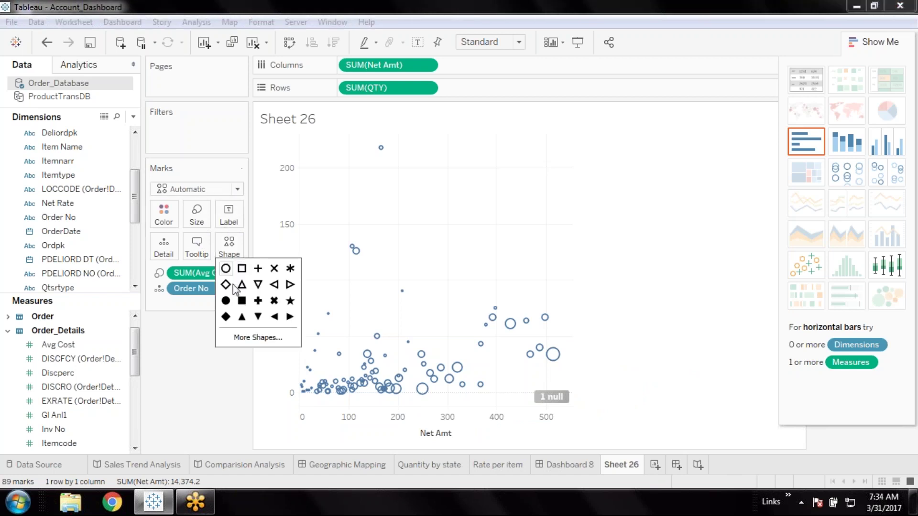
pyautogui.click(226, 301)
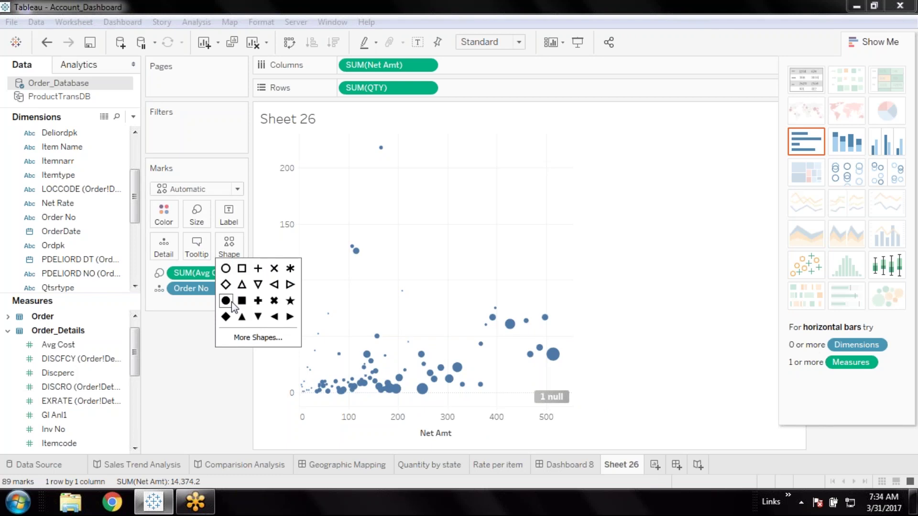
pyautogui.click(290, 270)
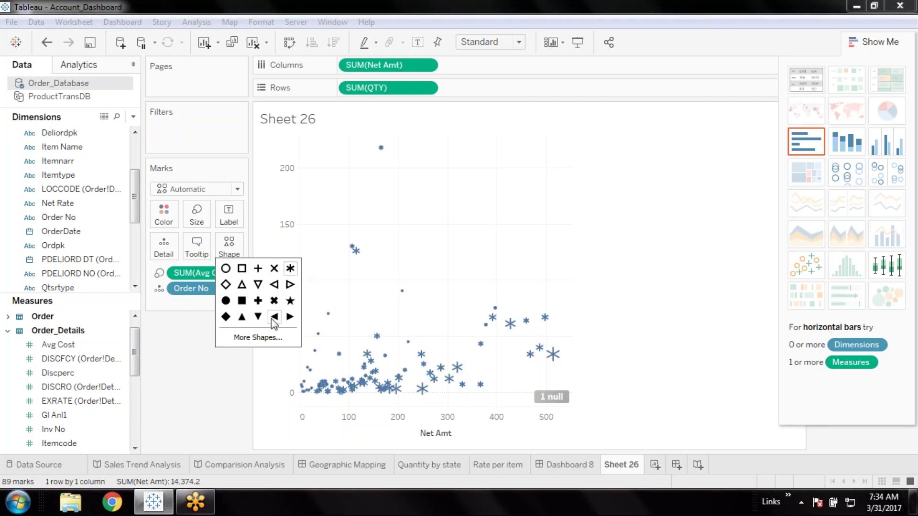
# Browse the Ratings, Arrows and Weather shape palettes in the shape editor
pyautogui.click(259, 338)
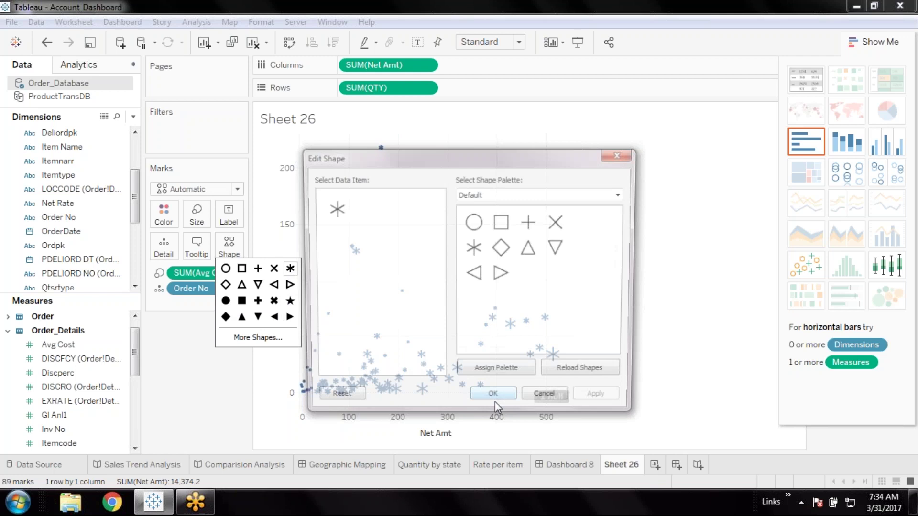
pyautogui.click(601, 194)
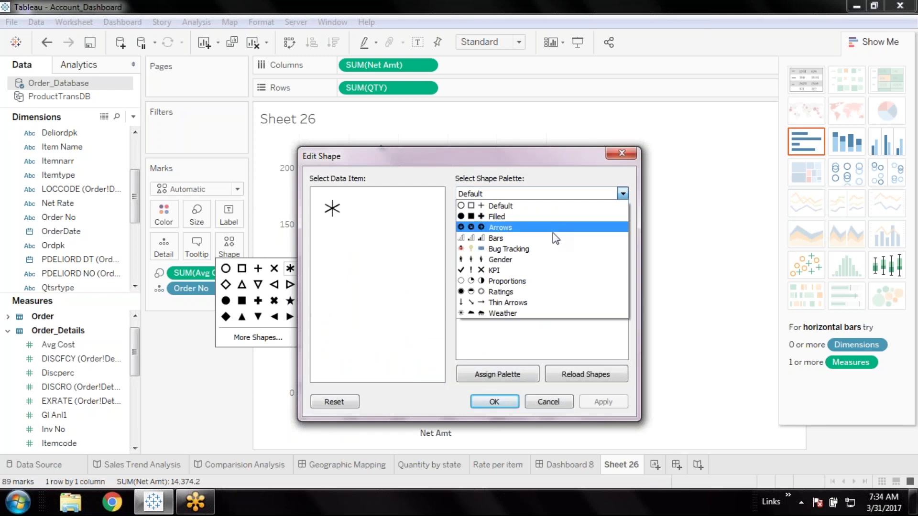
pyautogui.click(524, 294)
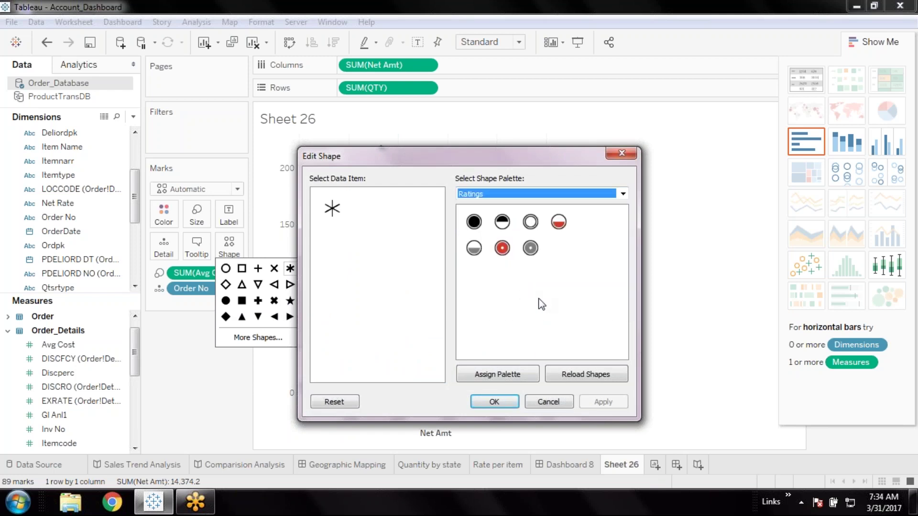
pyautogui.click(613, 194)
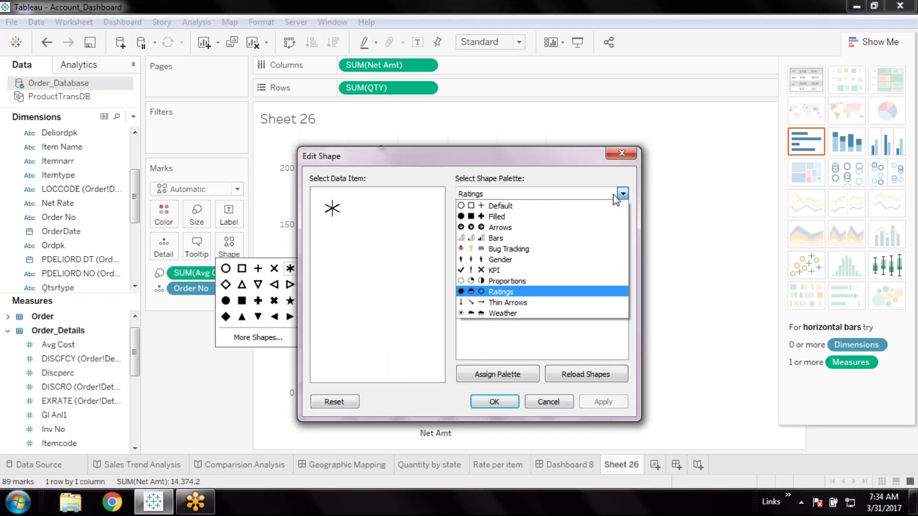
pyautogui.click(574, 234)
pyautogui.click(625, 263)
pyautogui.moveTo(625, 269); pyautogui.dragTo(617, 239)
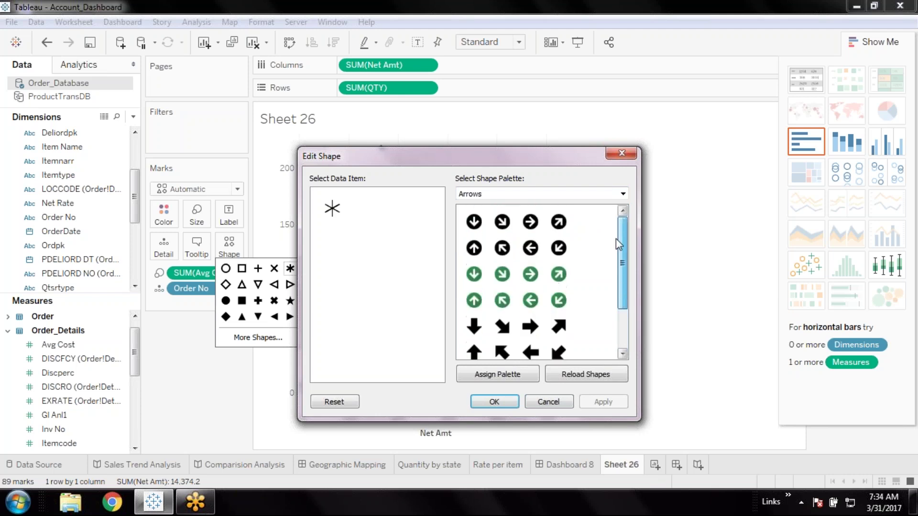
pyautogui.click(619, 196)
pyautogui.click(537, 313)
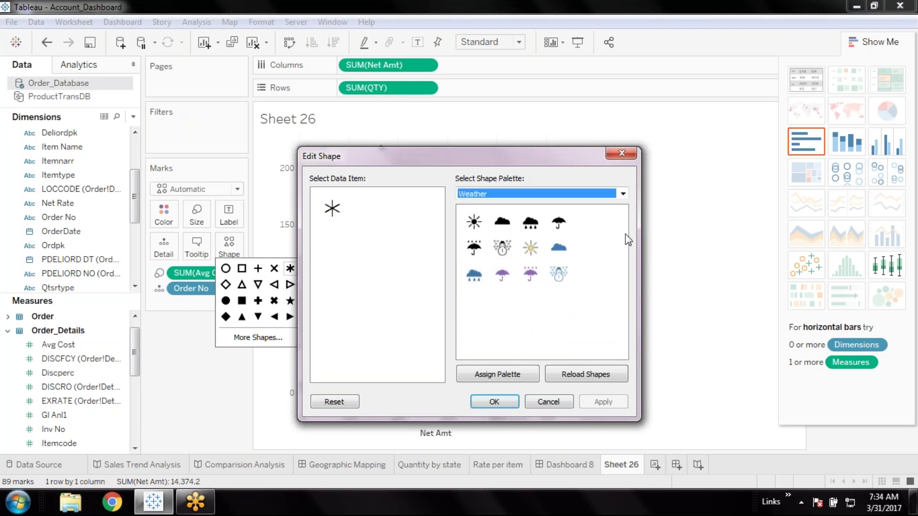
# Assign the Filled palette's star to the marks, apply it and confirm
pyautogui.click(618, 195)
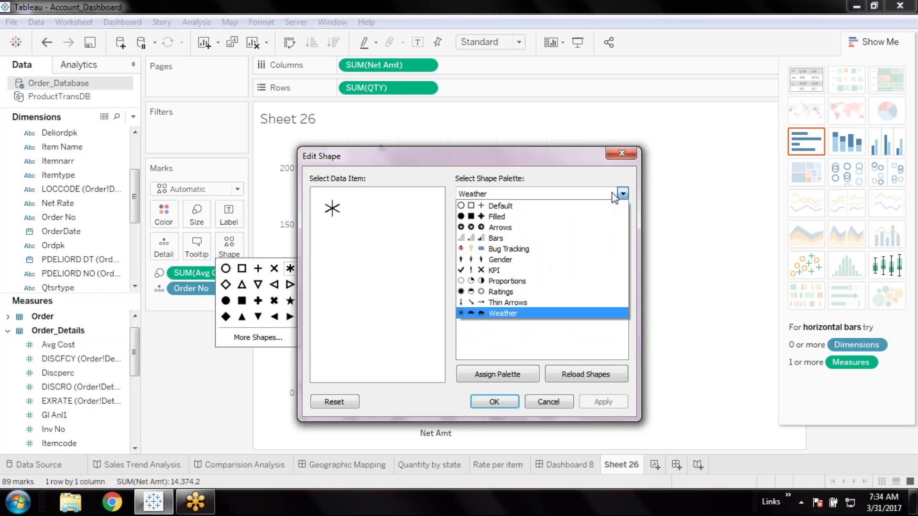
pyautogui.click(587, 218)
pyautogui.click(480, 249)
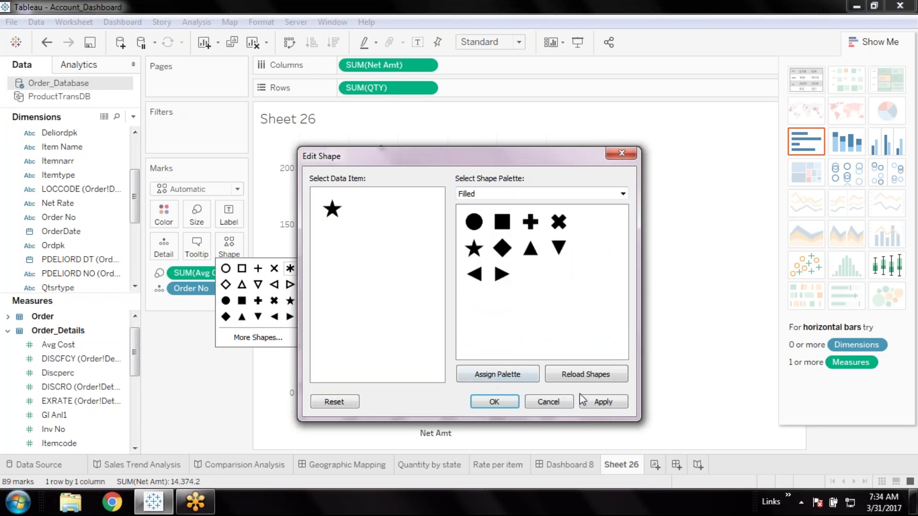
pyautogui.click(601, 402)
pyautogui.click(493, 402)
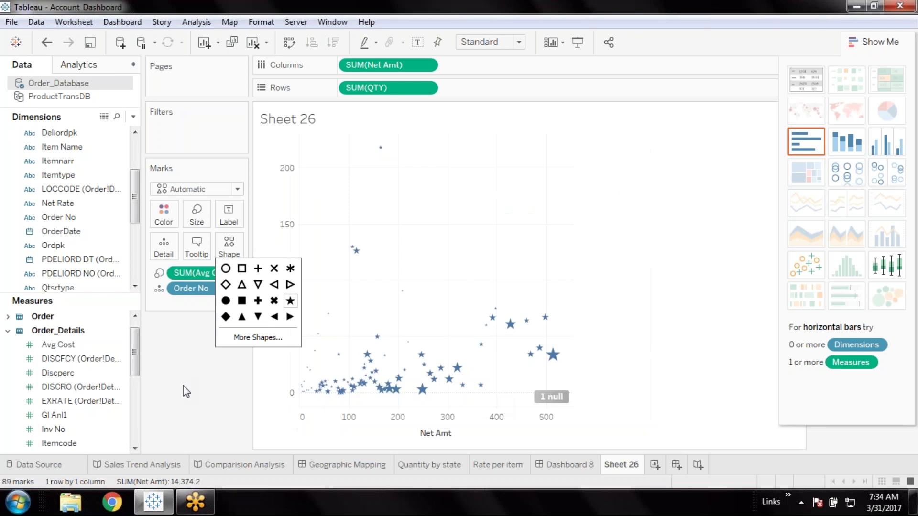
pyautogui.click(200, 210)
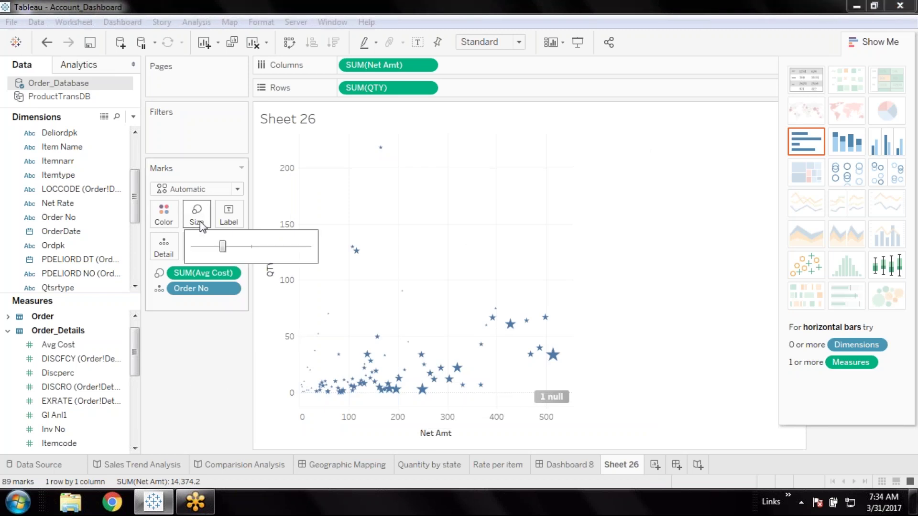
pyautogui.moveTo(222, 246); pyautogui.dragTo(255, 249)
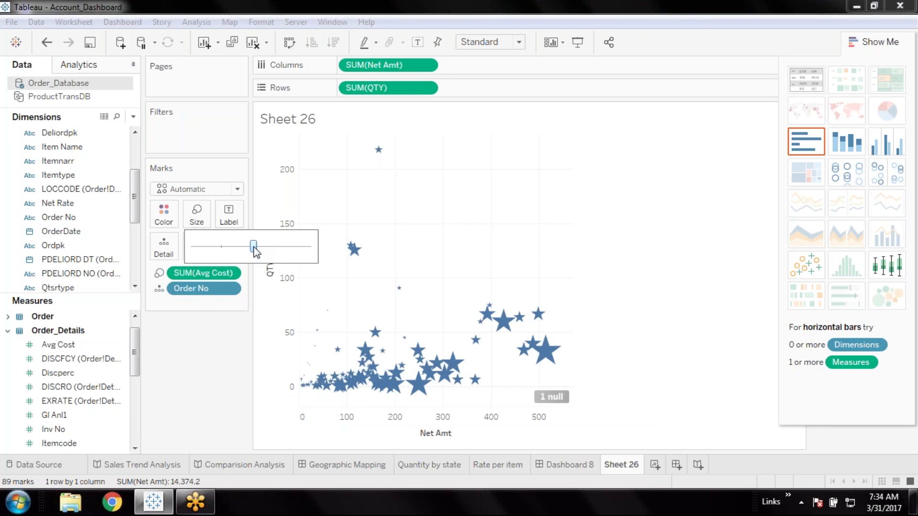
pyautogui.click(204, 373)
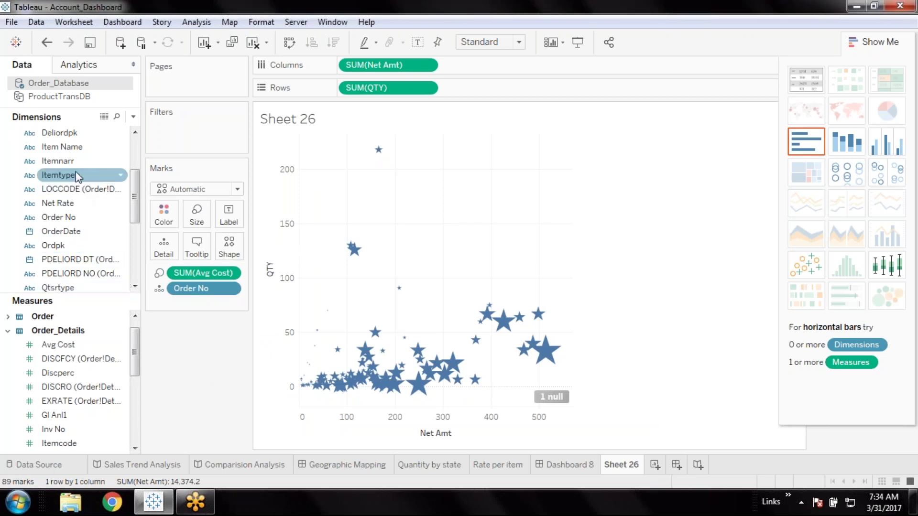
pyautogui.scroll(1, 53, 172)
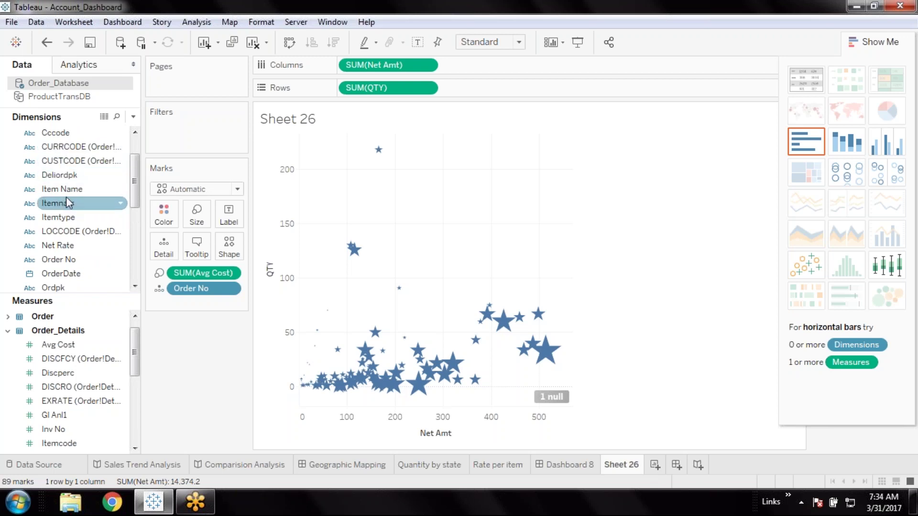
pyautogui.scroll(1, 67, 198)
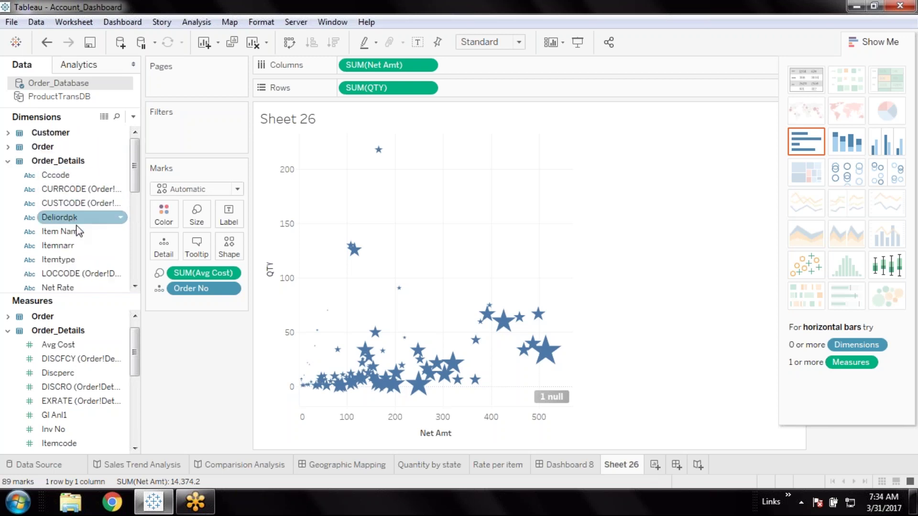
pyautogui.scroll(-1, 85, 226)
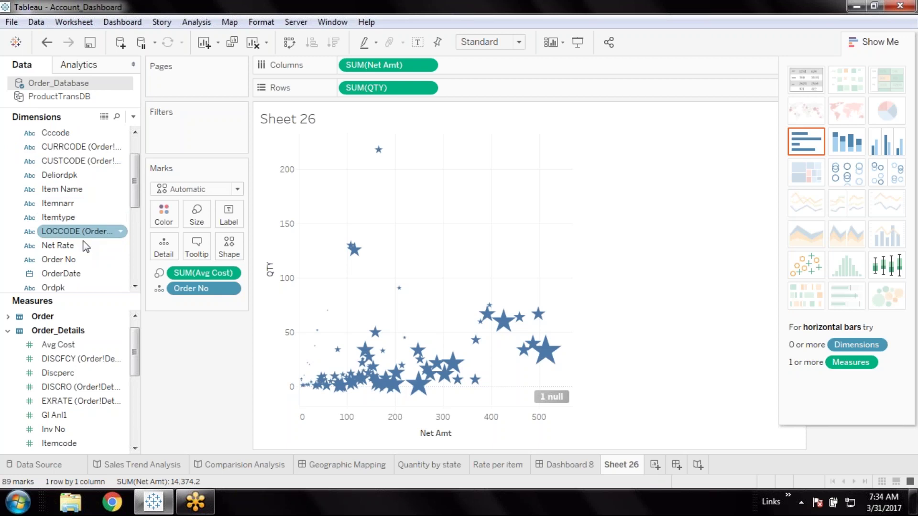
# Colour the star marks by Order No and label each with its SUM(Avg Cost)
pyautogui.moveTo(78, 259); pyautogui.dragTo(169, 216)
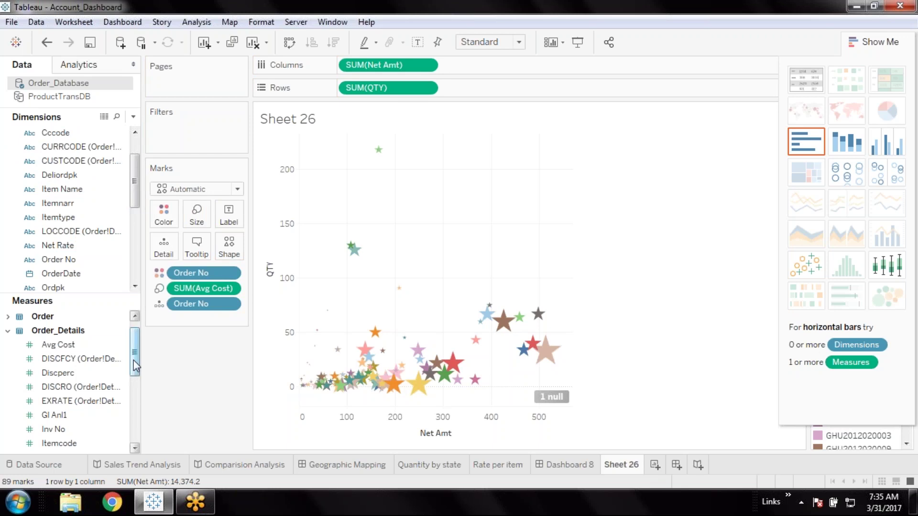
pyautogui.moveTo(137, 353); pyautogui.dragTo(137, 347)
pyautogui.moveTo(59, 359); pyautogui.dragTo(229, 216)
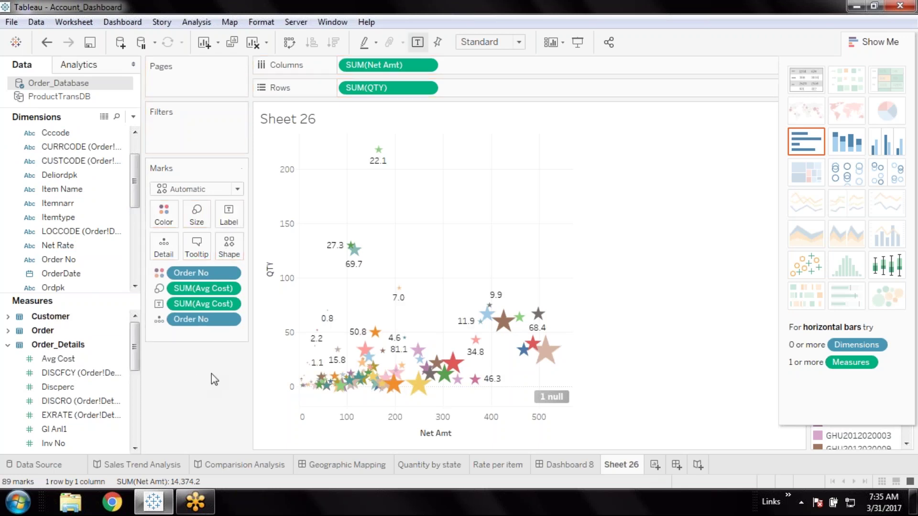
# Swap the axes and back, then enlarge and shrink the star mark size
pyautogui.click(292, 42)
pyautogui.click(293, 40)
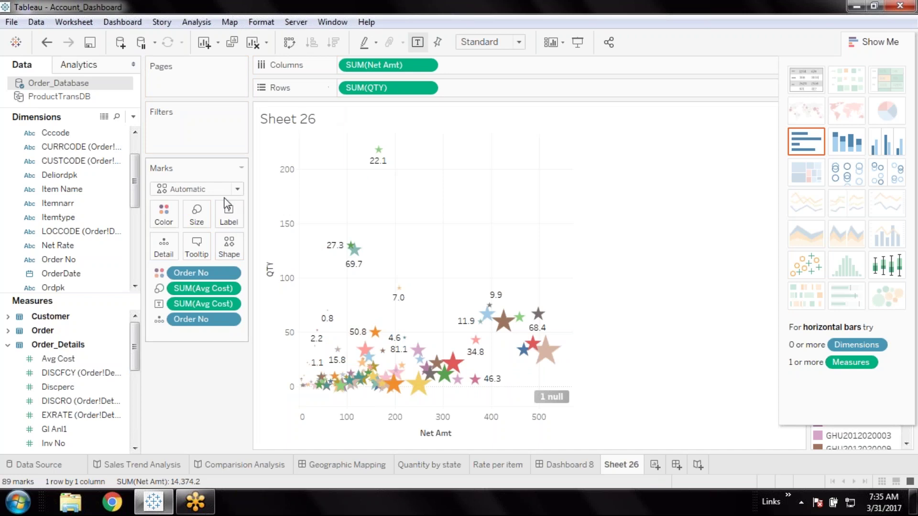
pyautogui.click(196, 216)
pyautogui.moveTo(256, 245); pyautogui.dragTo(253, 244)
pyautogui.click(193, 394)
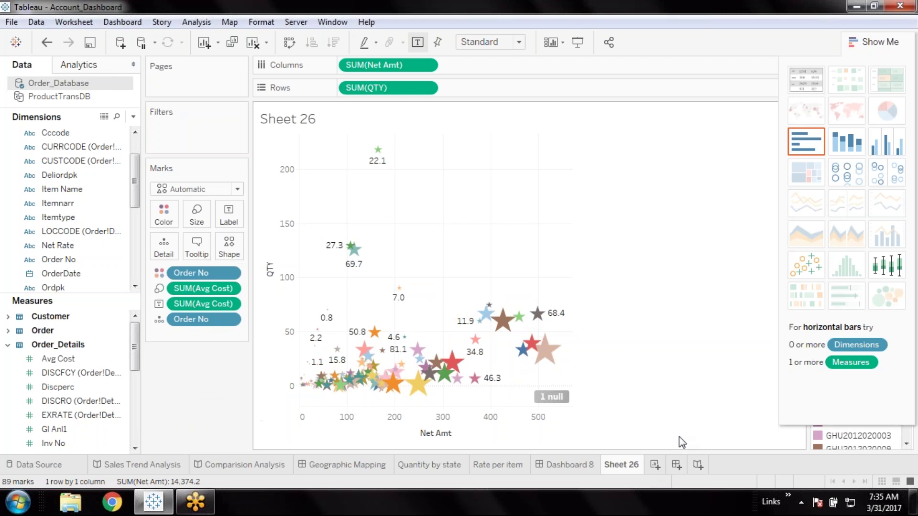
# Rename the Sheet 26 tab to 'Order wise quantity & net amt'
pyautogui.doubleClick(621, 466)
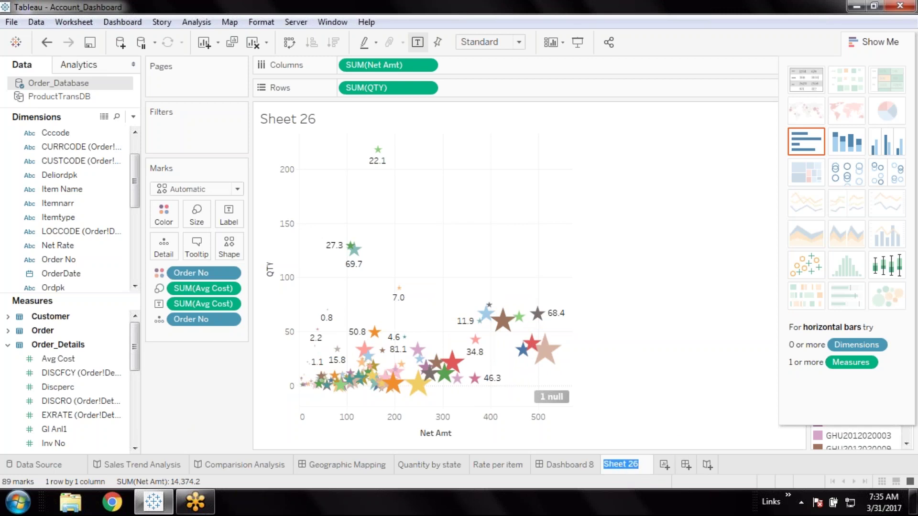
pyautogui.write('Orde')
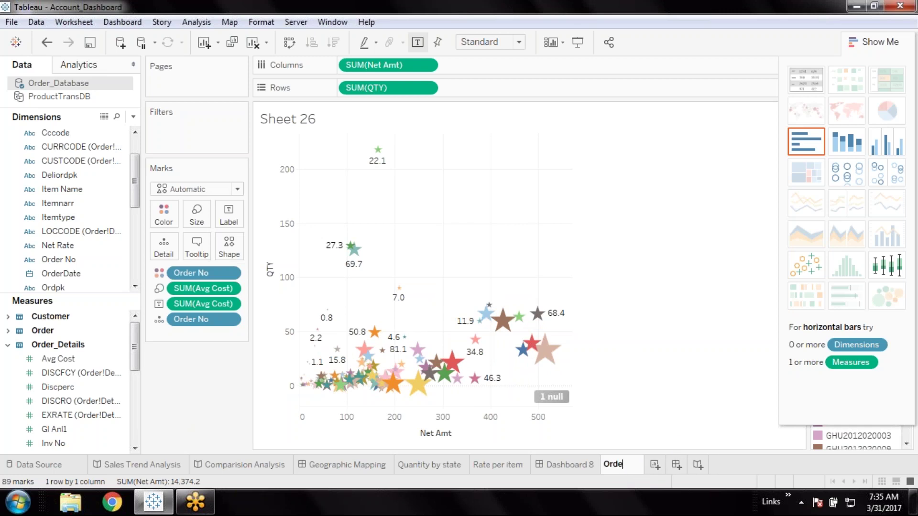
pyautogui.write('r wise ')
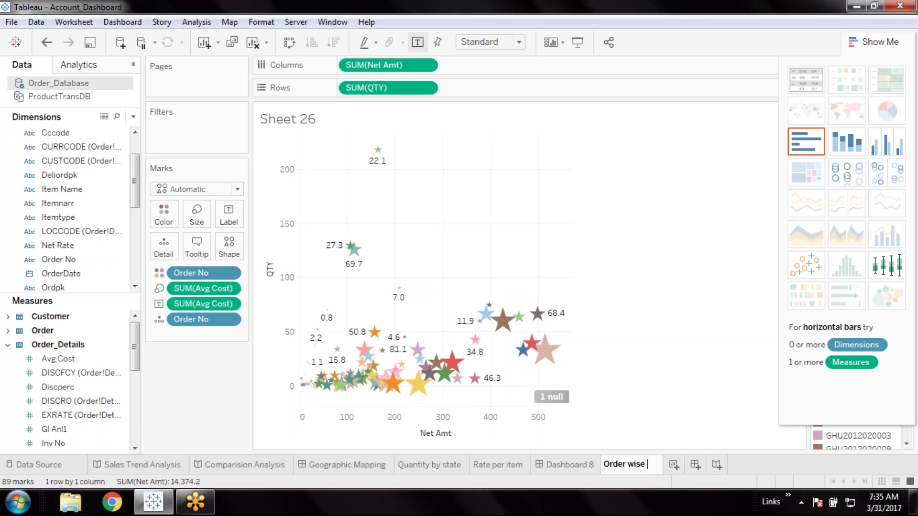
pyautogui.write('qu')
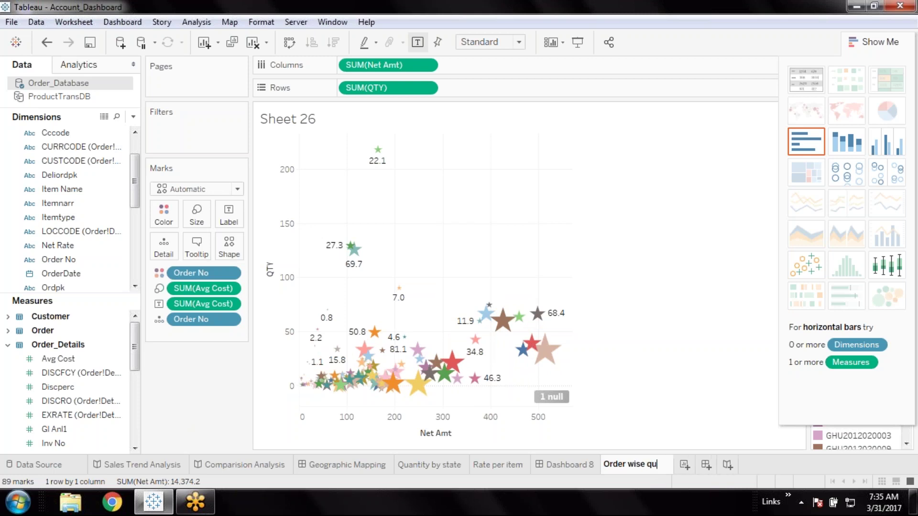
pyautogui.write('antity ')
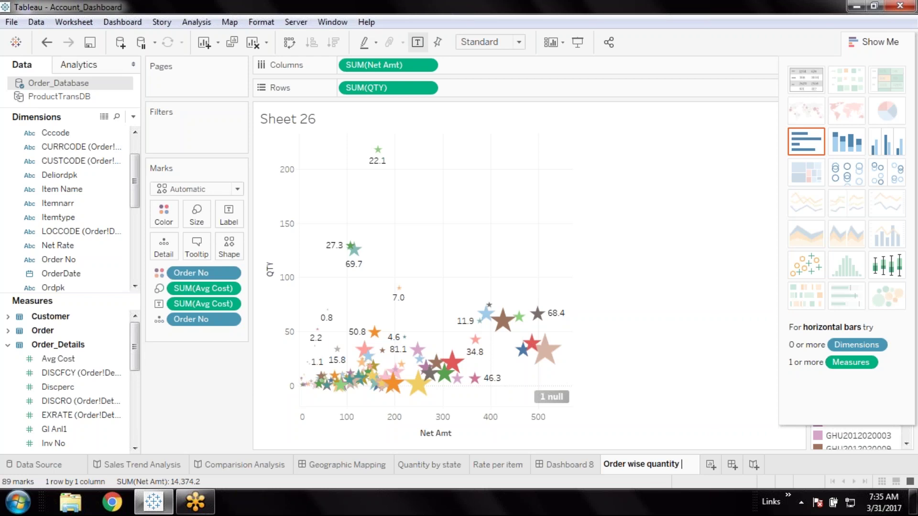
pyautogui.write('&')
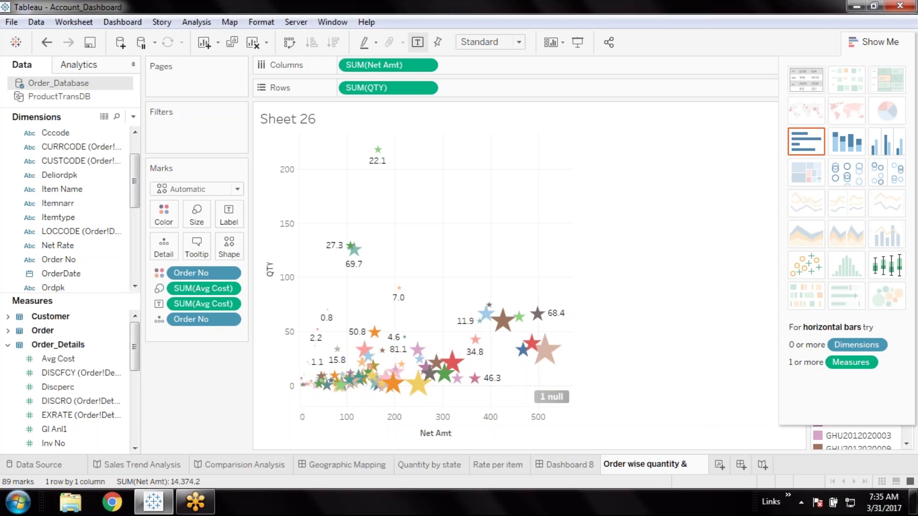
pyautogui.write(' net amt')
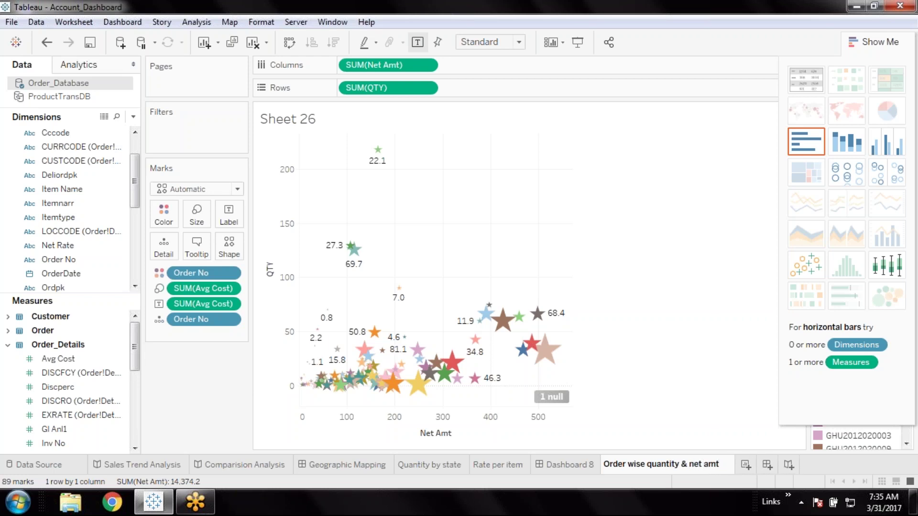
pyautogui.press('Return')
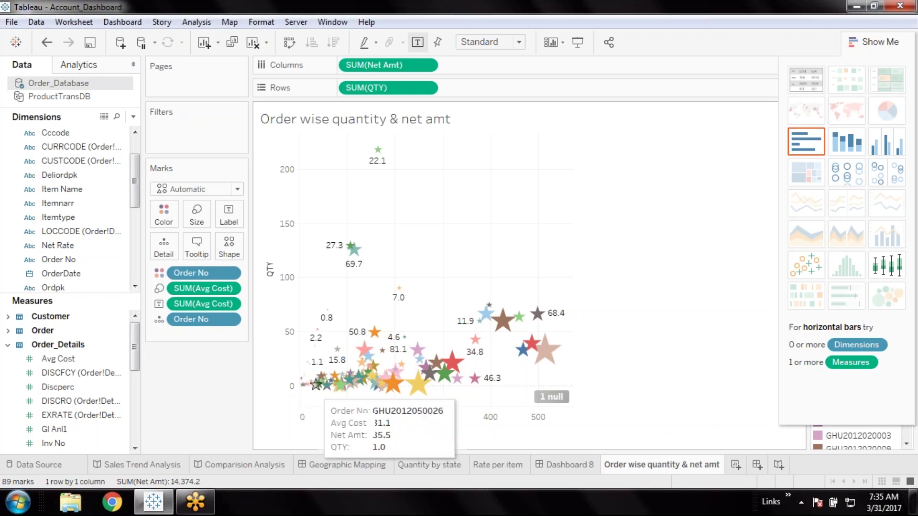
pyautogui.click(94, 49)
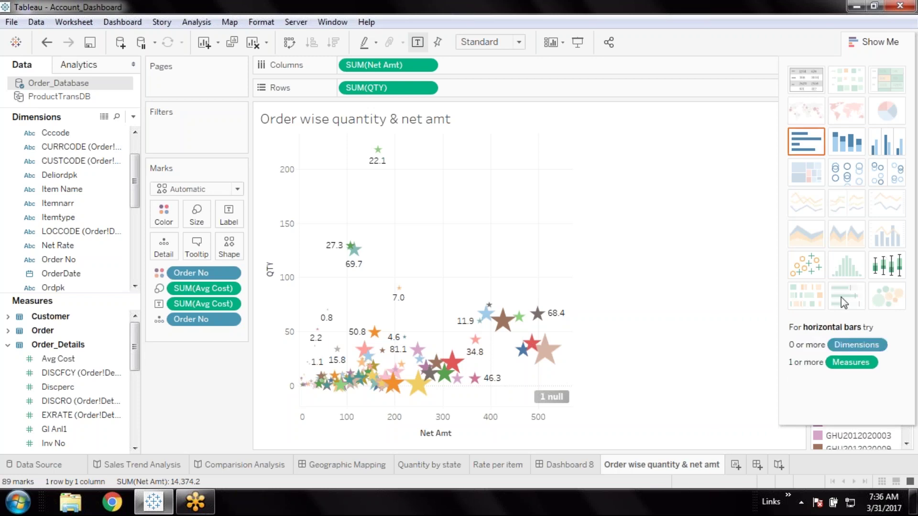
pyautogui.click(736, 465)
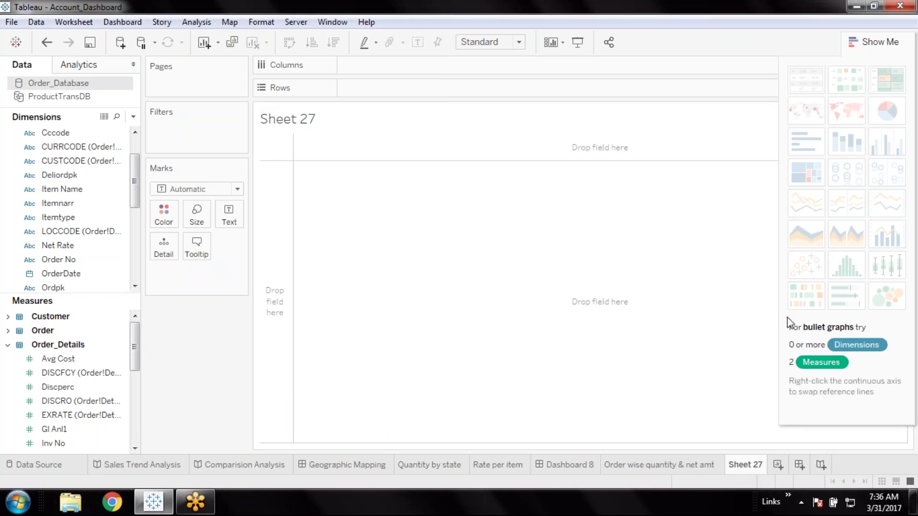
pyautogui.moveTo(136, 353); pyautogui.dragTo(136, 372)
pyautogui.click(68, 417)
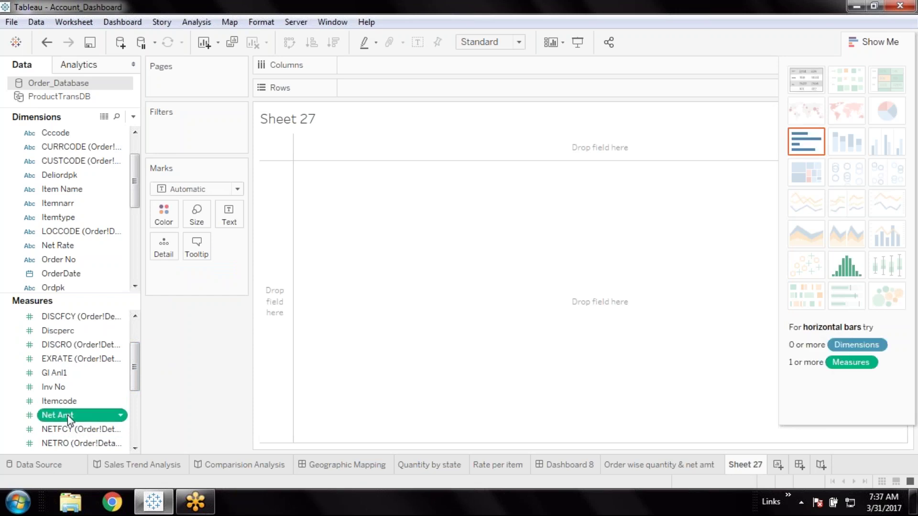
pyautogui.doubleClick(68, 415)
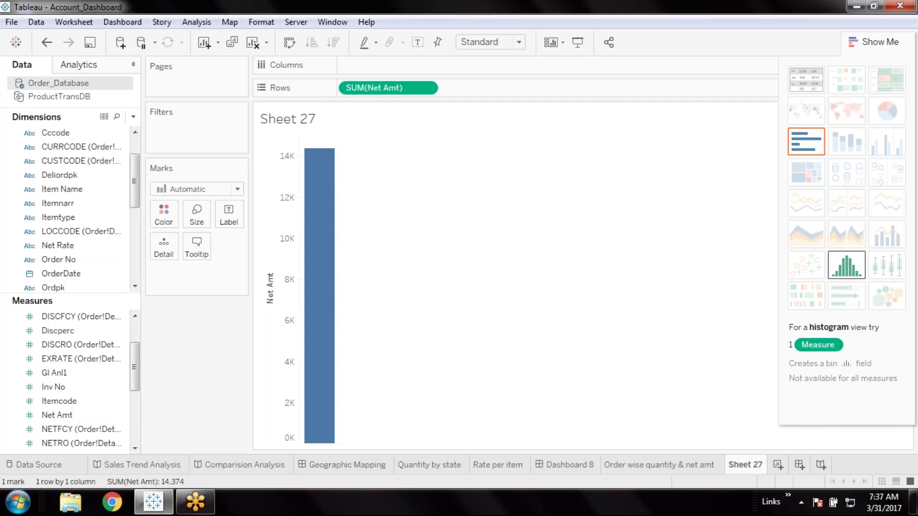
pyautogui.click(846, 264)
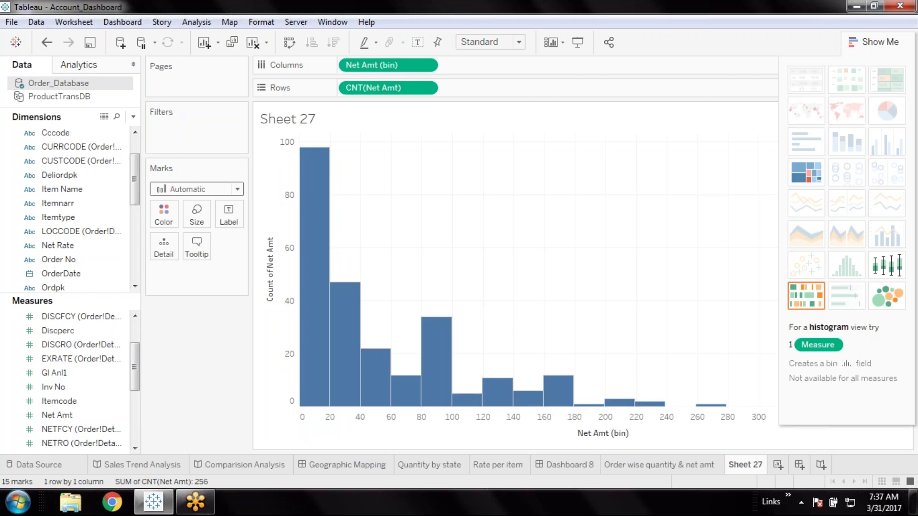
pyautogui.moveTo(318, 378)
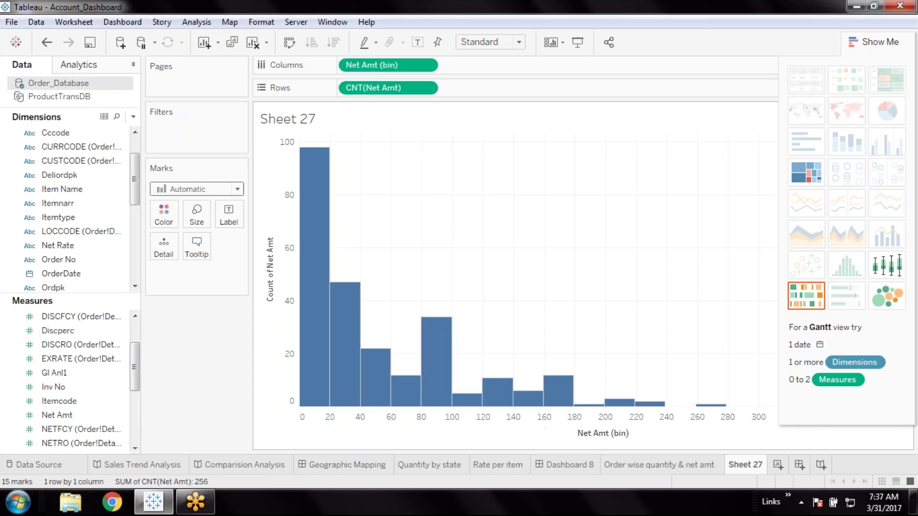
pyautogui.moveTo(720, 406)
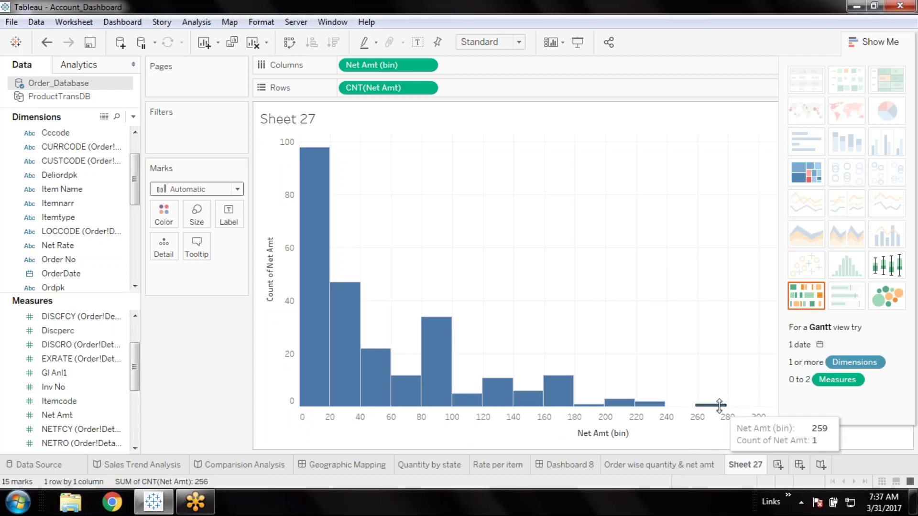
pyautogui.moveTo(311, 383)
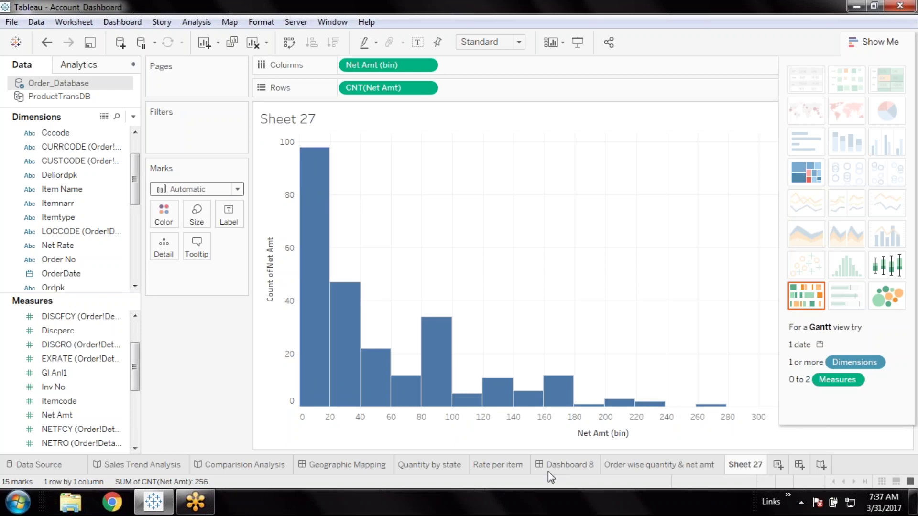
pyautogui.moveTo(750, 467)
pyautogui.rightClick(747, 466)
# Delete the Net Amt histogram sheet and plot summed Revenue from ProductTransDB on a new sheet
pyautogui.click(784, 351)
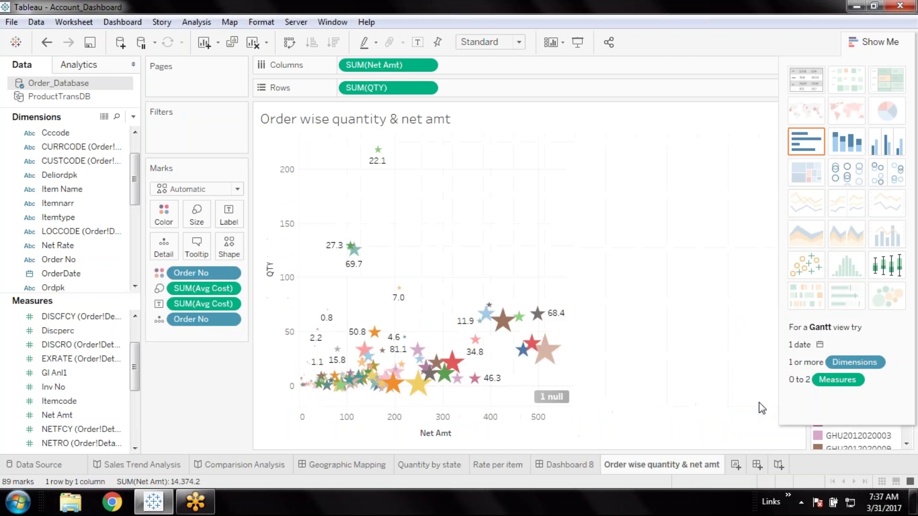
pyautogui.click(741, 466)
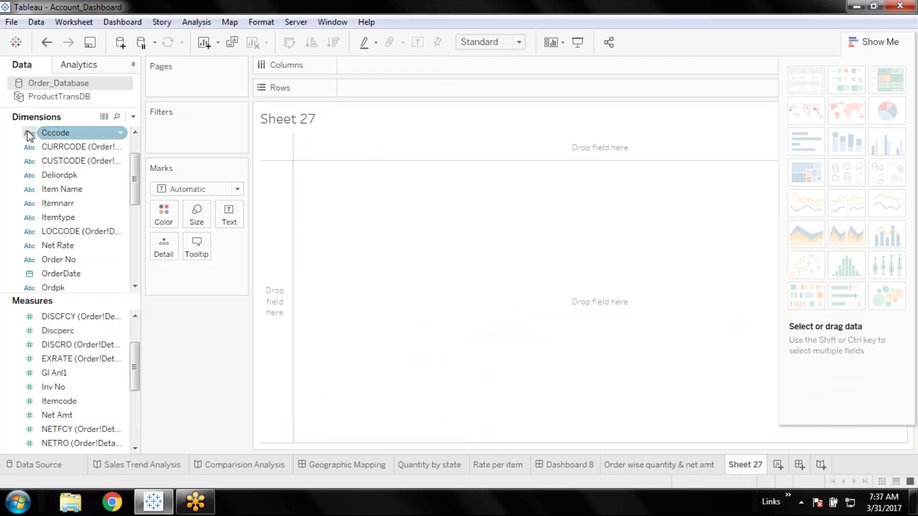
pyautogui.click(54, 98)
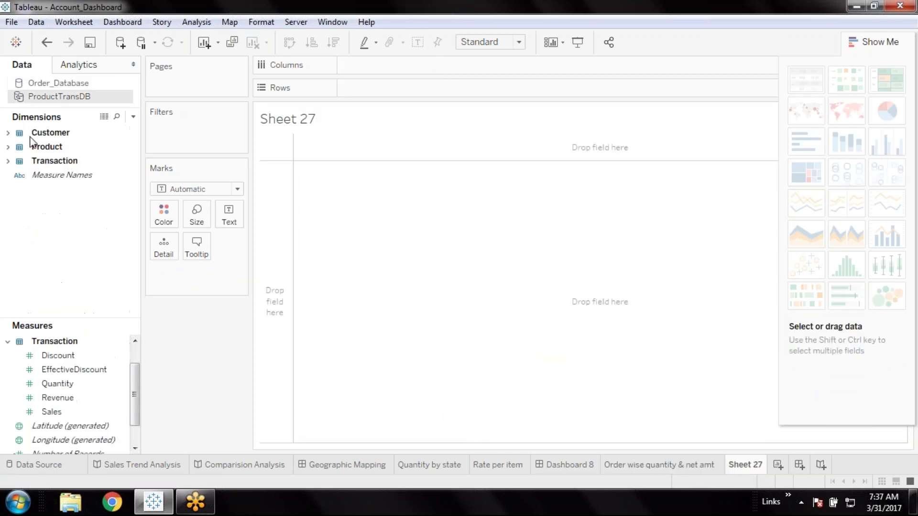
pyautogui.click(71, 401)
pyautogui.doubleClick(72, 401)
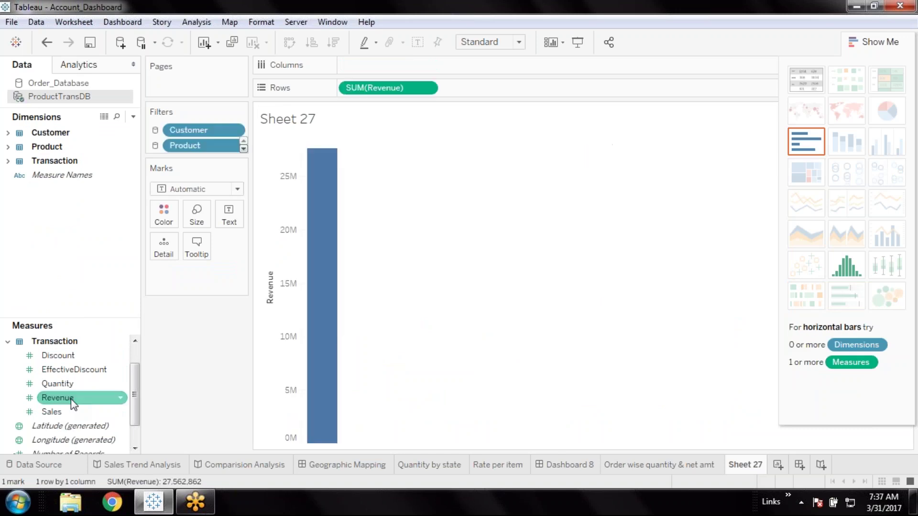
# Turn the Revenue chart into a 33-bin histogram and hide Show Me
pyautogui.click(851, 269)
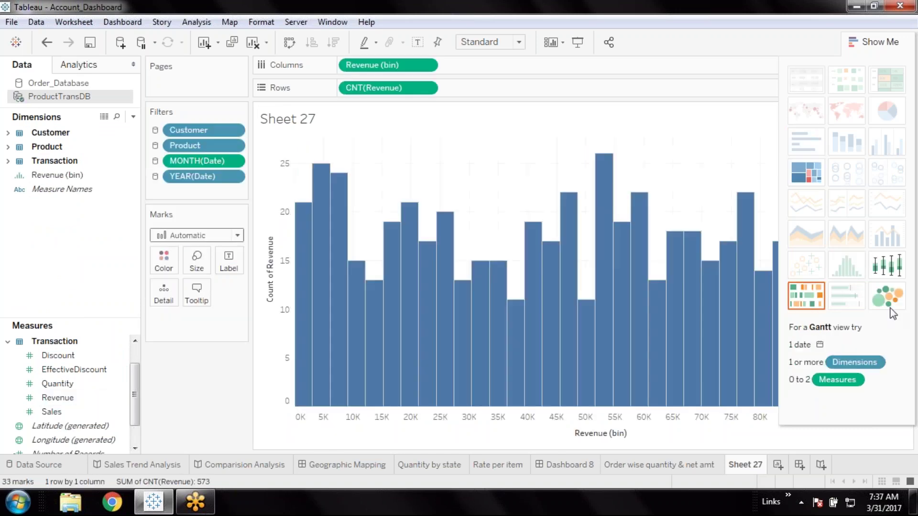
pyautogui.click(890, 42)
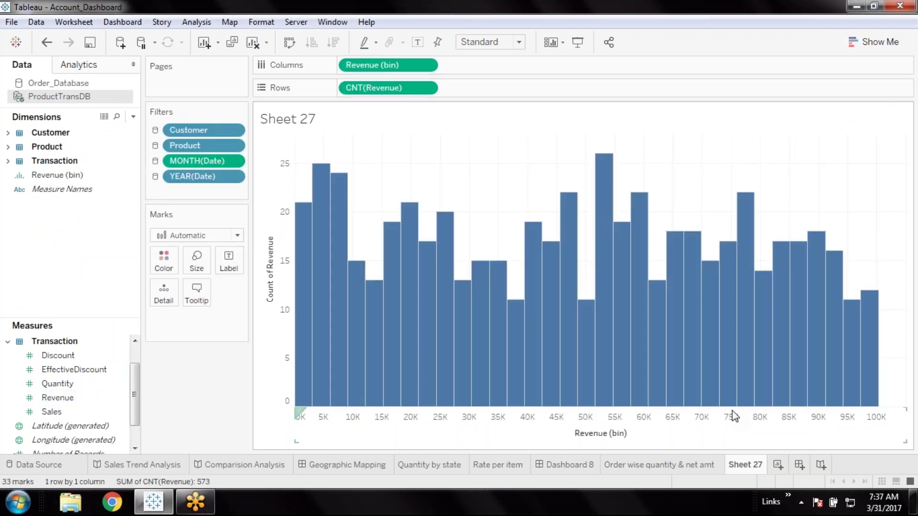
pyautogui.moveTo(622, 402)
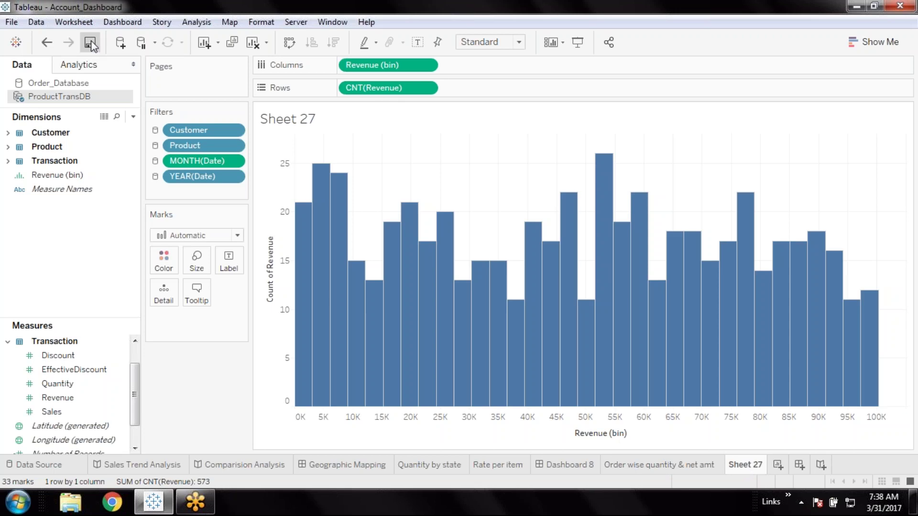
pyautogui.doubleClick(748, 468)
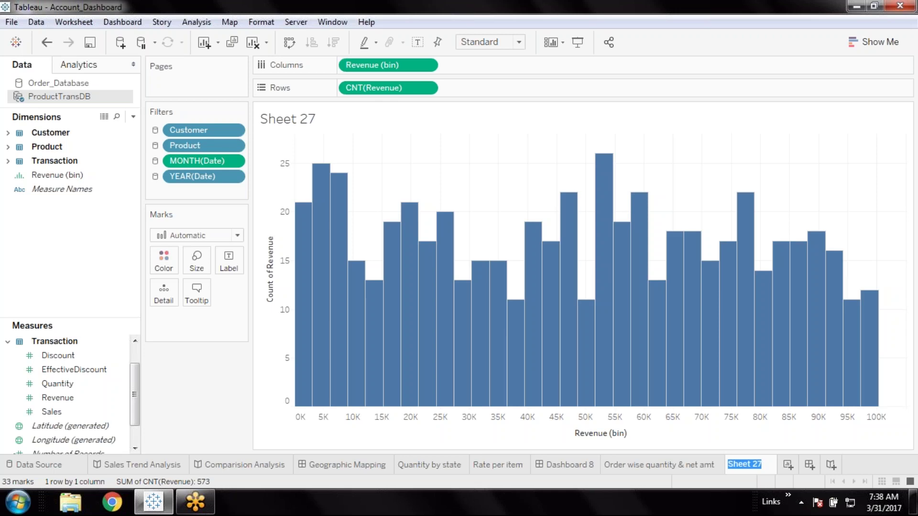
# Name Sheet 27 'Historgtam' and add a new blank worksheet
pyautogui.write('His')
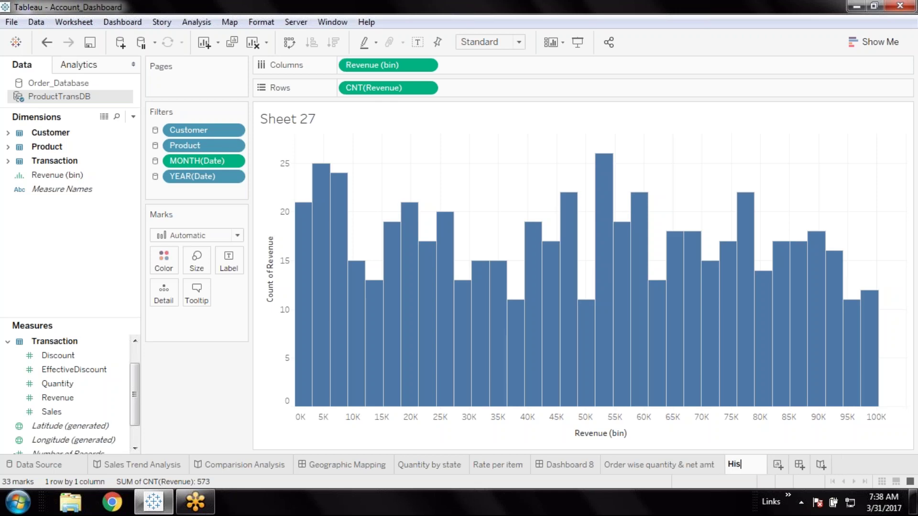
pyautogui.write('torgtam')
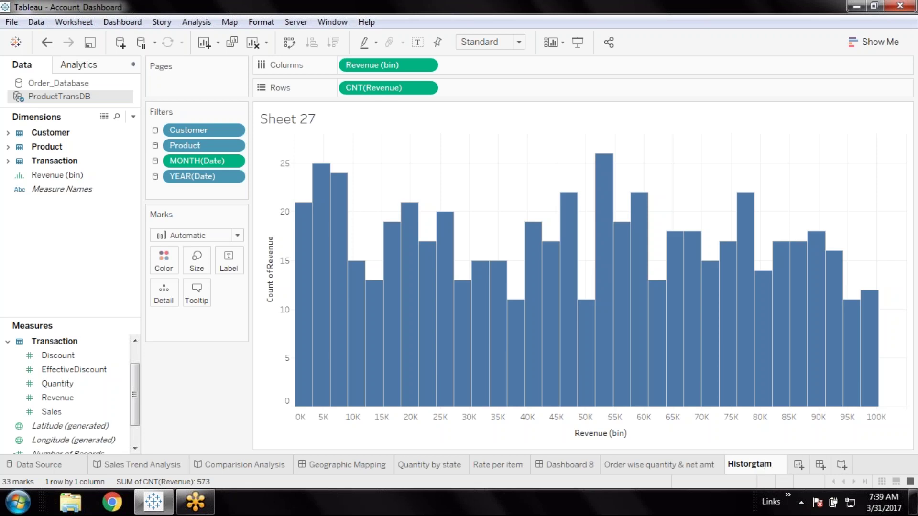
pyautogui.click(216, 398)
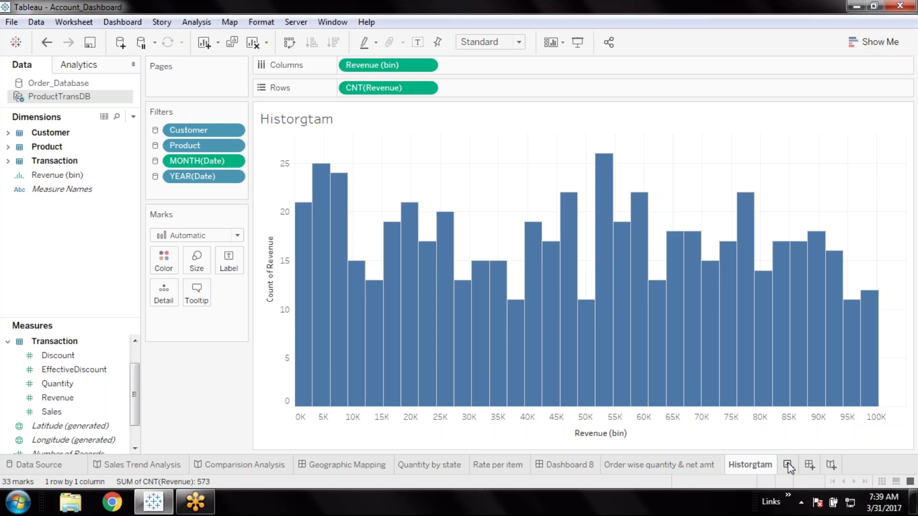
pyautogui.click(788, 465)
# Plot SUM(Net Amt) per Item Name from Order_Database as a box-and-whisker plot
pyautogui.click(891, 42)
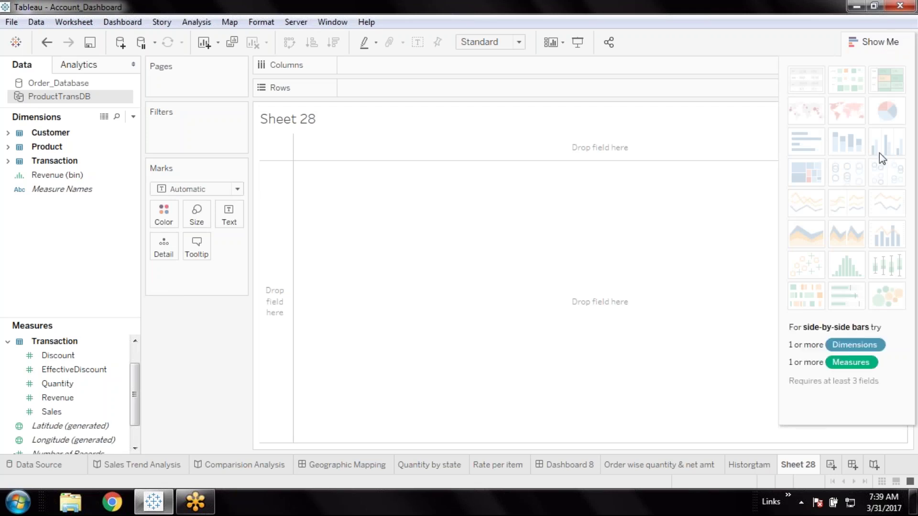
pyautogui.click(79, 85)
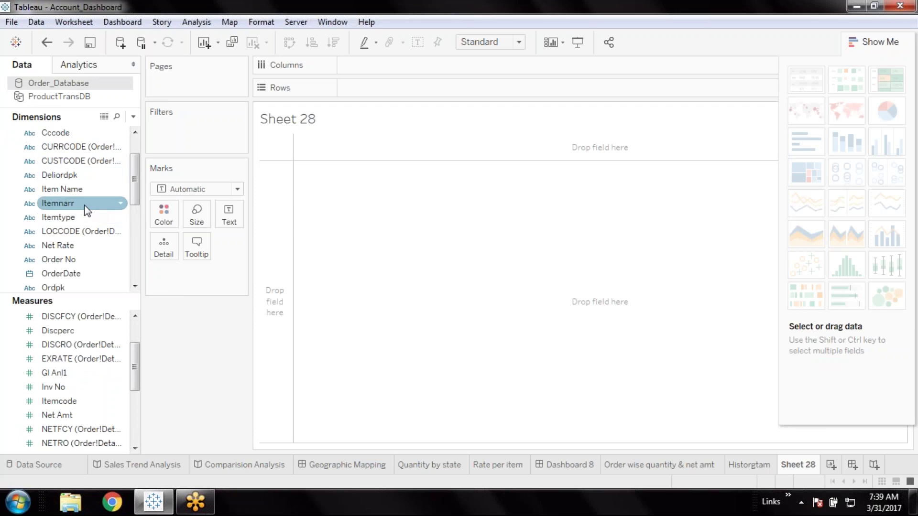
pyautogui.click(79, 191)
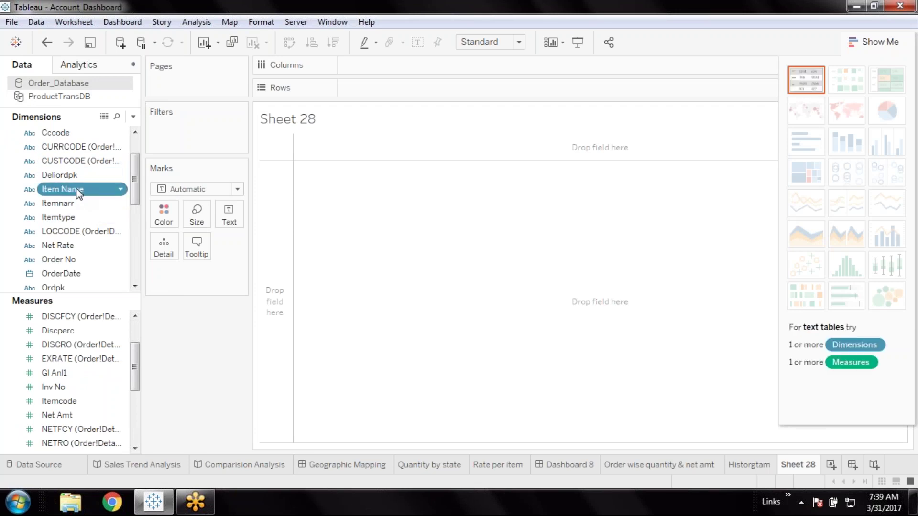
pyautogui.doubleClick(79, 191)
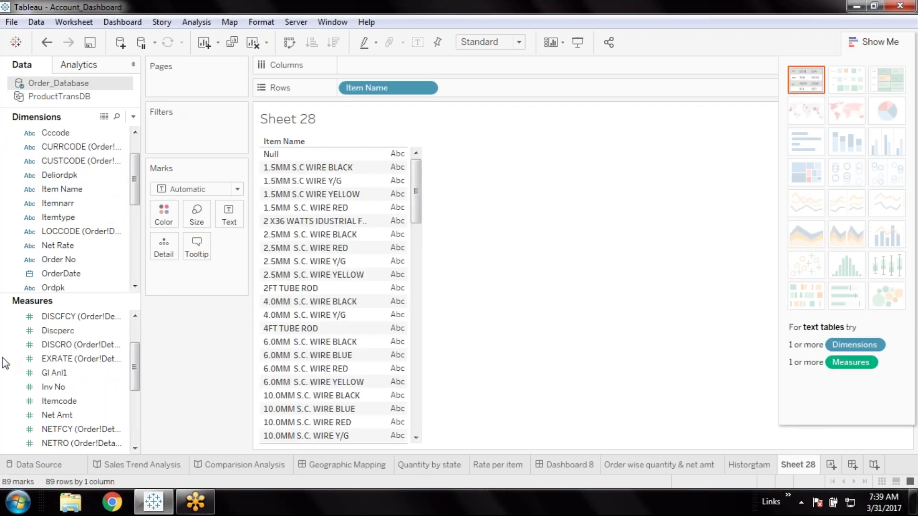
pyautogui.doubleClick(64, 416)
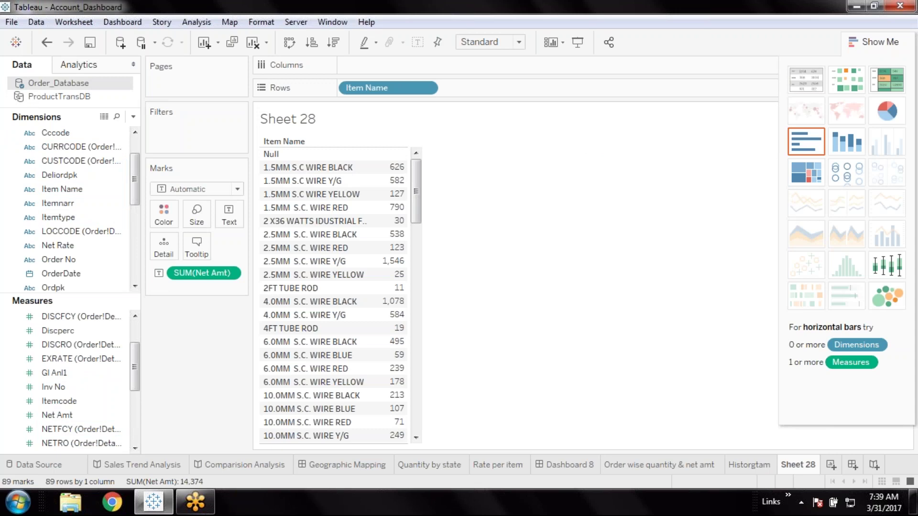
pyautogui.click(894, 271)
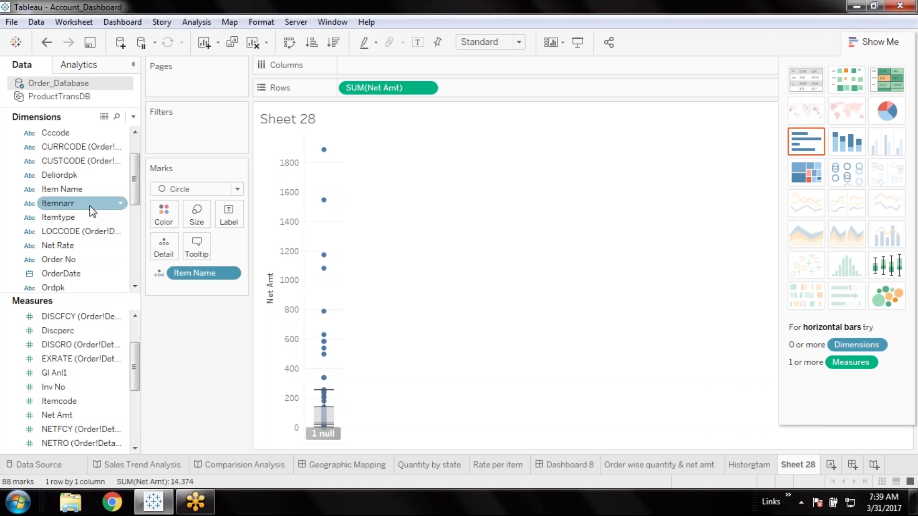
# Undo the box plot, add Month, and redraw Net Amt box plots for Null through August 2012
pyautogui.hotkey('ctrl', 'z')
pyautogui.scroll(1, 66, 223)
pyautogui.click(18, 148)
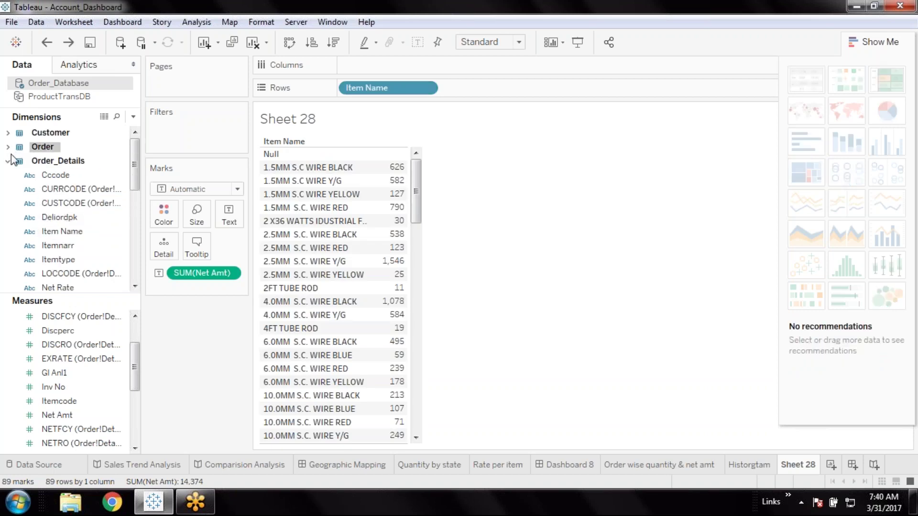
pyautogui.click(12, 162)
pyautogui.click(9, 162)
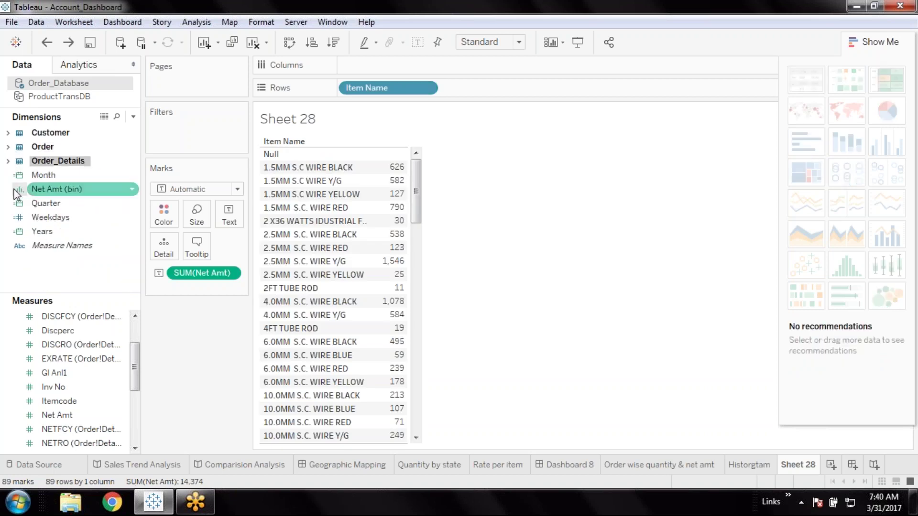
pyautogui.click(53, 176)
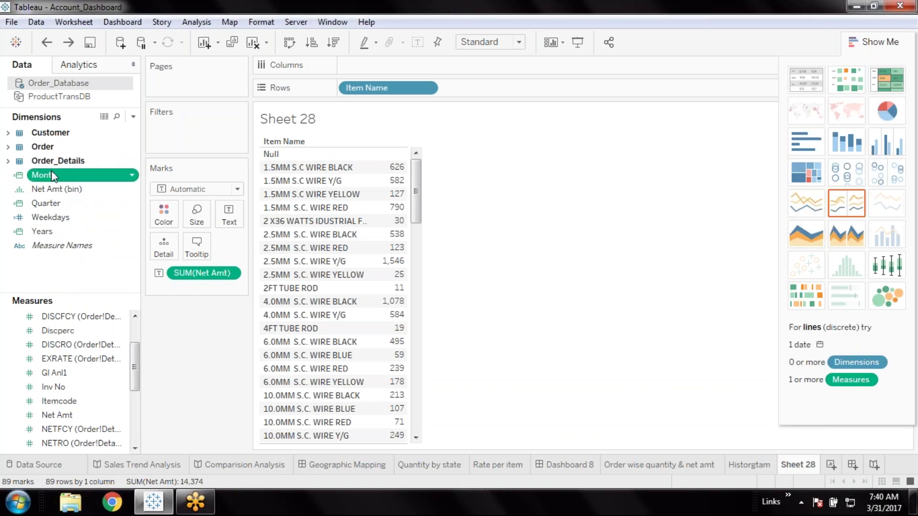
pyautogui.doubleClick(53, 176)
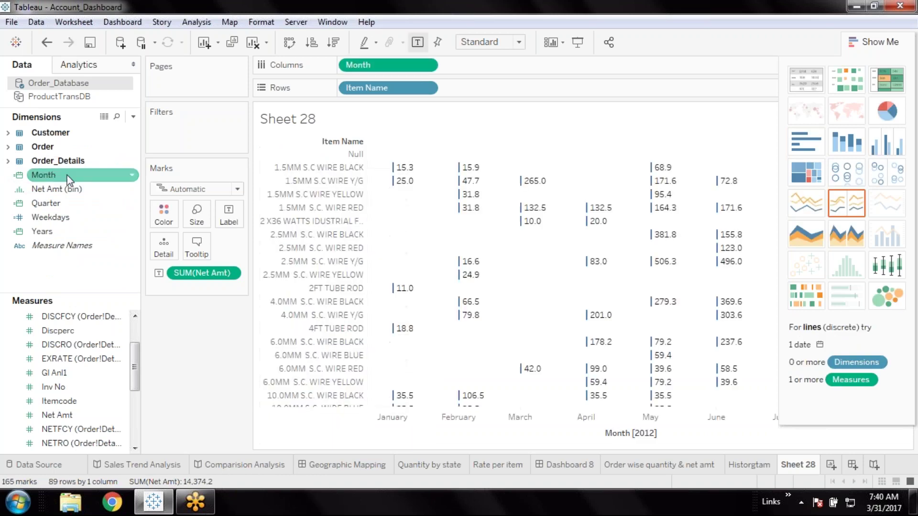
pyautogui.click(883, 269)
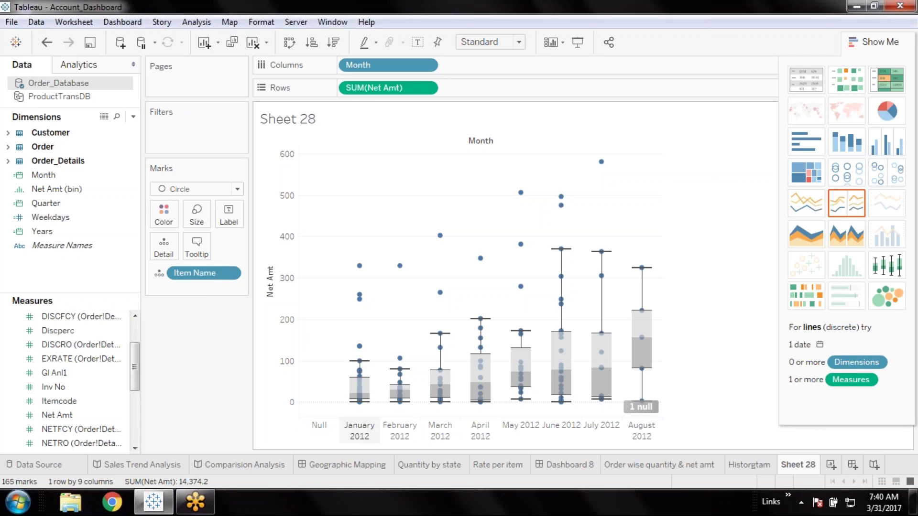
pyautogui.moveTo(361, 308)
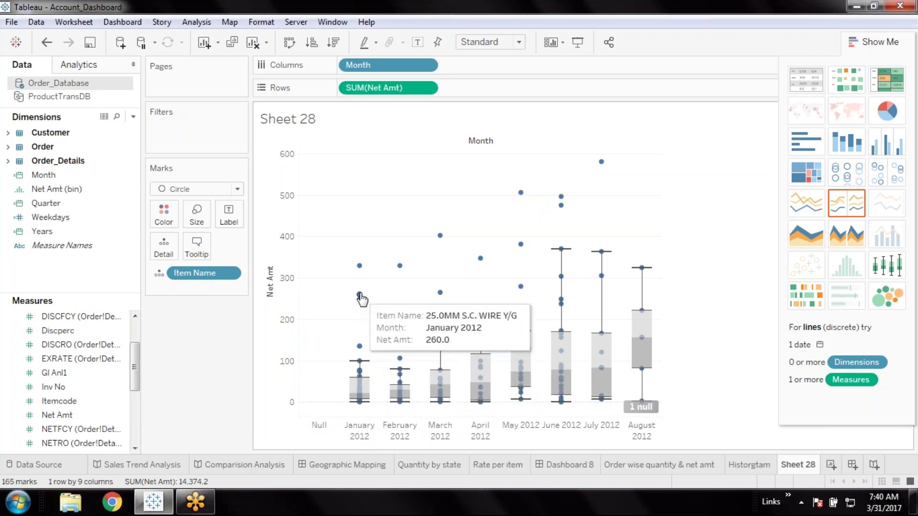
pyautogui.moveTo(361, 270)
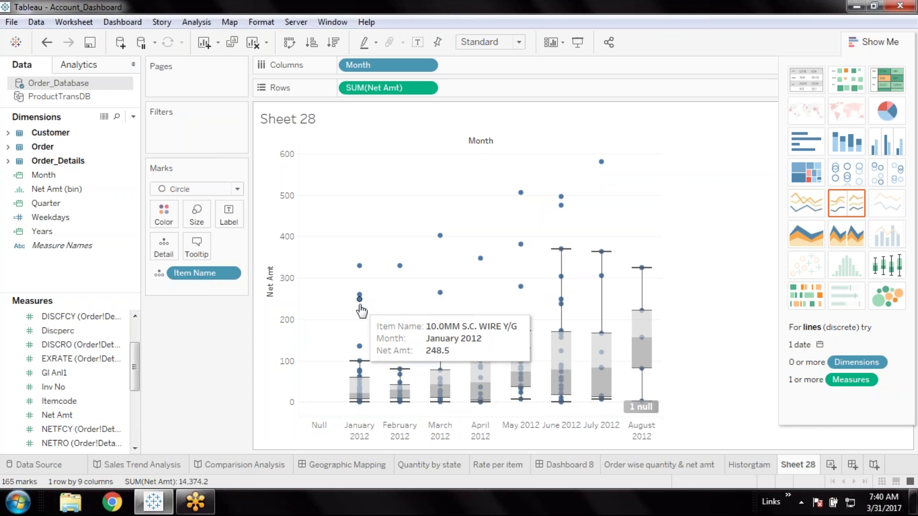
pyautogui.moveTo(358, 387)
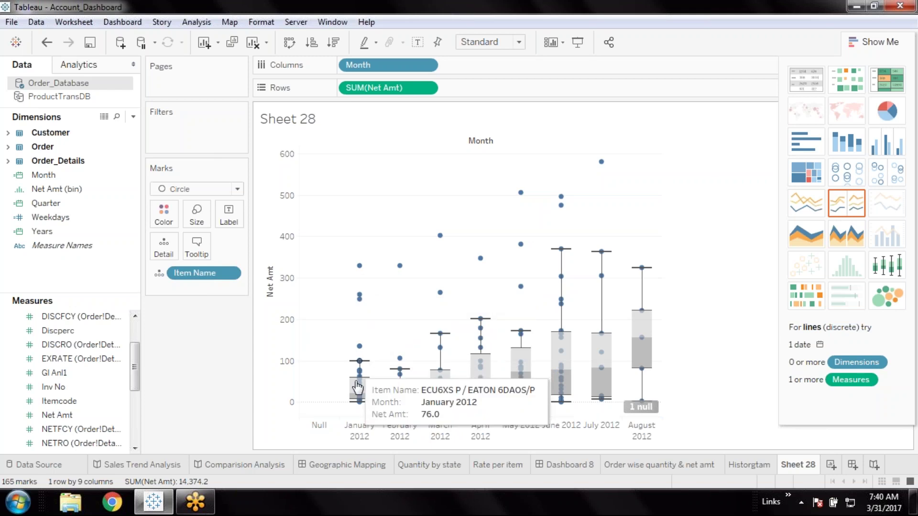
pyautogui.moveTo(369, 407)
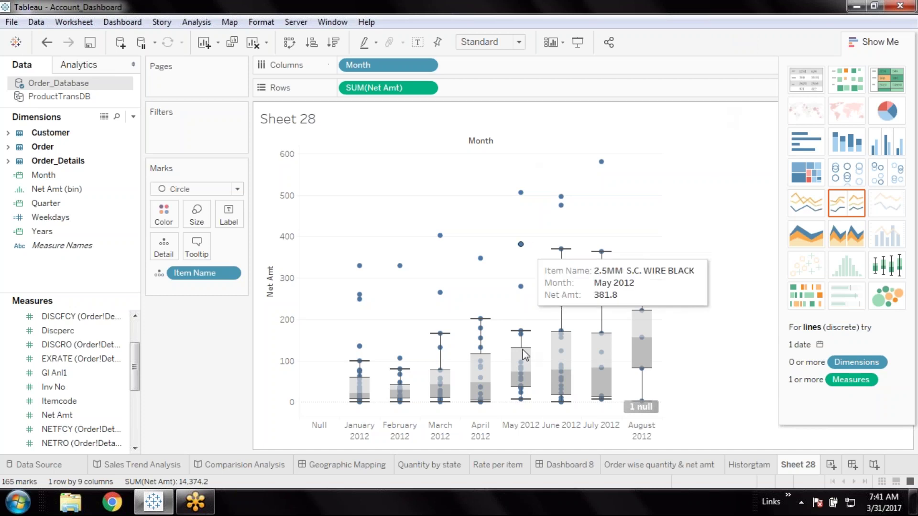
pyautogui.moveTo(602, 163)
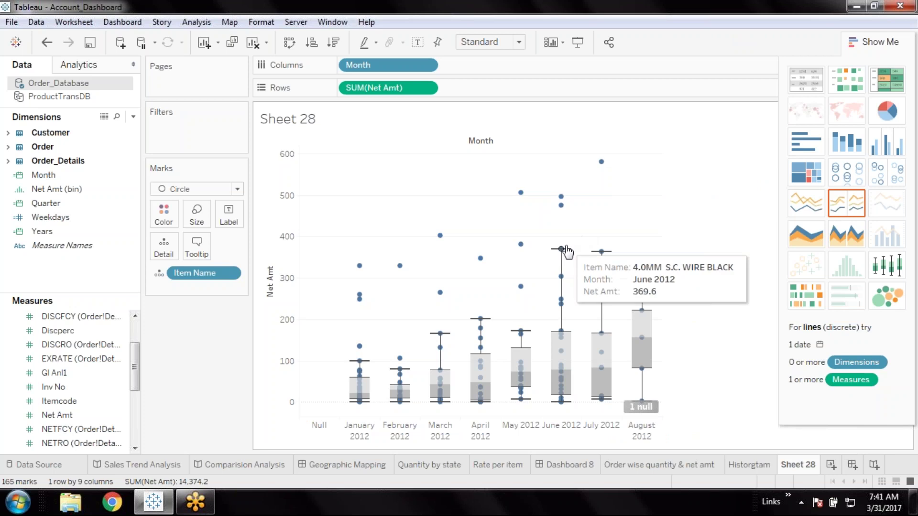
pyautogui.moveTo(561, 205)
pyautogui.moveTo(569, 383)
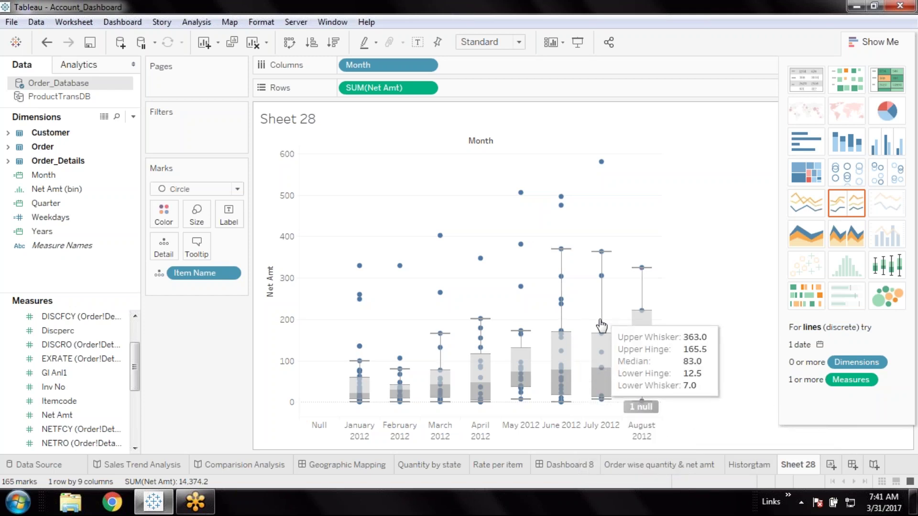
pyautogui.click(90, 43)
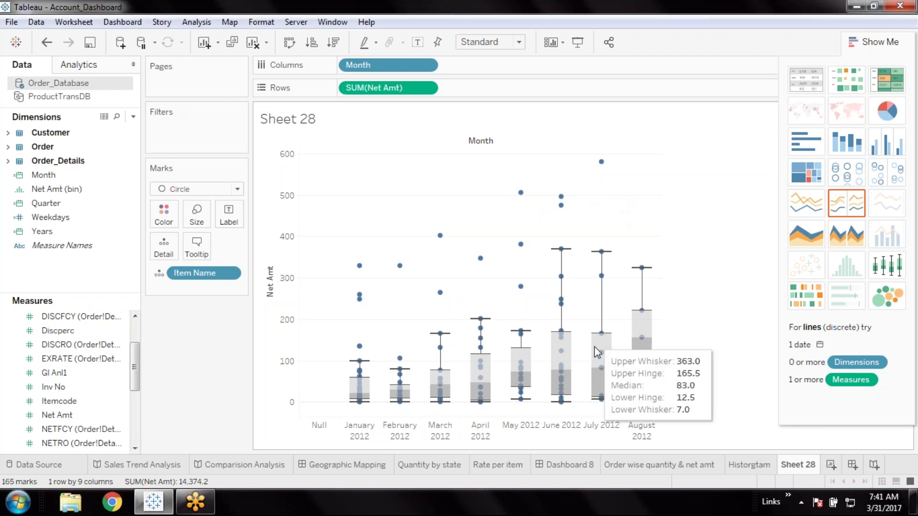
pyautogui.moveTo(561, 276)
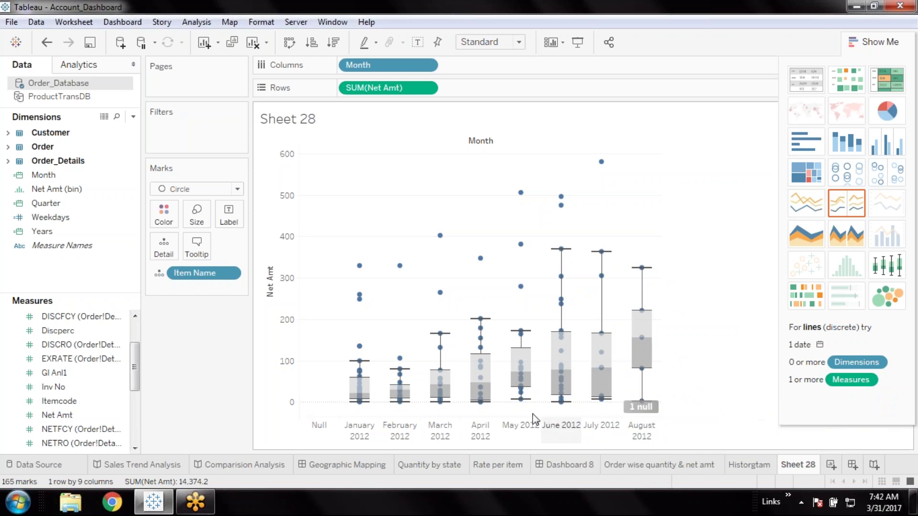
pyautogui.moveTo(516, 407)
pyautogui.moveTo(488, 396)
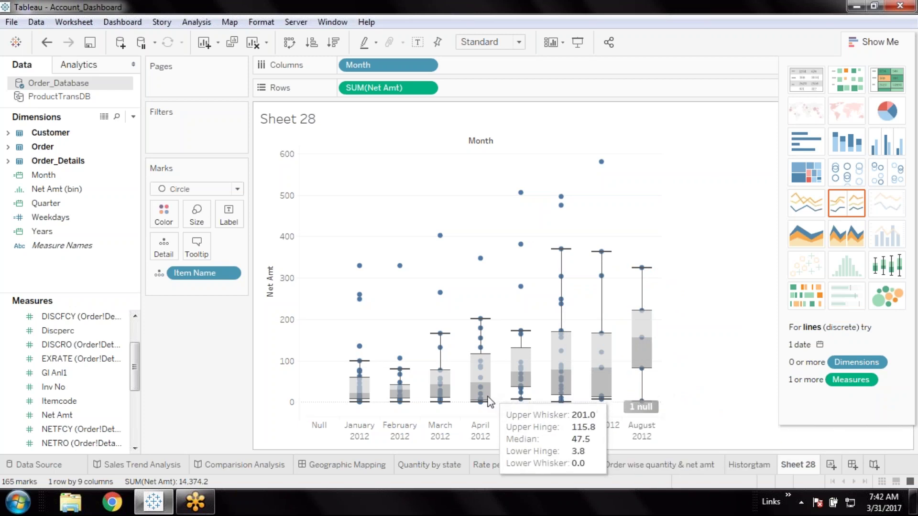
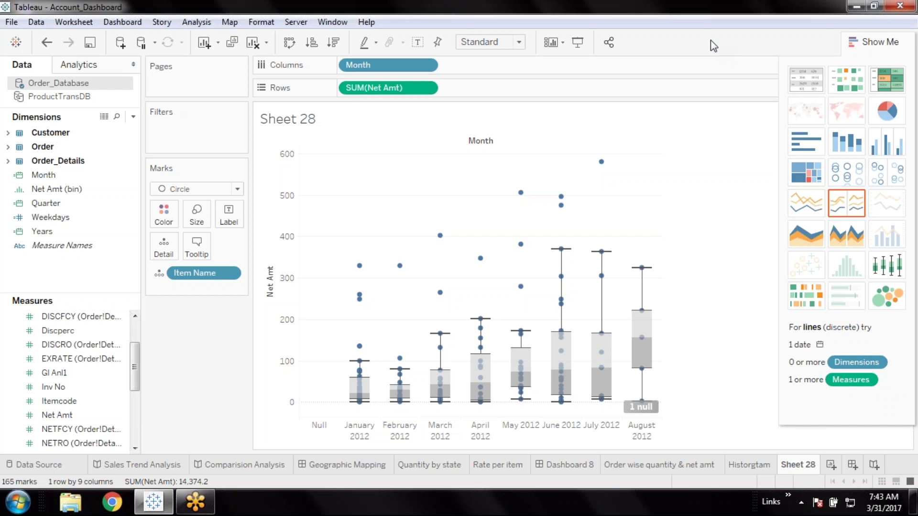
# Save the workbook and put the Sheet 28 tab into rename mode
pyautogui.click(90, 42)
pyautogui.click(90, 42)
pyautogui.doubleClick(798, 471)
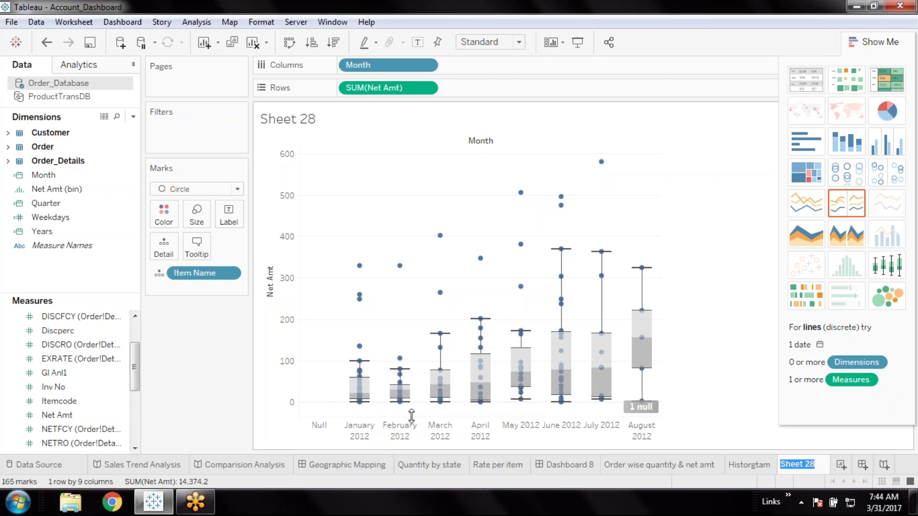
pyautogui.moveTo(488, 408)
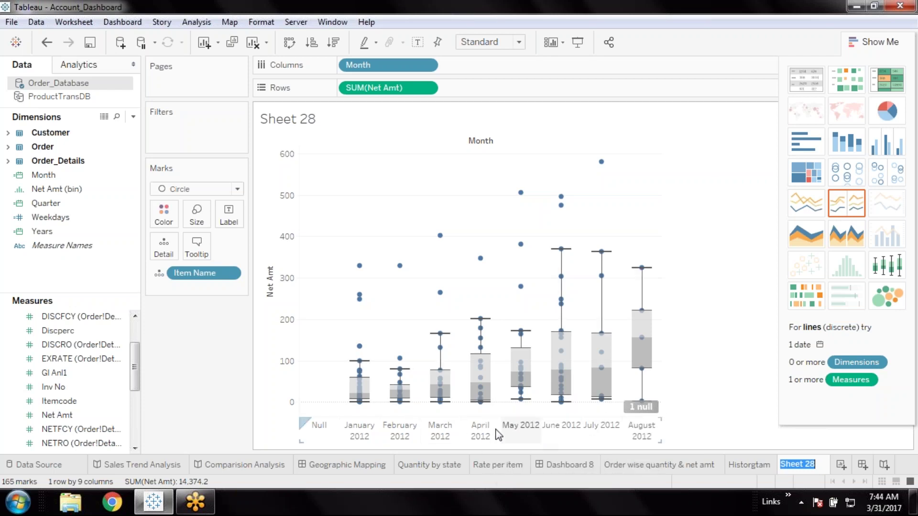
pyautogui.moveTo(447, 409)
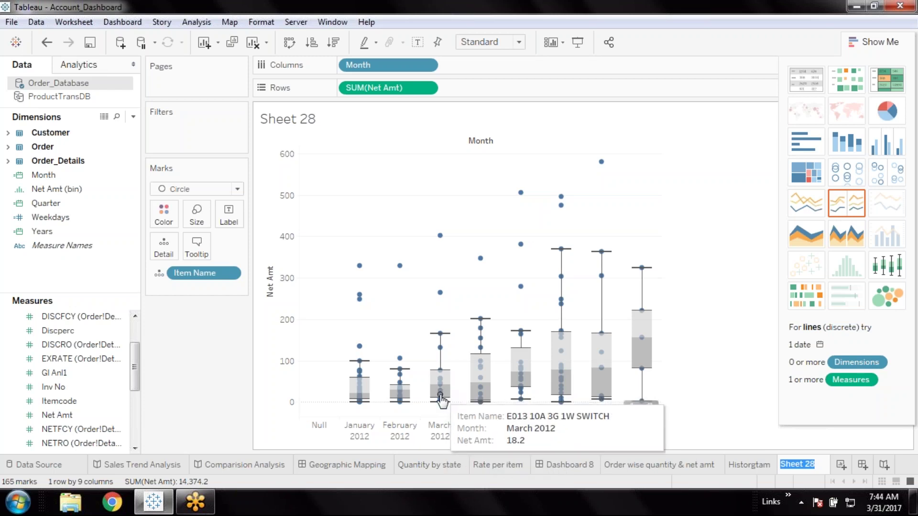
pyautogui.moveTo(368, 407)
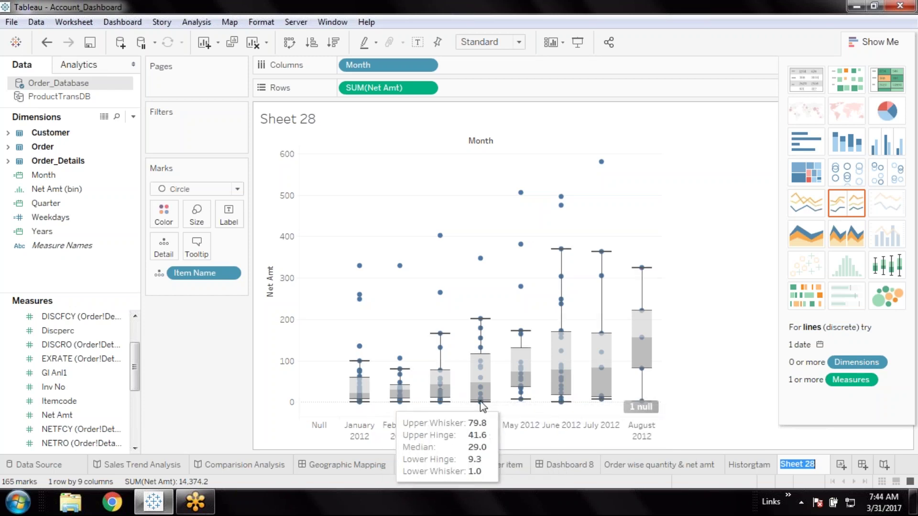
pyautogui.moveTo(522, 390)
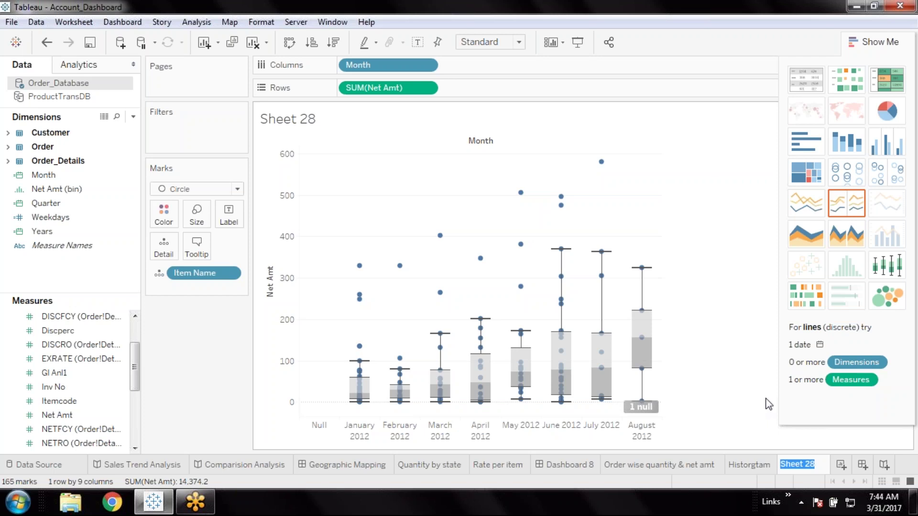
pyautogui.moveTo(563, 376)
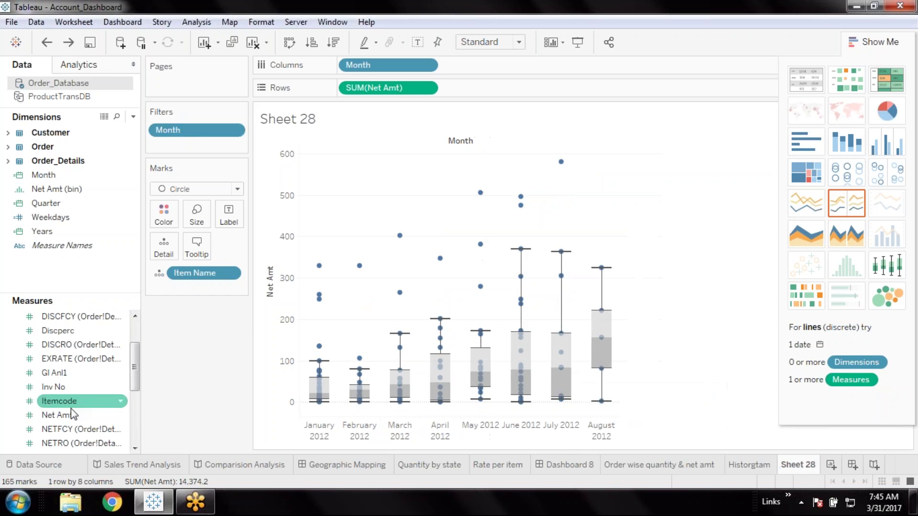
# Label the box plot marks with Net Amt and rename Sheet 28 to 'Box plot'
pyautogui.moveTo(71, 414); pyautogui.dragTo(229, 215)
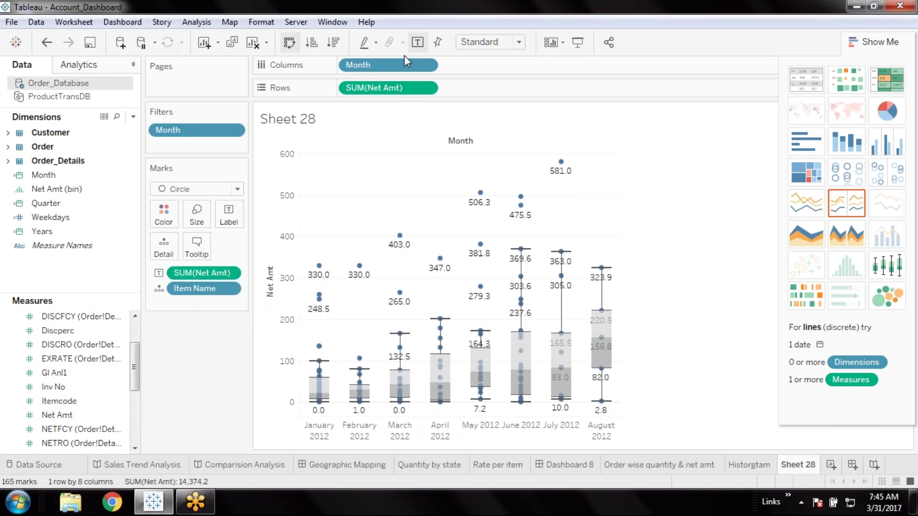
pyautogui.doubleClick(798, 465)
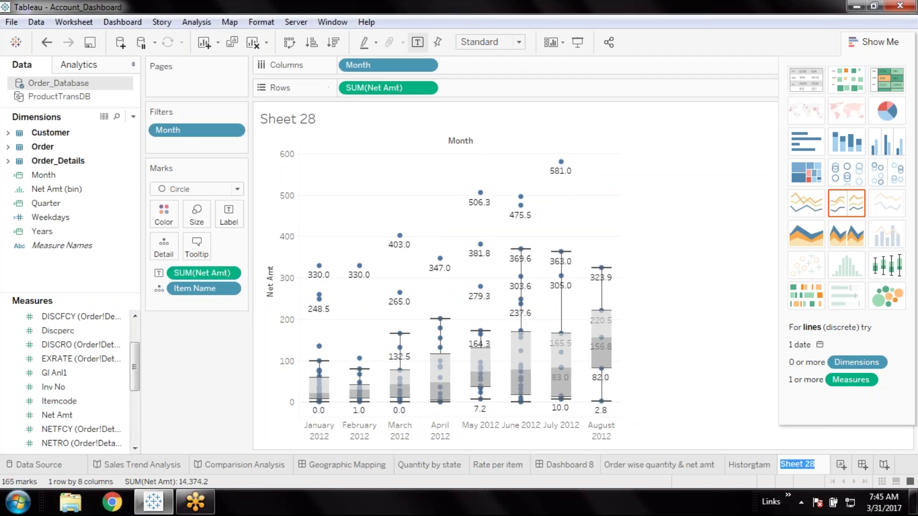
pyautogui.write('Box')
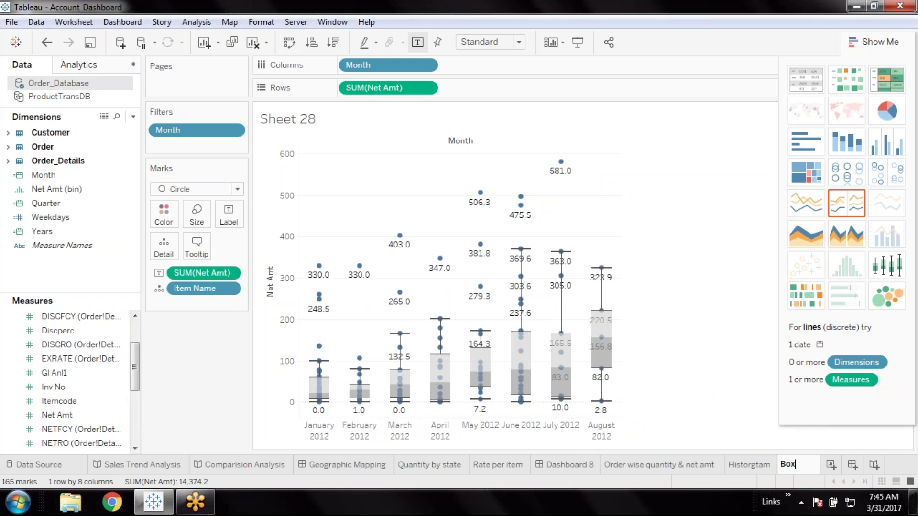
pyautogui.write(' plot')
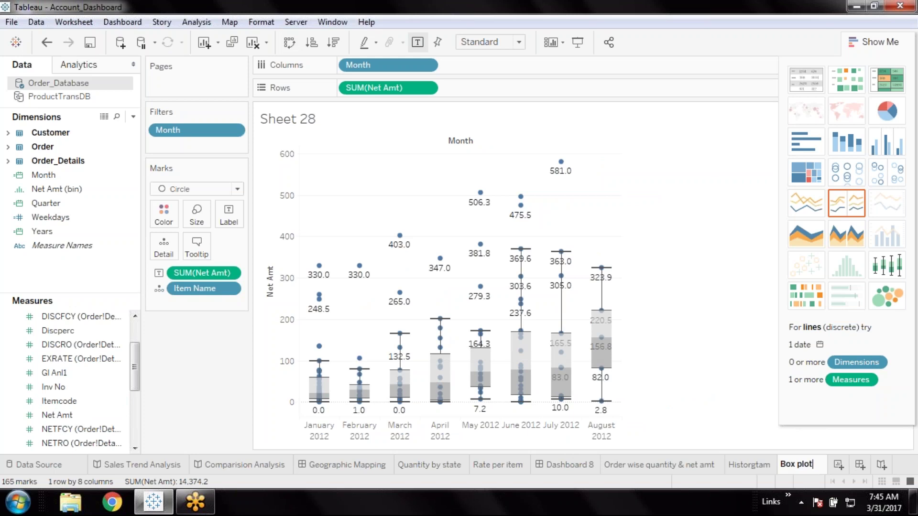
pyautogui.press('Return')
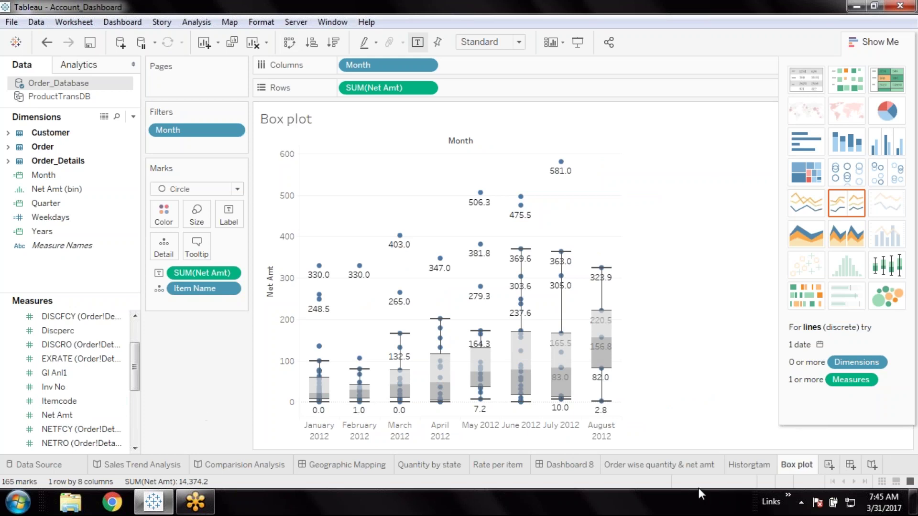
# Browse the neighbouring sheets, delete the stray Dashboard 9, and go to Dashboard 8
pyautogui.click(681, 466)
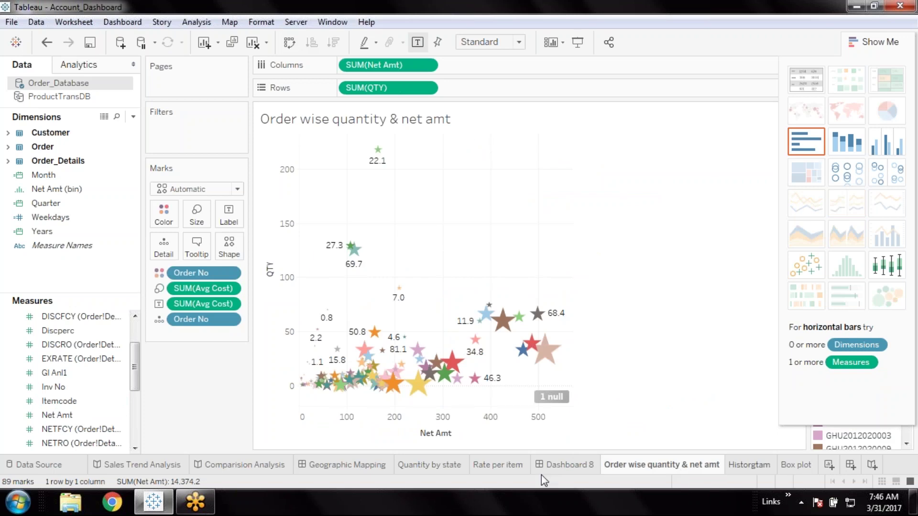
pyautogui.hotkey('ctrl', 'Tab')
pyautogui.click(499, 466)
pyautogui.click(850, 466)
pyautogui.rightClick(815, 469)
pyautogui.click(842, 310)
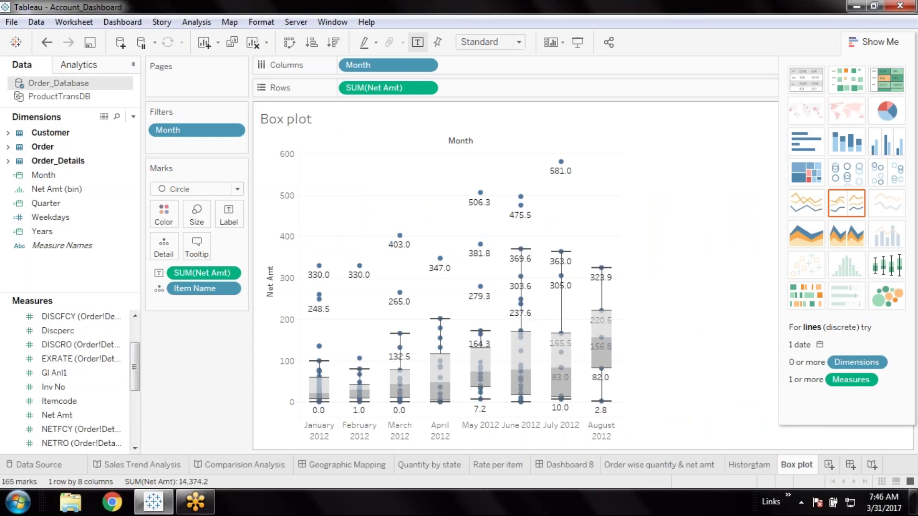
pyautogui.click(567, 466)
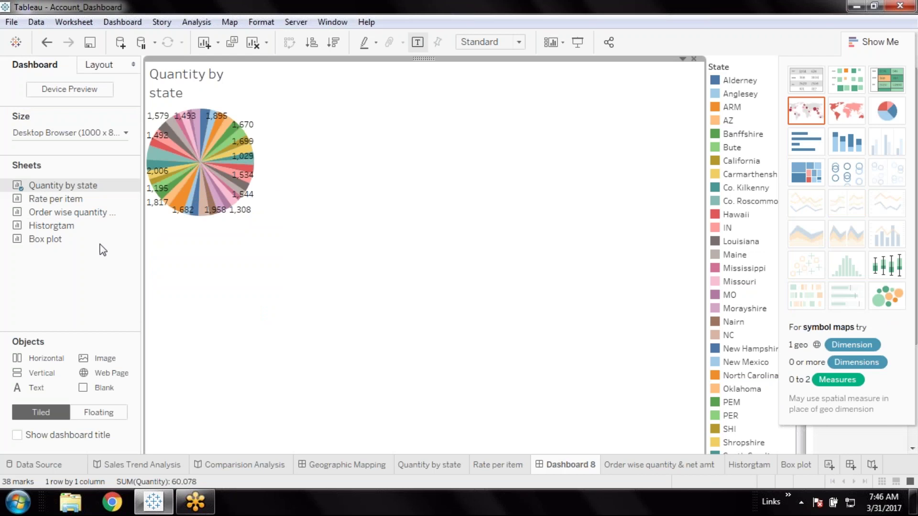
# Place the Rate per item pie on Dashboard 8
pyautogui.moveTo(126, 198); pyautogui.dragTo(194, 218)
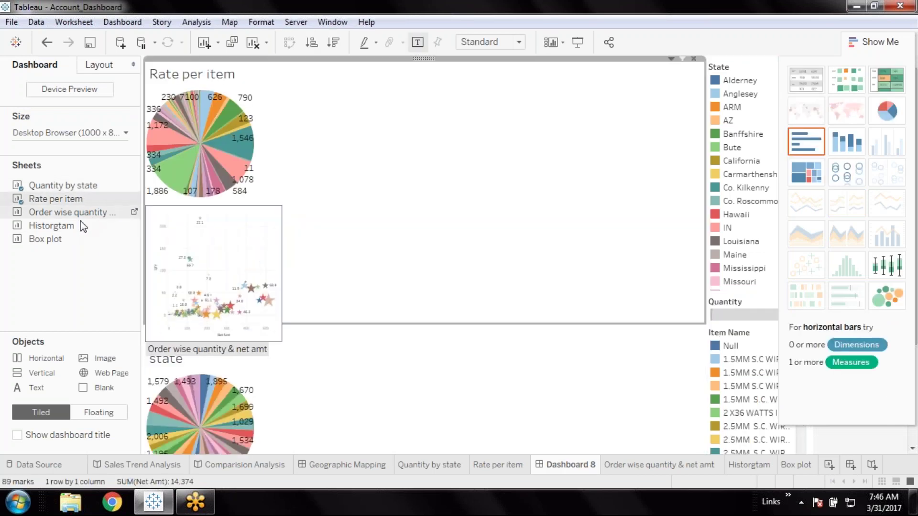
pyautogui.moveTo(79, 225)
pyautogui.moveTo(43, 210)
# Set the dashboard size to Automatic and add the Order wise quantity & net amt chart at top right
pyautogui.click(94, 132)
pyautogui.click(71, 154)
pyautogui.click(50, 186)
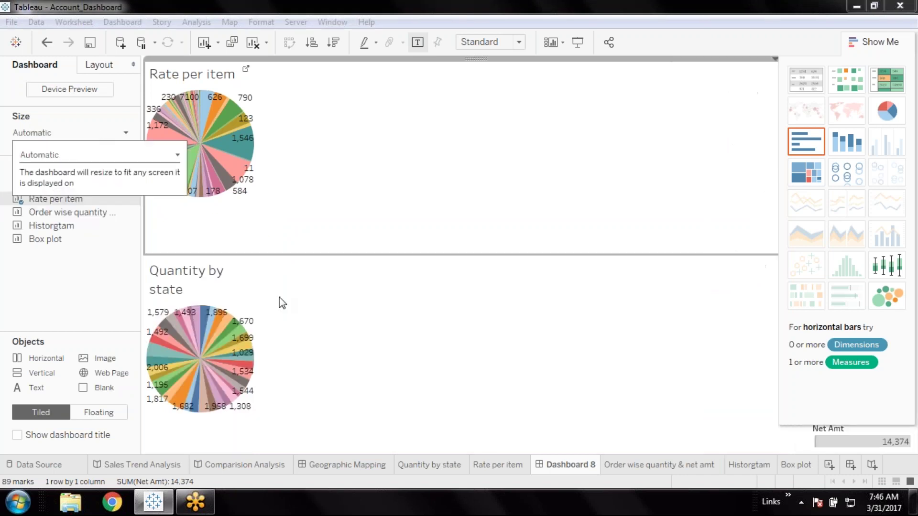
pyautogui.click(875, 41)
pyautogui.click(875, 42)
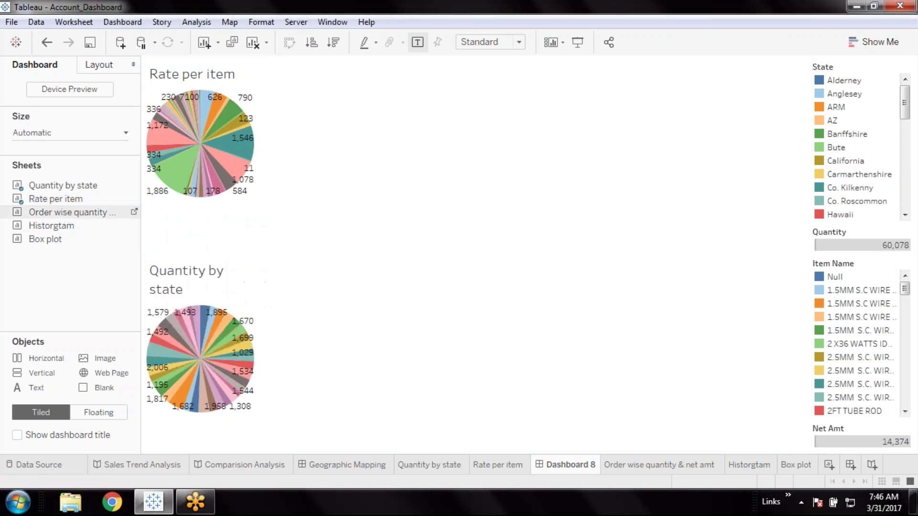
pyautogui.moveTo(76, 216); pyautogui.dragTo(623, 183)
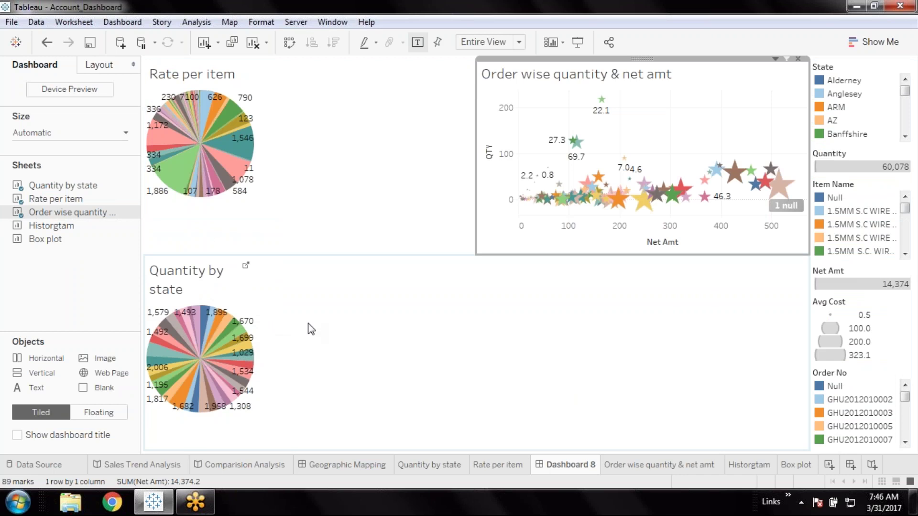
# Move Quantity by state between the top charts, then add Historgtam and Box plot along the bottom
pyautogui.click(311, 329)
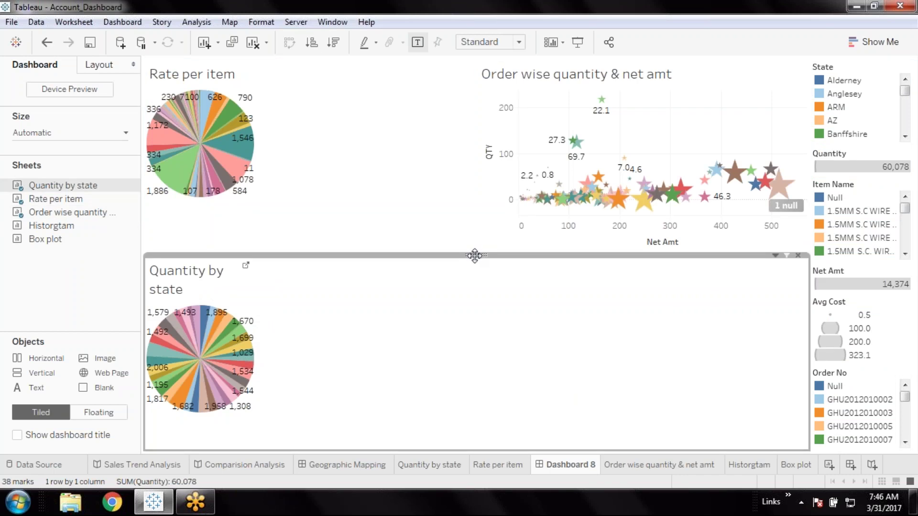
pyautogui.moveTo(475, 255); pyautogui.dragTo(306, 105)
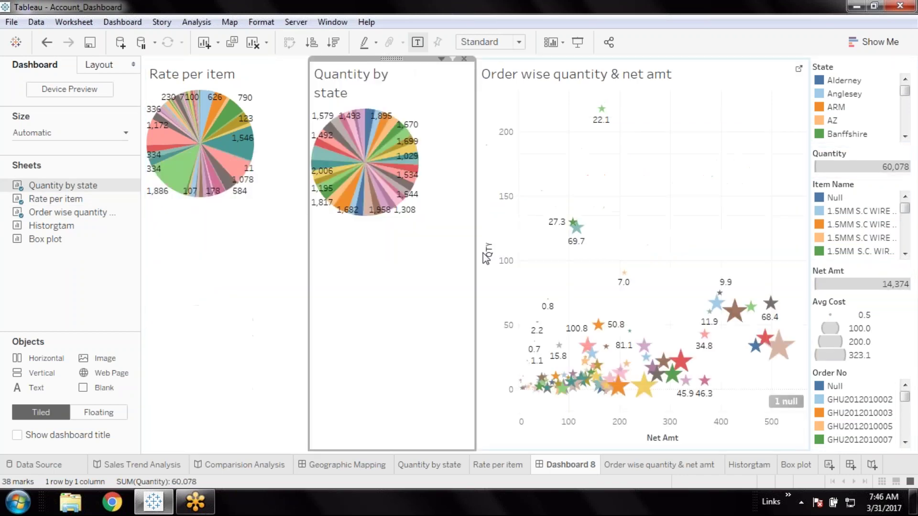
pyautogui.moveTo(73, 231)
pyautogui.mouseDown()
pyautogui.moveTo(185, 342)
pyautogui.moveTo(294, 361)
pyautogui.moveTo(344, 415)
pyautogui.moveTo(318, 450)
pyautogui.moveTo(308, 448)
pyautogui.moveTo(317, 452)
pyautogui.mouseUp()
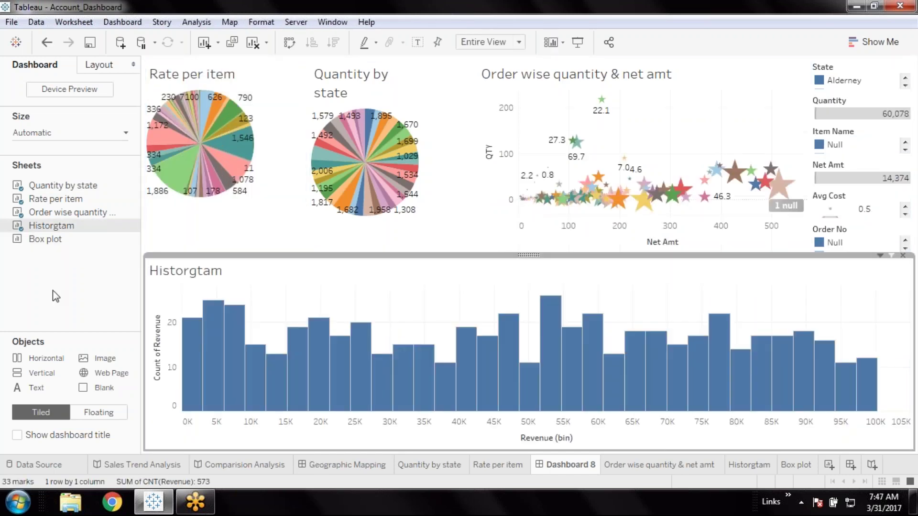
pyautogui.click(130, 281)
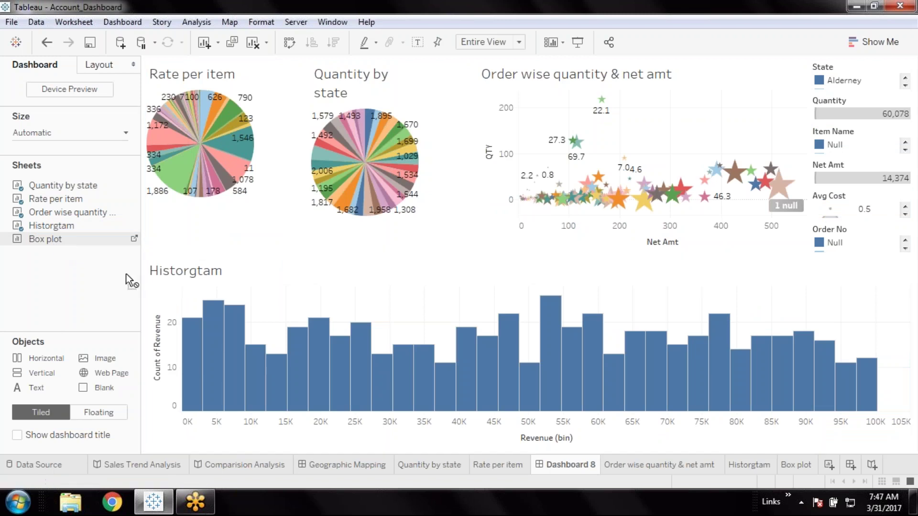
pyautogui.moveTo(130, 280)
pyautogui.mouseDown()
pyautogui.moveTo(533, 355)
pyautogui.moveTo(410, 366)
pyautogui.mouseUp()
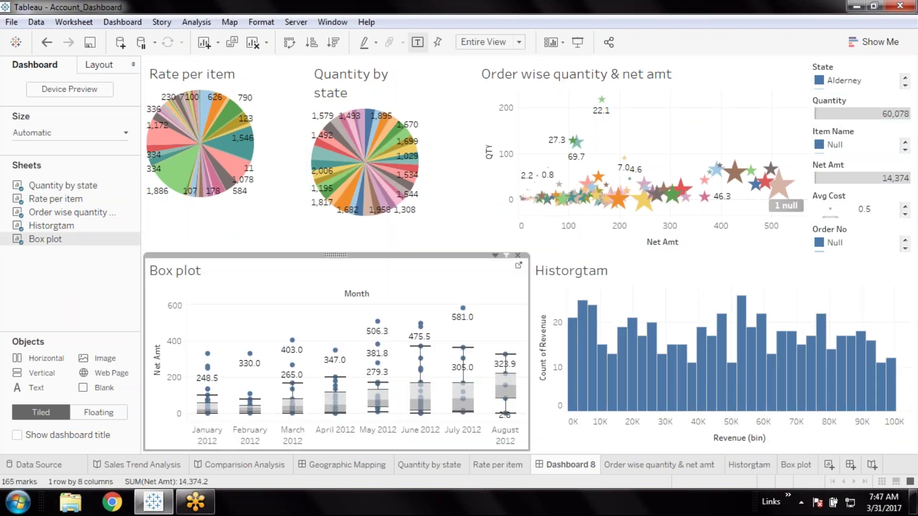
pyautogui.click(843, 68)
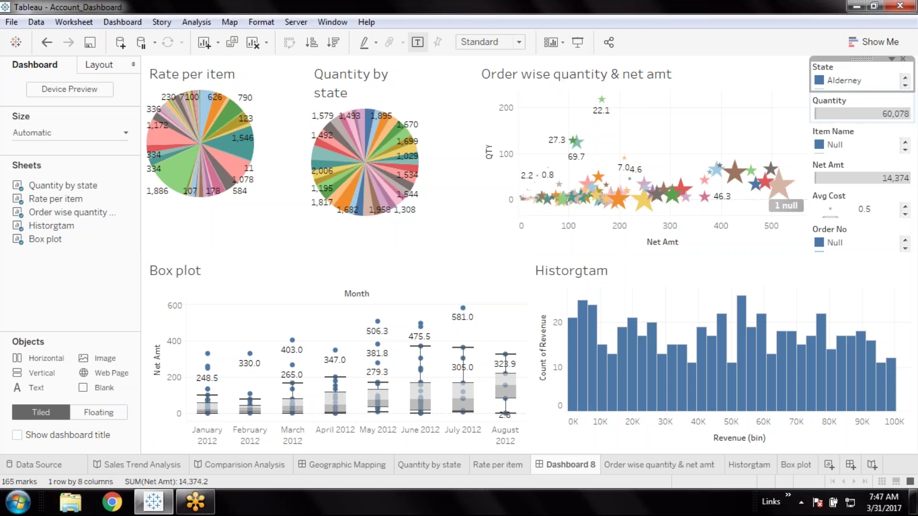
# Remove the Quantity, Net Amt and Avg Cost legends from the dashboard
pyautogui.click(871, 113)
pyautogui.click(905, 99)
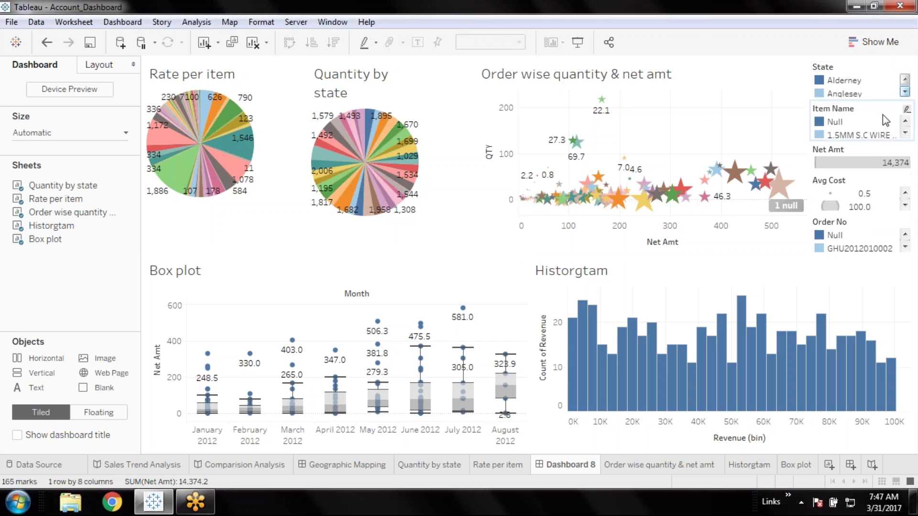
pyautogui.click(860, 156)
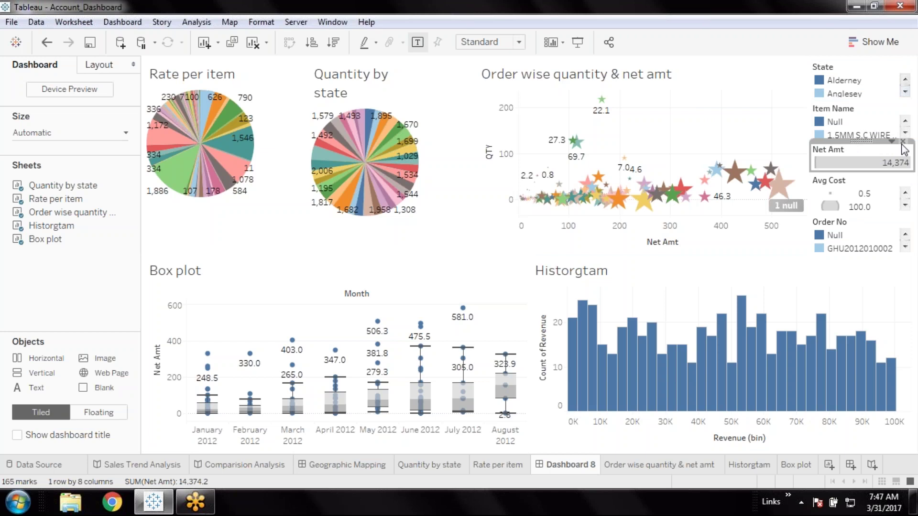
pyautogui.click(902, 141)
pyautogui.click(863, 173)
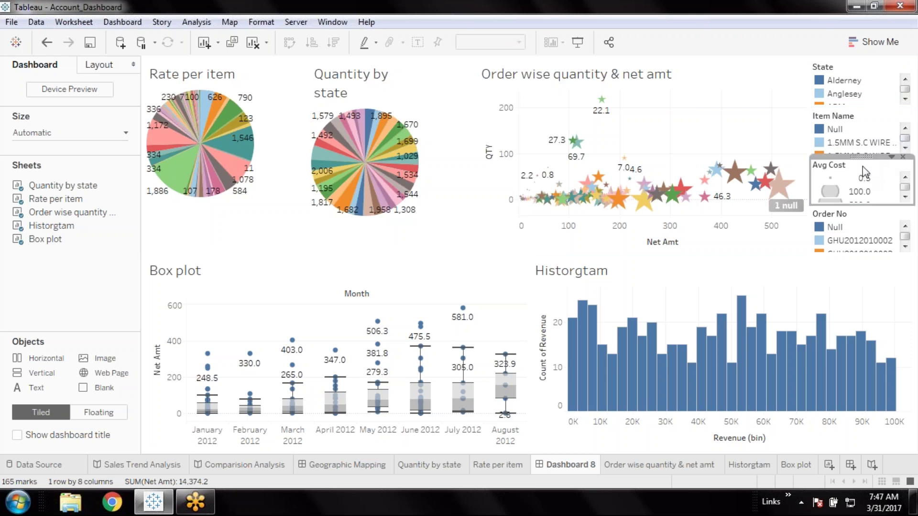
pyautogui.click(903, 156)
pyautogui.click(868, 199)
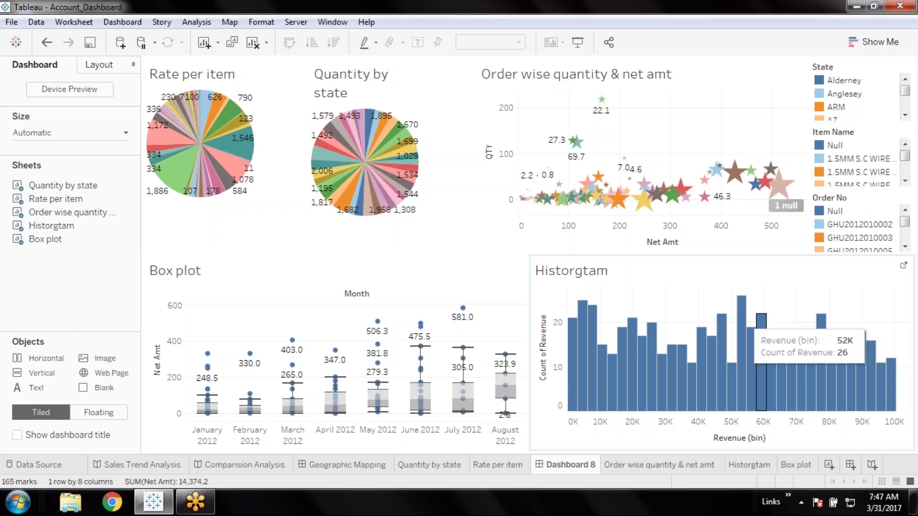
# Make the Order No legend floating and drag it up off the histogram
pyautogui.click(876, 199)
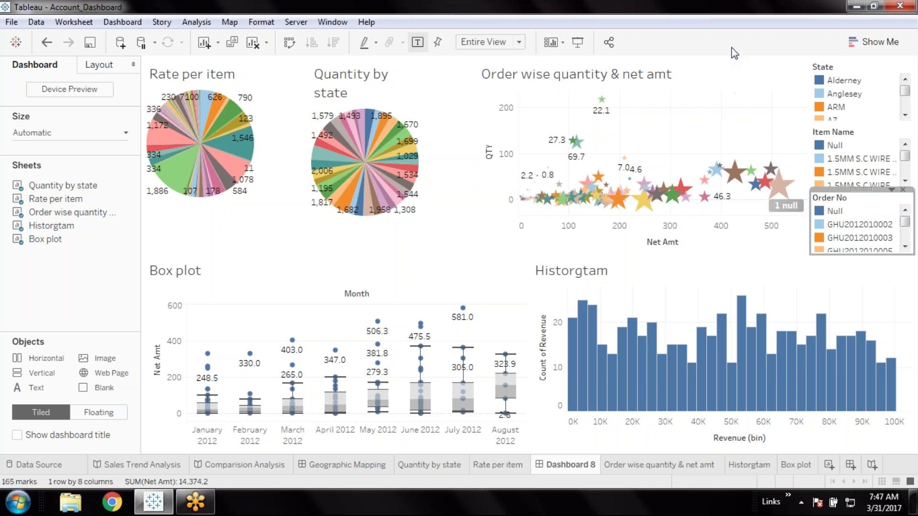
pyautogui.click(865, 66)
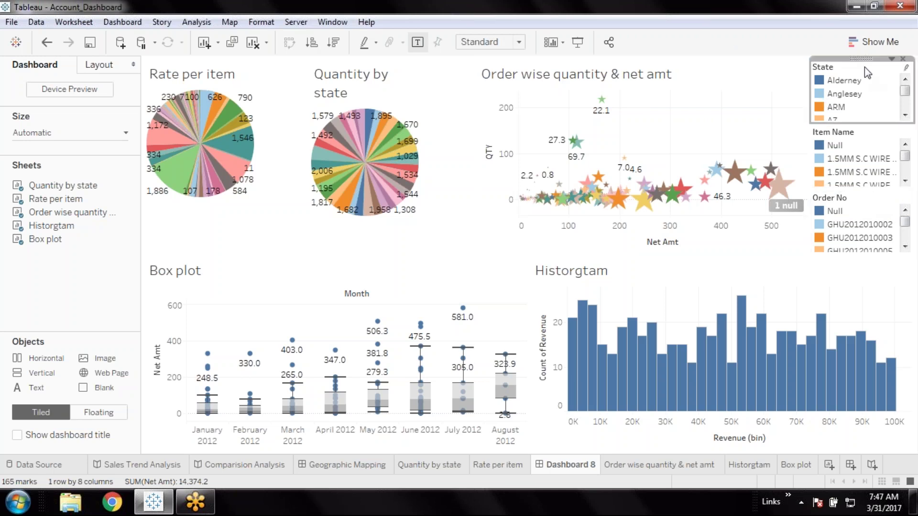
pyautogui.scroll(-1, 867, 178)
pyautogui.scroll(-3, 867, 178)
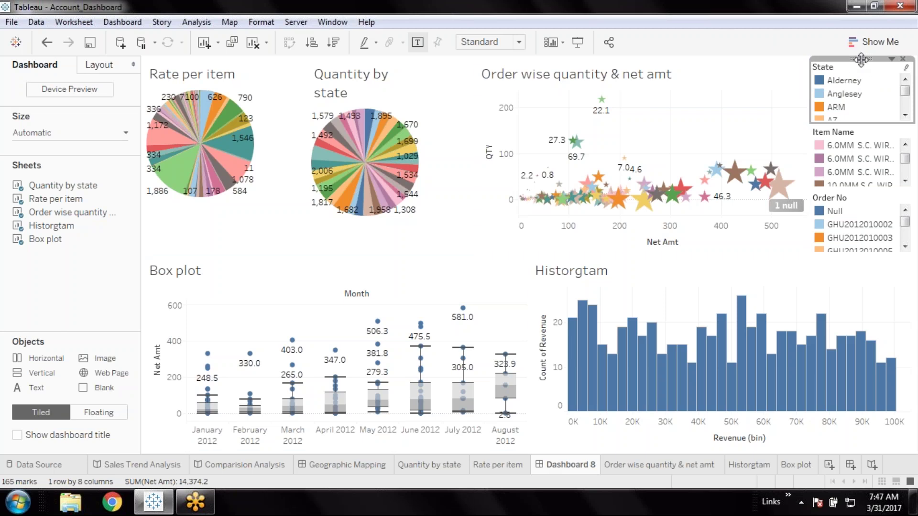
pyautogui.click(892, 190)
pyautogui.click(806, 318)
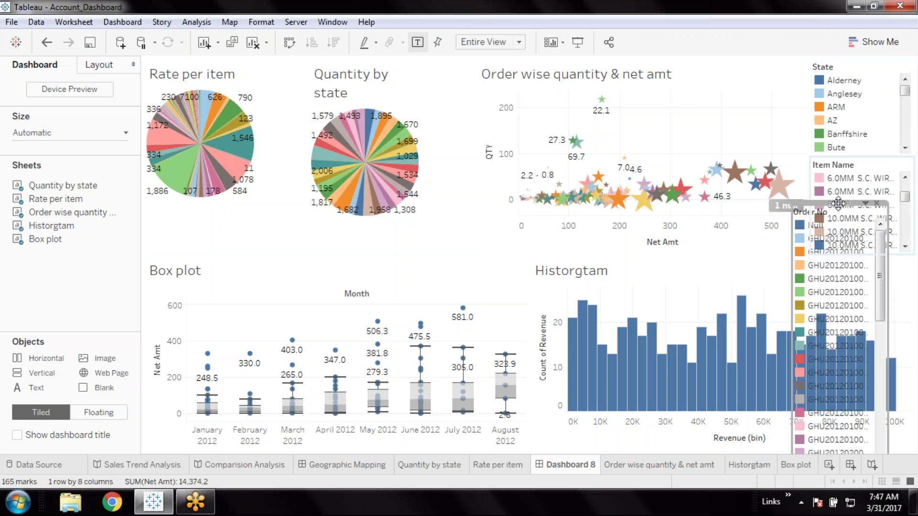
pyautogui.moveTo(837, 203); pyautogui.dragTo(707, 76)
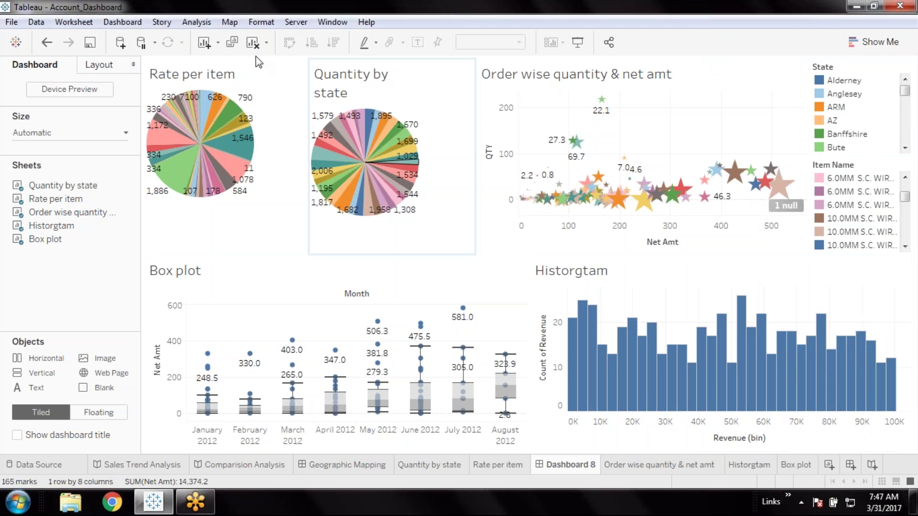
# Add an Order No filter for the scatter chart and drop it into a new top horizontal container
pyautogui.click(697, 76)
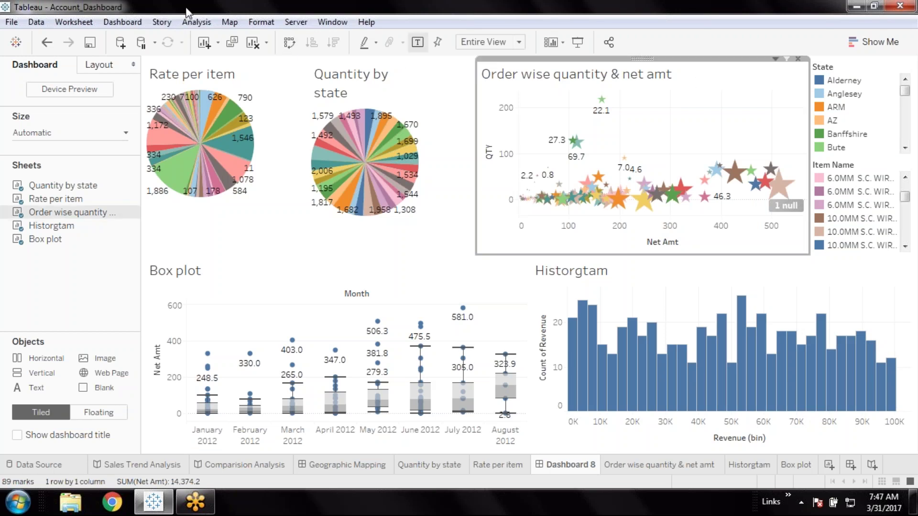
pyautogui.click(194, 22)
pyautogui.moveTo(235, 233)
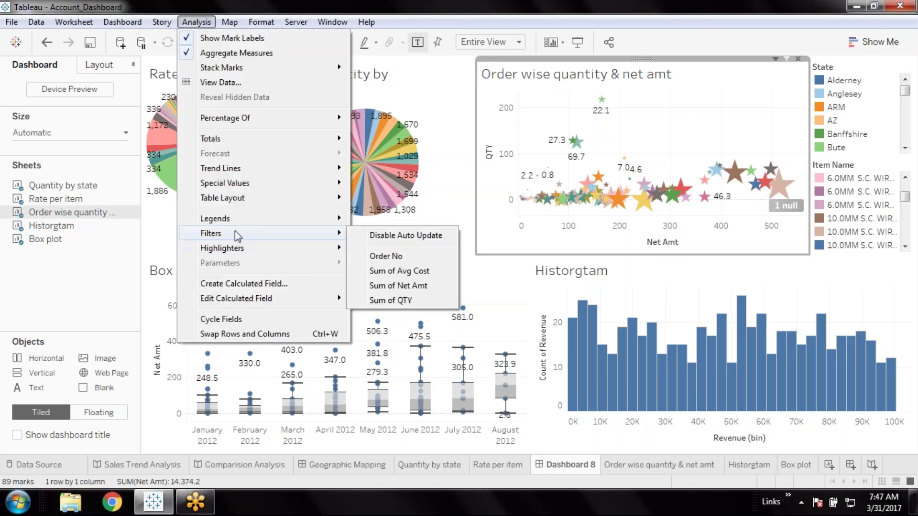
pyautogui.click(384, 257)
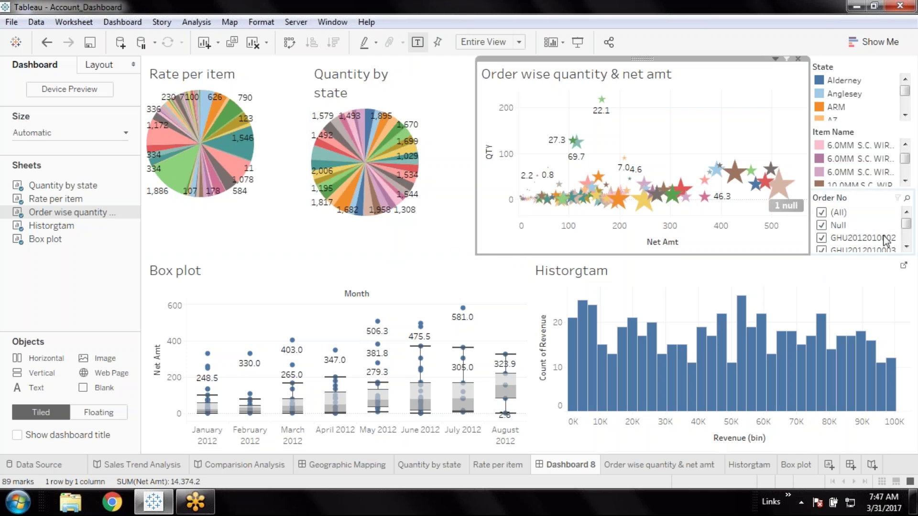
pyautogui.moveTo(41, 359); pyautogui.dragTo(471, 68)
pyautogui.moveTo(861, 223); pyautogui.dragTo(404, 103)
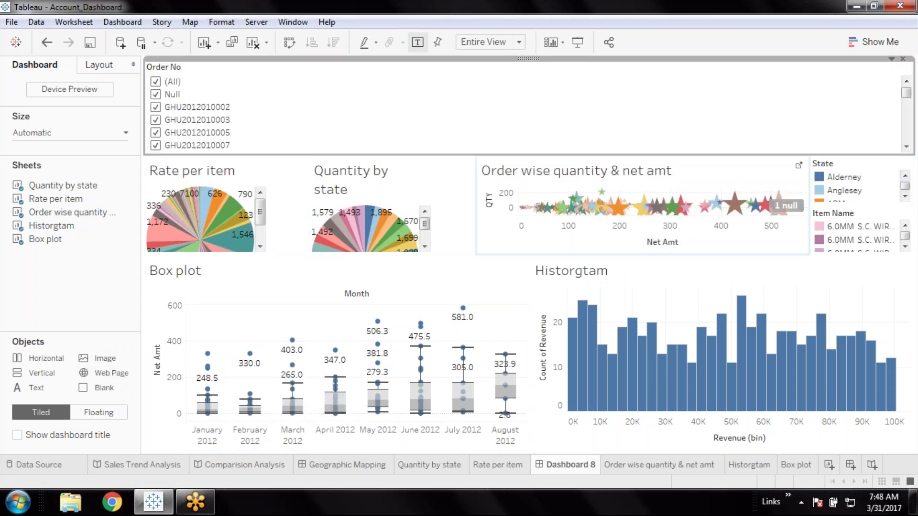
# Move the State and Item Name legends into the top horizontal row
pyautogui.click(864, 173)
pyautogui.moveTo(862, 155); pyautogui.dragTo(693, 107)
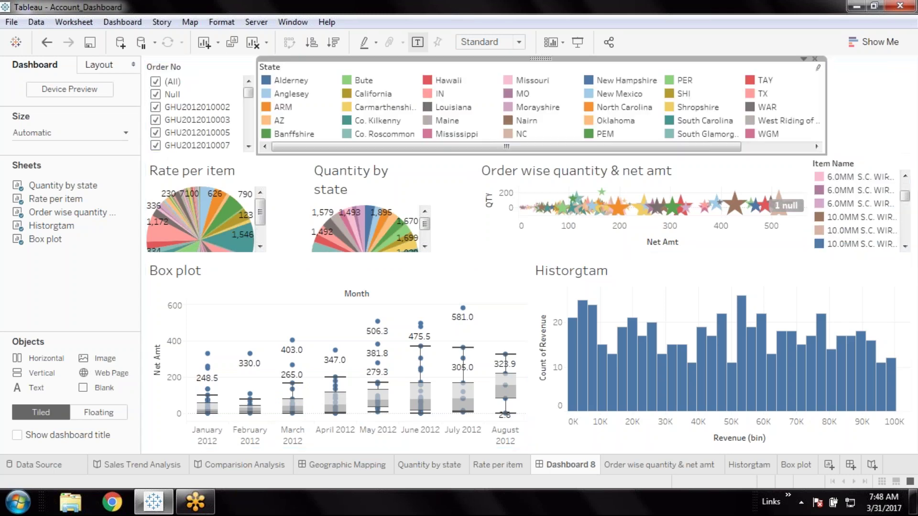
pyautogui.click(862, 165)
pyautogui.moveTo(865, 156); pyautogui.dragTo(872, 108)
# Remove the Order No filter card from the top row
pyautogui.click(190, 68)
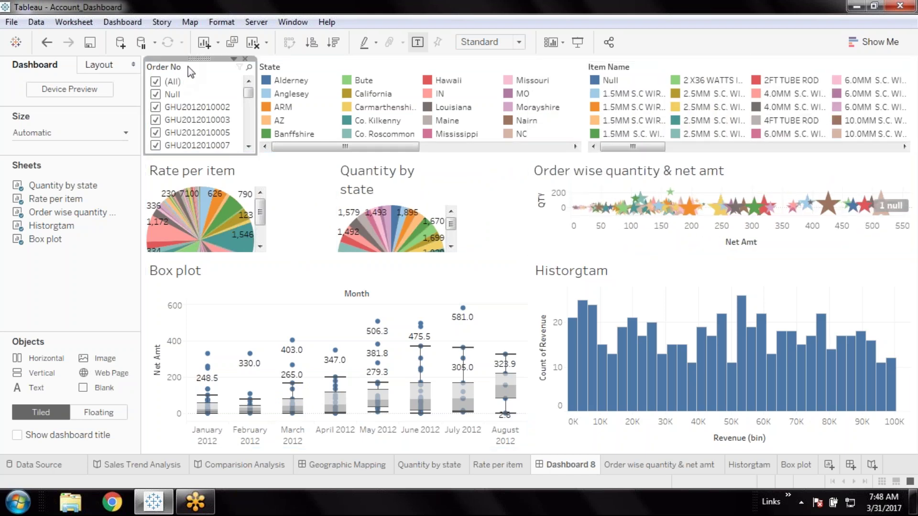
pyautogui.click(245, 60)
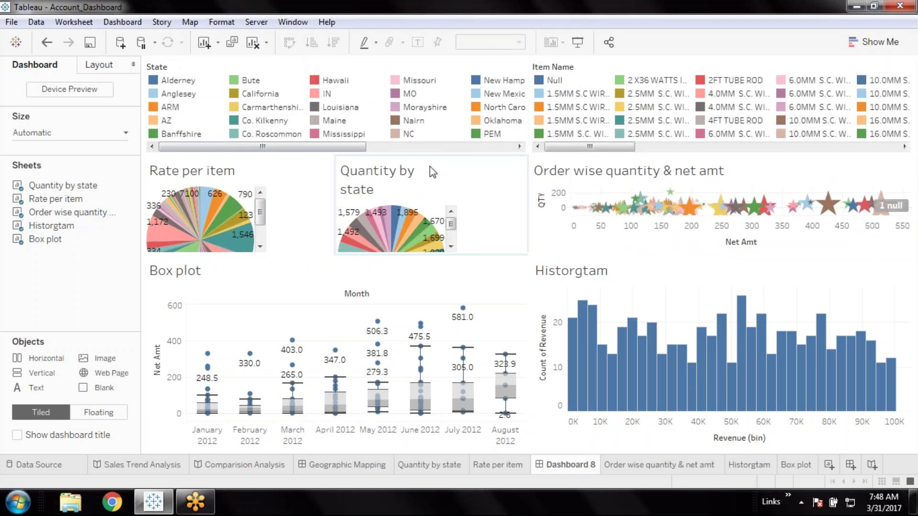
pyautogui.click(293, 71)
pyautogui.click(661, 64)
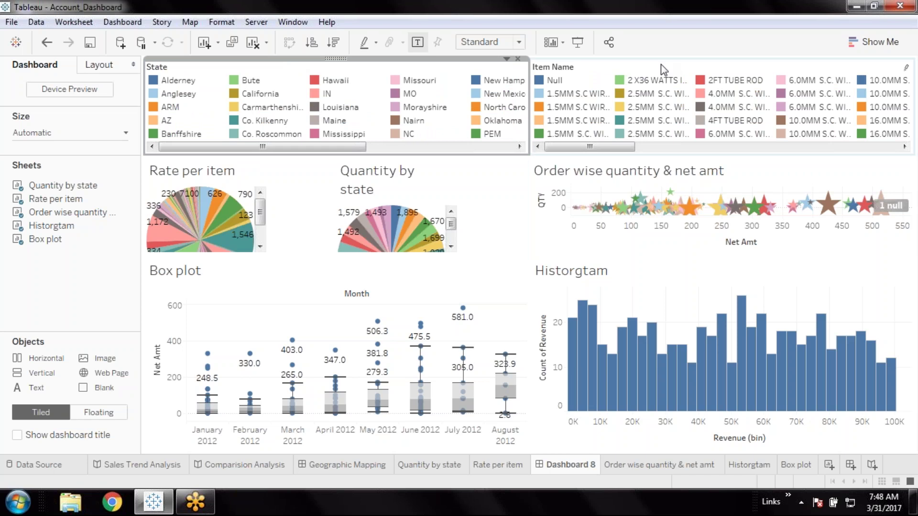
pyautogui.click(771, 164)
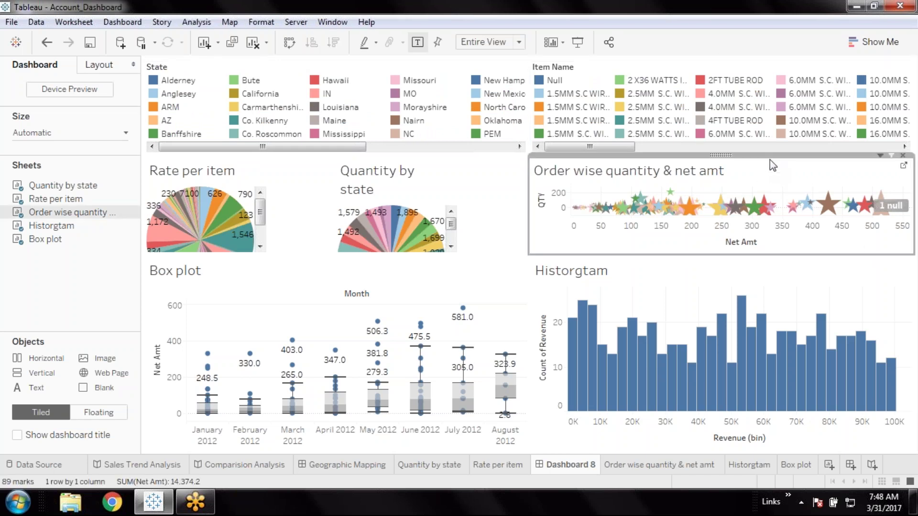
# Add the Order No colour legend via Analysis > Legends, shorten the top row, and save
pyautogui.click(191, 24)
pyautogui.moveTo(225, 221)
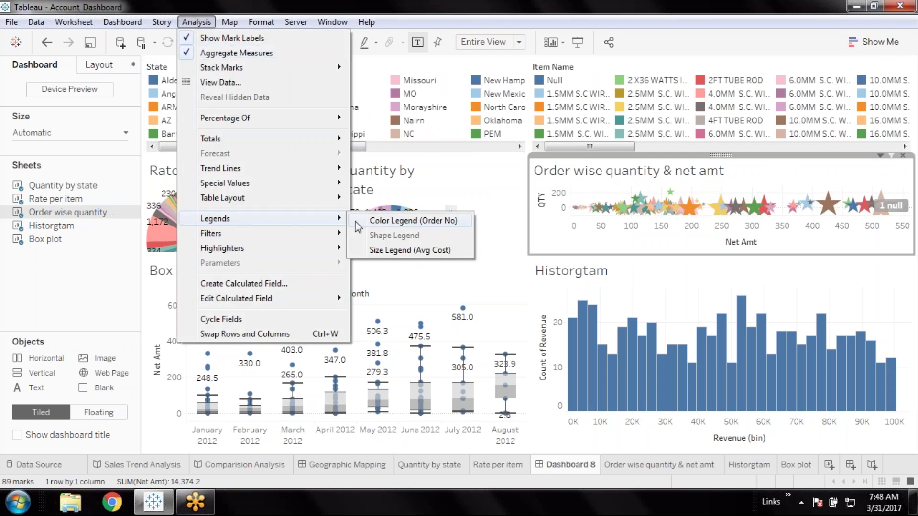
pyautogui.moveTo(234, 237)
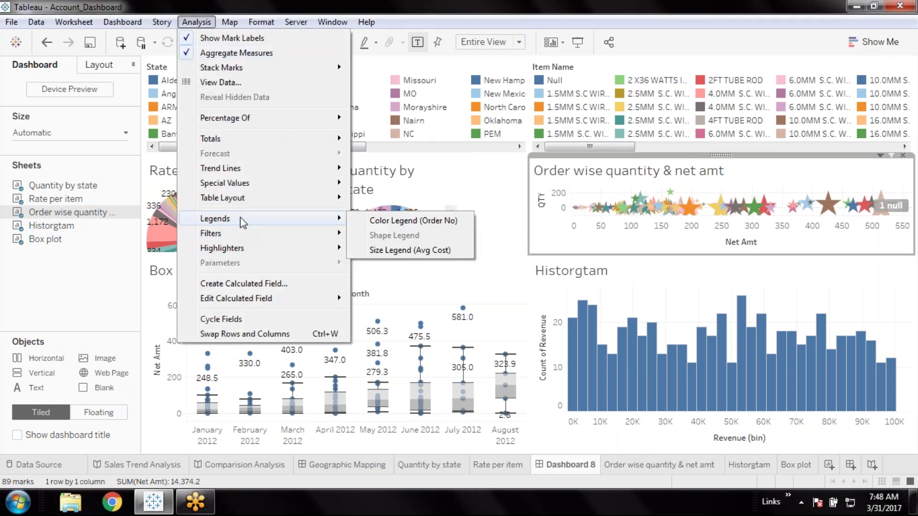
pyautogui.click(406, 222)
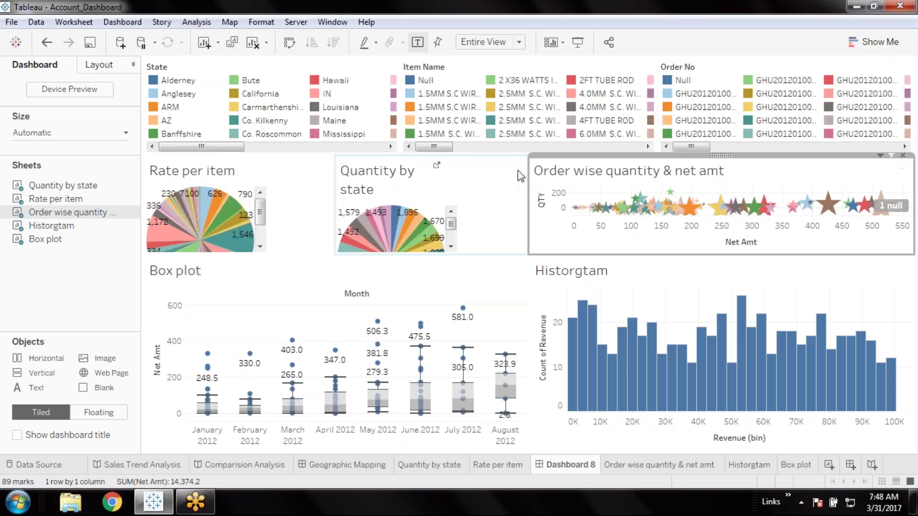
pyautogui.moveTo(529, 153); pyautogui.dragTo(533, 115)
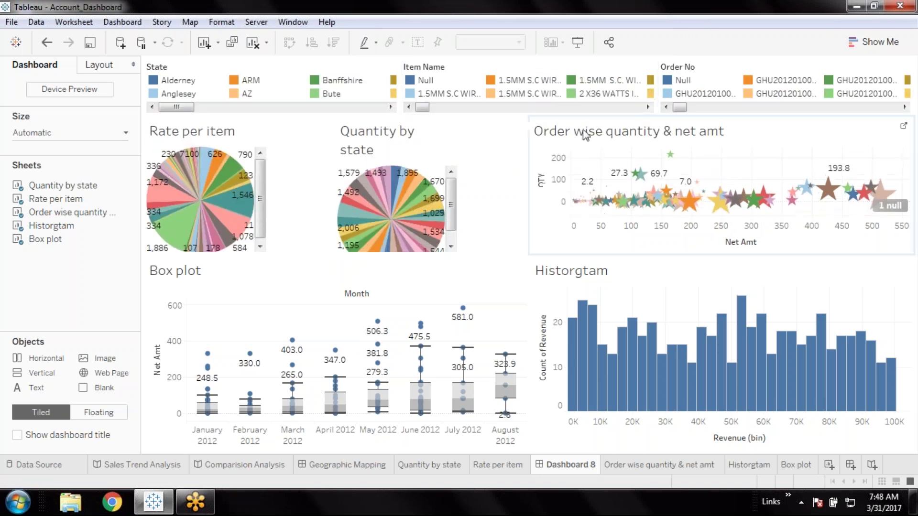
pyautogui.click(91, 44)
# Set both the Rate per item and Quantity by state pies to Fit > Entire View
pyautogui.click(511, 214)
pyautogui.click(315, 193)
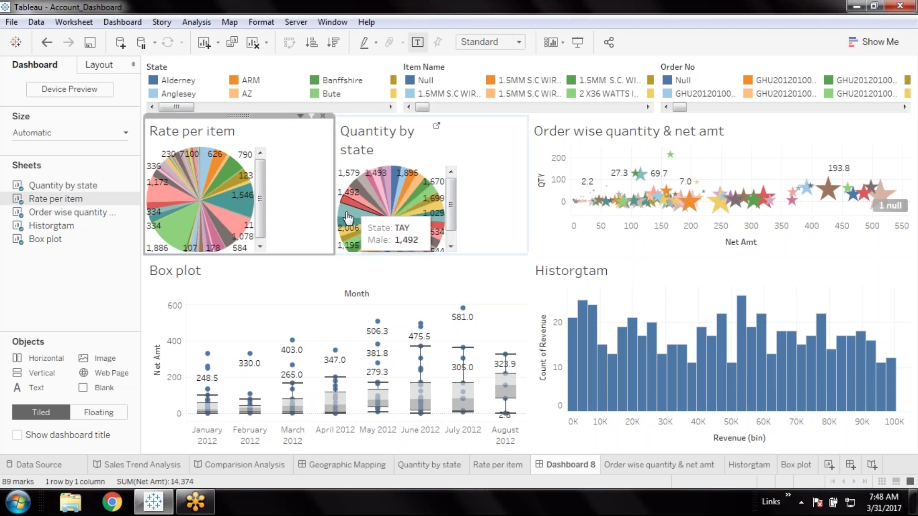
pyautogui.click(301, 116)
pyautogui.moveTo(255, 154)
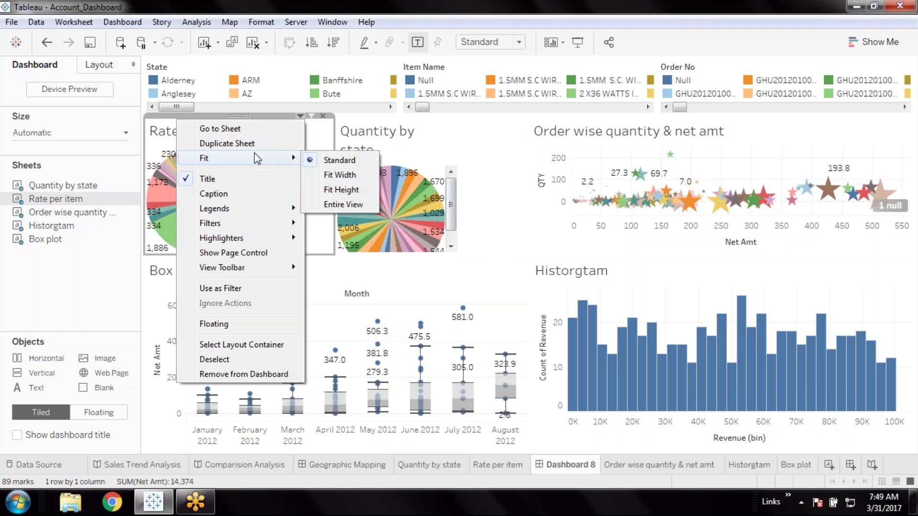
pyautogui.click(341, 203)
pyautogui.click(386, 205)
pyautogui.click(494, 117)
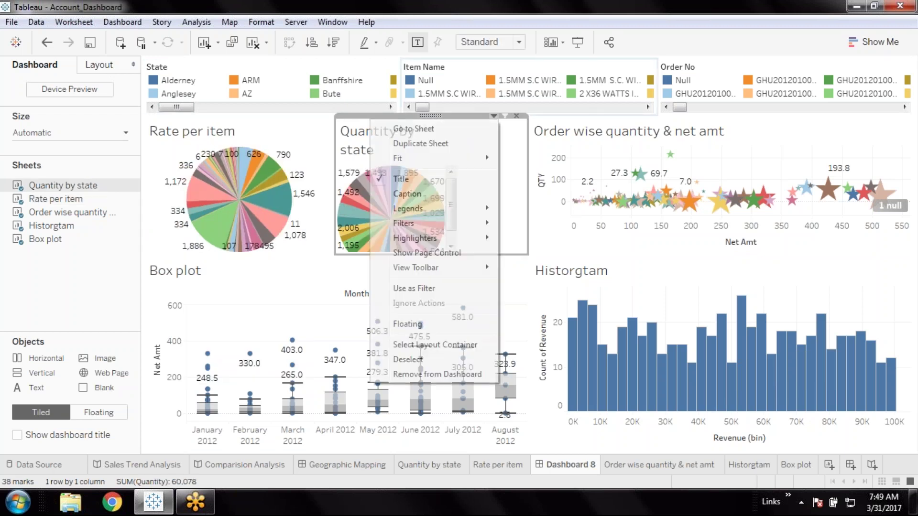
pyautogui.moveTo(416, 158)
pyautogui.click(546, 202)
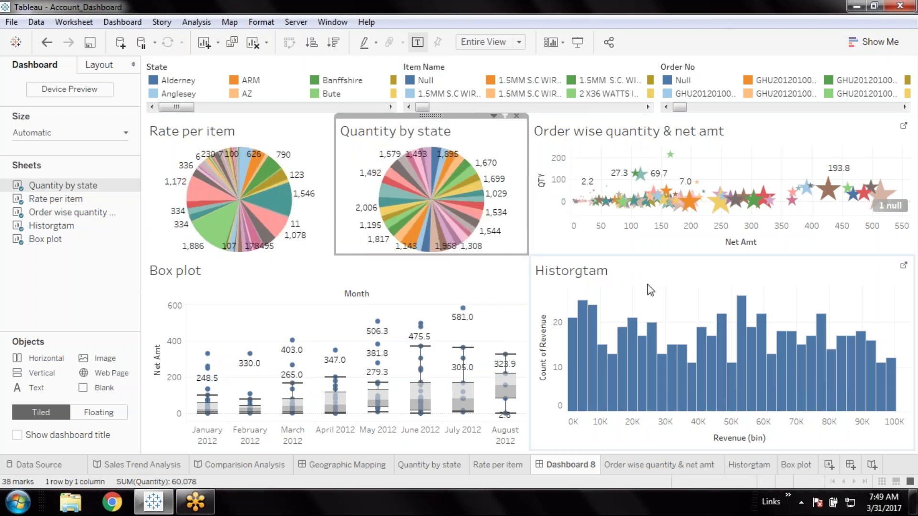
pyautogui.click(660, 276)
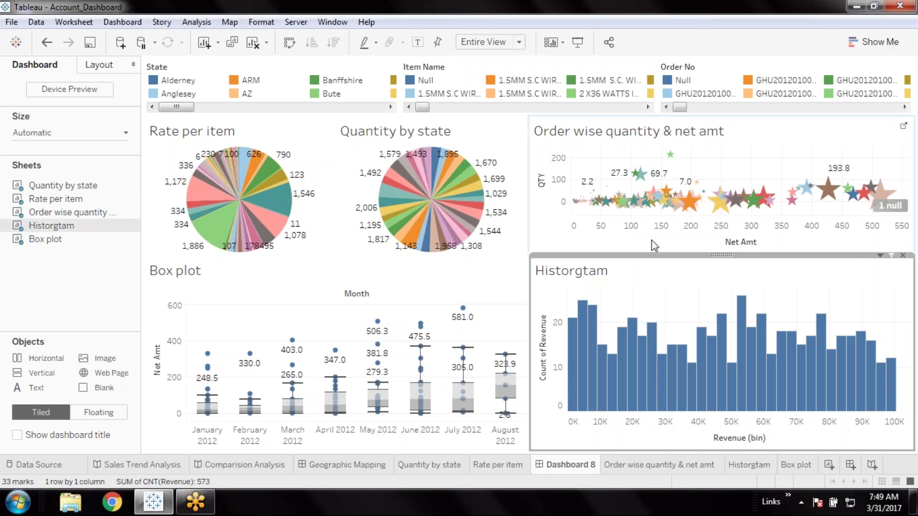
pyautogui.click(552, 218)
# Drag the row divider down to enlarge the top charts, then save the workbook
pyautogui.moveTo(732, 256); pyautogui.dragTo(728, 296)
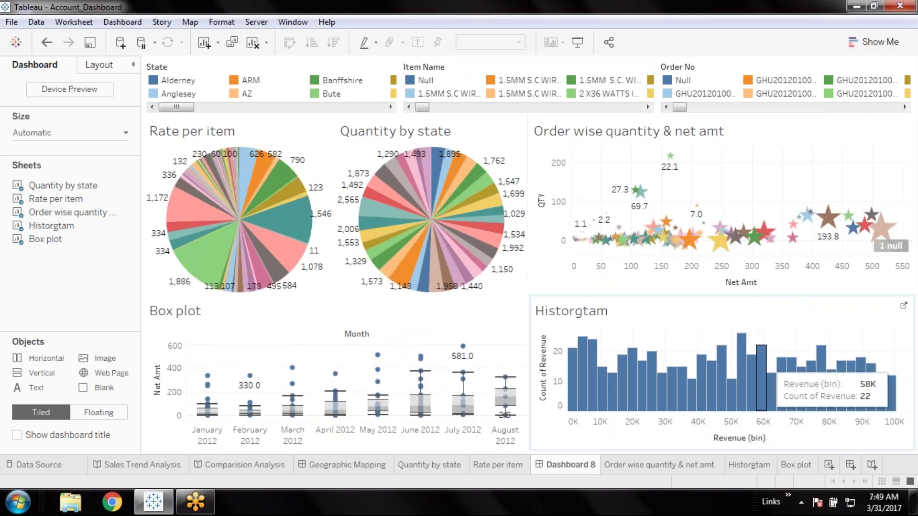
pyautogui.click(95, 45)
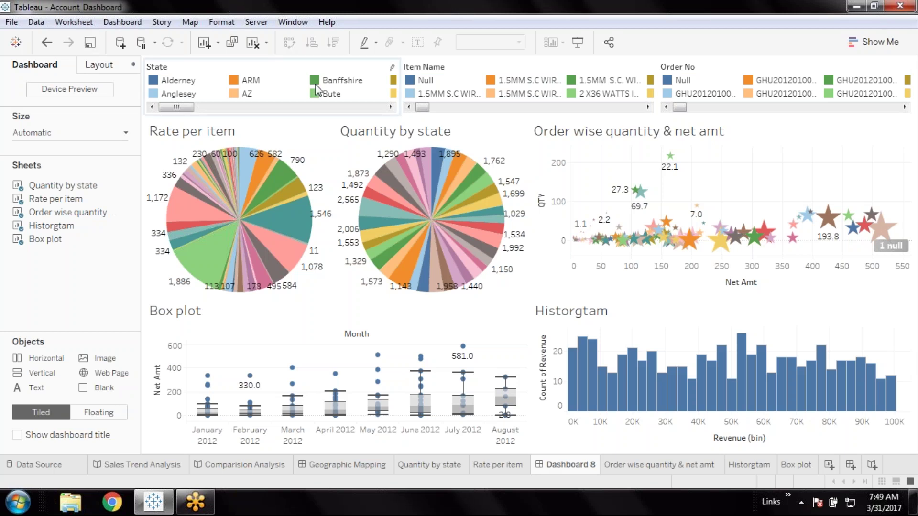
# Rename the Dashboard 8 tab to 'Rate Chart Analysis'
pyautogui.doubleClick(574, 468)
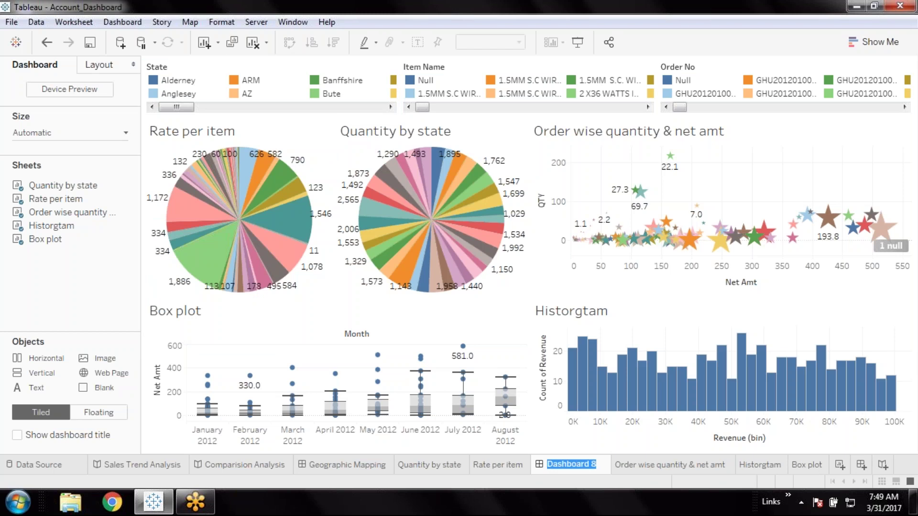
pyautogui.write('Rate ')
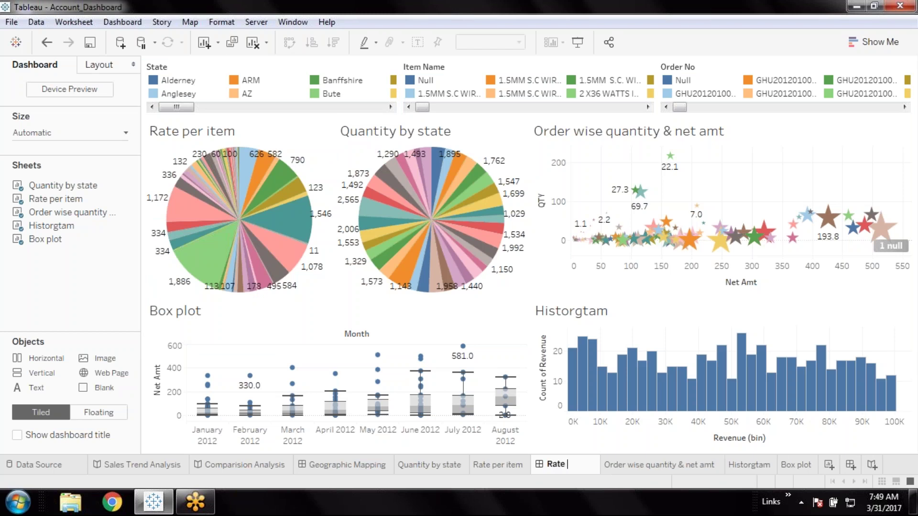
pyautogui.write('Chart Analysis')
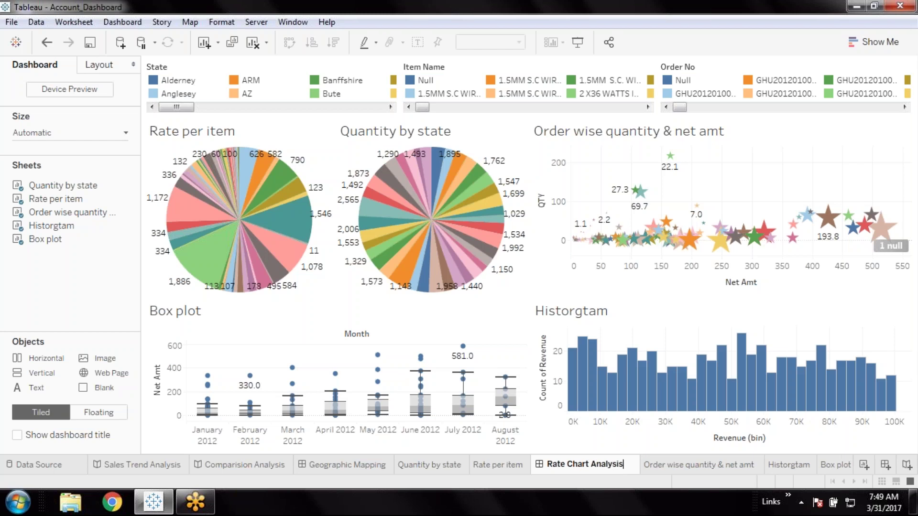
pyautogui.press('Return')
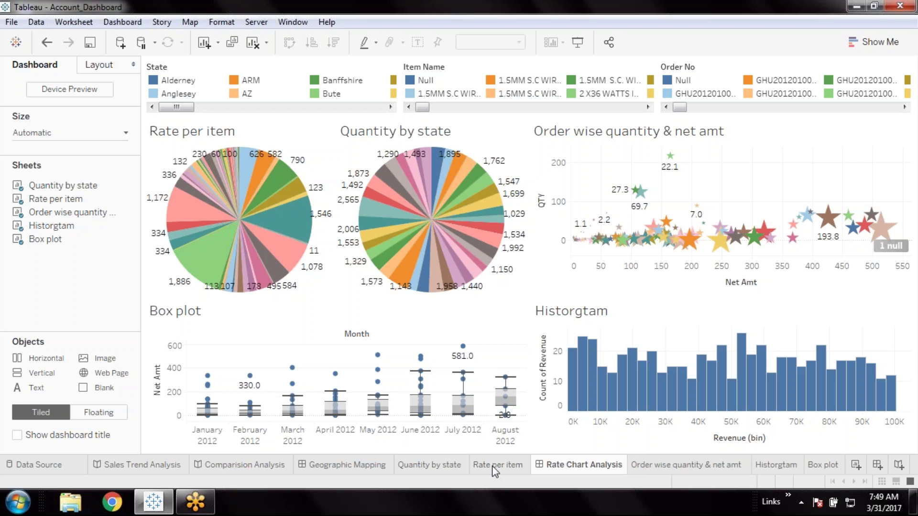
# Hide the dashboard's component worksheets, save the workbook, and start a new blank worksheet
pyautogui.click(495, 466)
pyautogui.rightClick(497, 466)
pyautogui.click(540, 352)
pyautogui.rightClick(440, 465)
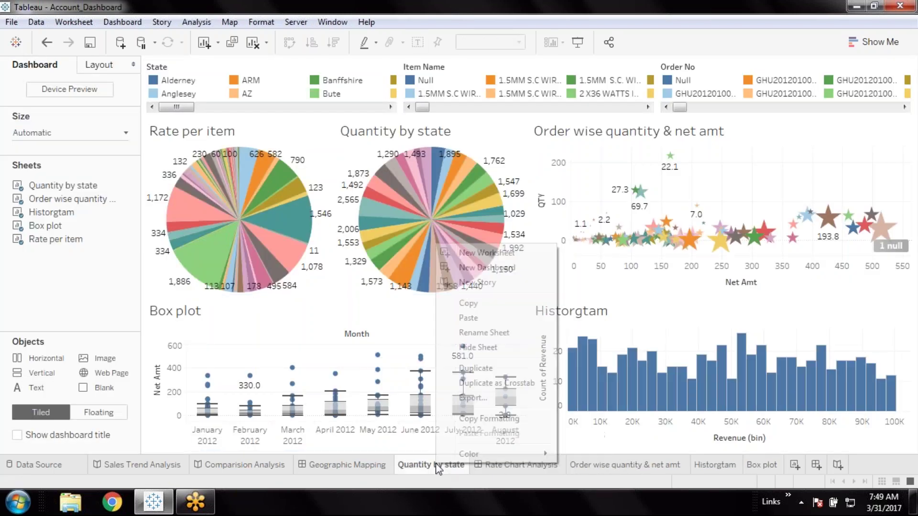
pyautogui.click(497, 348)
pyautogui.click(543, 466)
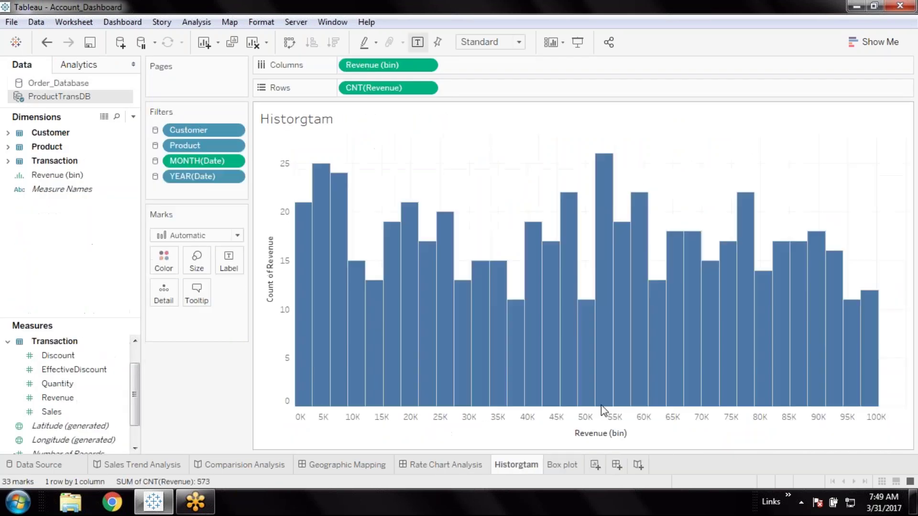
pyautogui.rightClick(520, 465)
pyautogui.click(565, 349)
pyautogui.rightClick(514, 465)
pyautogui.click(550, 350)
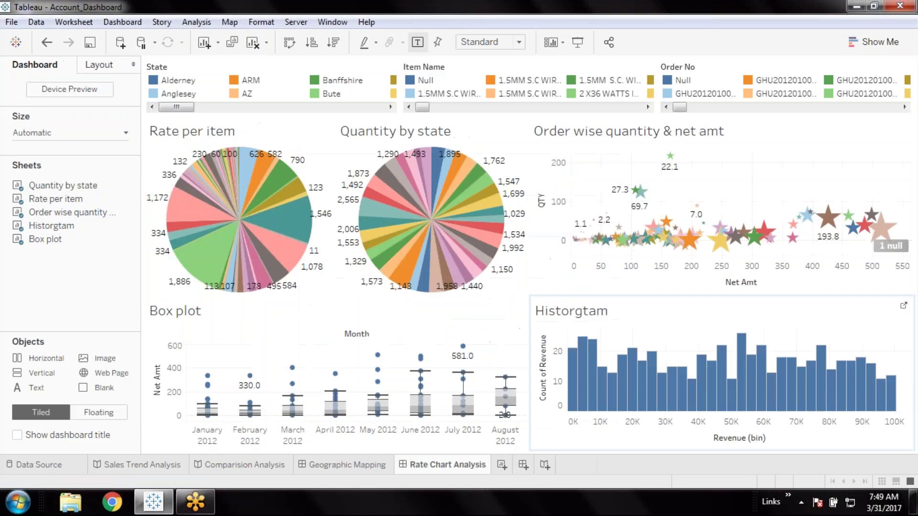
pyautogui.click(89, 48)
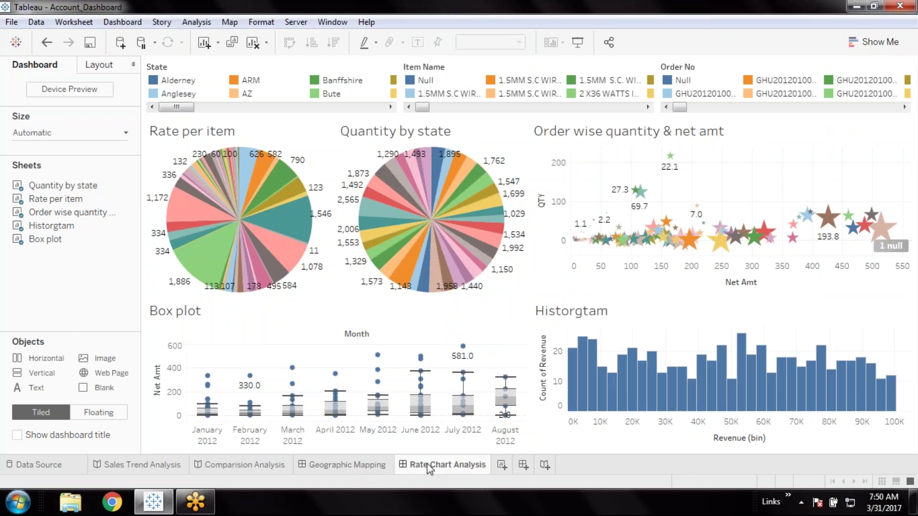
pyautogui.click(500, 465)
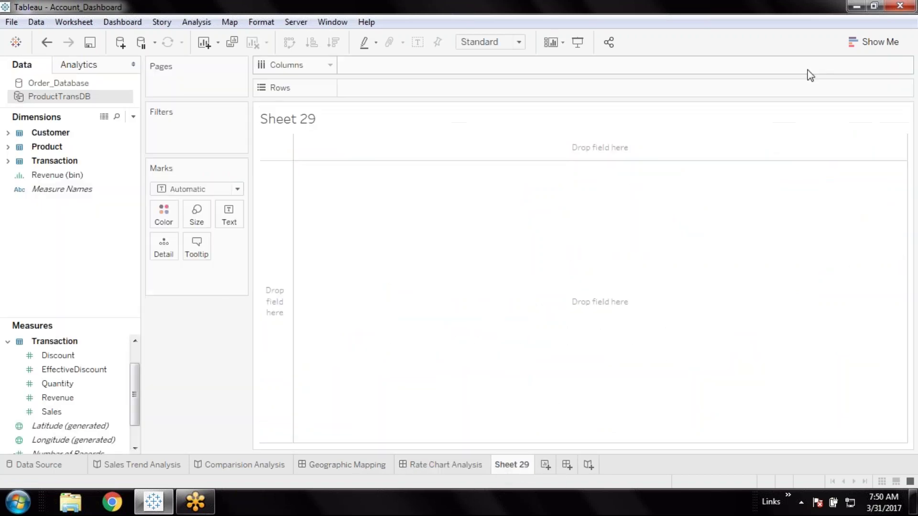
# In the Order_Database source, list every Order_Details Item Name as rows
pyautogui.click(862, 42)
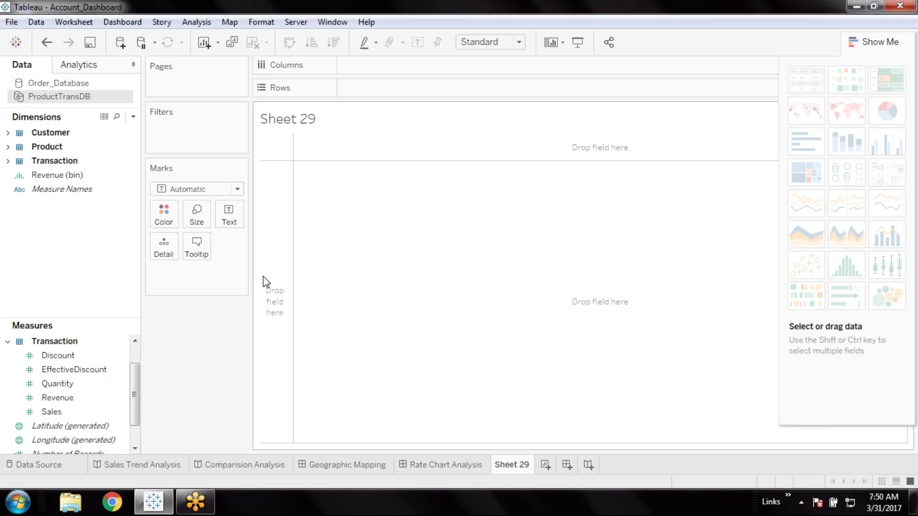
pyautogui.click(71, 84)
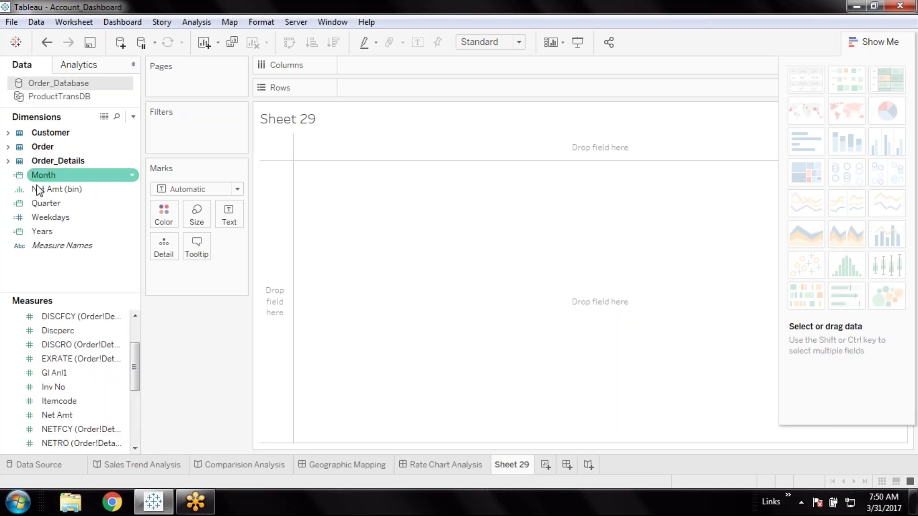
pyautogui.click(8, 161)
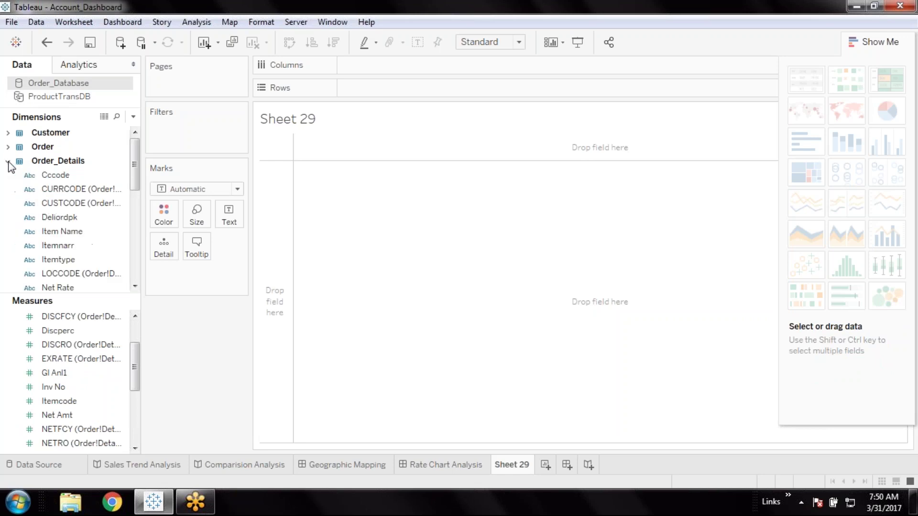
pyautogui.click(79, 232)
pyautogui.doubleClick(79, 232)
# Show summed VALUERO per item as packed bubbles, coloured by Item Name
pyautogui.click(87, 397)
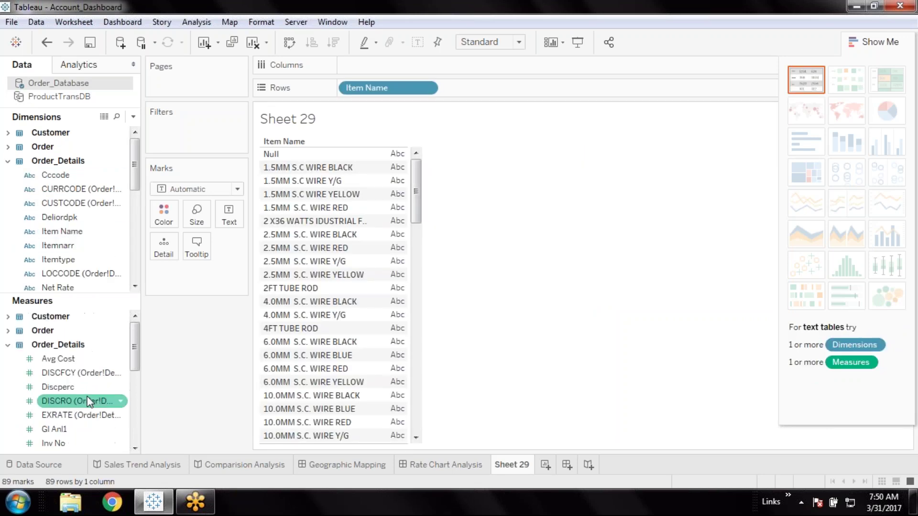
pyautogui.scroll(-2, 87, 397)
pyautogui.click(72, 388)
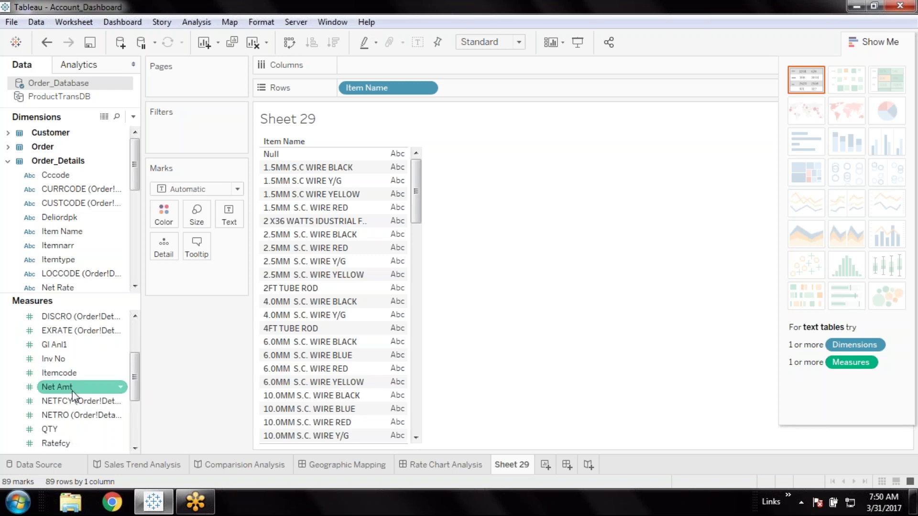
pyautogui.scroll(-1, 74, 389)
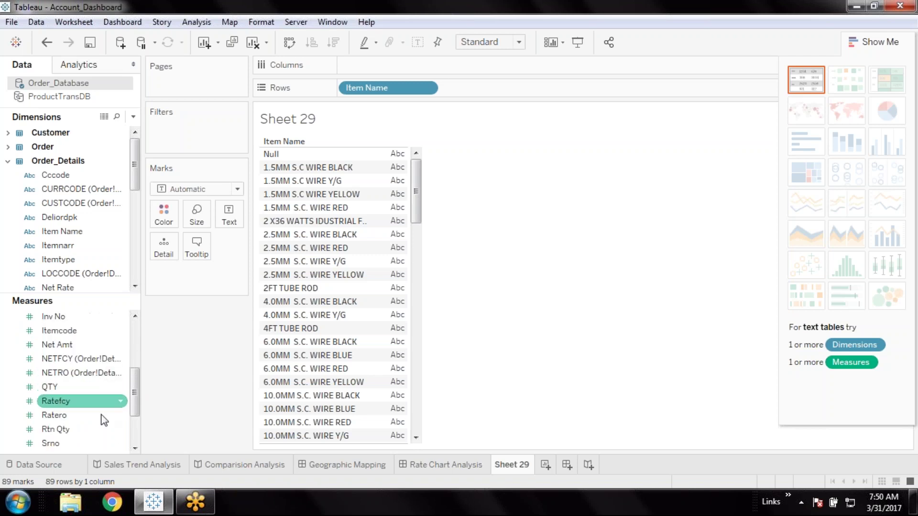
pyautogui.click(73, 415)
pyautogui.scroll(-2, 74, 416)
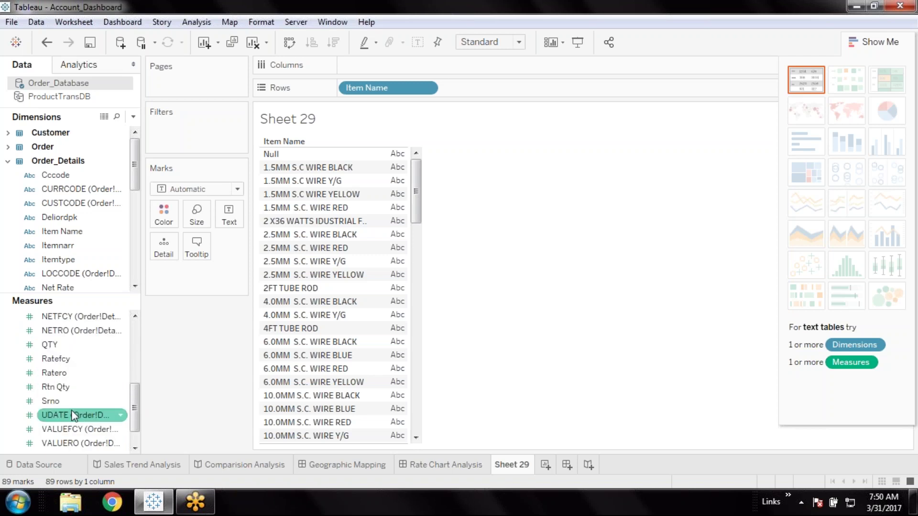
pyautogui.click(86, 417)
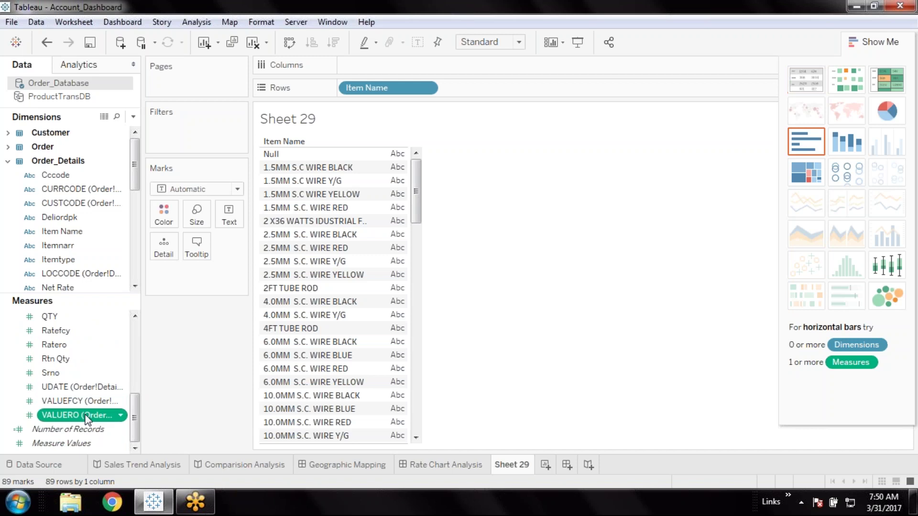
pyautogui.moveTo(86, 417); pyautogui.dragTo(229, 216)
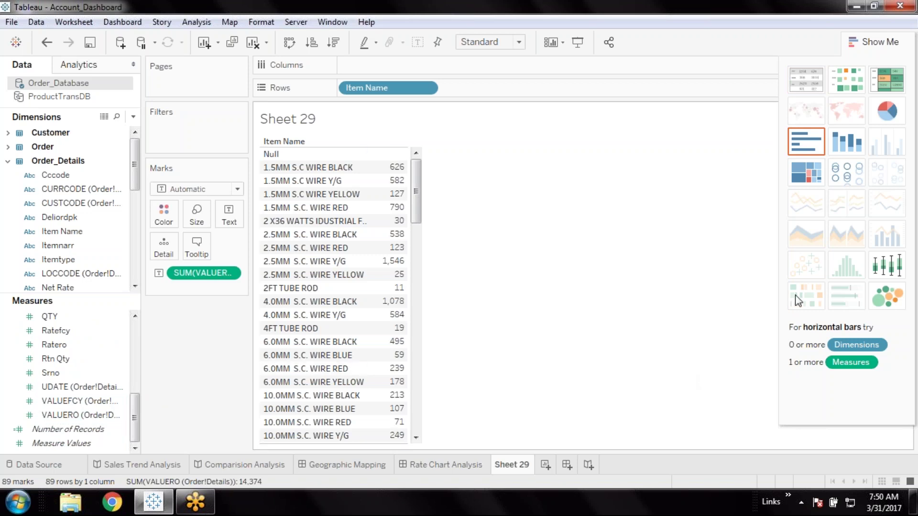
pyautogui.click(879, 305)
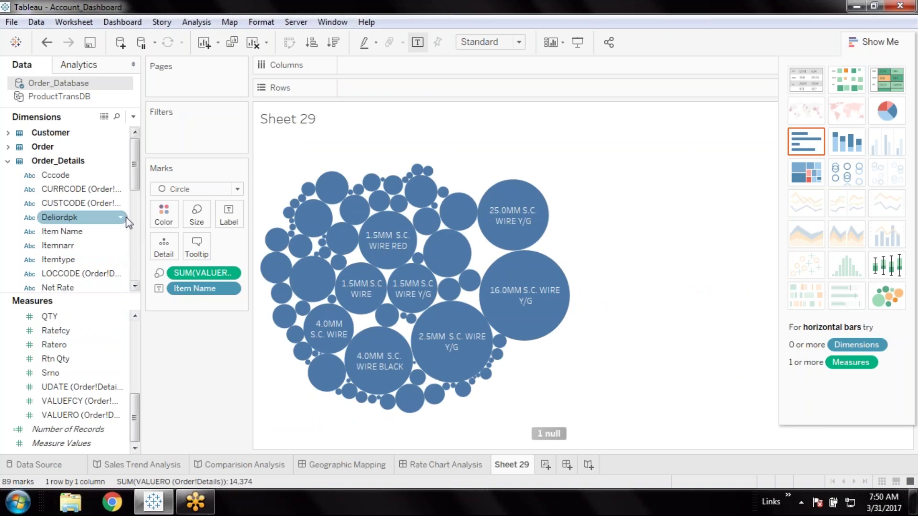
pyautogui.moveTo(71, 237); pyautogui.dragTo(164, 217)
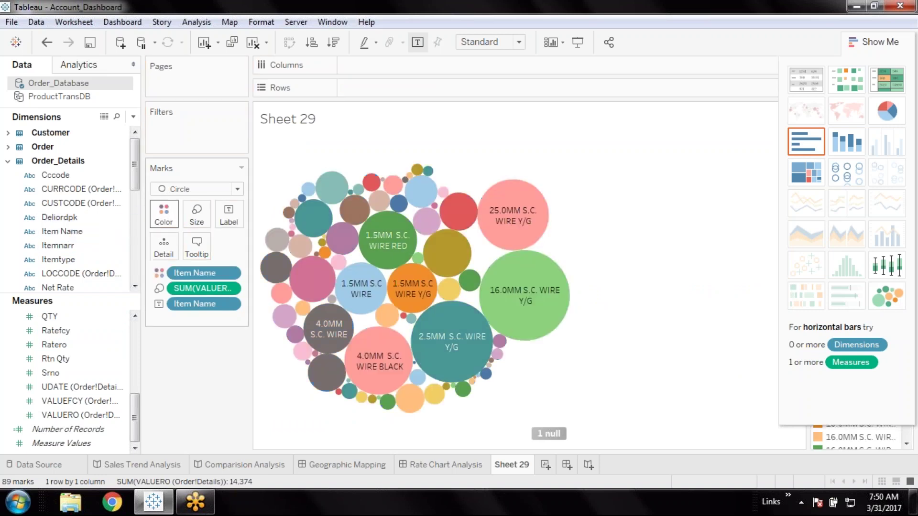
# Duplicate Sheet 29 and rebuild its packed bubbles on summed QTY, shaded by QTY
pyautogui.rightClick(515, 464)
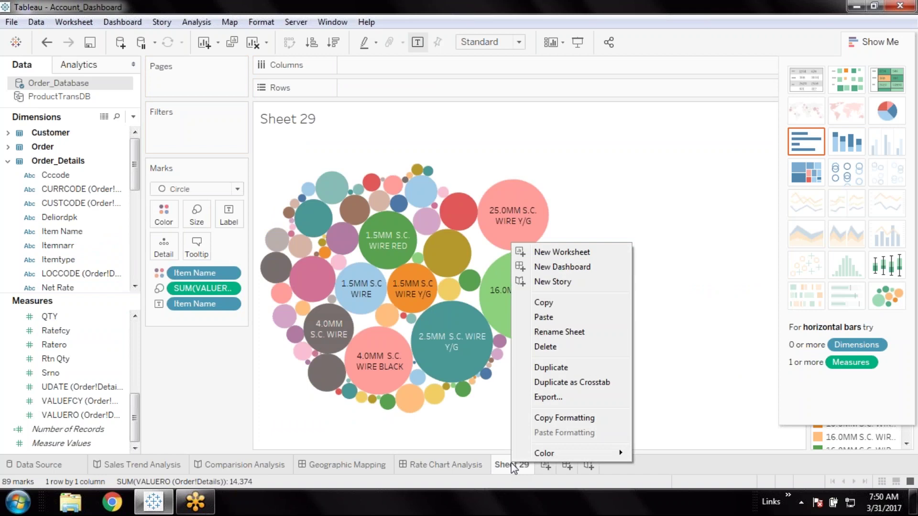
pyautogui.click(561, 374)
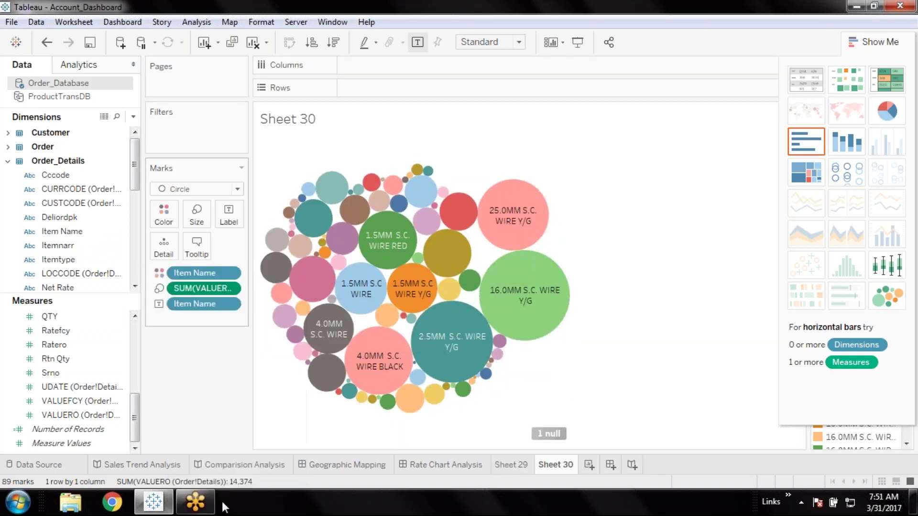
pyautogui.click(64, 317)
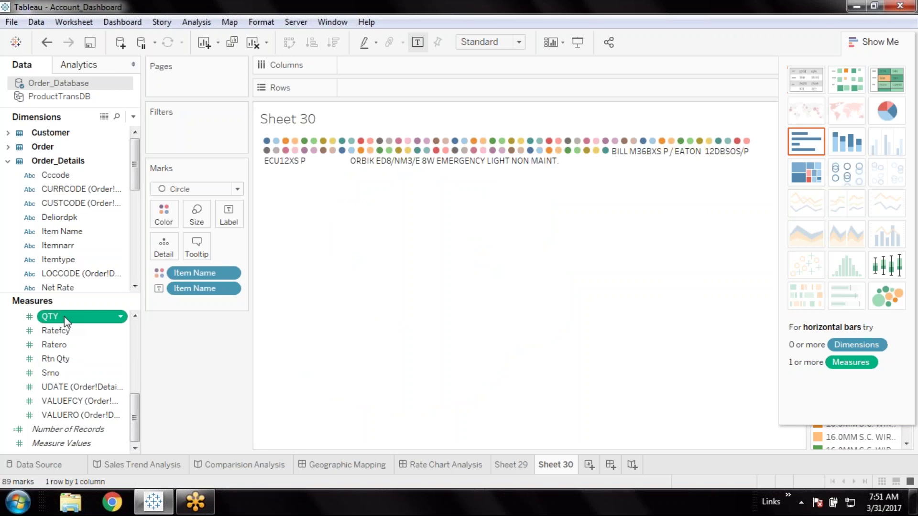
pyautogui.doubleClick(66, 317)
pyautogui.click(884, 305)
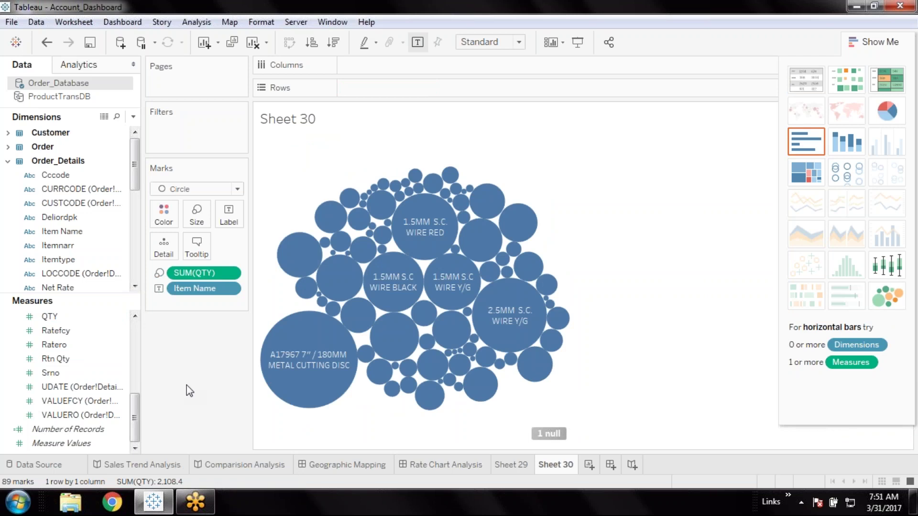
pyautogui.click(50, 359)
pyautogui.click(48, 317)
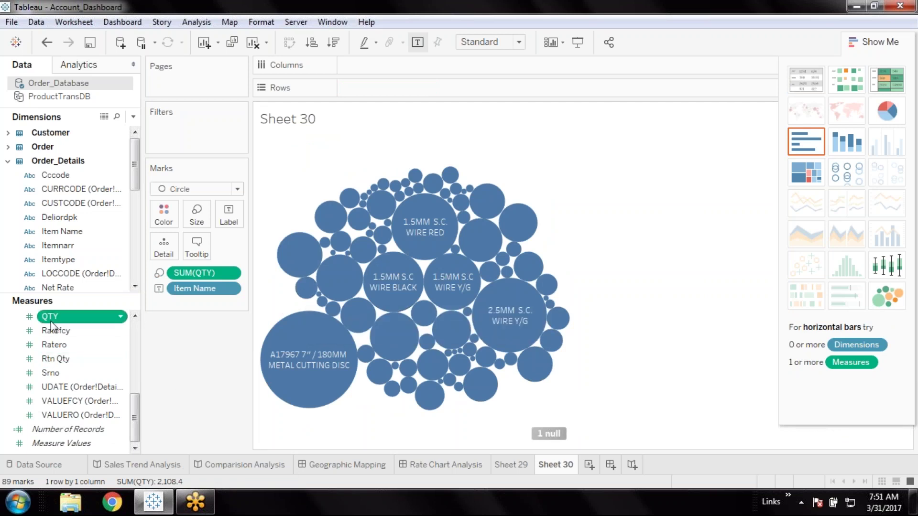
pyautogui.moveTo(48, 316)
pyautogui.mouseDown()
pyautogui.moveTo(180, 220)
pyautogui.moveTo(163, 215)
pyautogui.mouseUp()
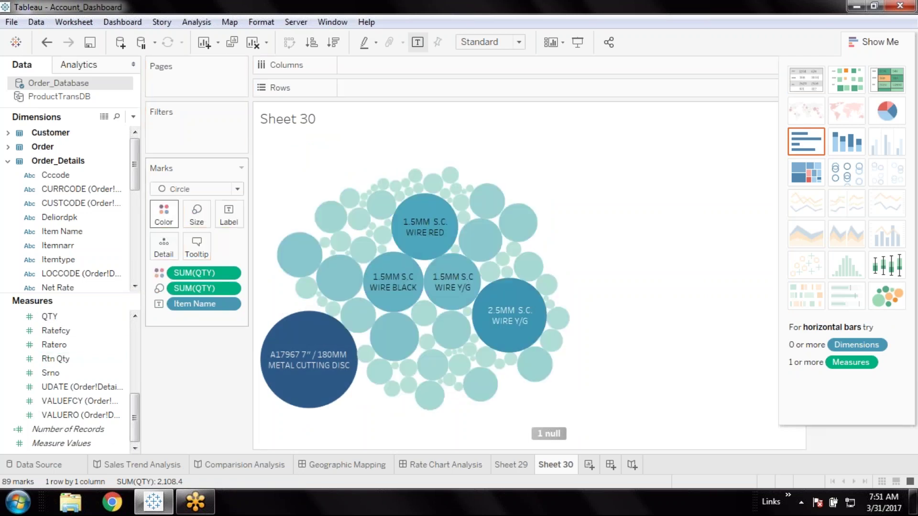
# Compare Sheet 30's QTY bubbles with Sheet 29's chart, ending on Sheet 30
pyautogui.click(508, 465)
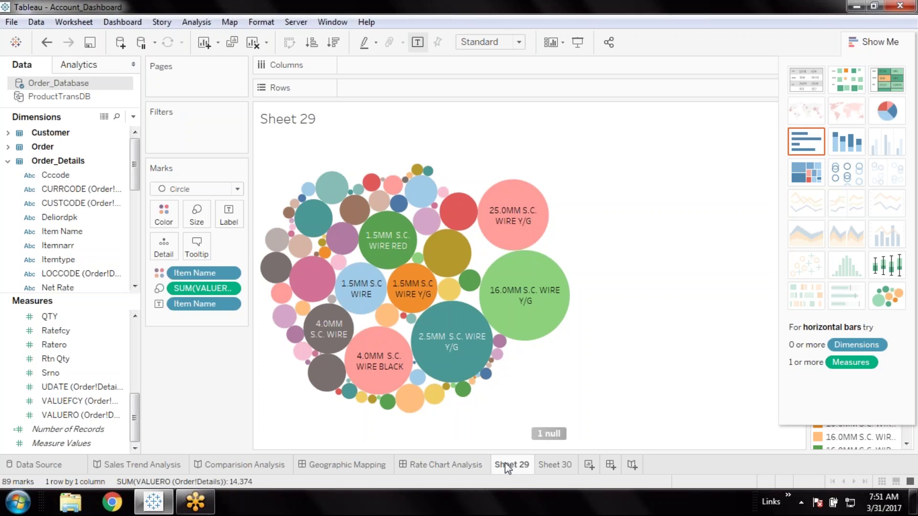
pyautogui.click(547, 465)
pyautogui.click(506, 464)
pyautogui.click(543, 467)
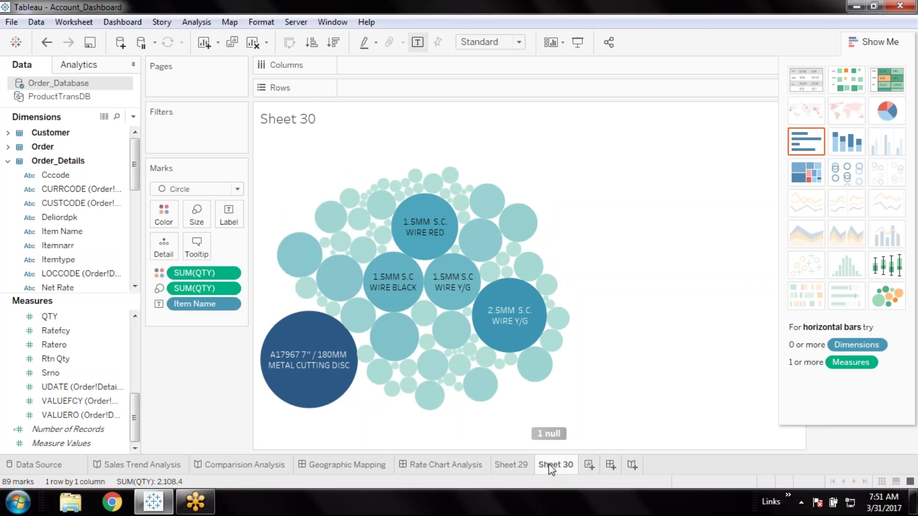
# Rename Sheet 29 to 'Item wise value'
pyautogui.doubleClick(525, 464)
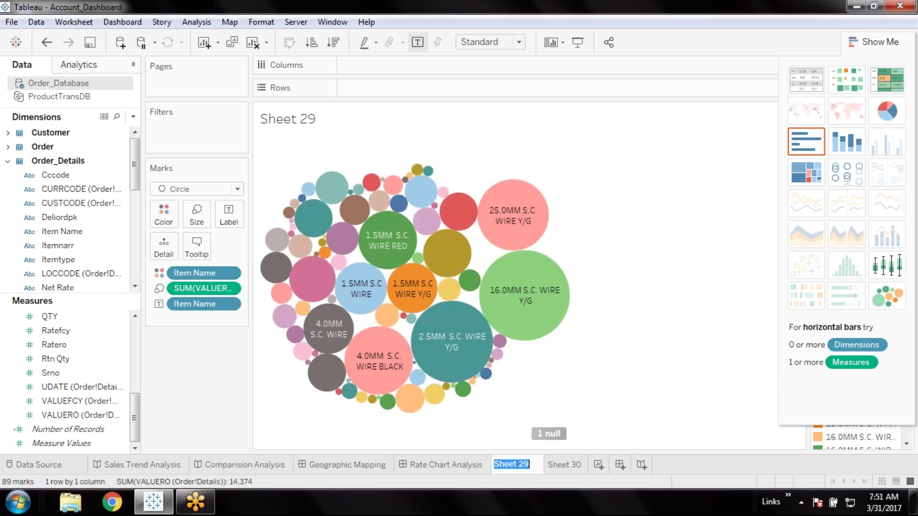
pyautogui.write('In')
pyautogui.press('BackSpace')
pyautogui.write('tem')
pyautogui.press('Return')
pyautogui.write('wise')
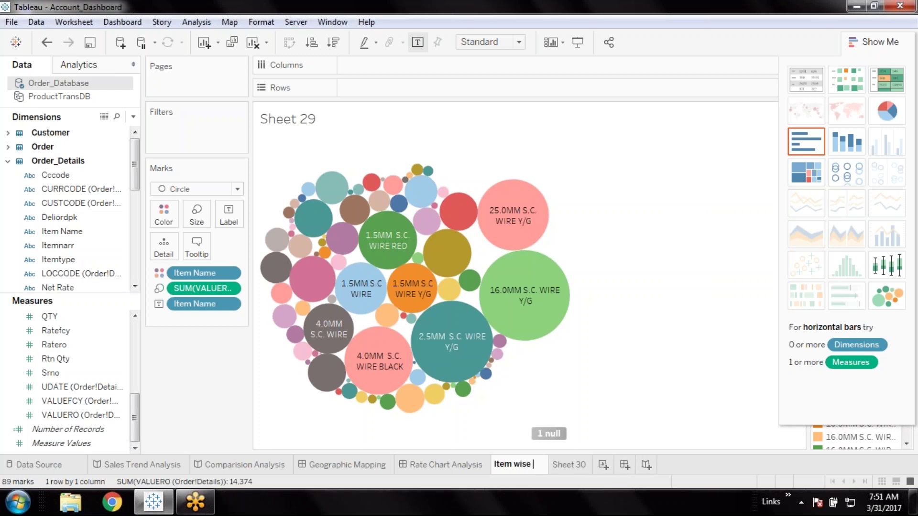
pyautogui.write(' value')
pyautogui.click(599, 469)
# Rename Sheet 30 to 'Inem wise stock'
pyautogui.doubleClick(598, 469)
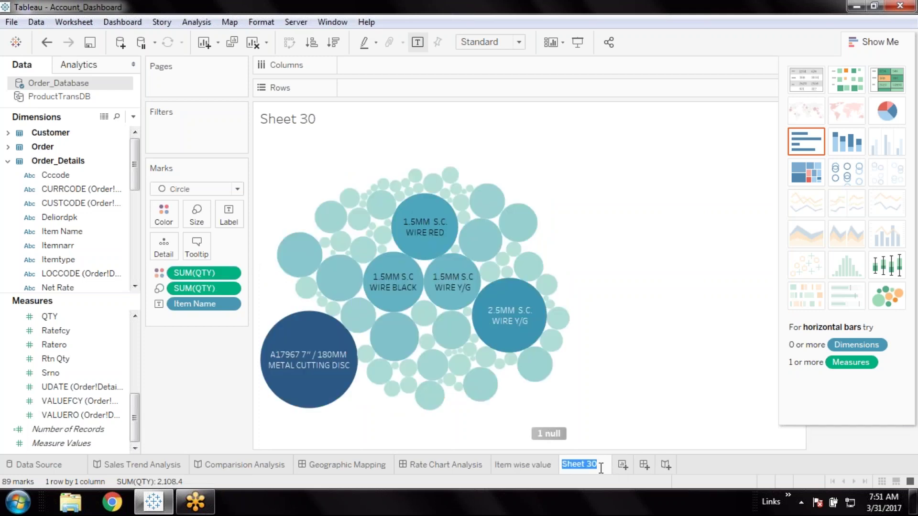
pyautogui.write('Ine')
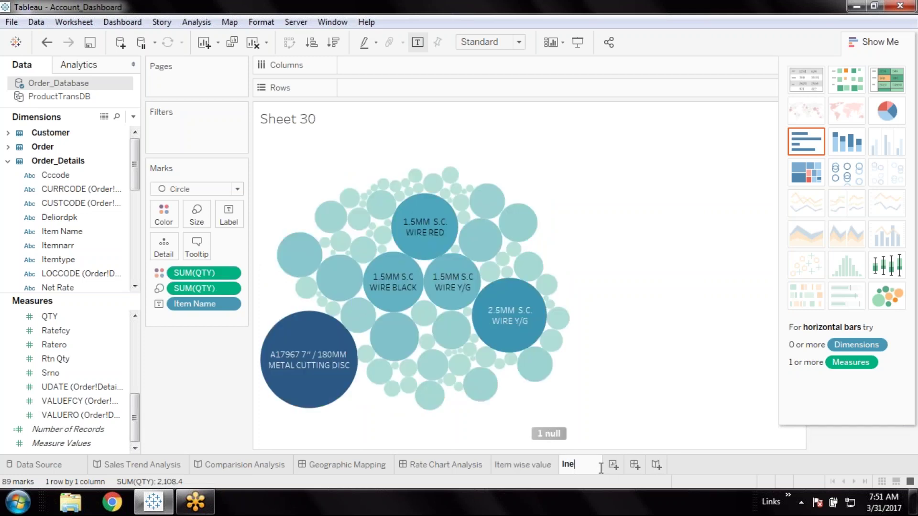
pyautogui.write('m wise')
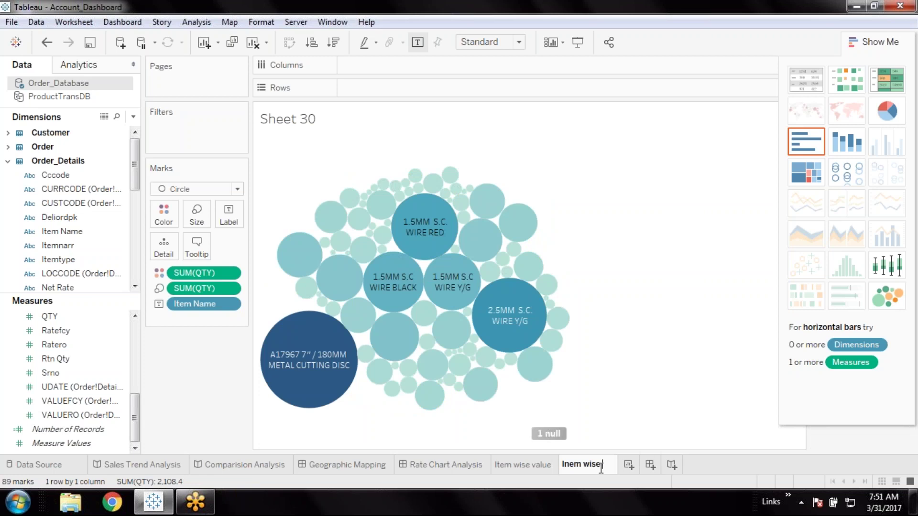
pyautogui.write(' stock')
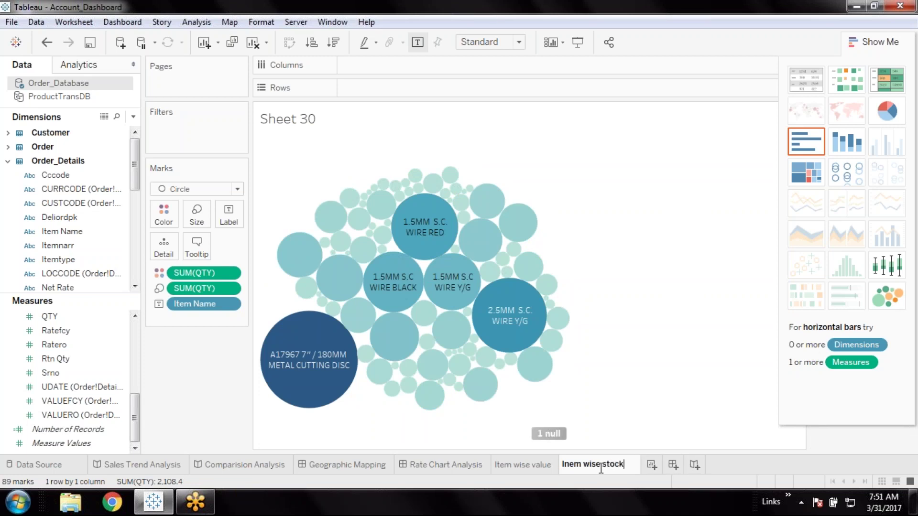
pyautogui.press('Return')
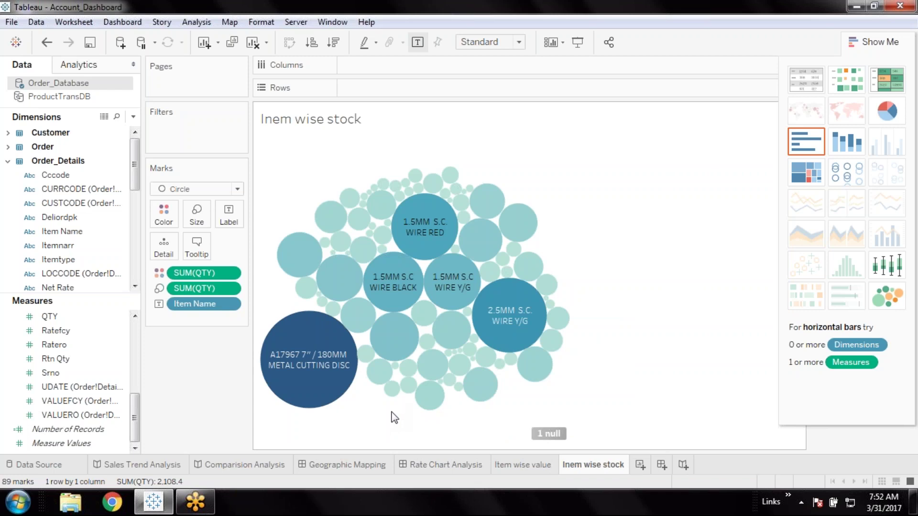
# Duplicate the Item wise value sheet as Sheet 31, adjust its mark type, and add VALUERO to Filters
pyautogui.click(516, 466)
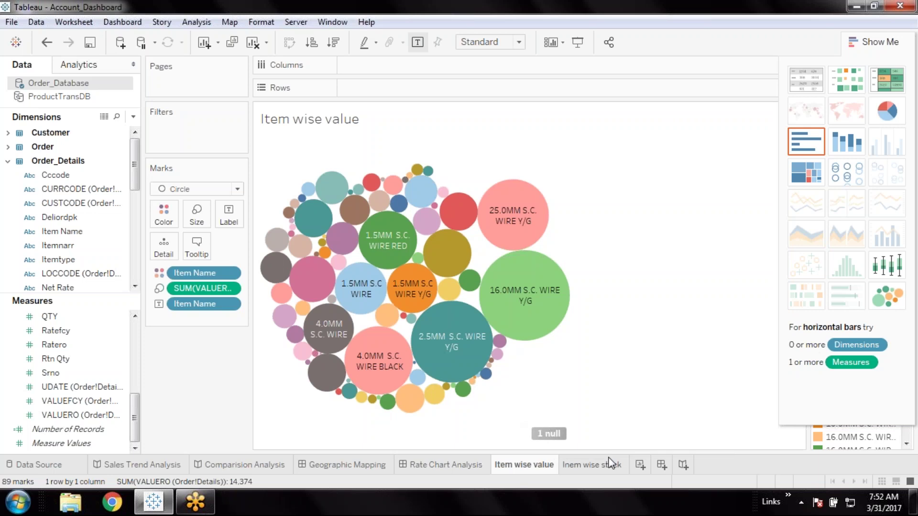
pyautogui.rightClick(539, 470)
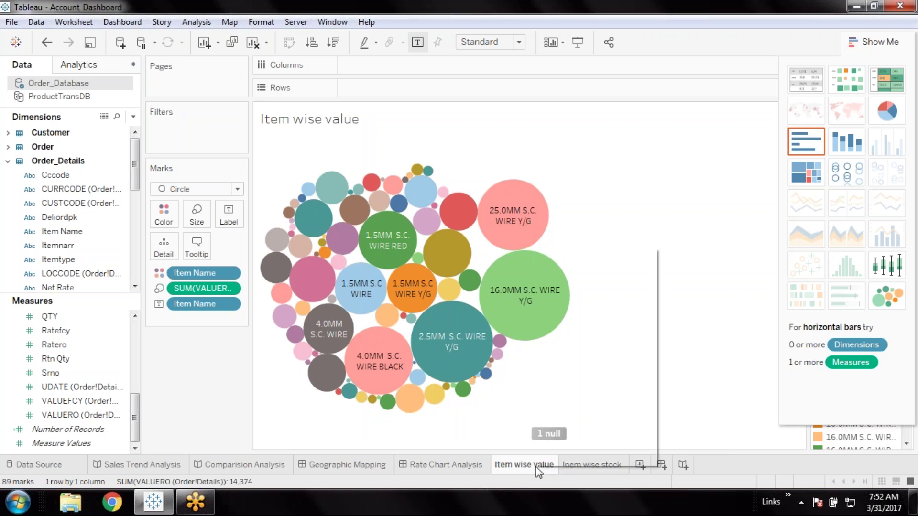
pyautogui.click(594, 373)
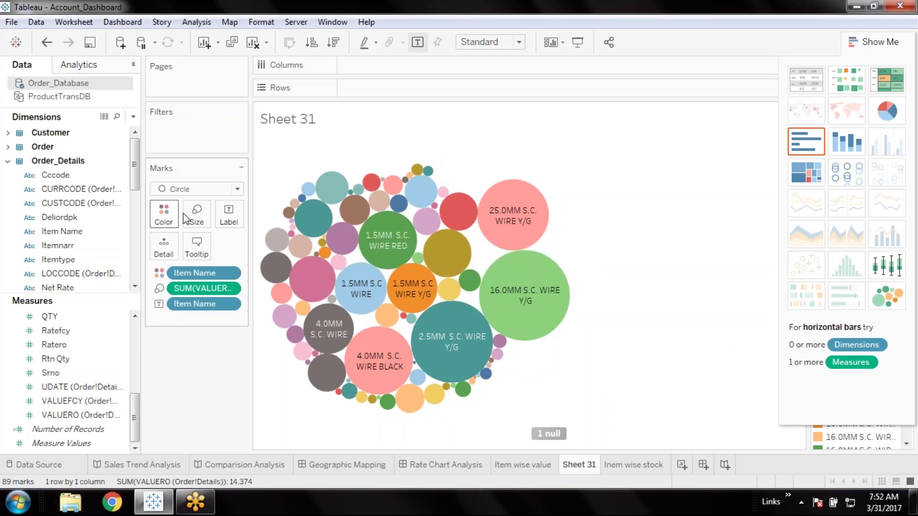
pyautogui.click(236, 192)
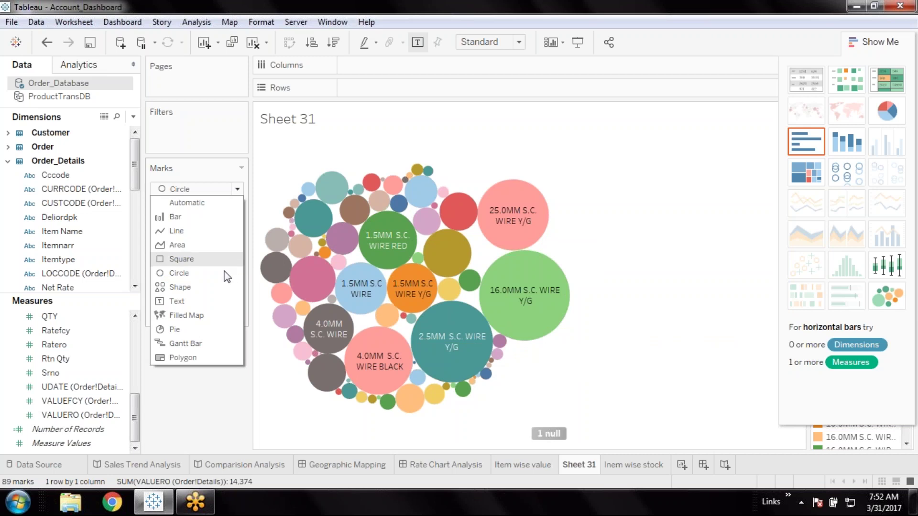
pyautogui.click(182, 302)
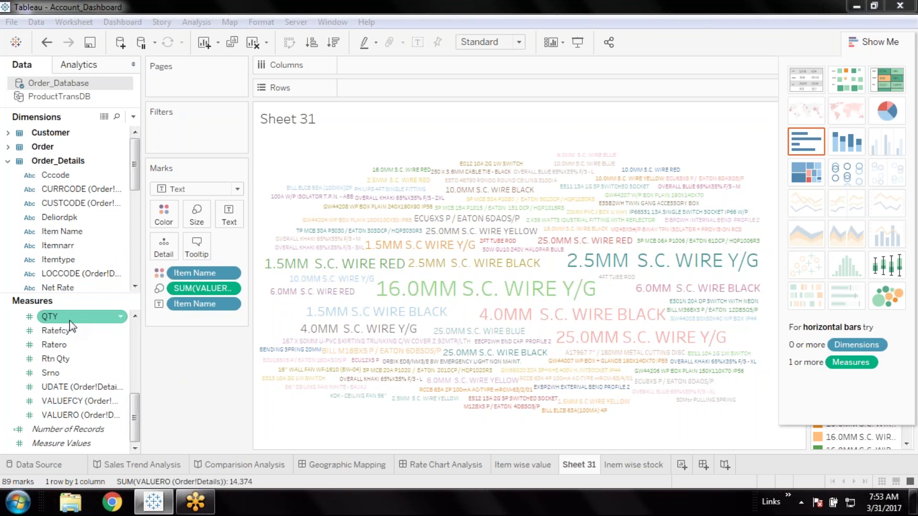
pyautogui.moveTo(76, 422); pyautogui.dragTo(194, 127)
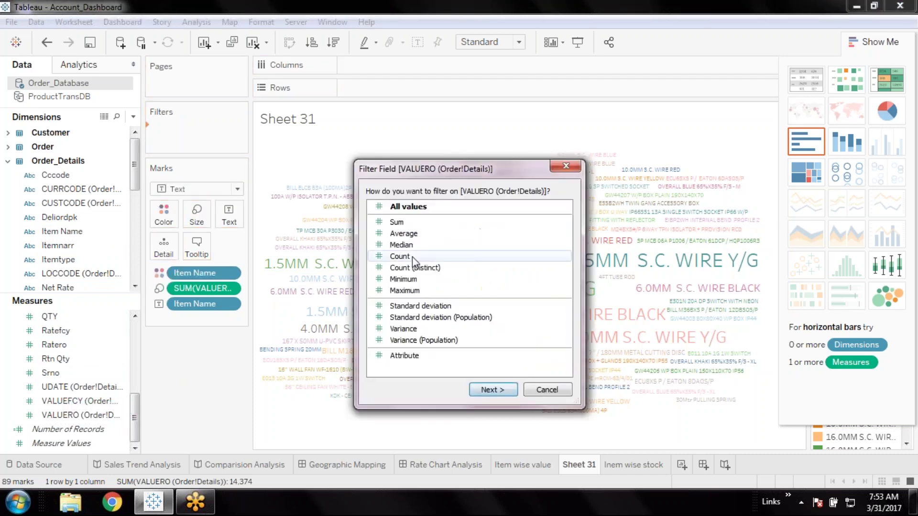
# Filter on summed VALUERO, trying upper bounds of 670, 298 and 104
pyautogui.click(396, 222)
pyautogui.click(497, 391)
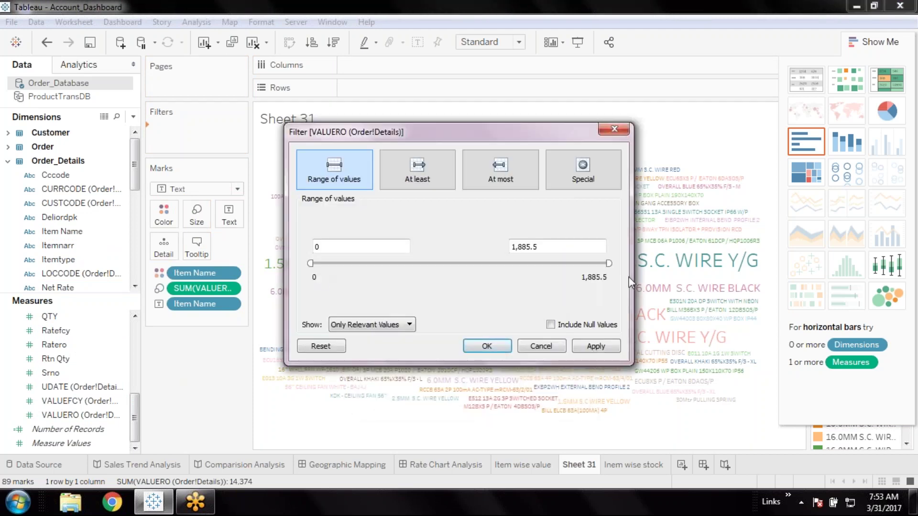
pyautogui.moveTo(610, 263); pyautogui.dragTo(420, 263)
pyautogui.click(595, 346)
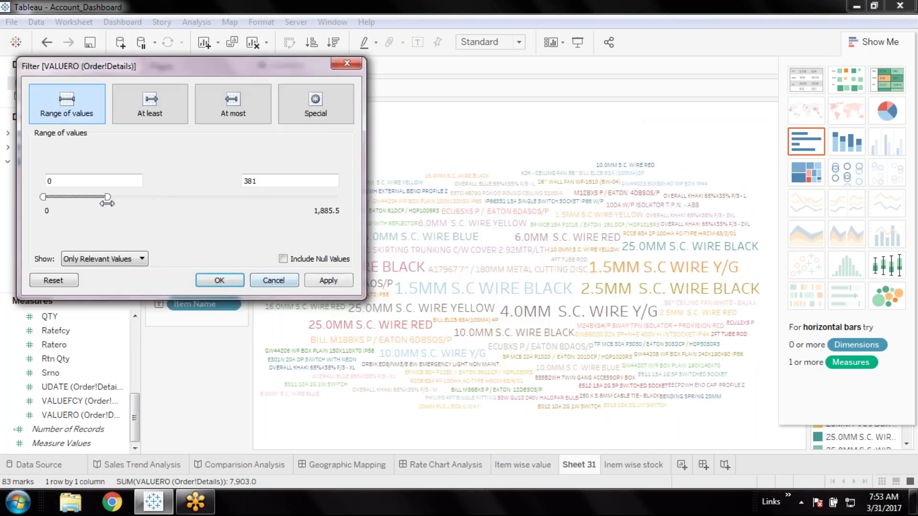
pyautogui.moveTo(106, 196); pyautogui.dragTo(95, 197)
pyautogui.click(325, 283)
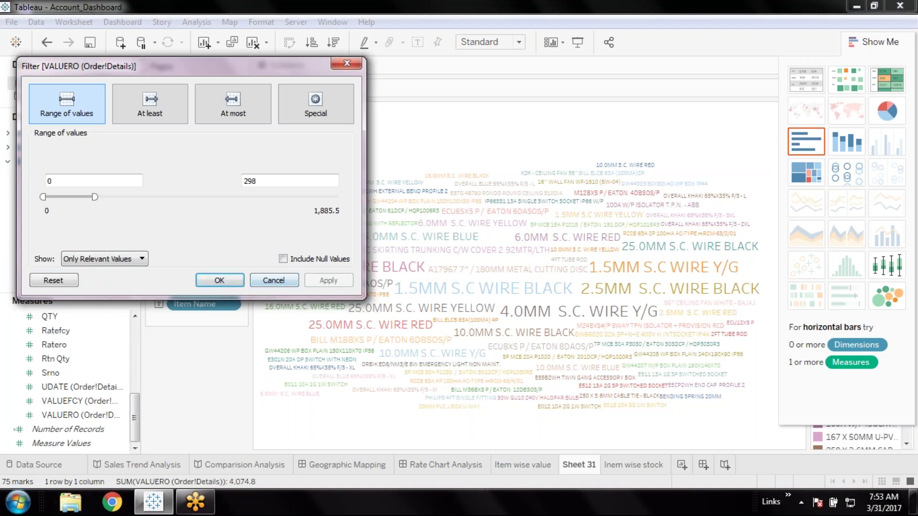
pyautogui.press('BackSpace')
pyautogui.press('BackSpace')
pyautogui.write('04')
pyautogui.press('Home')
pyautogui.press('Delete')
pyautogui.write('1')
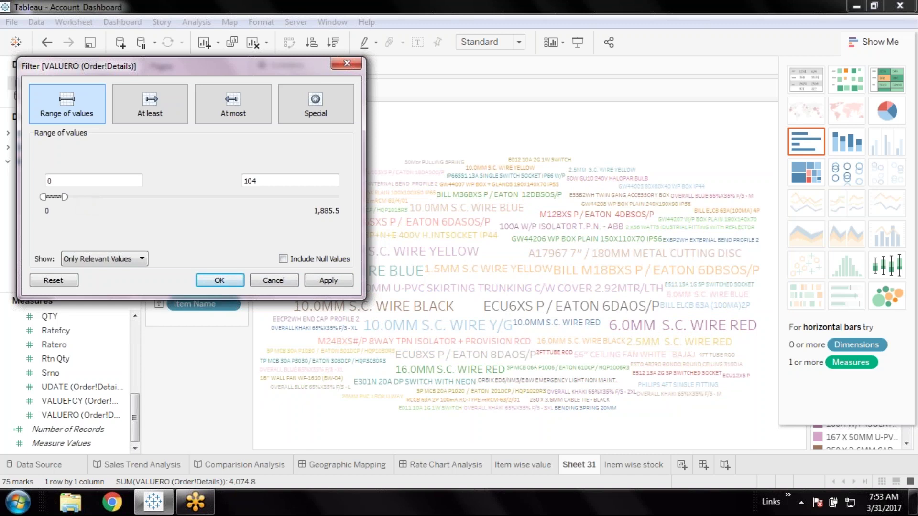
pyautogui.click(332, 283)
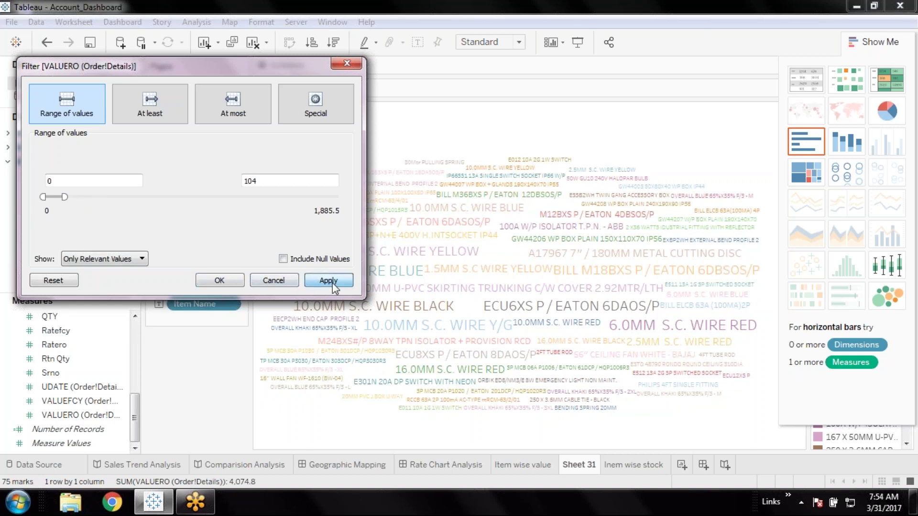
pyautogui.click(332, 281)
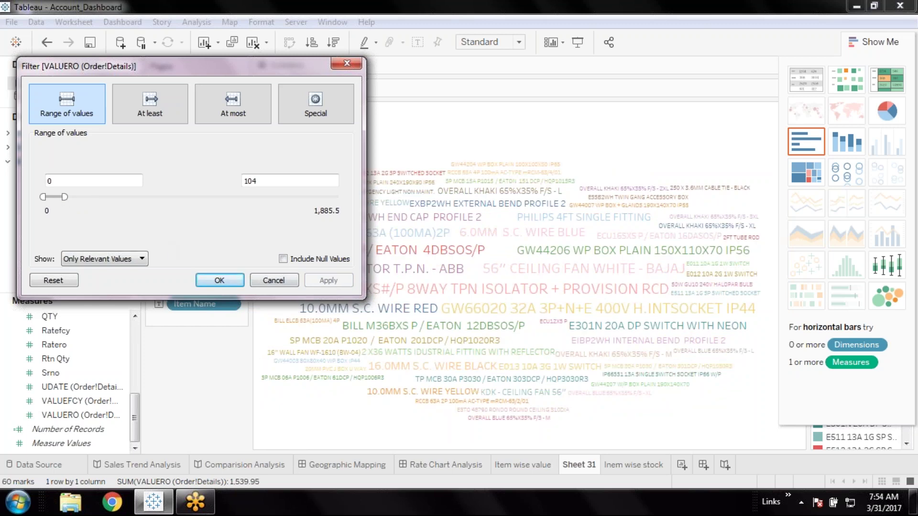
# Widen the VALUERO range to 99 through 1,885.5 and confirm the filter
pyautogui.moveTo(66, 197); pyautogui.dragTo(343, 198)
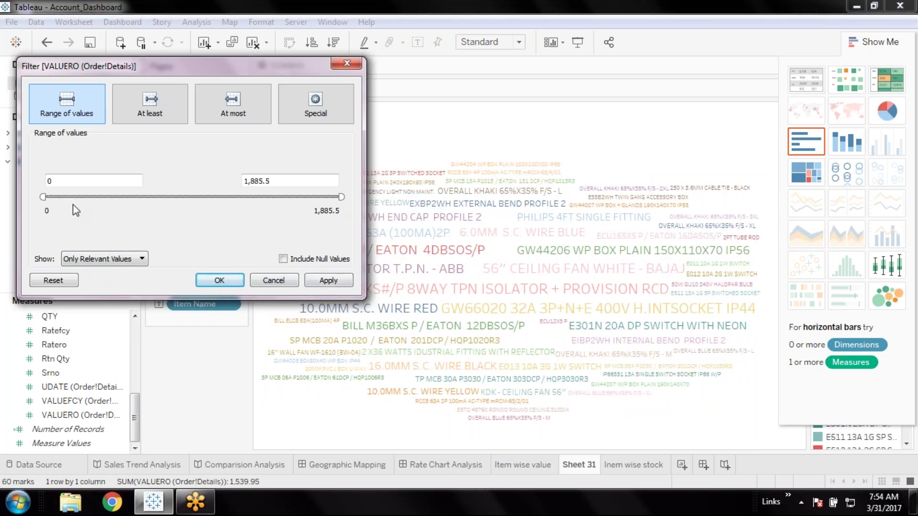
pyautogui.moveTo(44, 197); pyautogui.dragTo(234, 197)
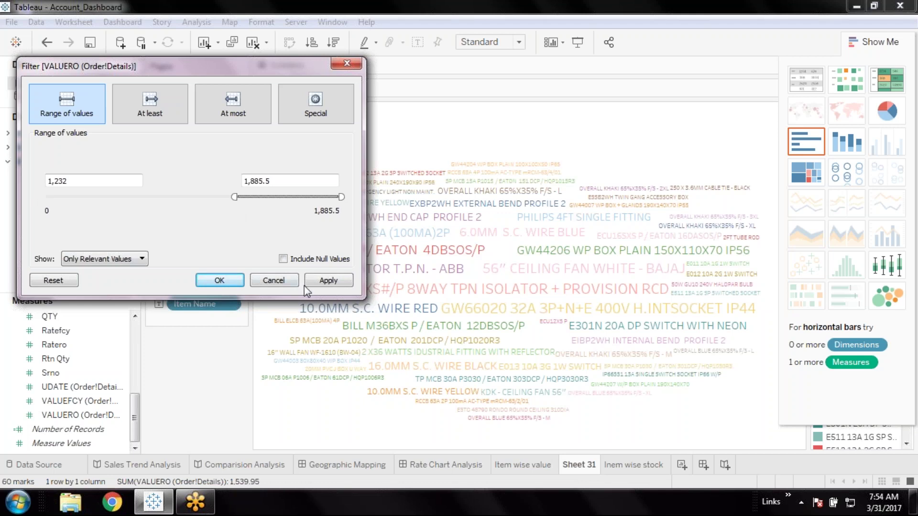
pyautogui.click(327, 282)
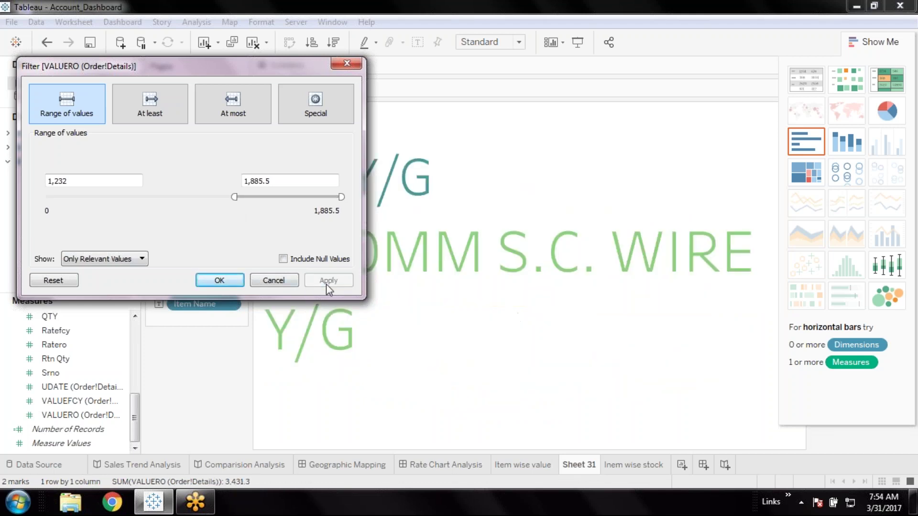
pyautogui.moveTo(234, 197); pyautogui.dragTo(177, 199)
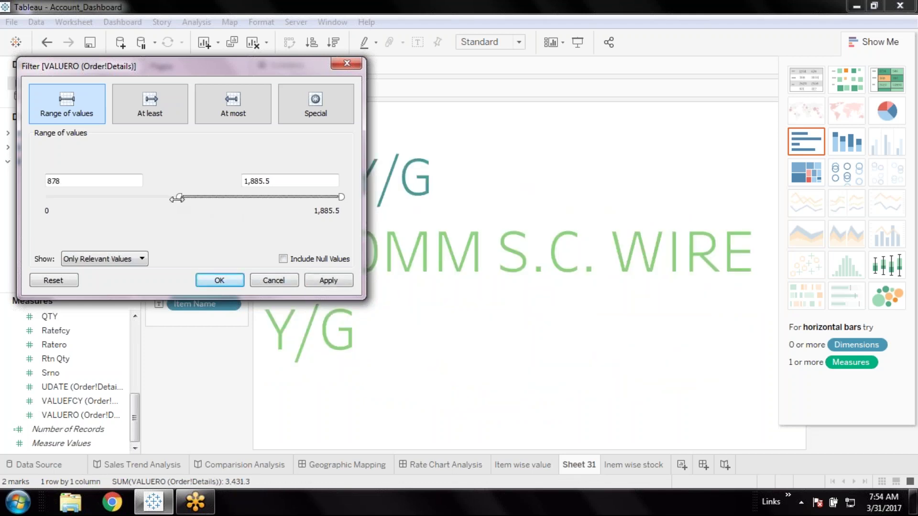
pyautogui.click(336, 277)
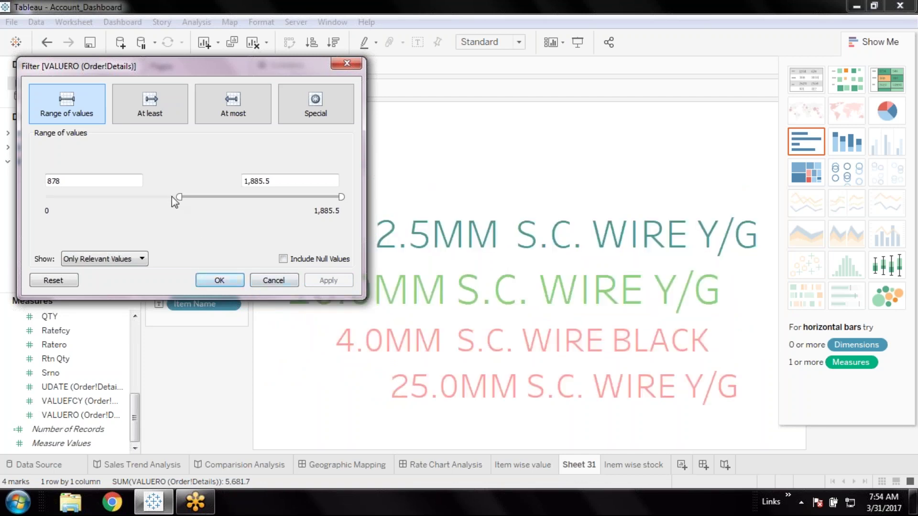
pyautogui.moveTo(179, 196); pyautogui.dragTo(127, 197)
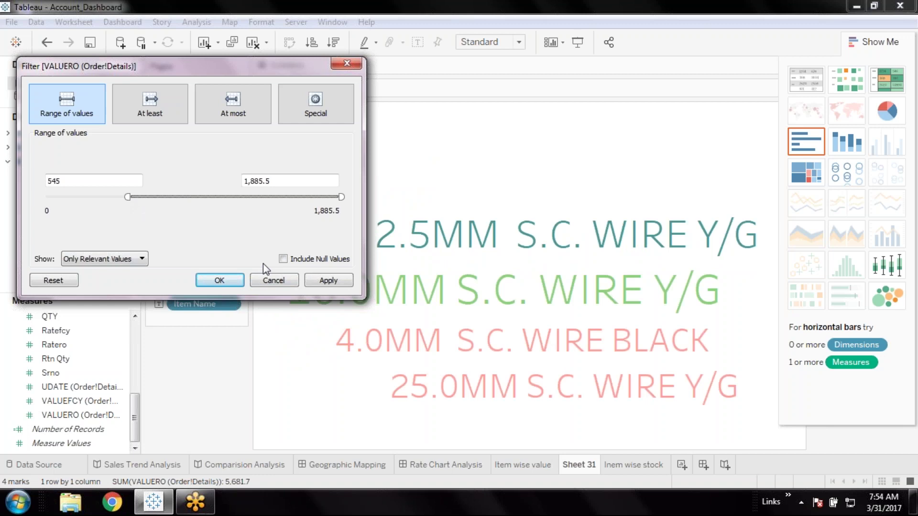
pyautogui.click(334, 283)
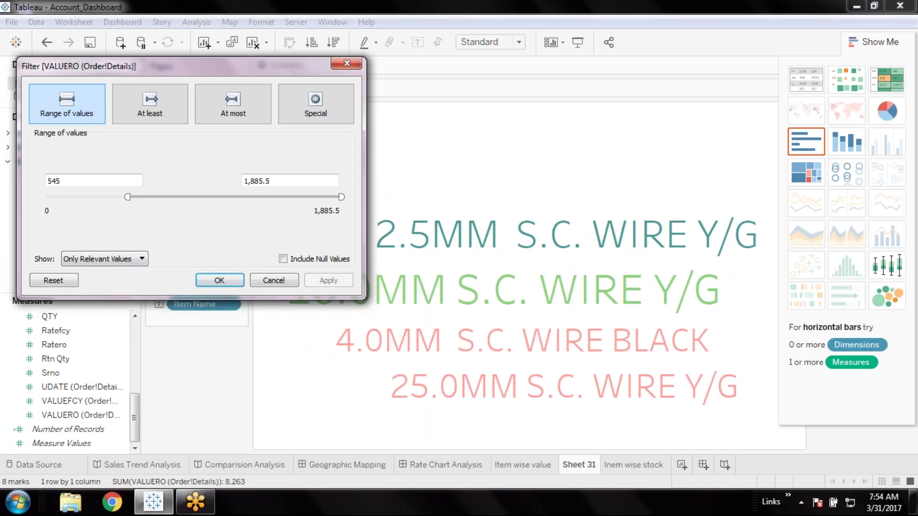
pyautogui.moveTo(127, 197); pyautogui.dragTo(89, 201)
pyautogui.click(323, 283)
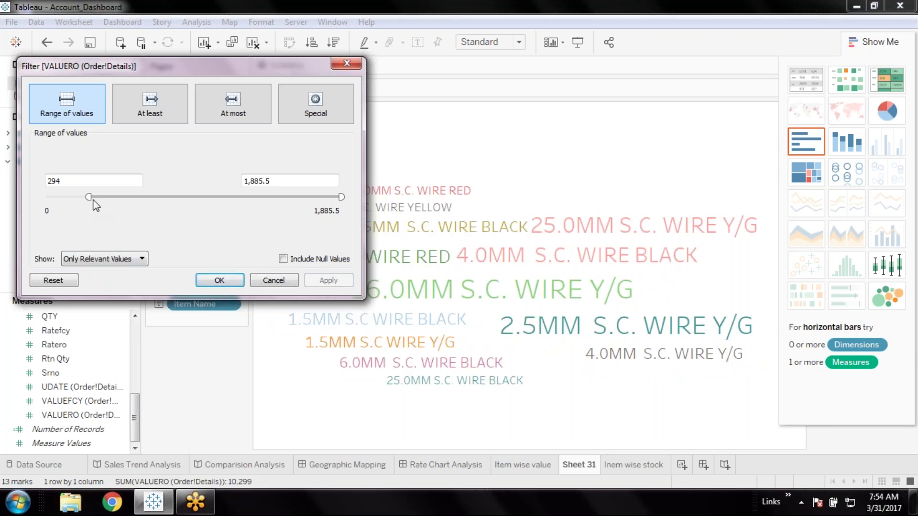
pyautogui.moveTo(92, 200); pyautogui.dragTo(61, 201)
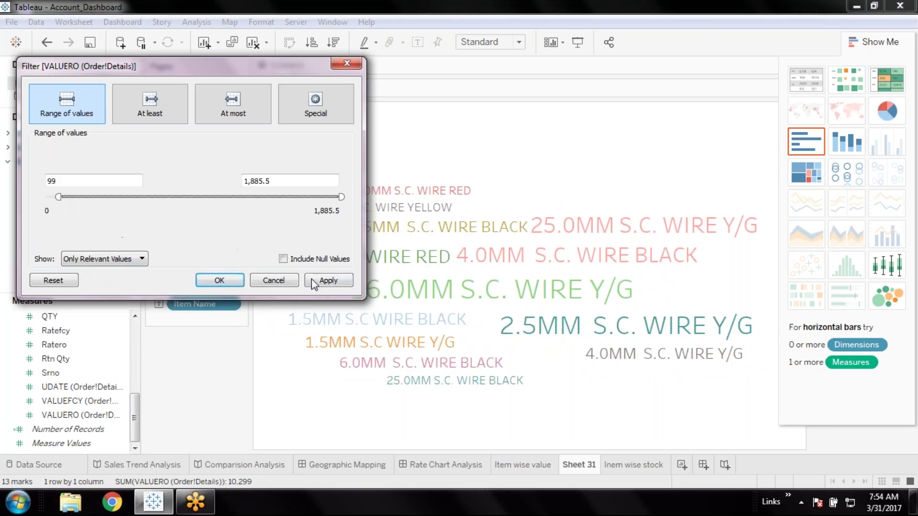
pyautogui.click(324, 282)
pyautogui.click(220, 281)
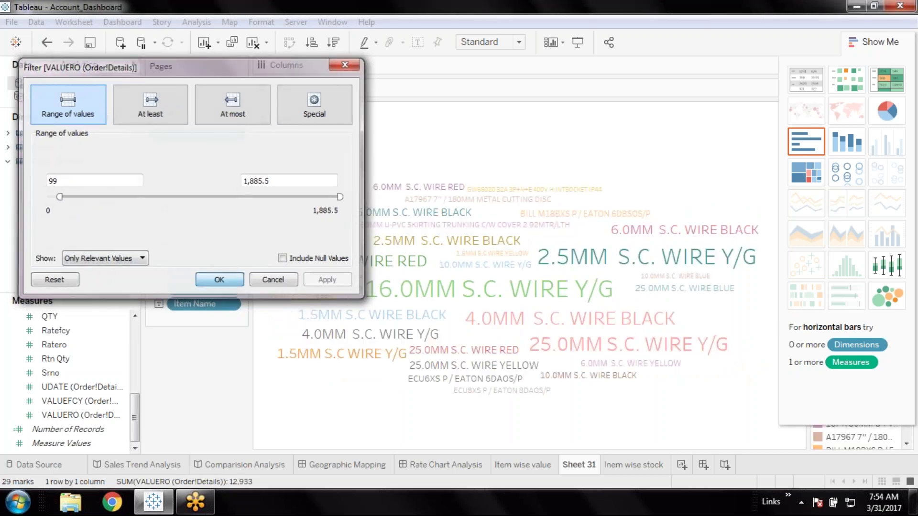
# Try colouring the words by total VALUERO, then undo back to item colours
pyautogui.moveTo(663, 213)
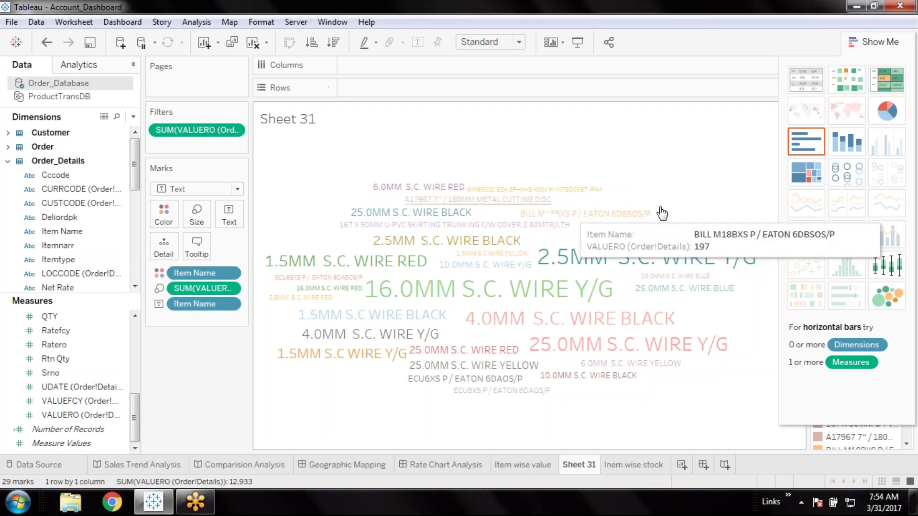
pyautogui.moveTo(406, 230)
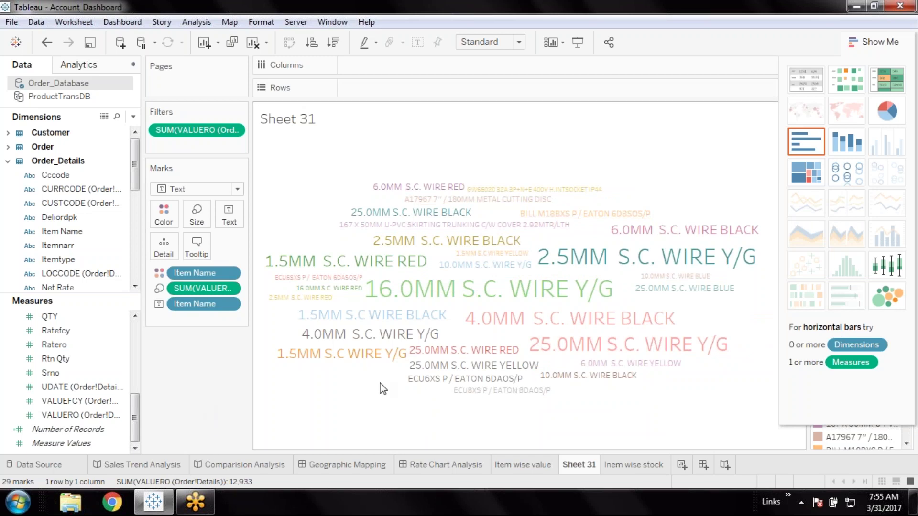
pyautogui.moveTo(582, 295)
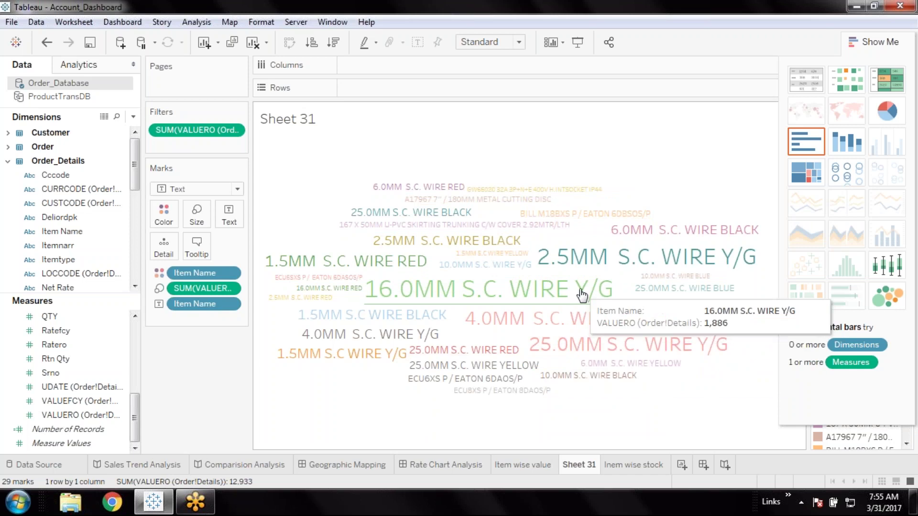
pyautogui.moveTo(599, 268)
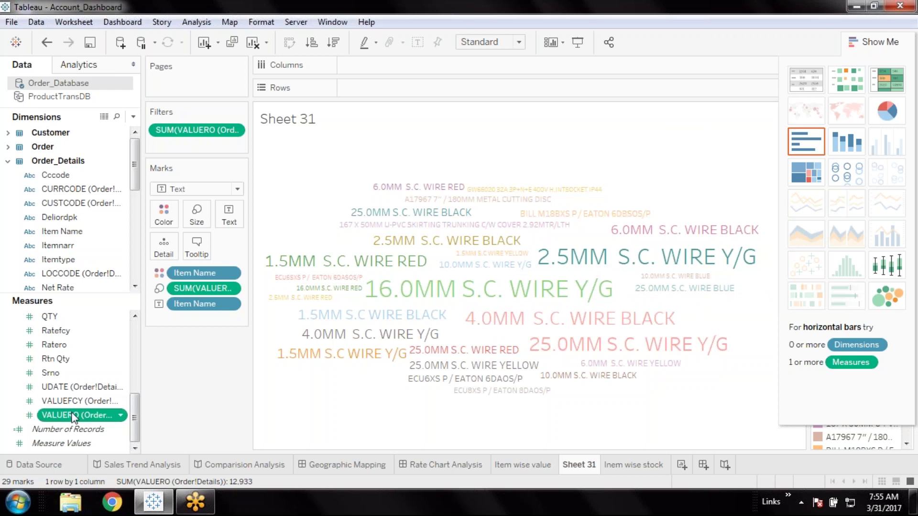
pyautogui.moveTo(73, 417); pyautogui.dragTo(164, 213)
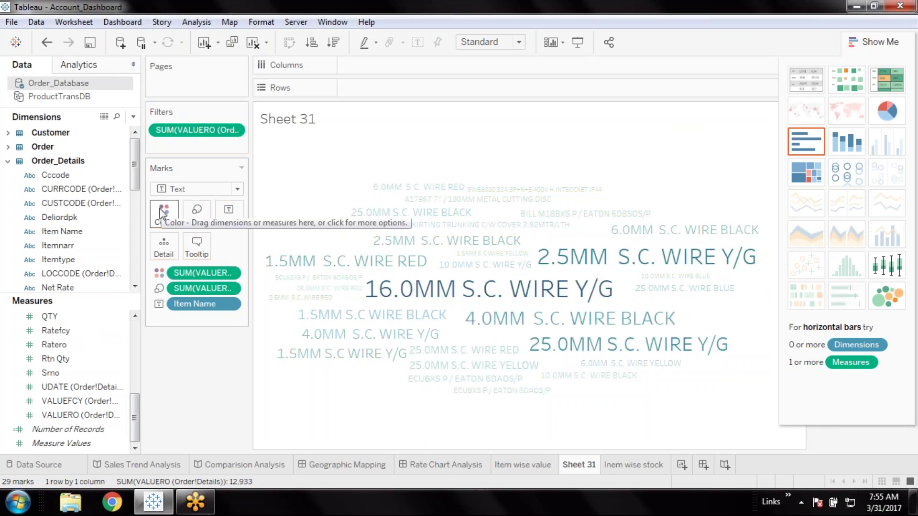
pyautogui.hotkey('ctrl', 'z')
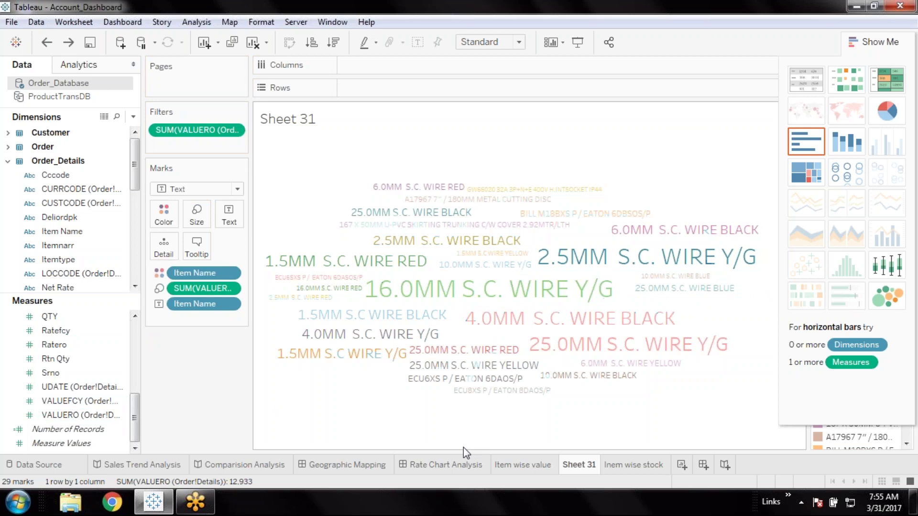
# Assign the Hue Circle palette to the item colours and save the workbook
pyautogui.click(163, 216)
pyautogui.click(220, 259)
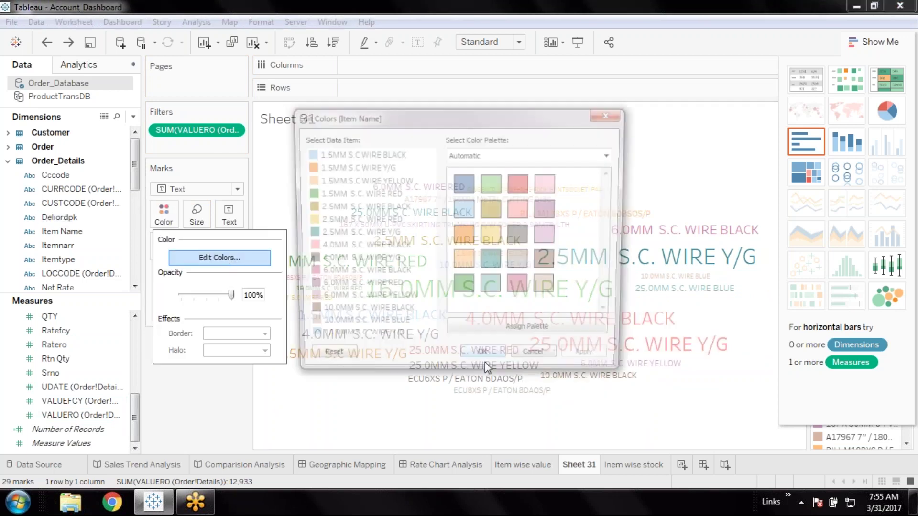
pyautogui.click(583, 154)
pyautogui.click(484, 478)
pyautogui.click(535, 335)
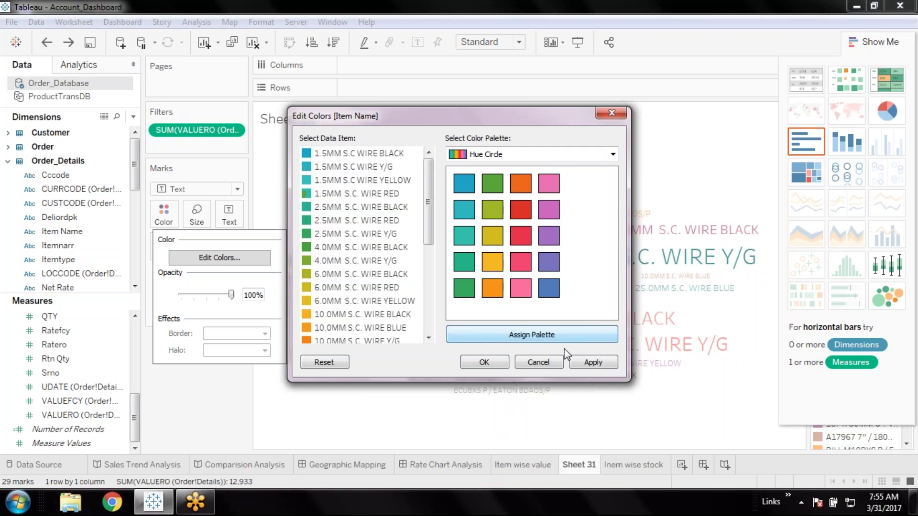
pyautogui.click(494, 364)
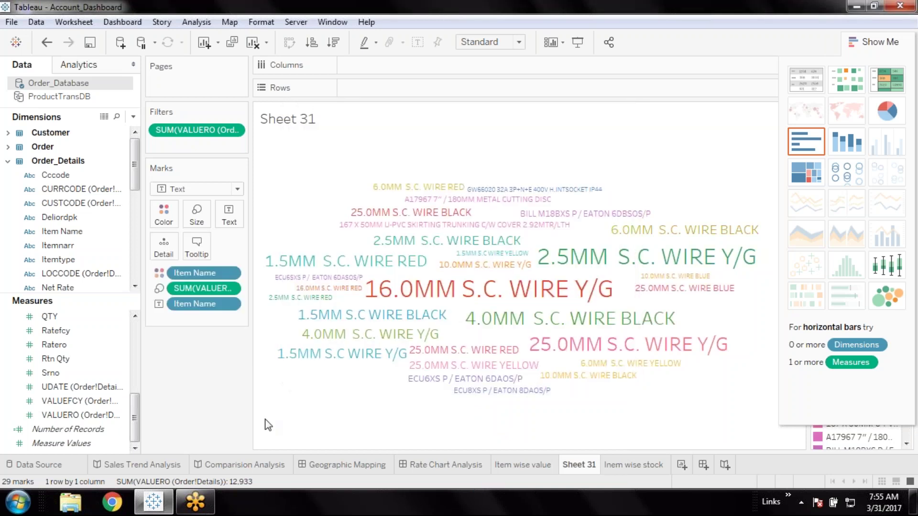
pyautogui.click(90, 42)
# Rename Sheet 31 to 'Item wise work cloud'
pyautogui.doubleClick(581, 469)
pyautogui.write('Item wise ')
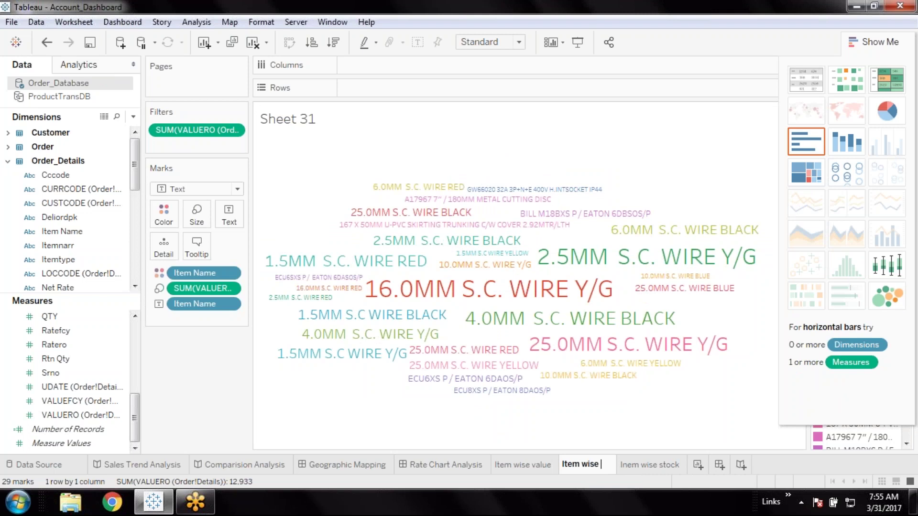
pyautogui.write('work cloud')
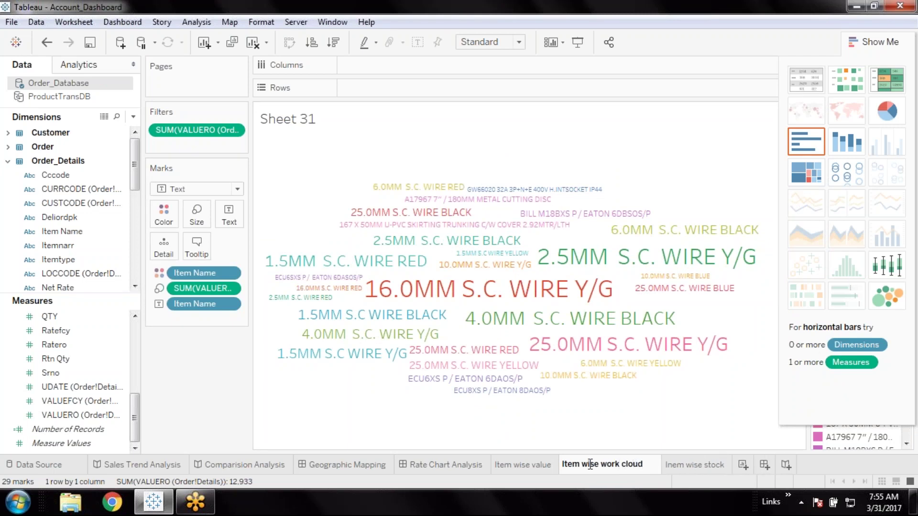
pyautogui.press('Return')
# Review the three item sheets, save the workbook, and create blank Sheet 32
pyautogui.click(525, 465)
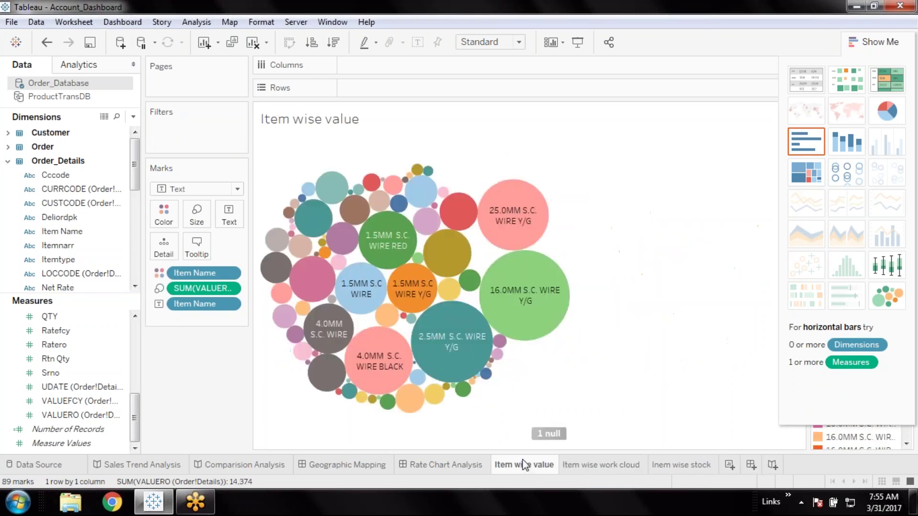
pyautogui.click(676, 466)
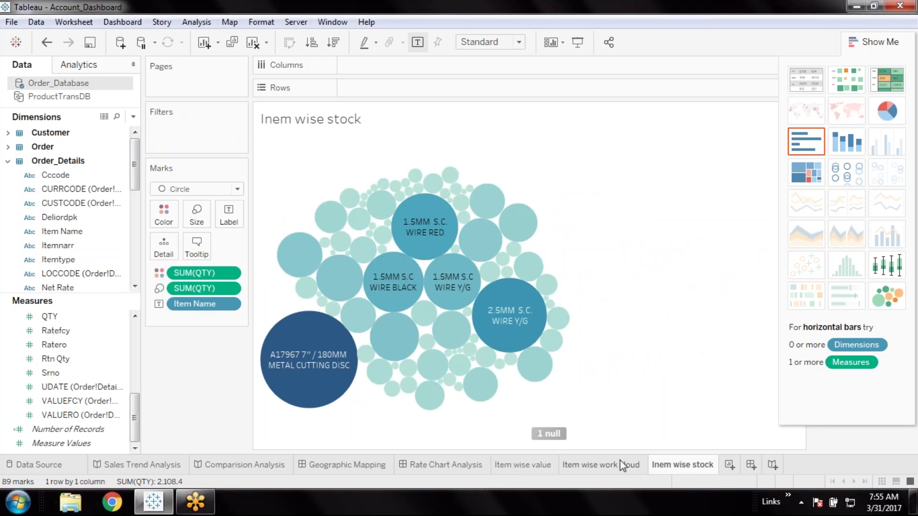
pyautogui.click(636, 464)
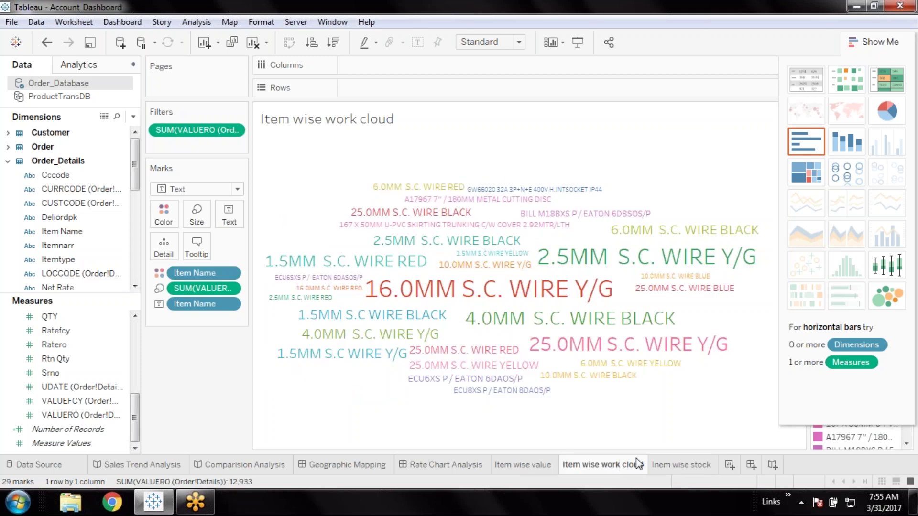
pyautogui.click(89, 44)
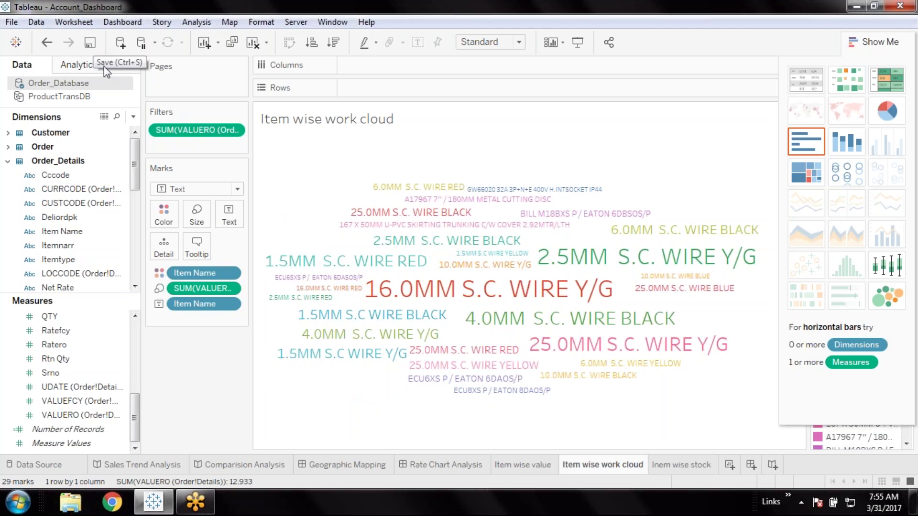
pyautogui.moveTo(672, 458)
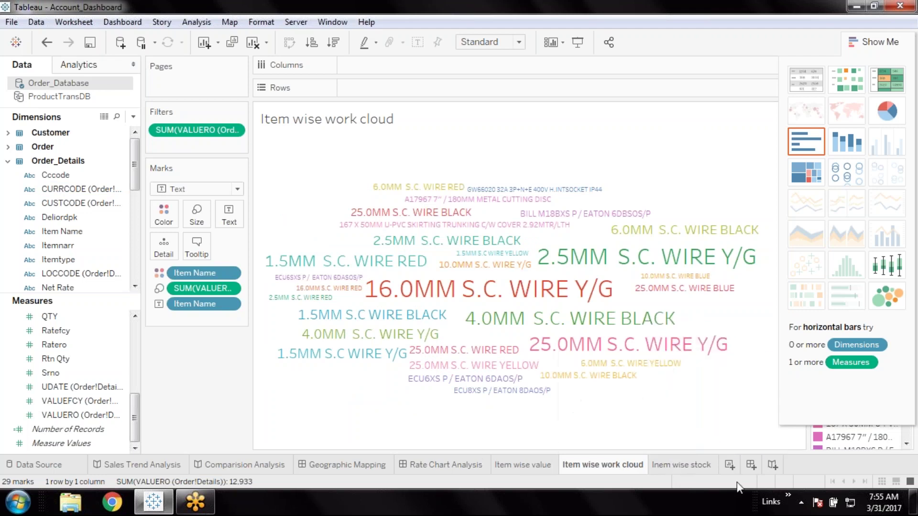
pyautogui.click(730, 464)
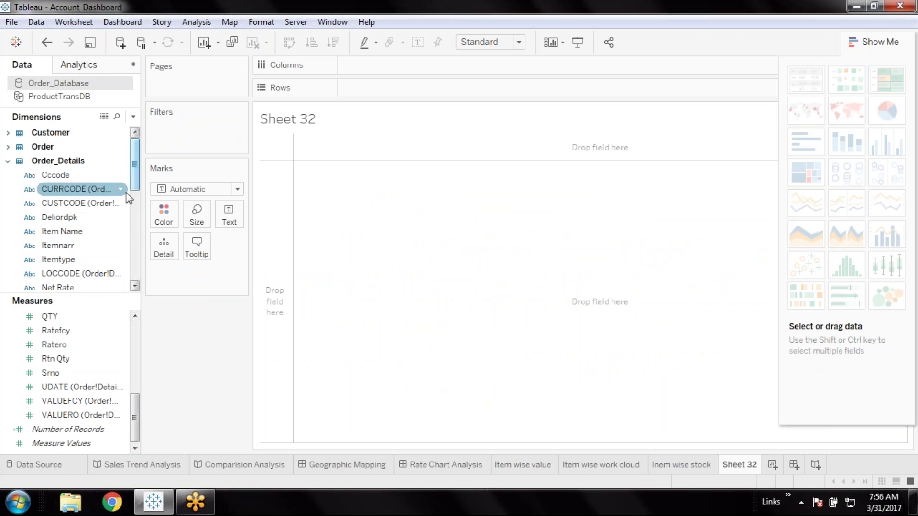
# List every Deliord No from the Order table with its summed Net Amt
pyautogui.click(95, 218)
pyautogui.click(7, 147)
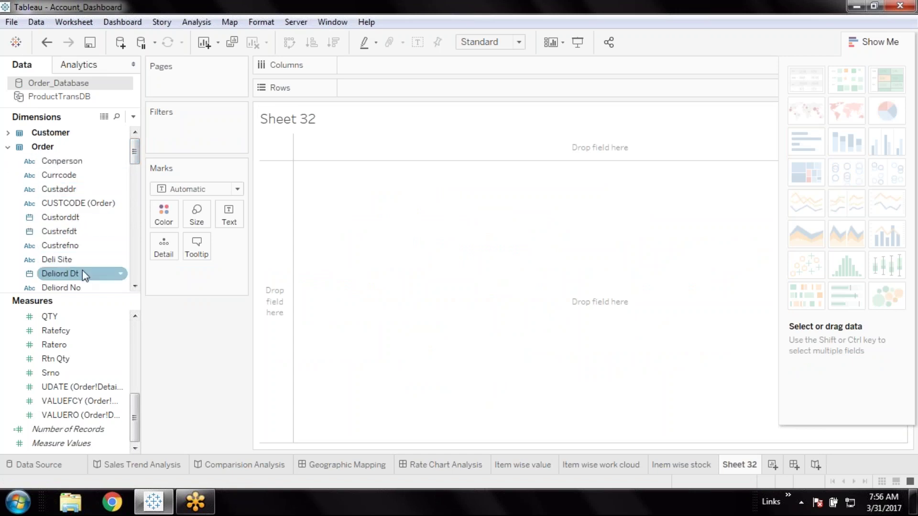
pyautogui.scroll(-1, 73, 199)
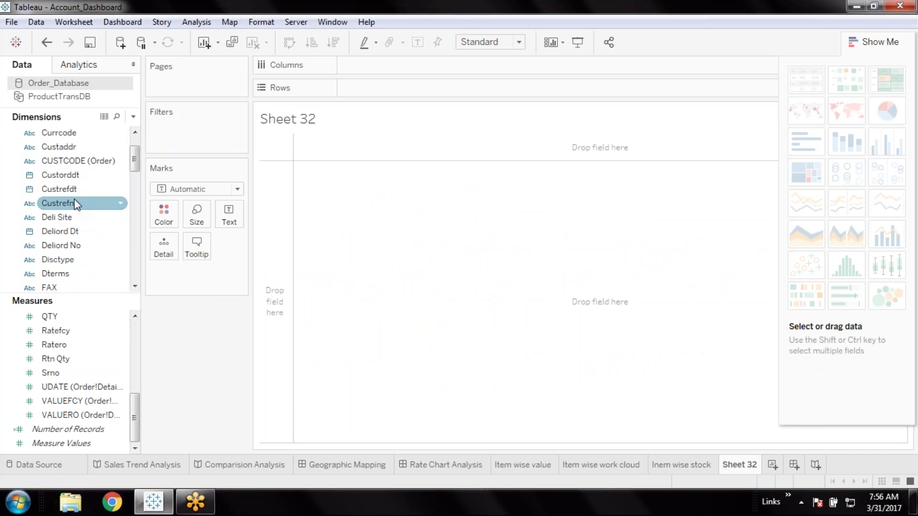
pyautogui.click(74, 248)
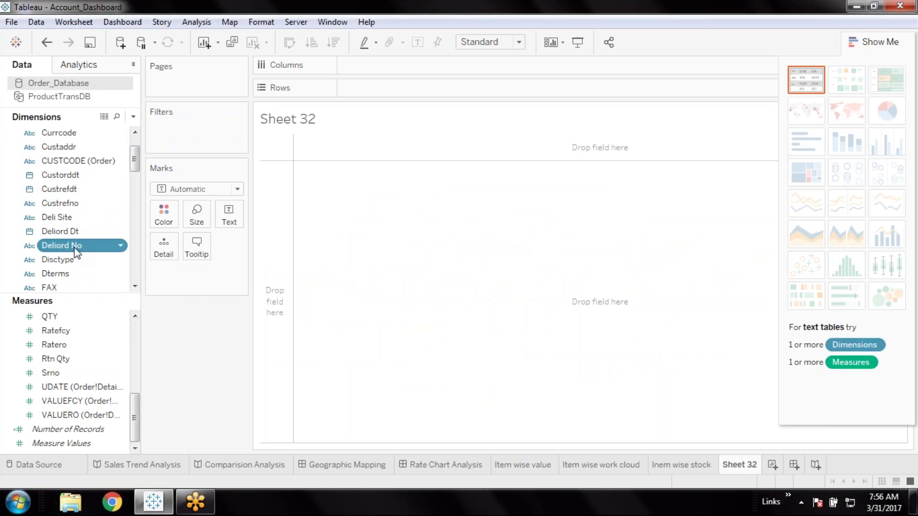
pyautogui.doubleClick(73, 247)
pyautogui.scroll(1, 79, 358)
pyautogui.scroll(1, 79, 358)
pyautogui.click(89, 361)
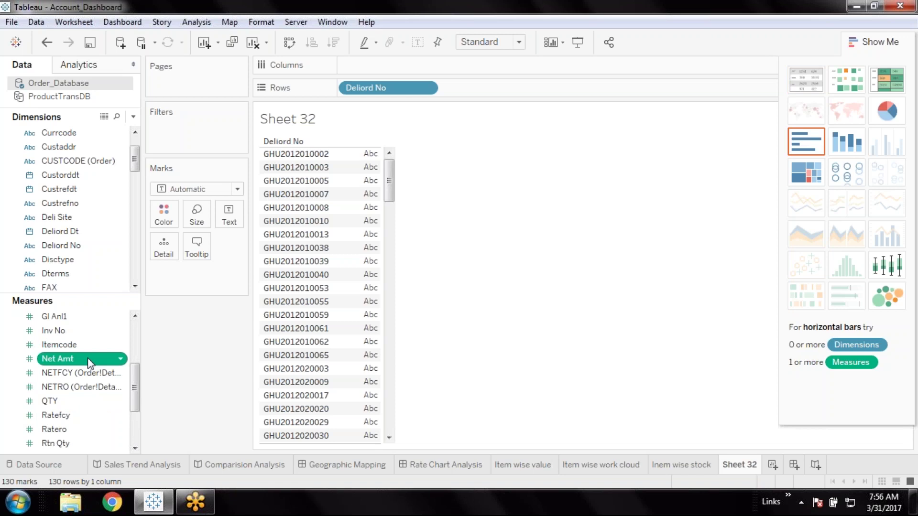
pyautogui.doubleClick(89, 361)
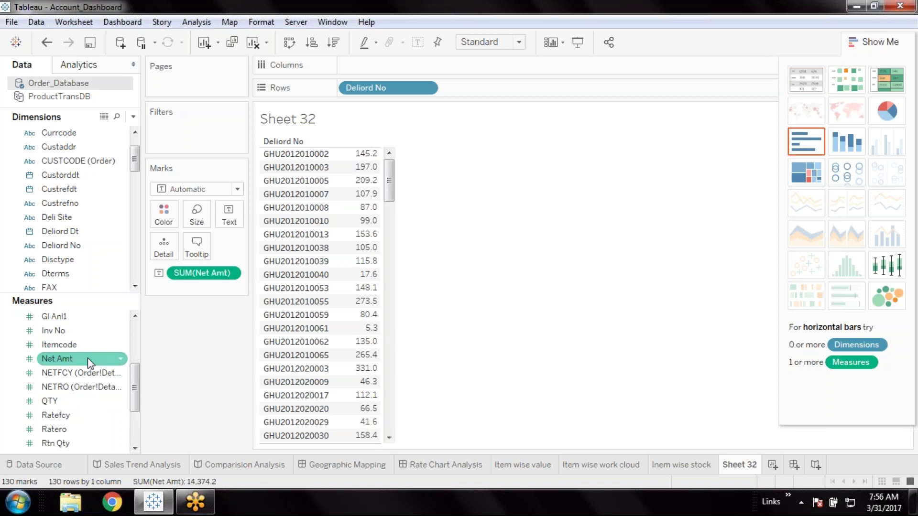
# Convert to packed bubbles with Text marks, coloured by Net Amt, and add a Net Amt filter
pyautogui.click(875, 305)
pyautogui.click(237, 189)
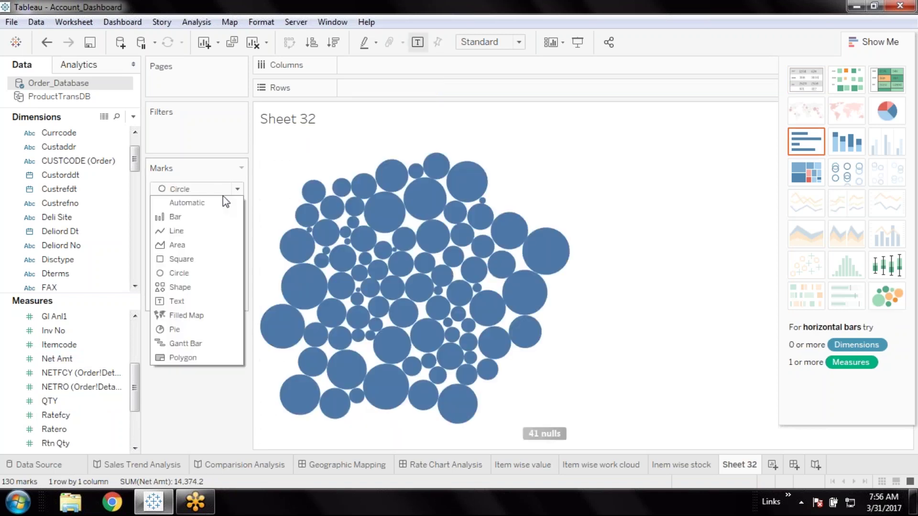
pyautogui.click(193, 302)
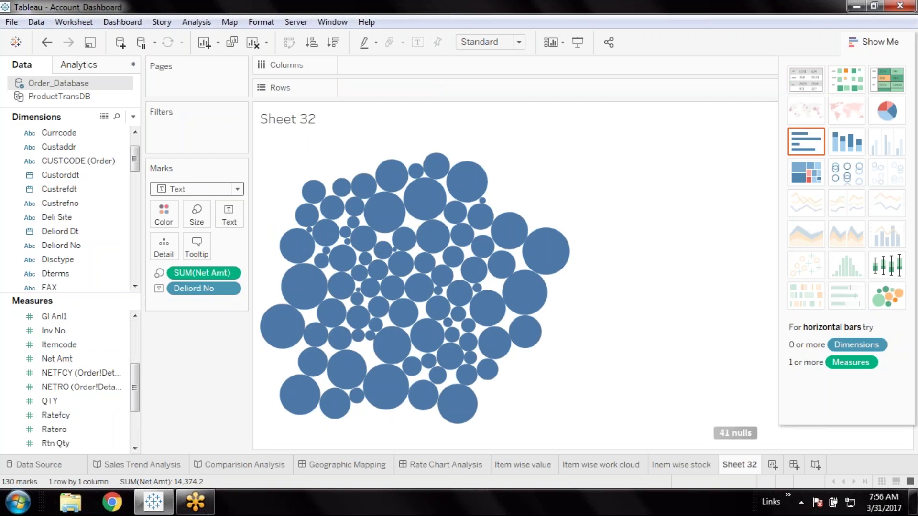
pyautogui.click(74, 404)
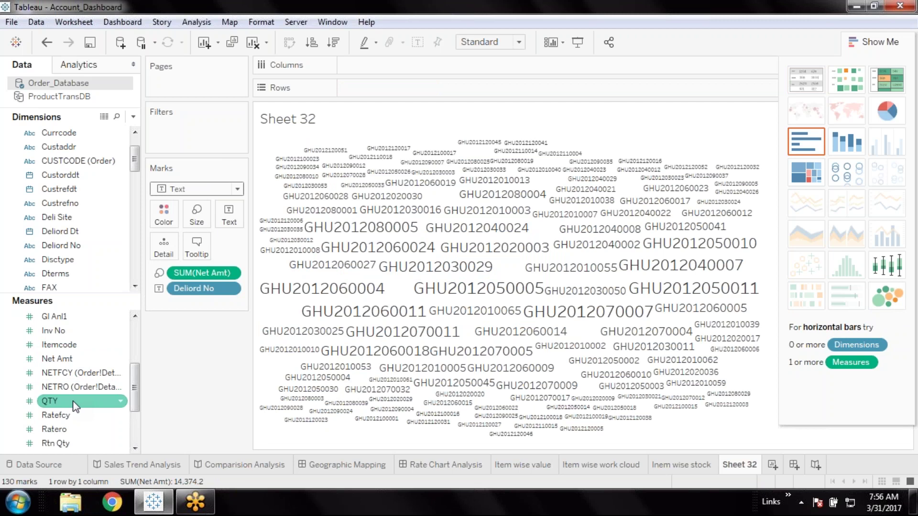
pyautogui.moveTo(62, 360); pyautogui.dragTo(164, 216)
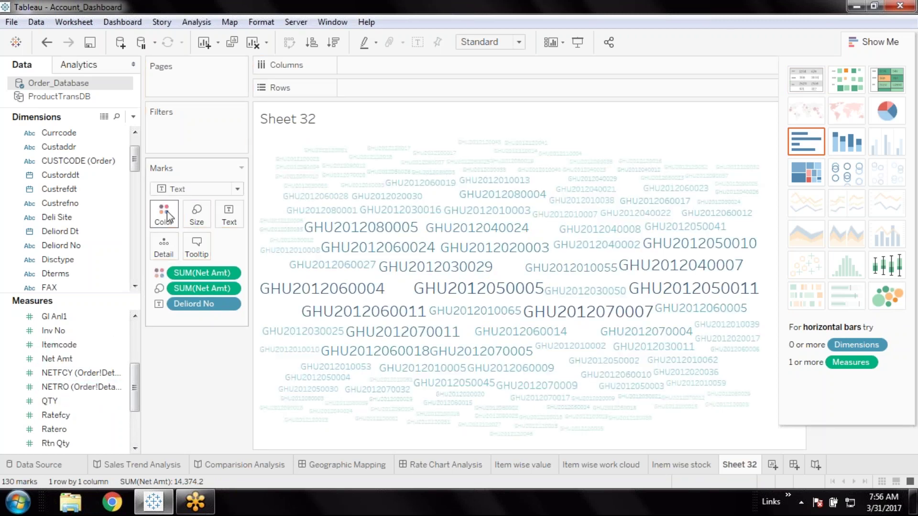
pyautogui.moveTo(50, 360); pyautogui.dragTo(494, 389)
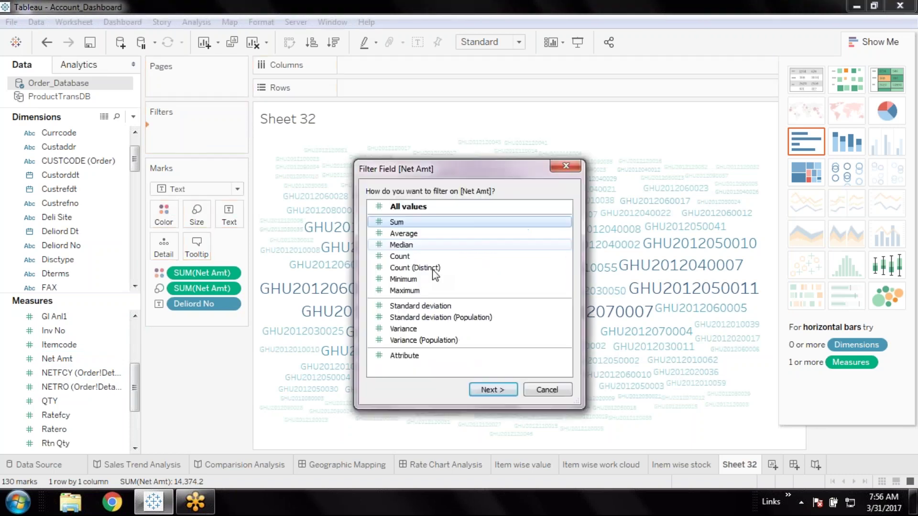
# Restrict summed Net Amt to the range 240 through 514
pyautogui.click(493, 390)
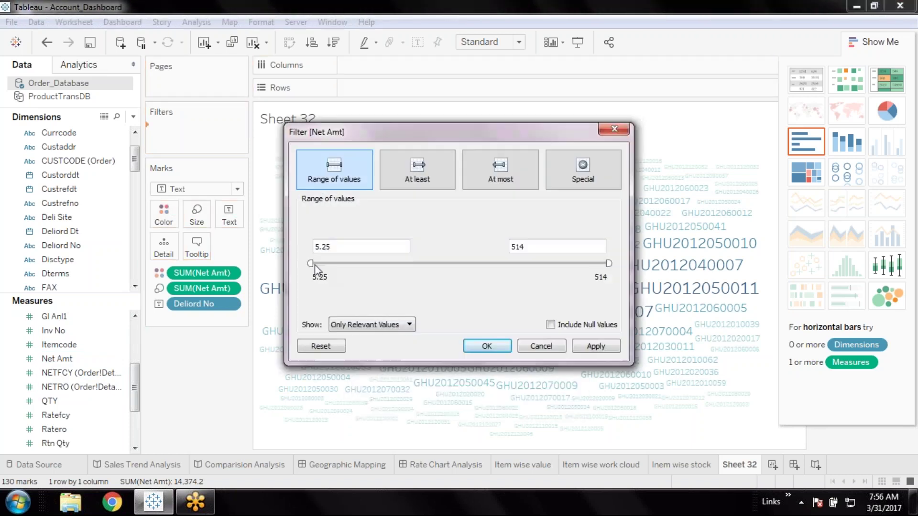
pyautogui.moveTo(311, 263); pyautogui.dragTo(445, 263)
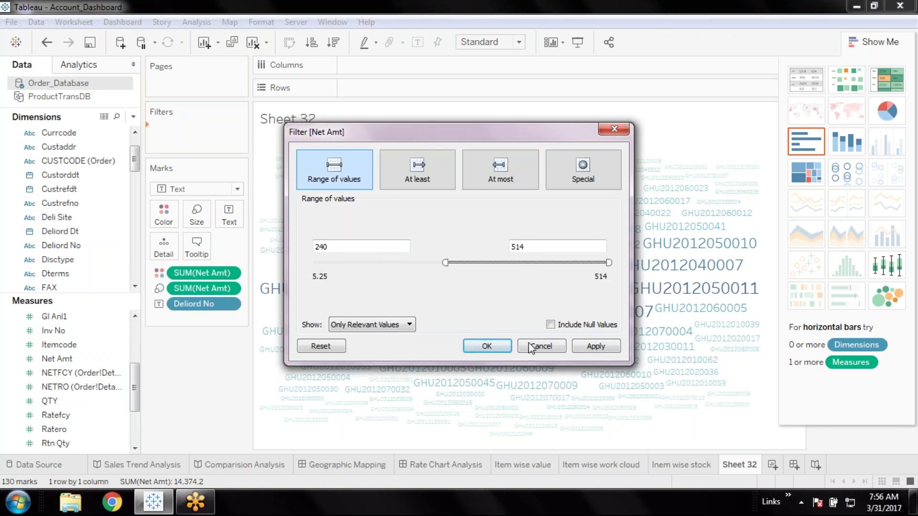
pyautogui.click(594, 346)
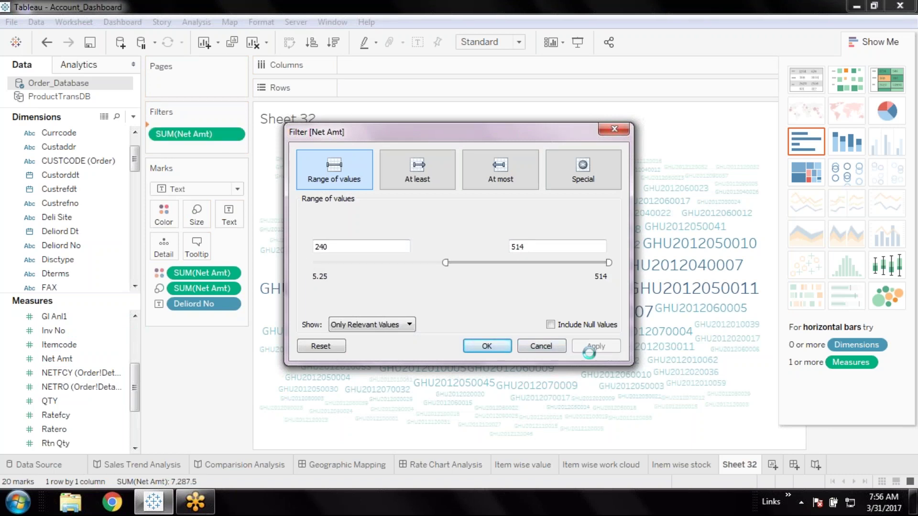
pyautogui.click(492, 346)
pyautogui.click(164, 216)
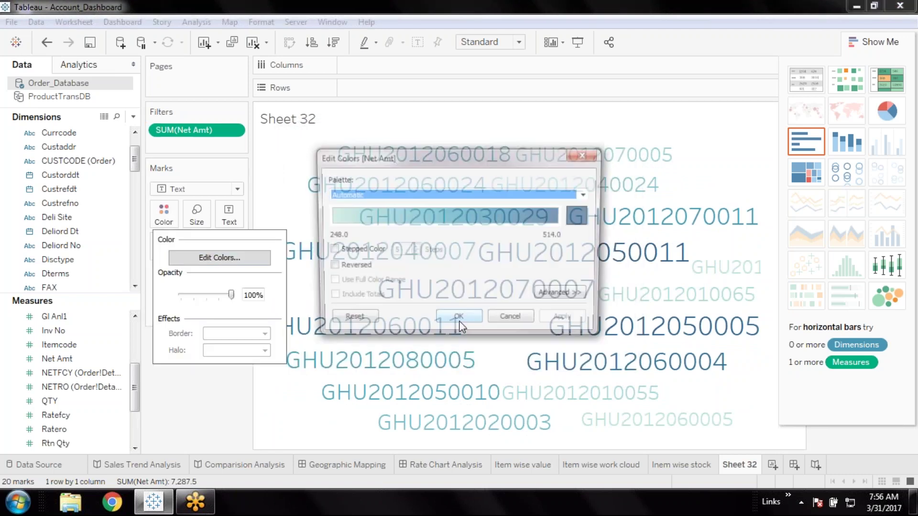
# Colour the order word cloud with the Orange palette
pyautogui.click(588, 194)
pyautogui.click(403, 229)
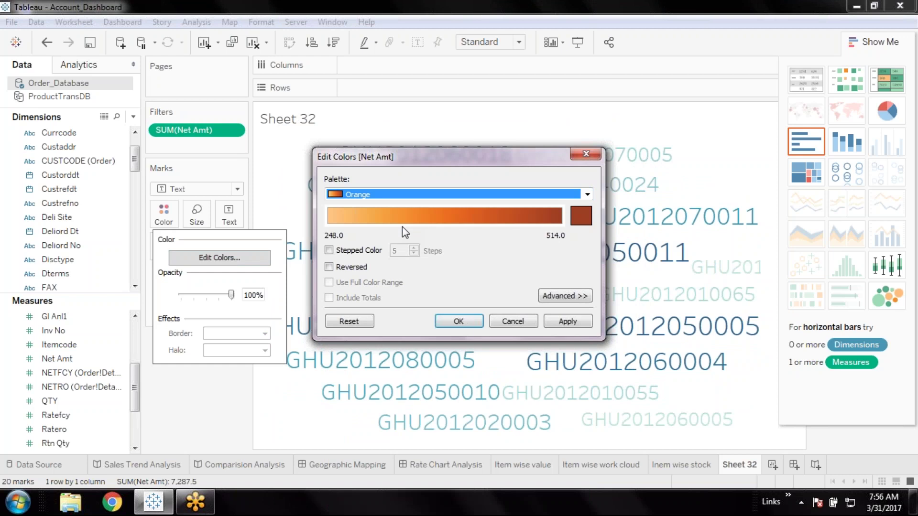
pyautogui.click(477, 324)
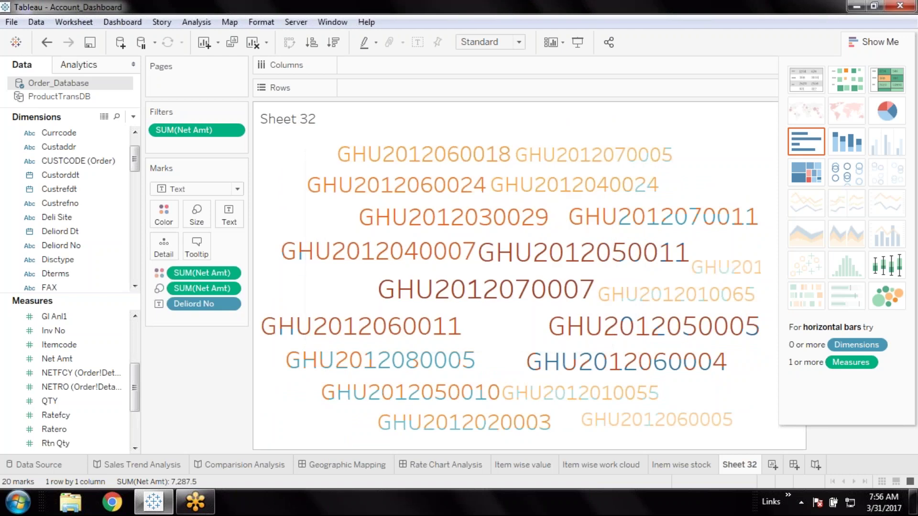
# Rename Sheet 32 to 'Order wise word cloud', then move to the Inem wise stock sheet
pyautogui.doubleClick(748, 467)
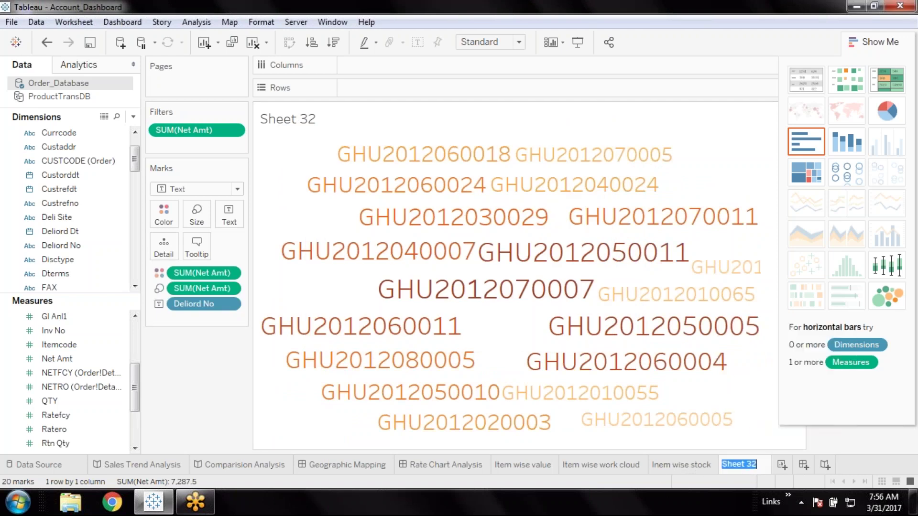
pyautogui.write('Order w')
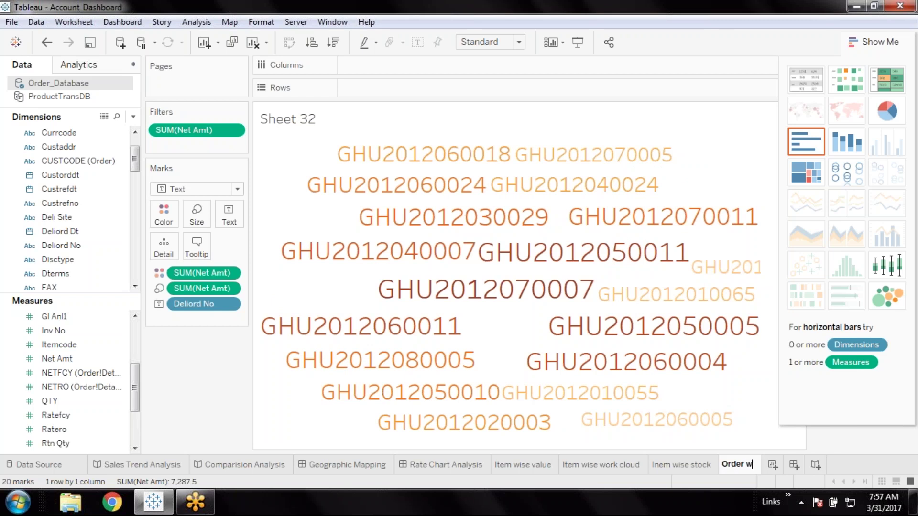
pyautogui.write('ise clo')
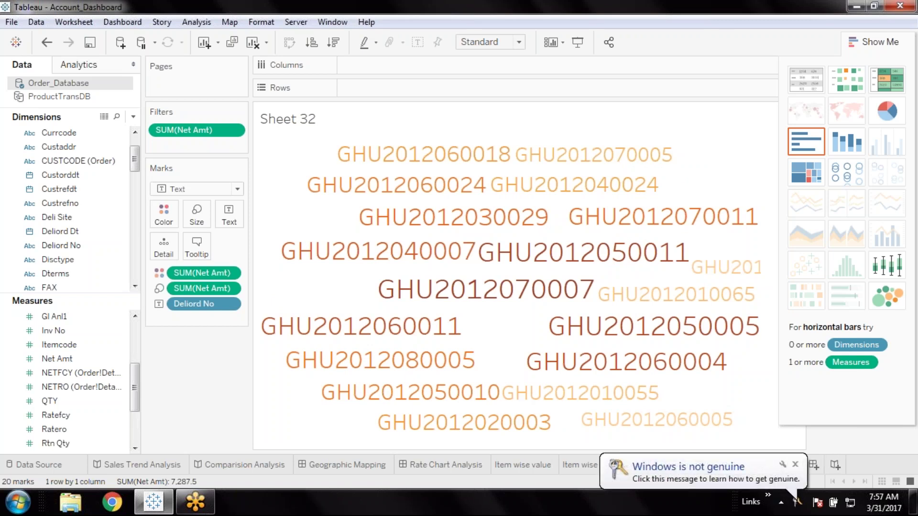
pyautogui.write('sing')
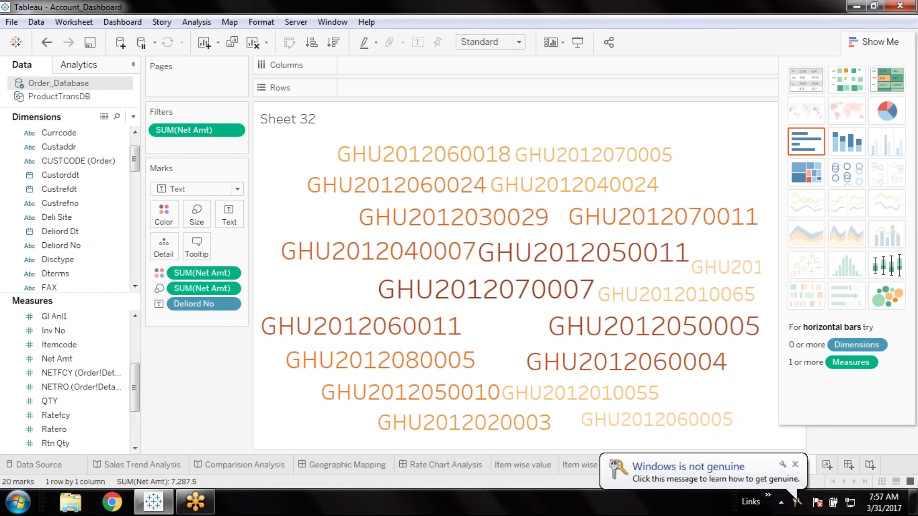
pyautogui.press('Return')
pyautogui.click(796, 465)
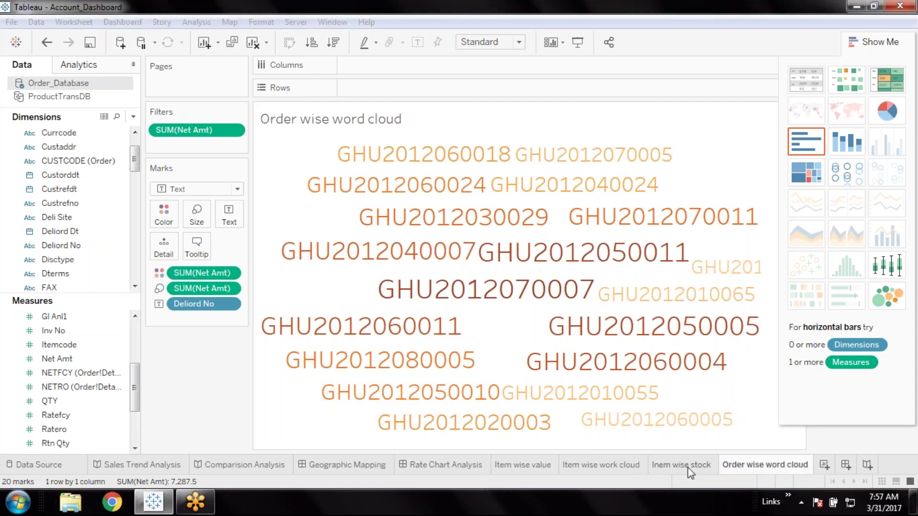
pyautogui.click(690, 468)
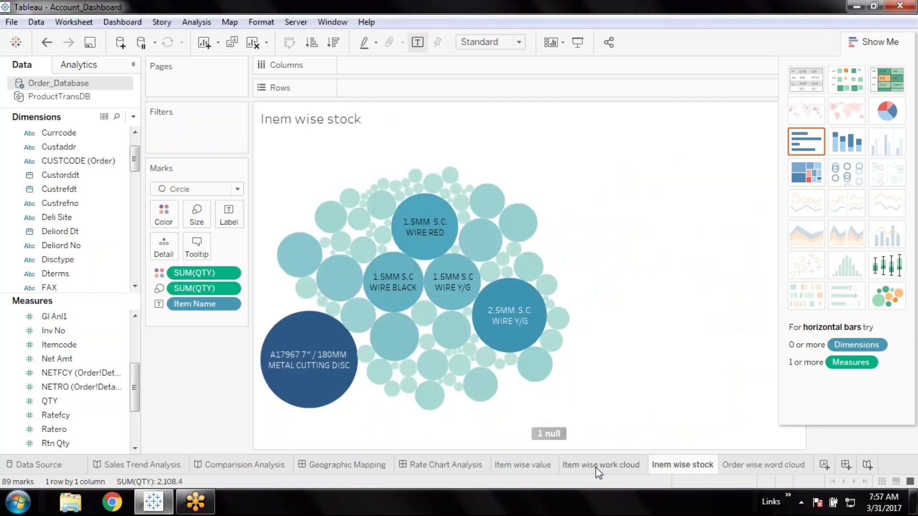
# Review the Item wise work cloud and Order wise word cloud sheets, then add blank Sheet 33
pyautogui.click(596, 468)
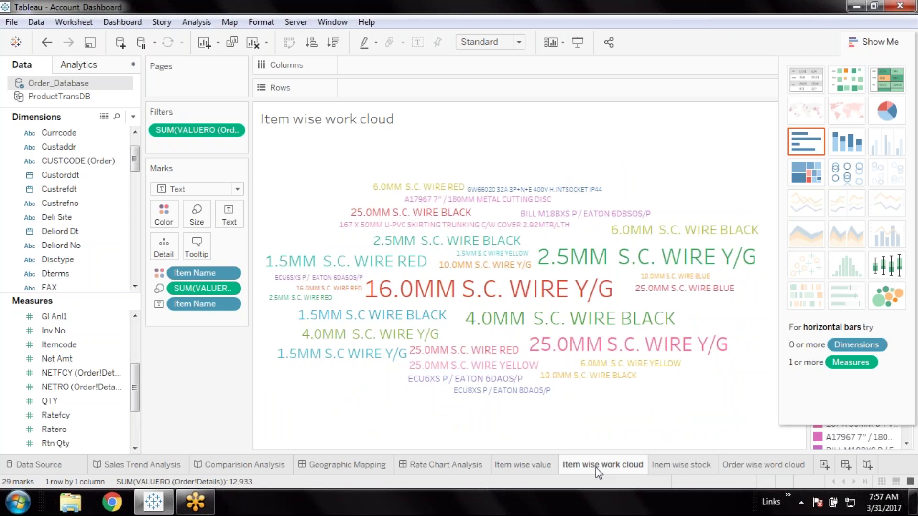
pyautogui.click(749, 466)
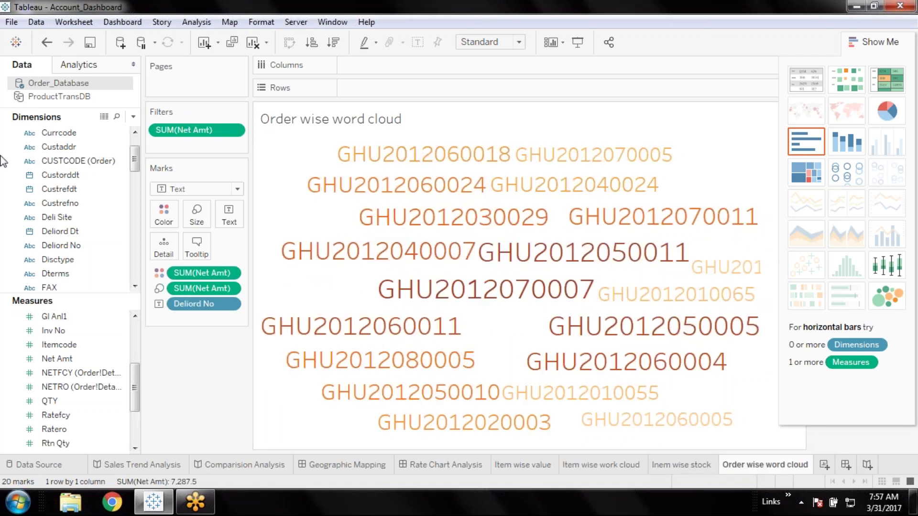
pyautogui.click(825, 465)
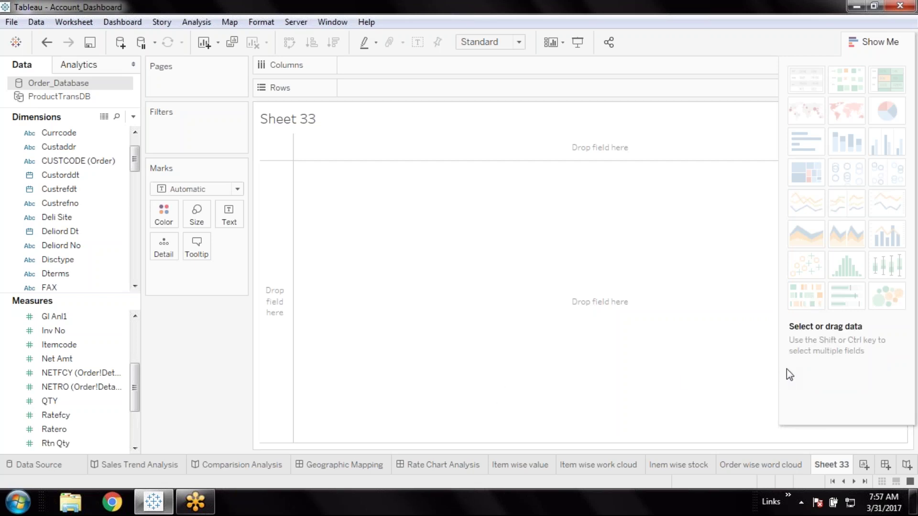
# Put Deliord Dt across the columns, grouped by month instead of year
pyautogui.click(105, 232)
pyautogui.click(96, 232)
pyautogui.doubleClick(98, 233)
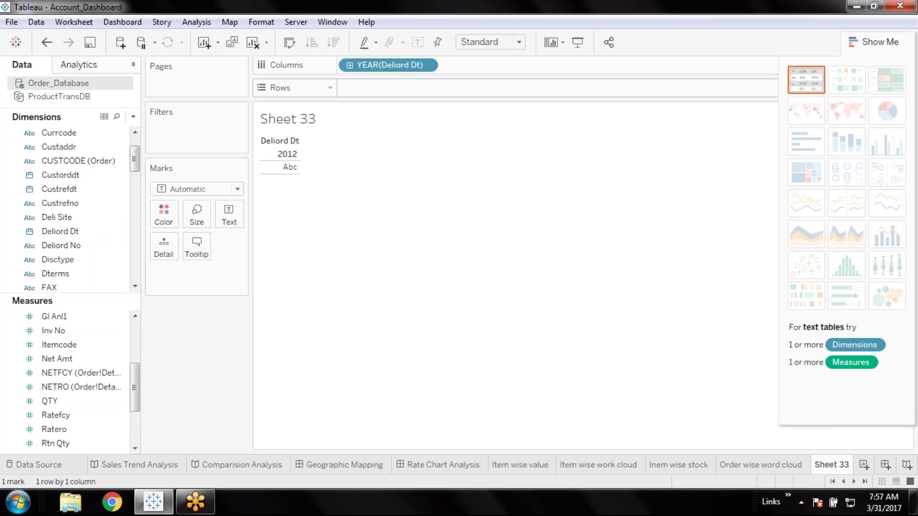
pyautogui.click(427, 65)
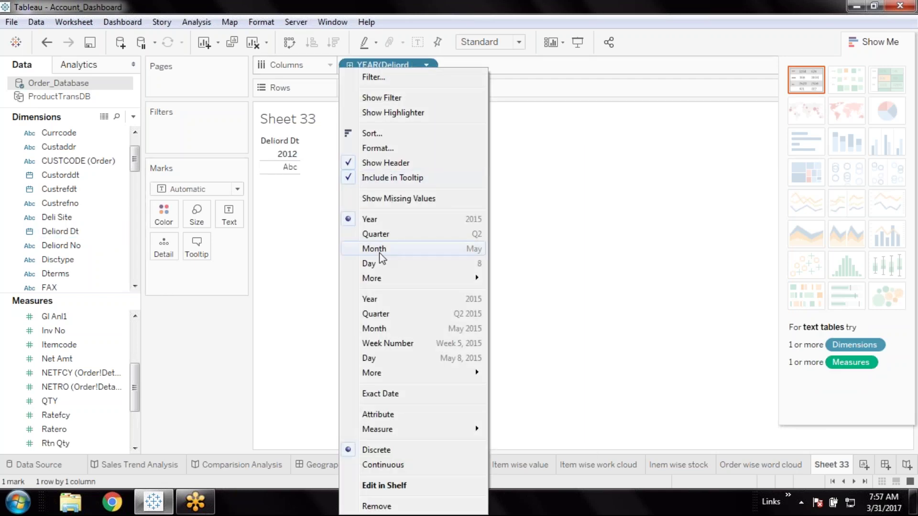
pyautogui.click(377, 250)
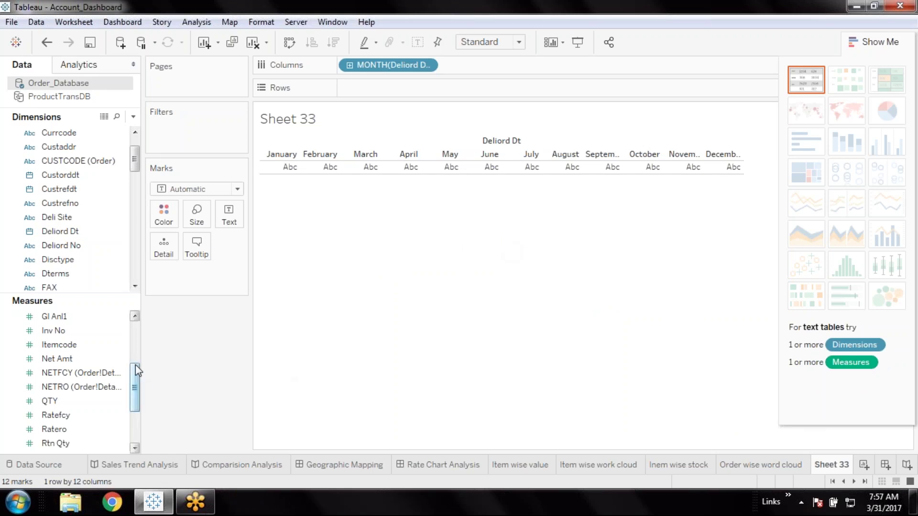
pyautogui.moveTo(138, 387); pyautogui.dragTo(138, 333)
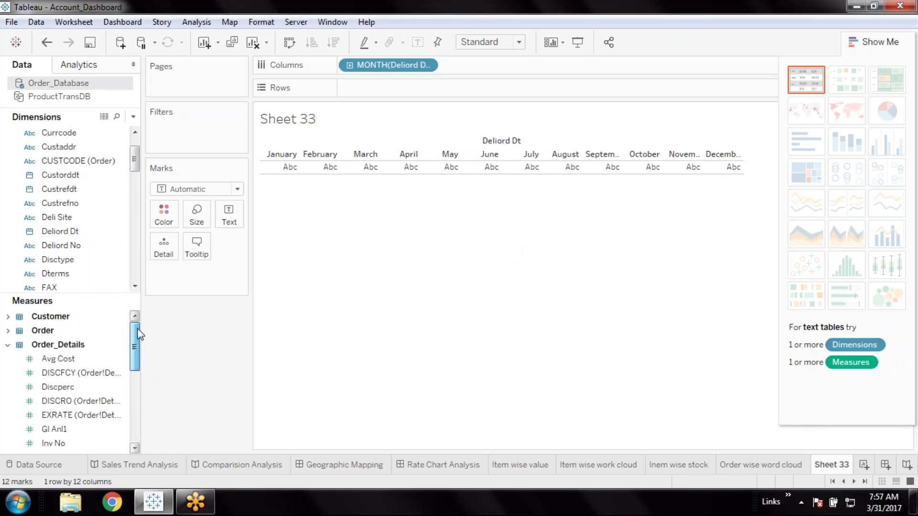
pyautogui.moveTo(134, 163); pyautogui.dragTo(135, 227)
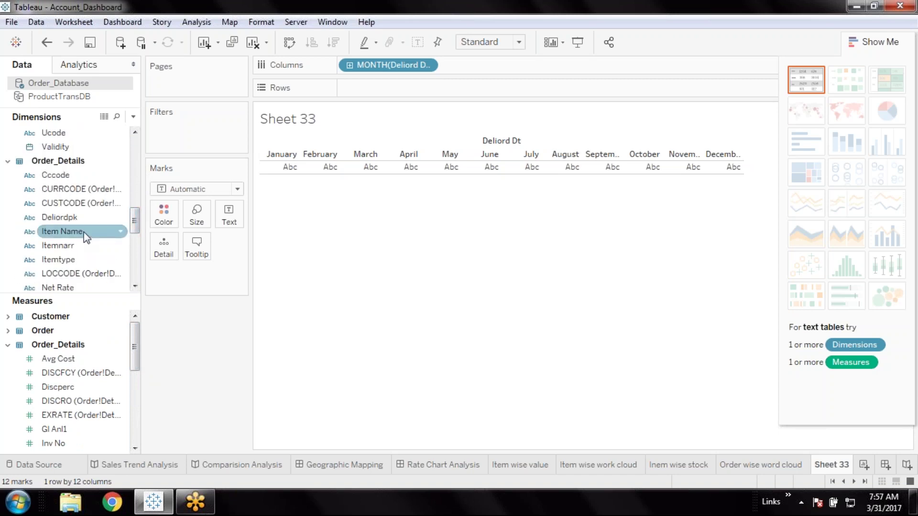
# List Item Name as rows and fill the table with summed Net Amt
pyautogui.click(84, 231)
pyautogui.doubleClick(84, 231)
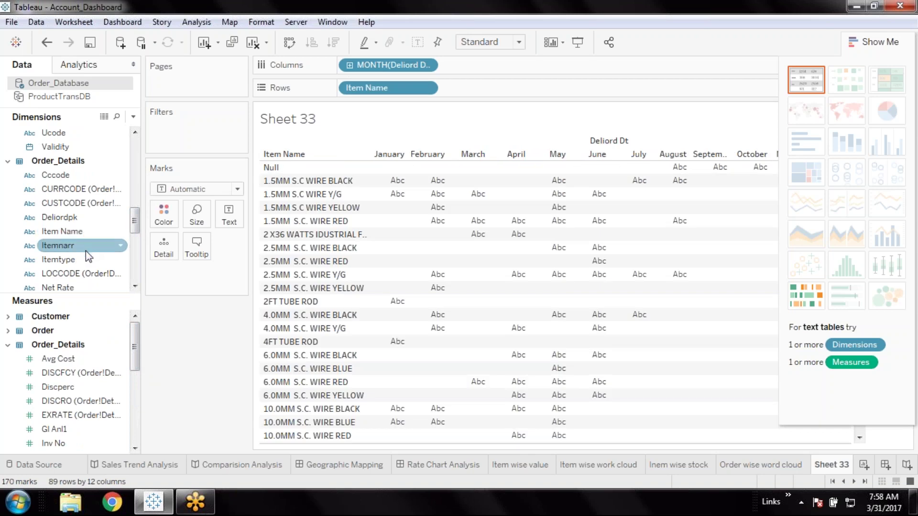
pyautogui.moveTo(134, 347); pyautogui.dragTo(134, 388)
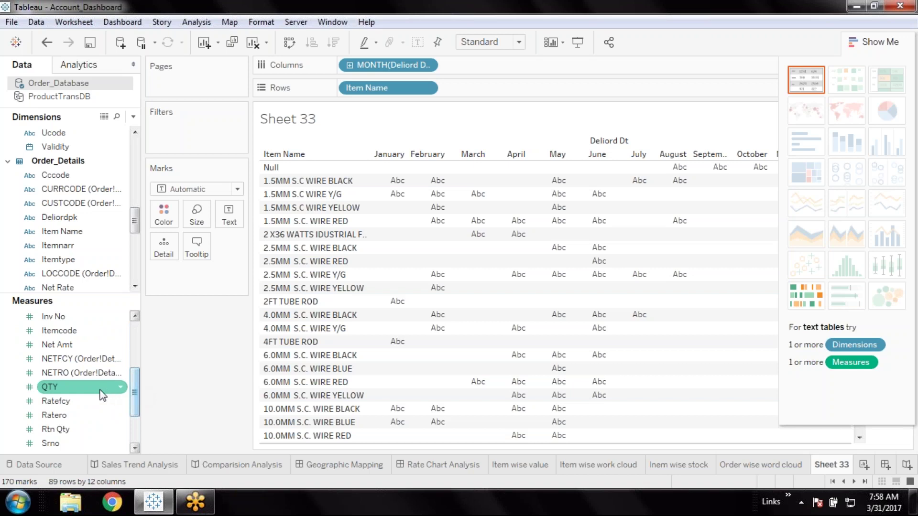
pyautogui.click(72, 346)
pyautogui.doubleClick(71, 345)
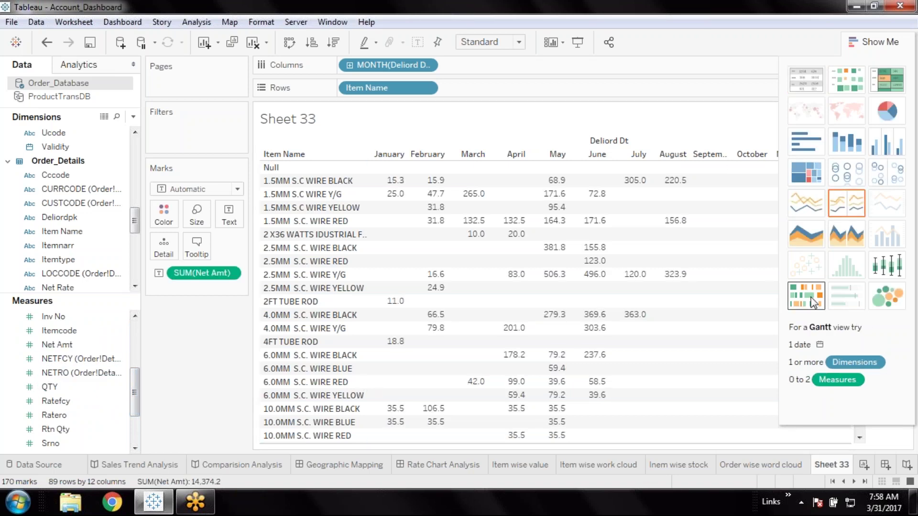
# Turn the Net Amt by item table into a Gantt chart
pyautogui.click(812, 301)
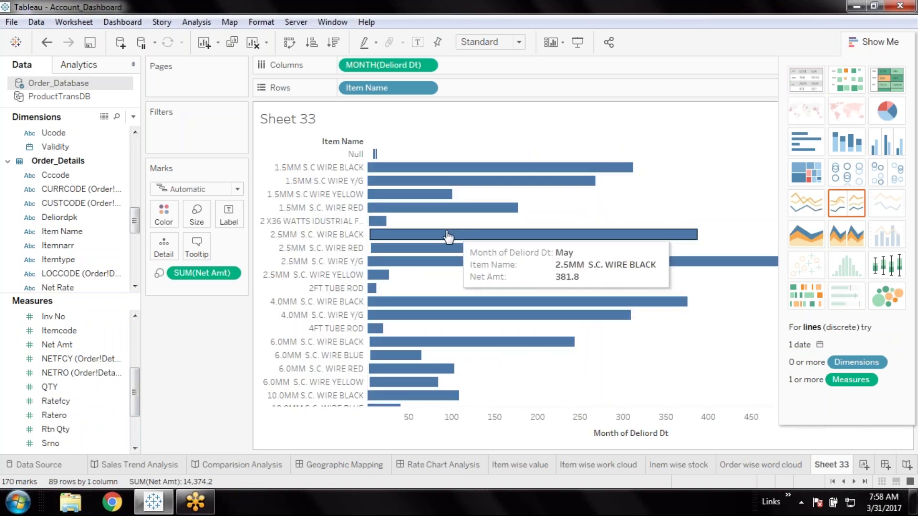
pyautogui.scroll(-3, 506, 292)
pyautogui.scroll(-10, 505, 292)
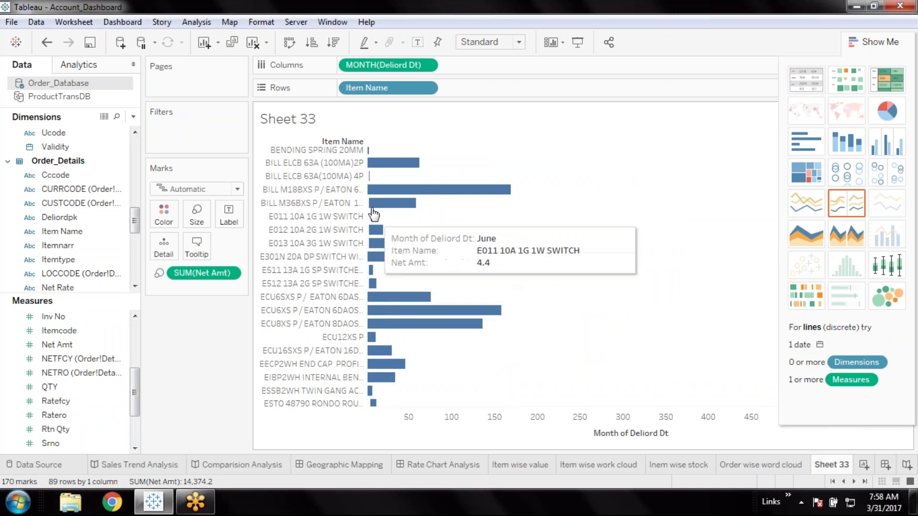
pyautogui.scroll(-2, 430, 278)
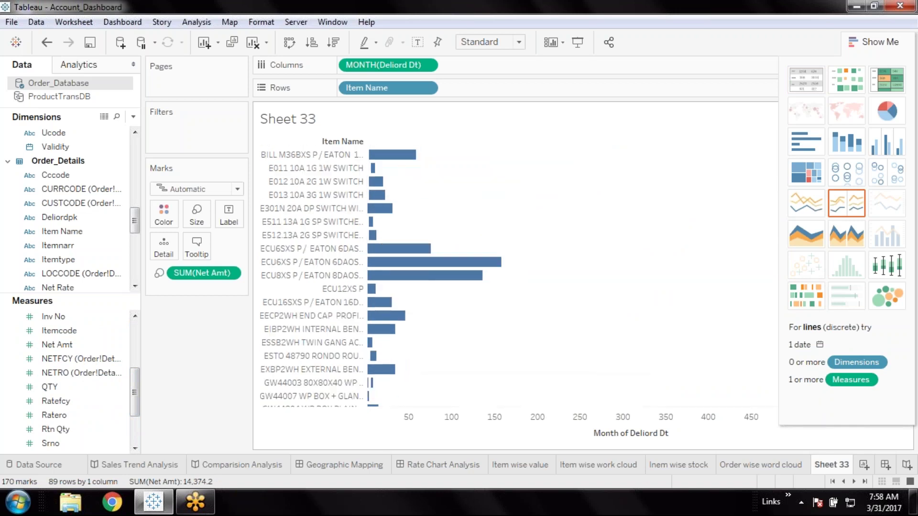
pyautogui.moveTo(378, 360)
pyautogui.scroll(-9, 522, 367)
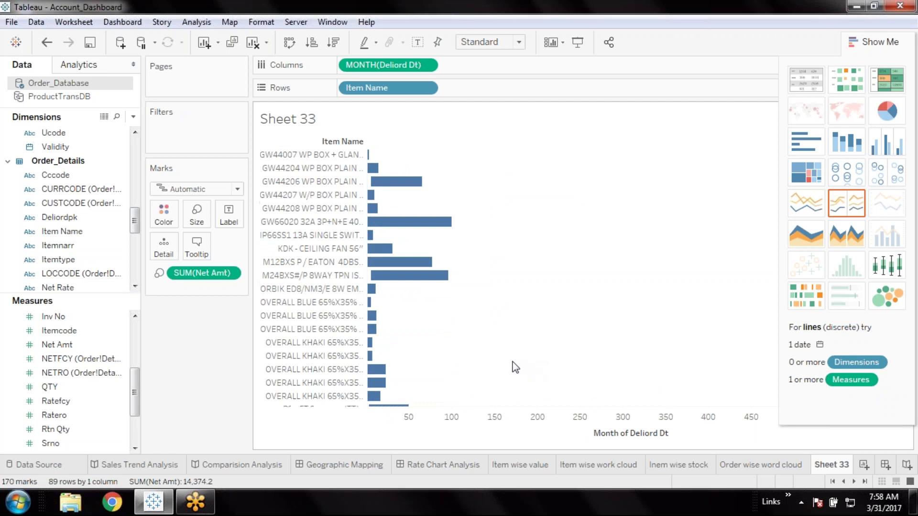
pyautogui.scroll(-4, 512, 367)
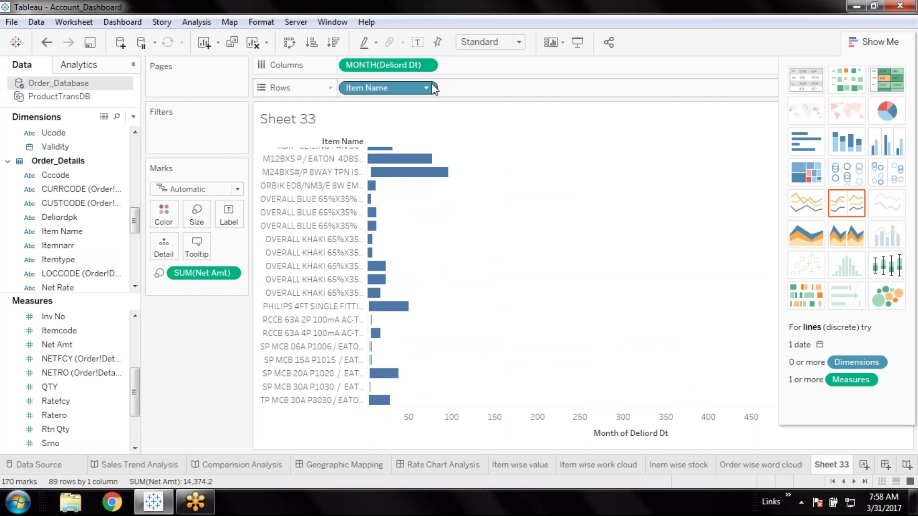
# Switch the Deliord Dt timeline to Quarter, then back to continuous Month
pyautogui.click(427, 70)
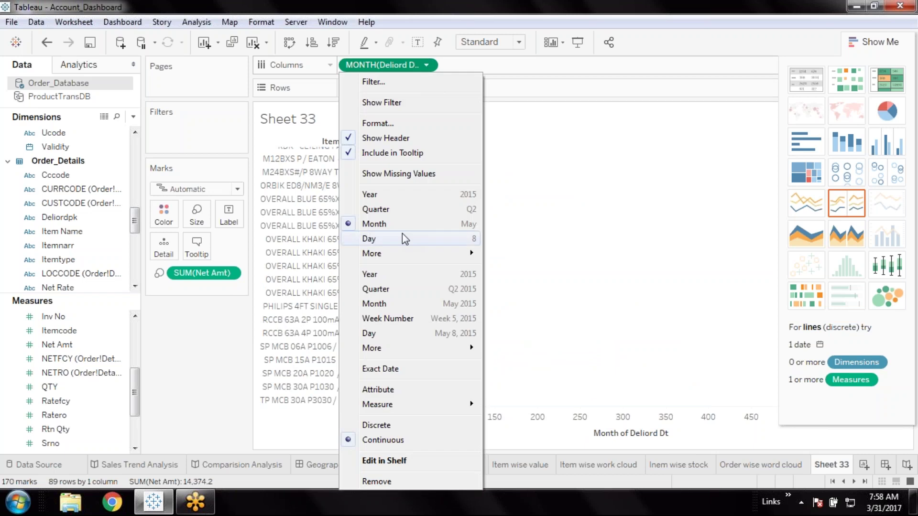
pyautogui.click(408, 211)
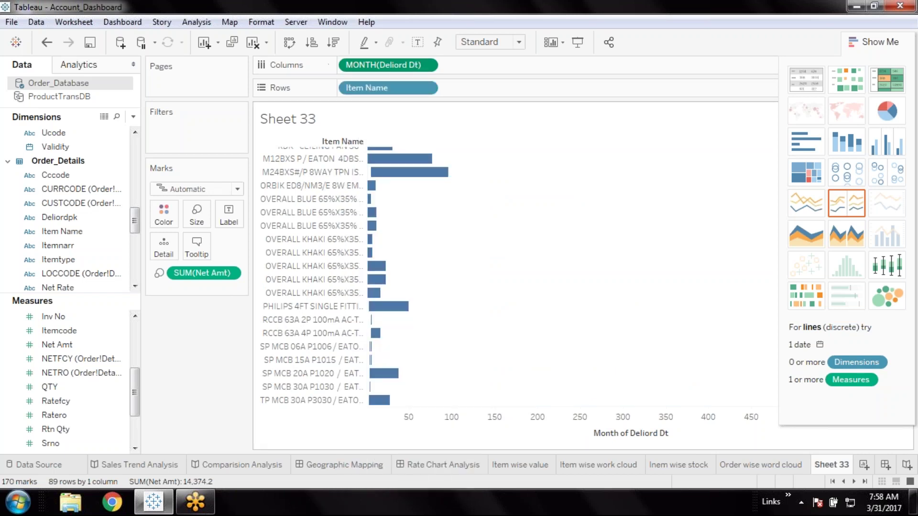
pyautogui.click(427, 66)
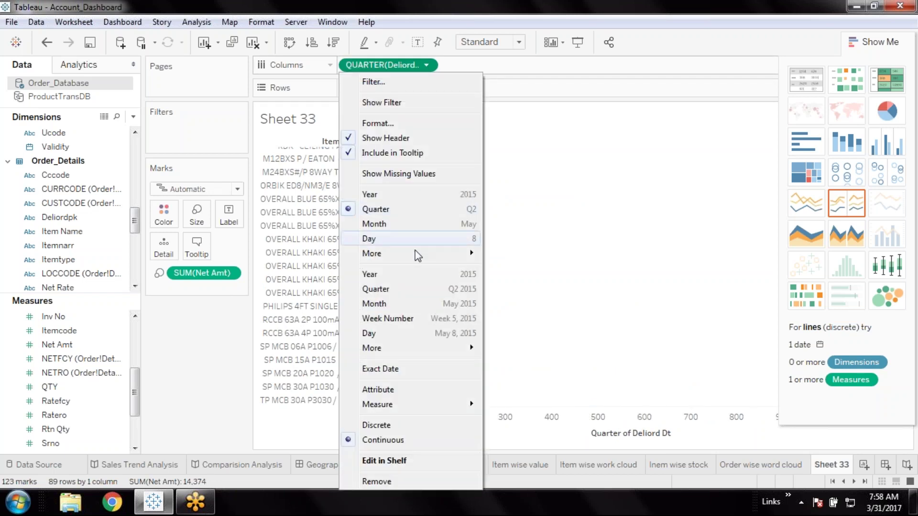
pyautogui.click(415, 306)
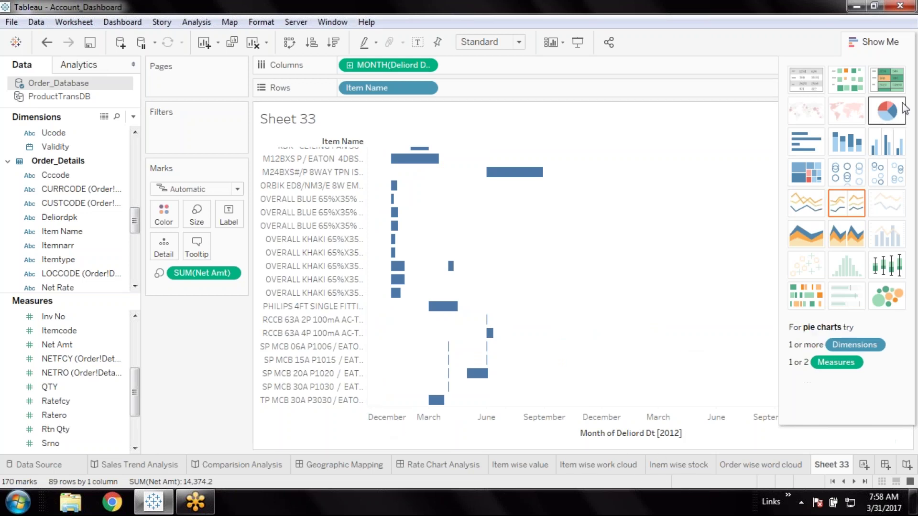
# Hide the Show Me panel so the Gantt chart fills the view, and save the workbook
pyautogui.click(875, 42)
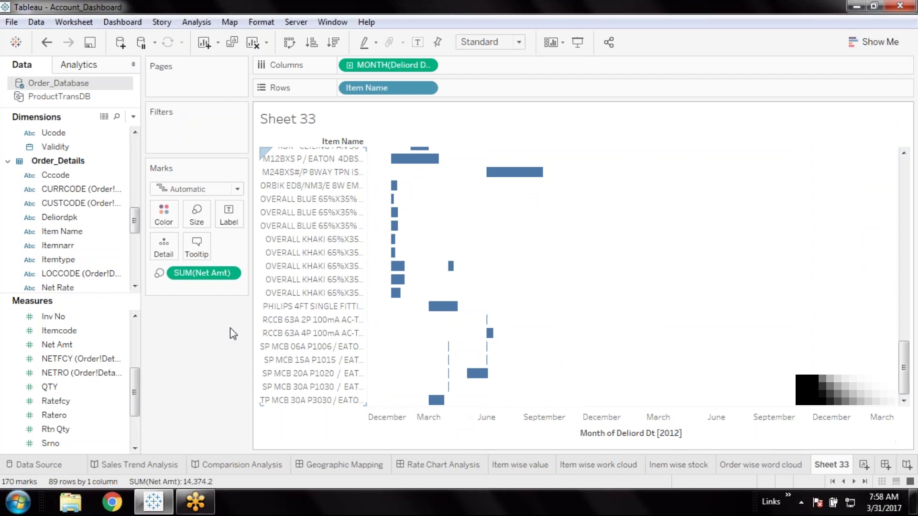
pyautogui.click(90, 42)
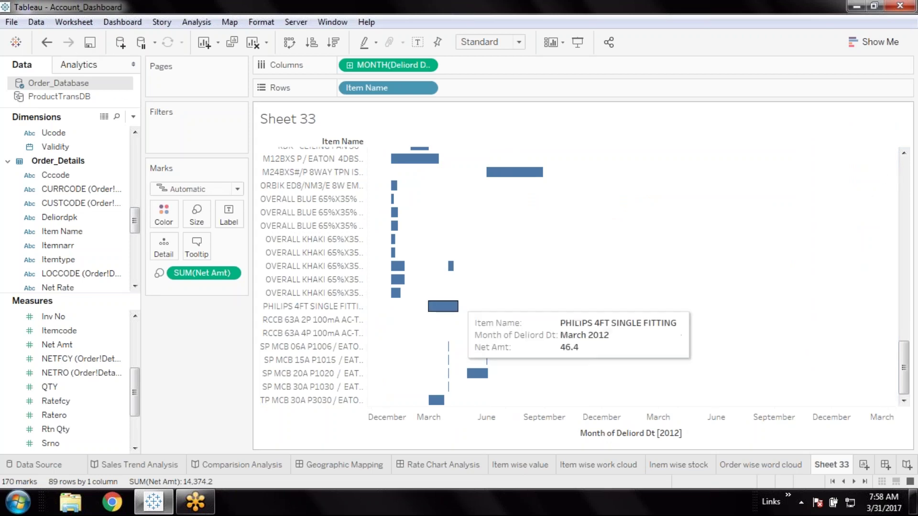
pyautogui.moveTo(446, 402)
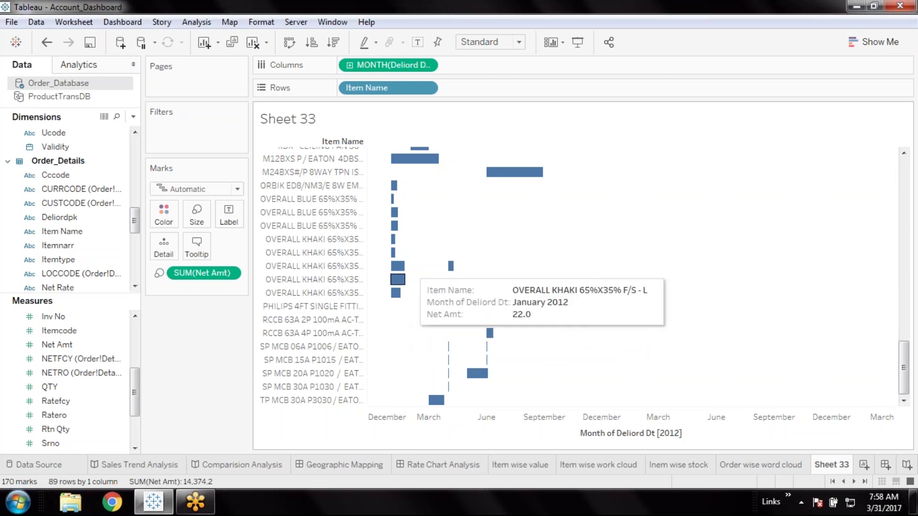
pyautogui.moveTo(474, 380)
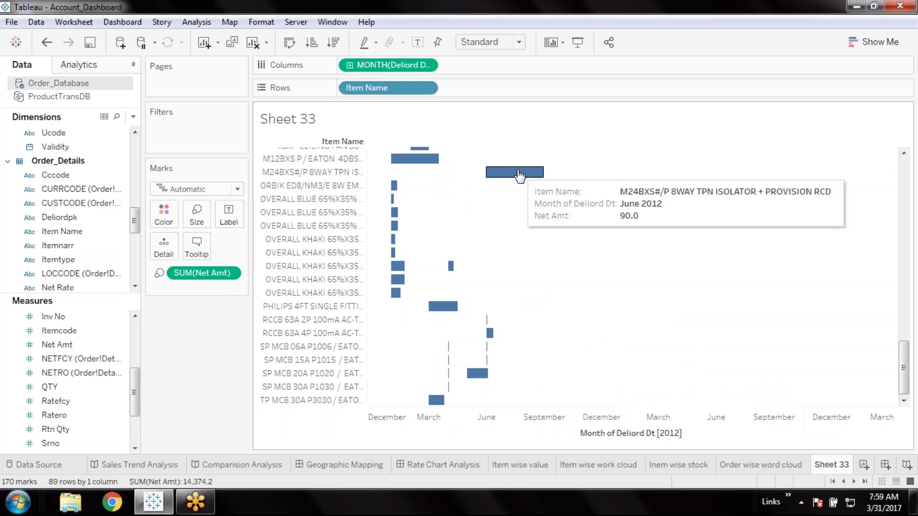
pyautogui.moveTo(502, 180)
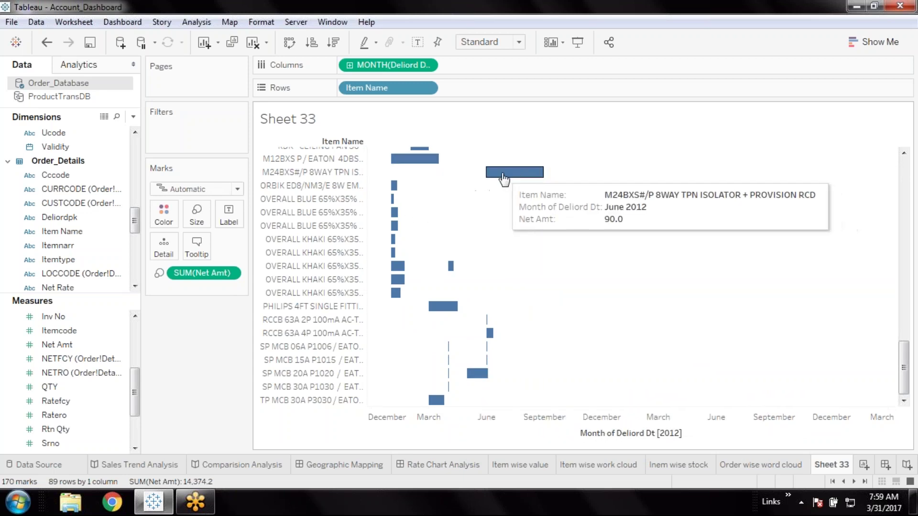
pyautogui.scroll(3, 450, 222)
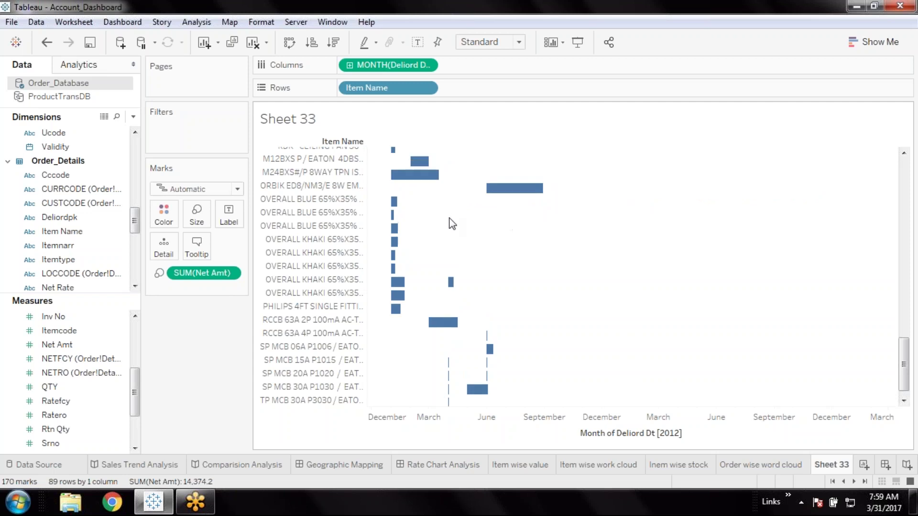
pyautogui.scroll(2, 418, 258)
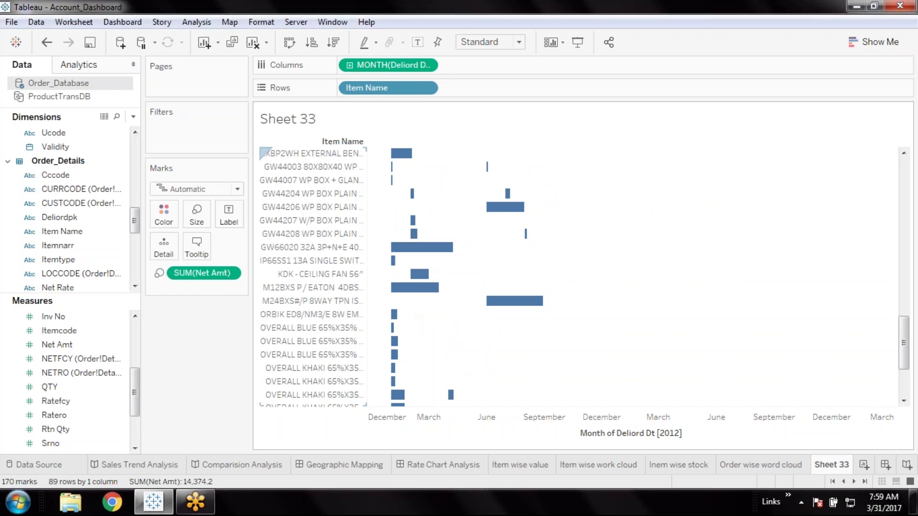
pyautogui.click(85, 235)
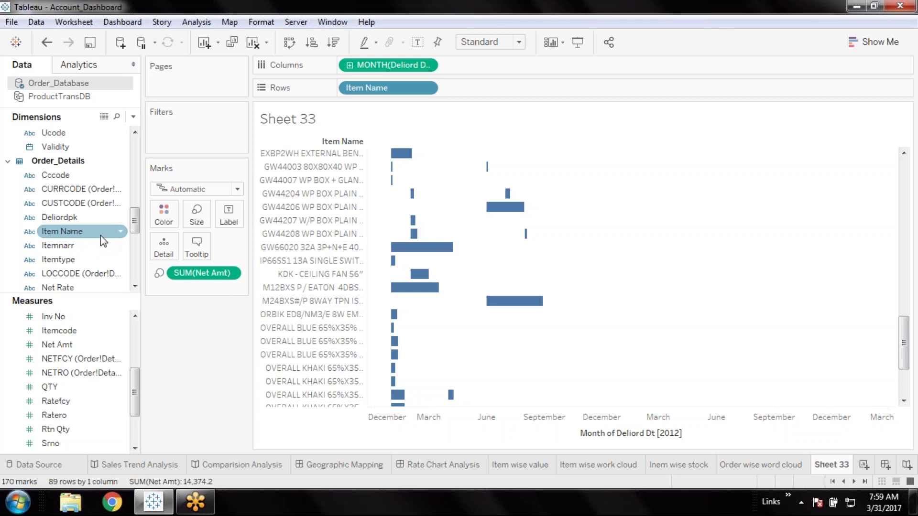
# Put Item Name on Color so each item's Gantt bars get a distinct colour
pyautogui.click(72, 234)
pyautogui.moveTo(72, 237); pyautogui.dragTo(163, 216)
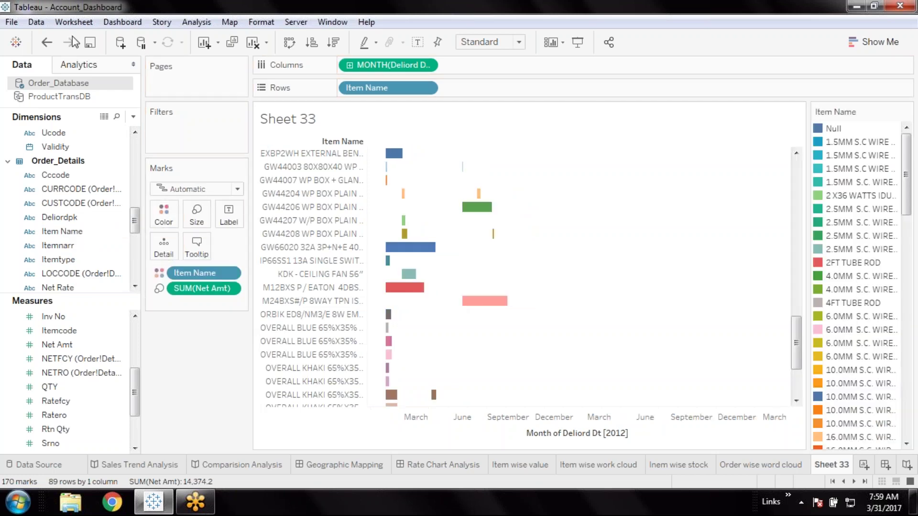
pyautogui.scroll(3, 473, 328)
pyautogui.scroll(9, 473, 327)
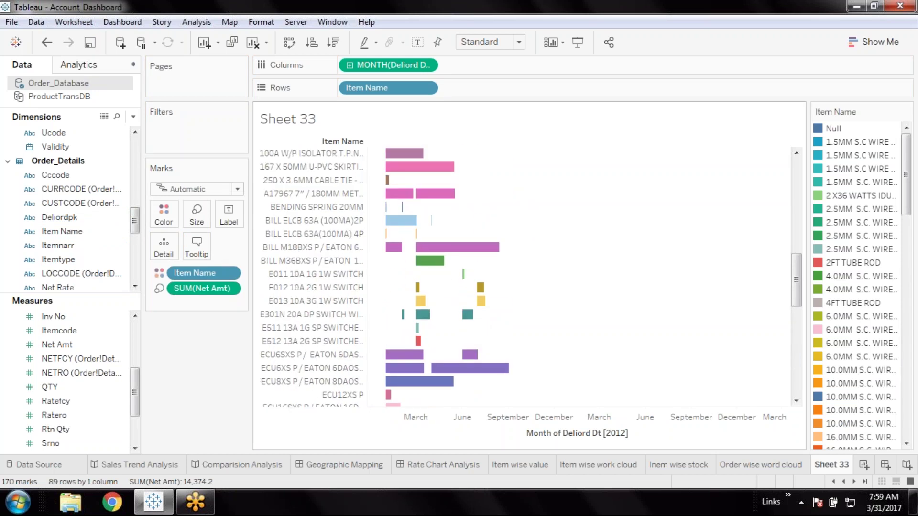
pyautogui.moveTo(441, 253)
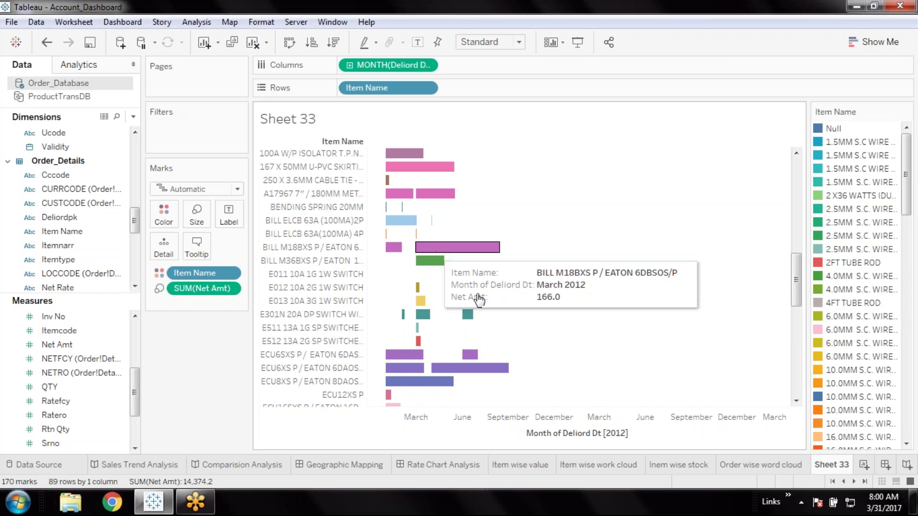
pyautogui.scroll(2, 608, 299)
pyautogui.scroll(6, 610, 300)
pyautogui.scroll(4, 610, 299)
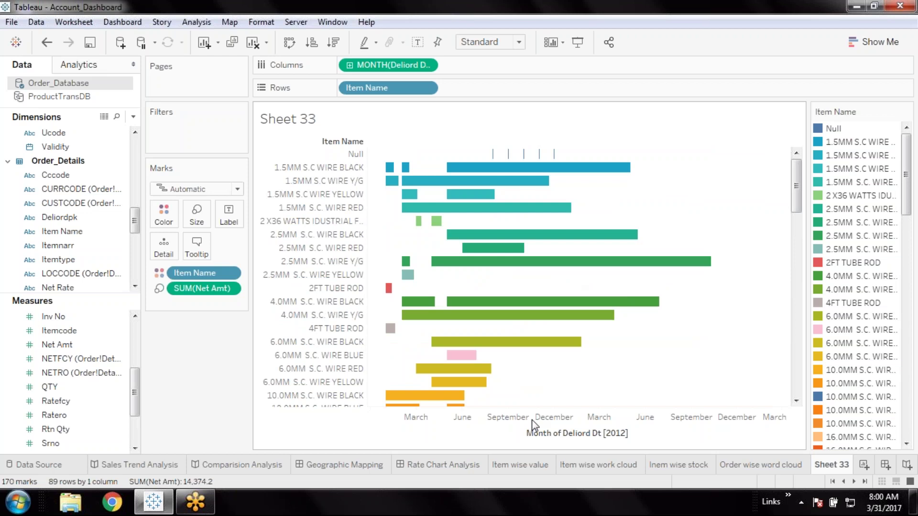
# Save, rename Sheet 33 to 'Timeline tracker', and add a new blank Sheet 34
pyautogui.click(89, 43)
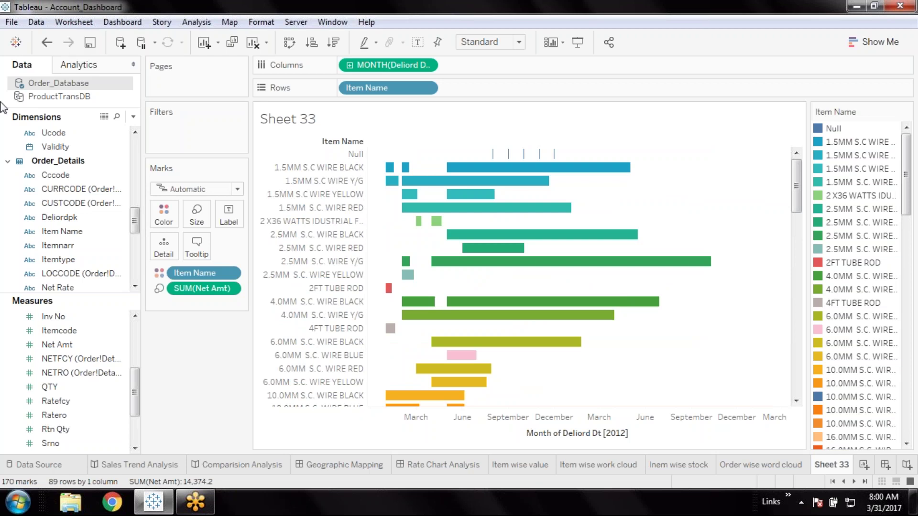
pyautogui.doubleClick(832, 466)
pyautogui.write('Timeline tracker')
pyautogui.press('Return')
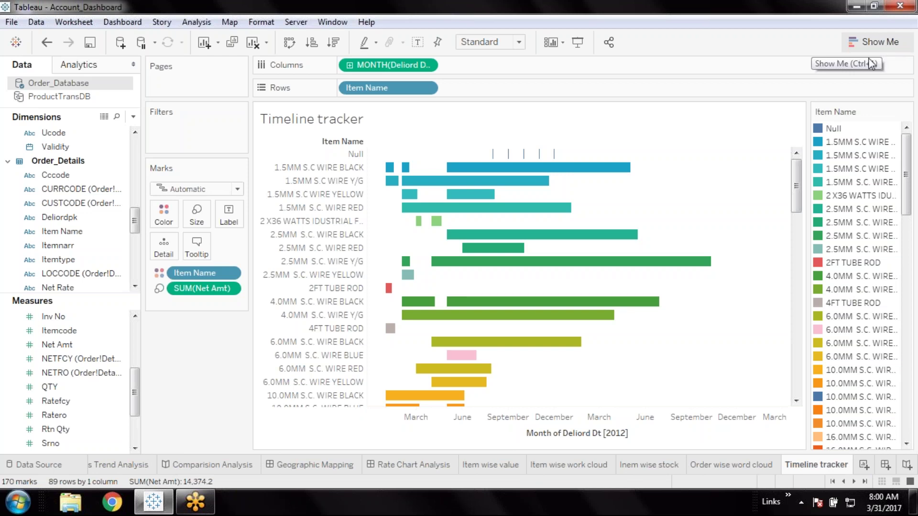
pyautogui.click(863, 463)
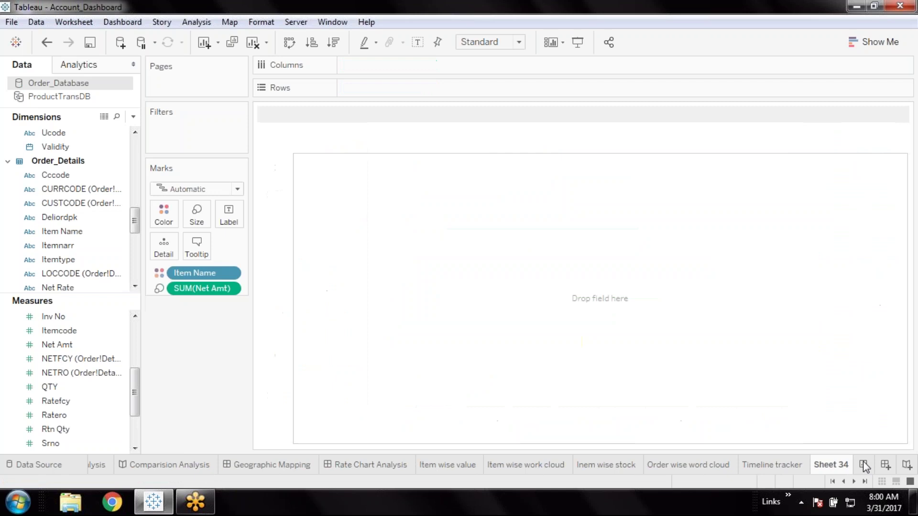
# Place Item Name from Order_Database on Rows, listing all 89 items
pyautogui.click(882, 49)
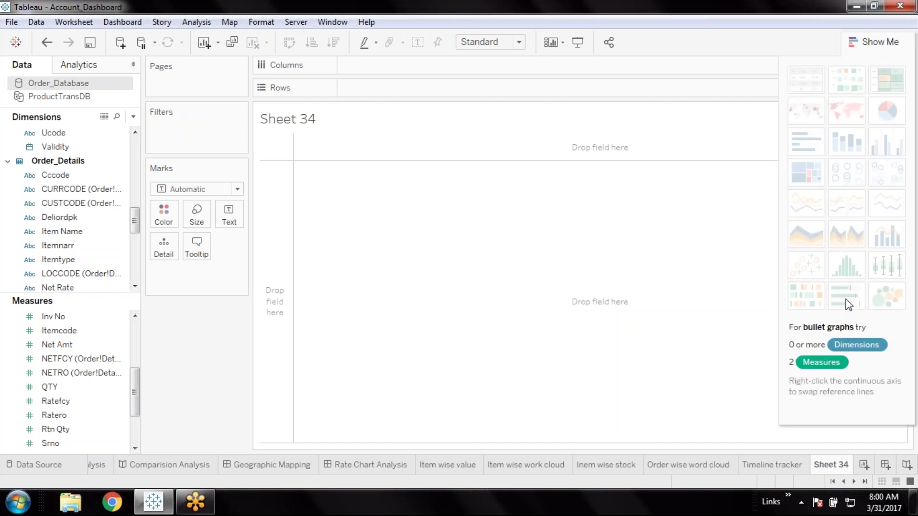
pyautogui.click(882, 42)
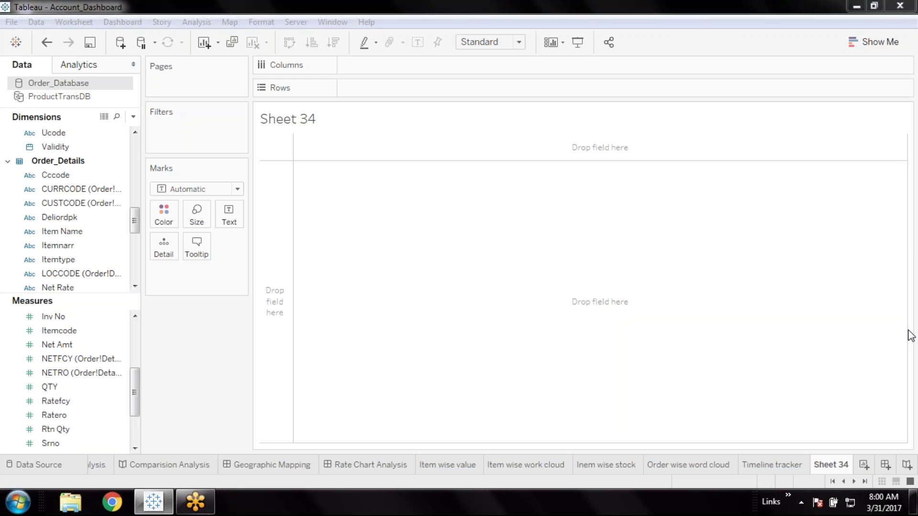
pyautogui.click(875, 42)
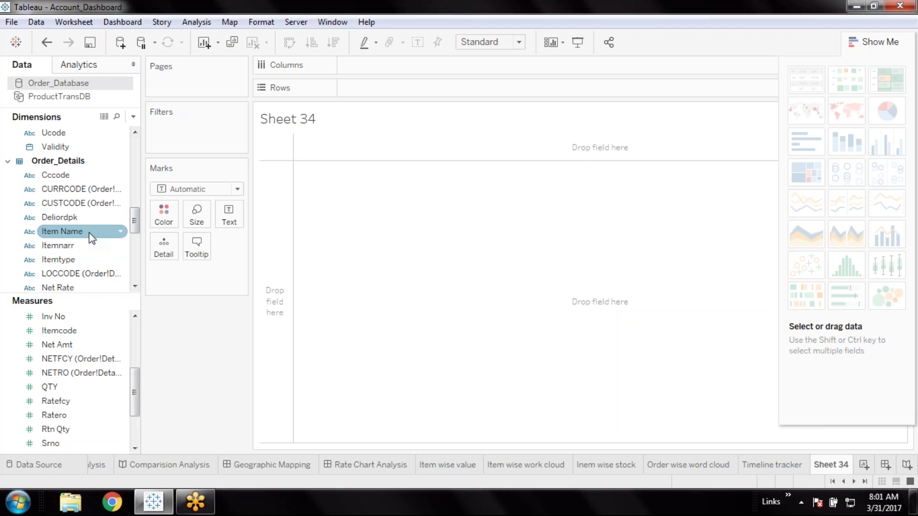
pyautogui.click(66, 98)
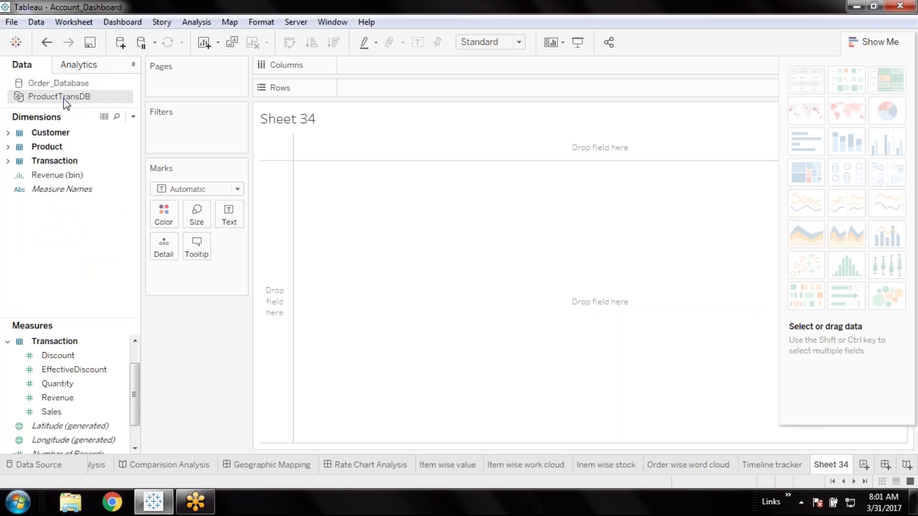
pyautogui.click(81, 83)
pyautogui.click(77, 235)
pyautogui.doubleClick(81, 232)
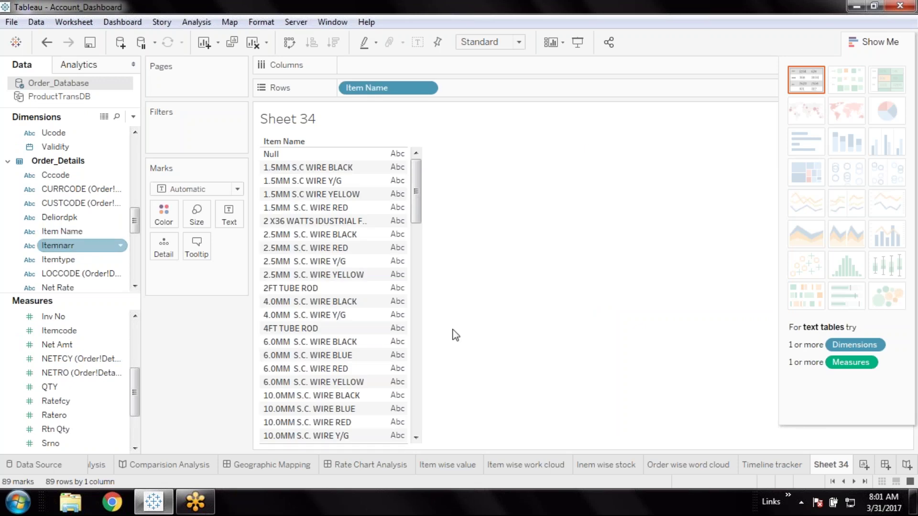
# Add the QTY and Net Amt measures beside each Item Name
pyautogui.click(907, 334)
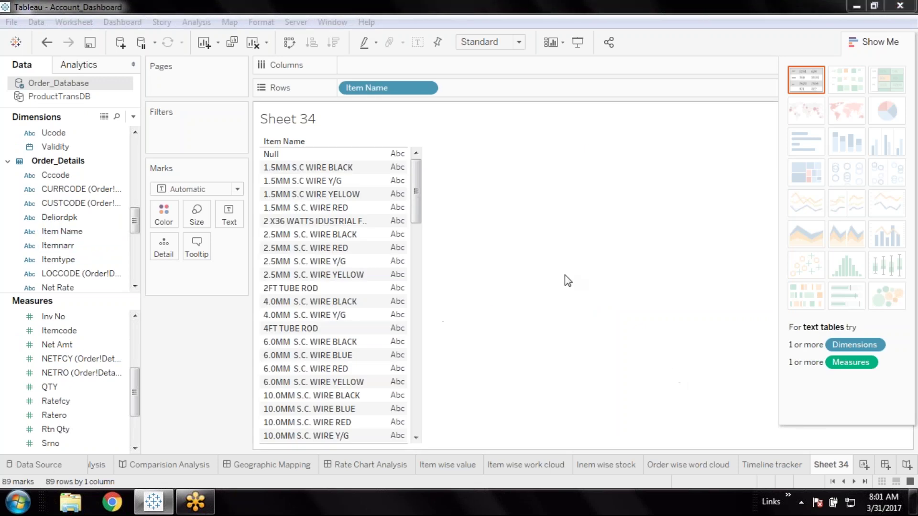
pyautogui.click(109, 373)
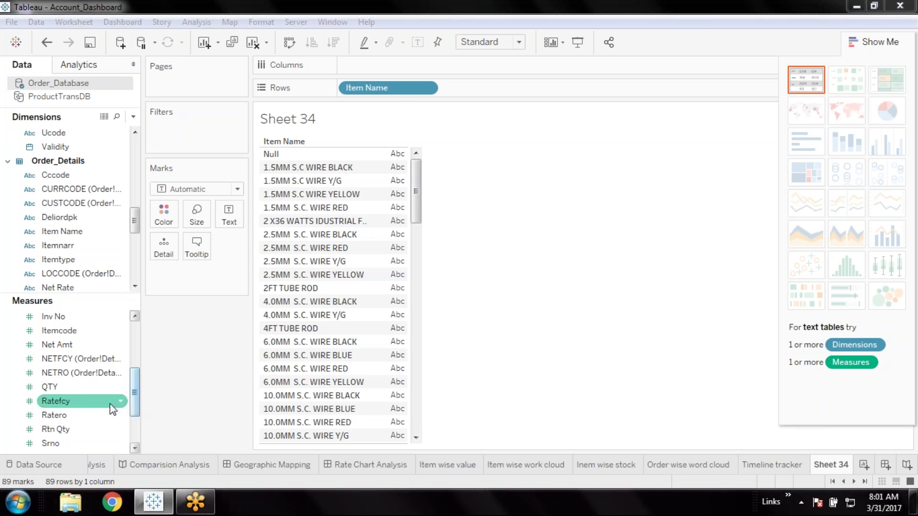
pyautogui.doubleClick(58, 386)
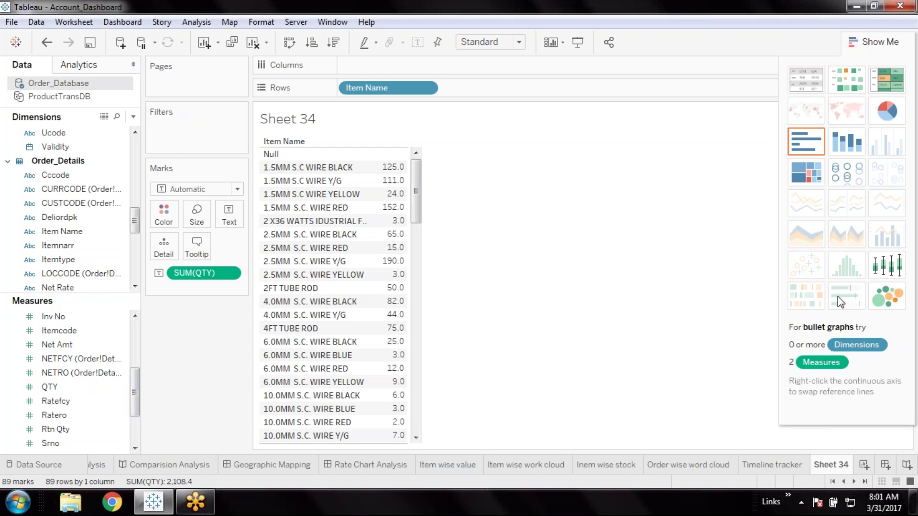
pyautogui.click(80, 345)
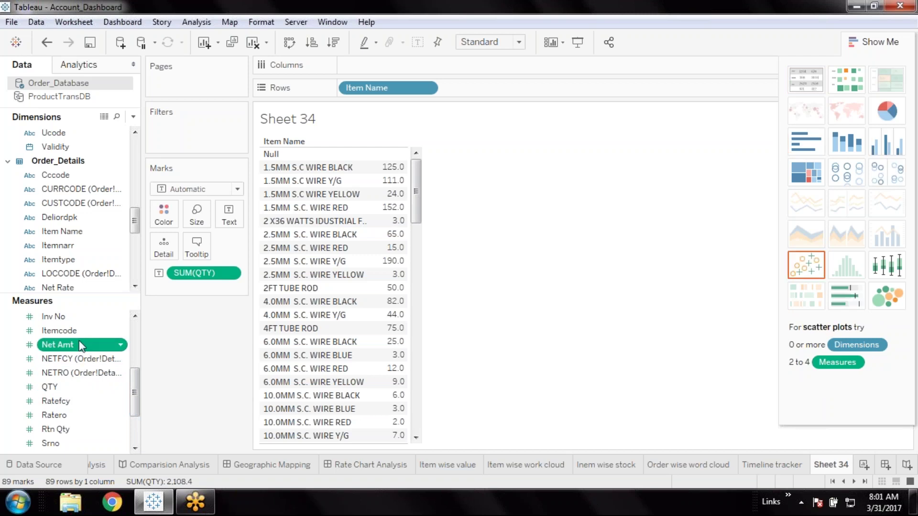
pyautogui.doubleClick(80, 344)
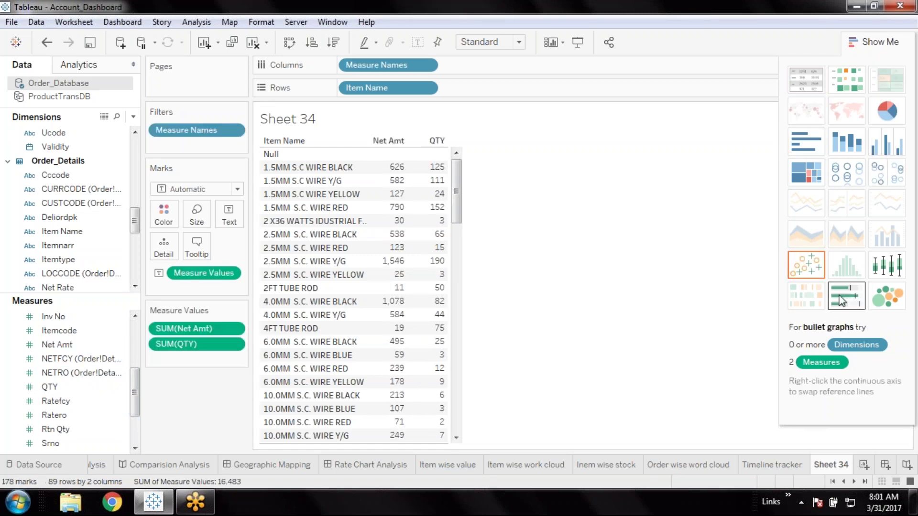
# Convert the table to a vertical bullet graph and hide the Show Me panel
pyautogui.click(842, 300)
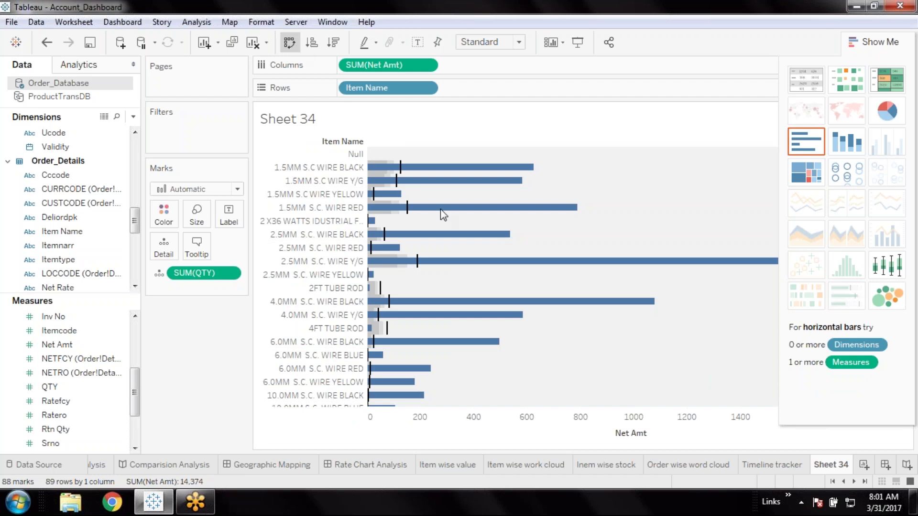
pyautogui.click(289, 43)
pyautogui.click(289, 43)
pyautogui.click(290, 43)
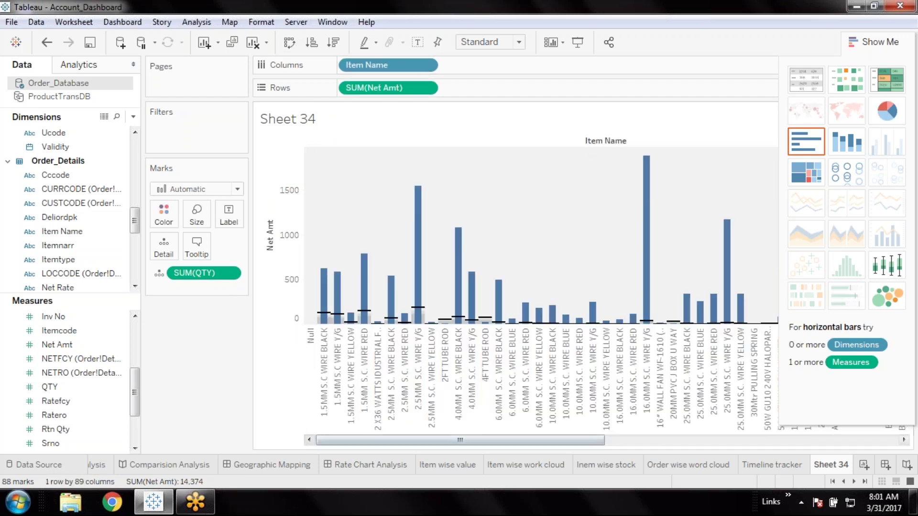
pyautogui.moveTo(538, 441)
pyautogui.mouseDown()
pyautogui.moveTo(760, 435)
pyautogui.moveTo(535, 436)
pyautogui.mouseUp()
pyautogui.click(883, 47)
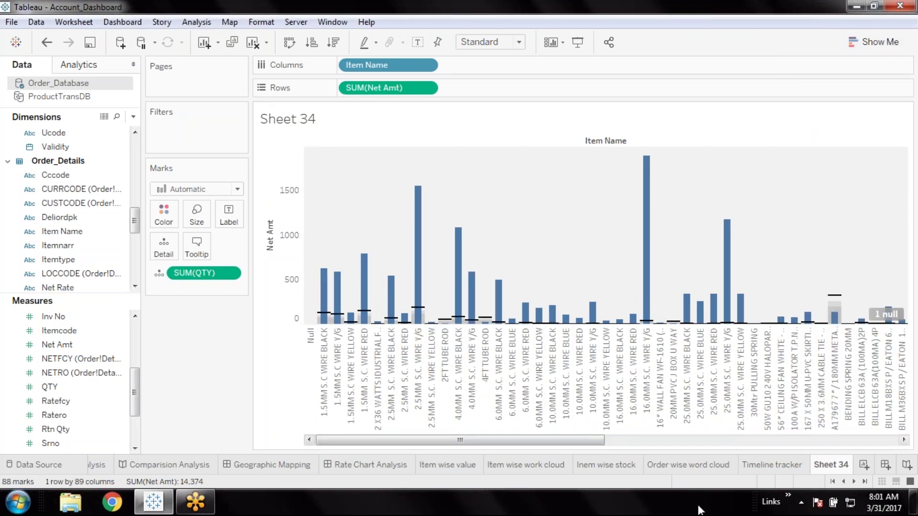
# Delete Sheet 34 and start a new worksheet on the ProductTransDB data source
pyautogui.rightClick(834, 469)
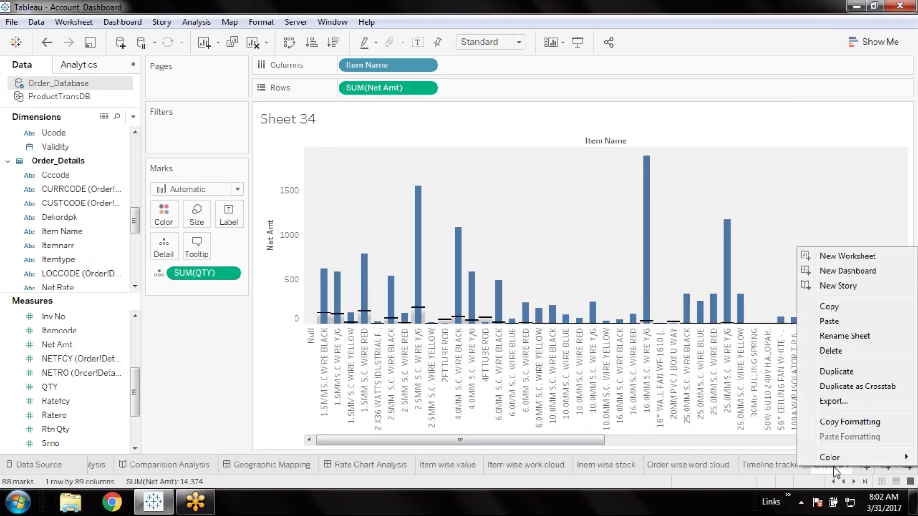
pyautogui.click(836, 352)
pyautogui.click(865, 465)
pyautogui.click(50, 96)
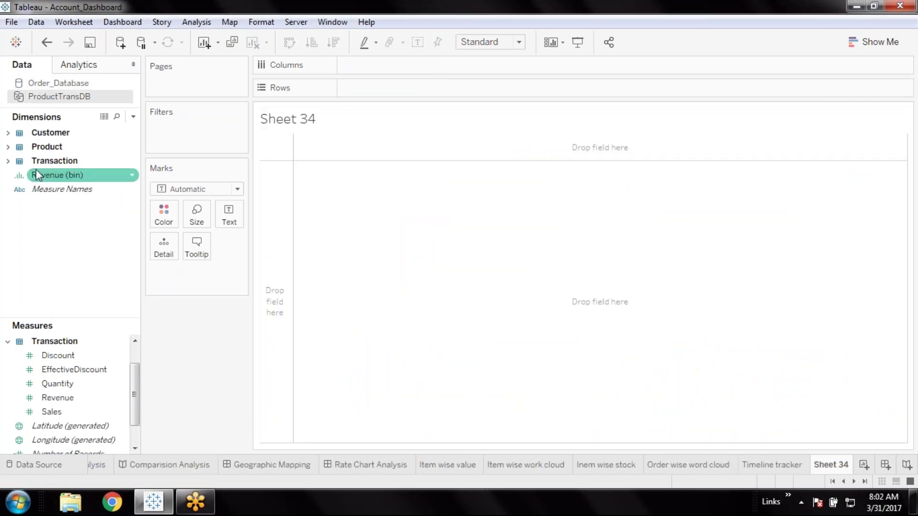
# List all 39 Customer names as rows, then select the Sales measure
pyautogui.click(8, 148)
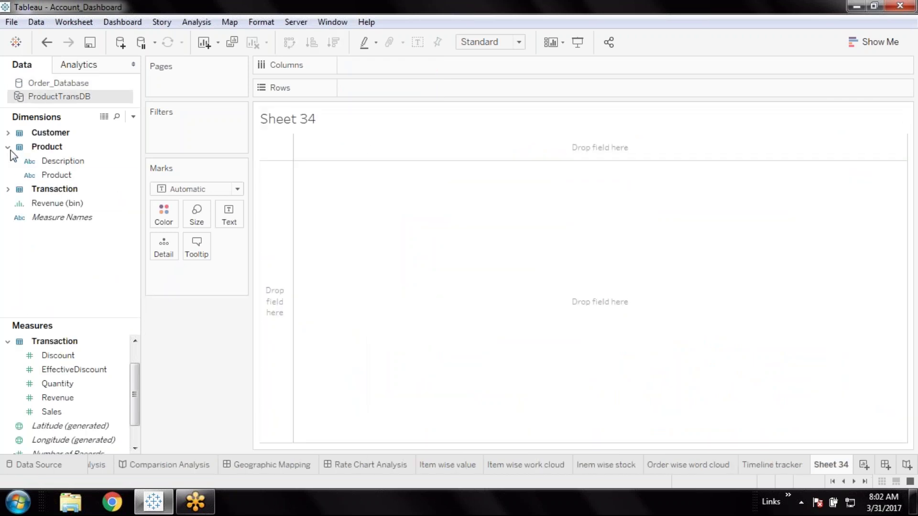
pyautogui.click(48, 175)
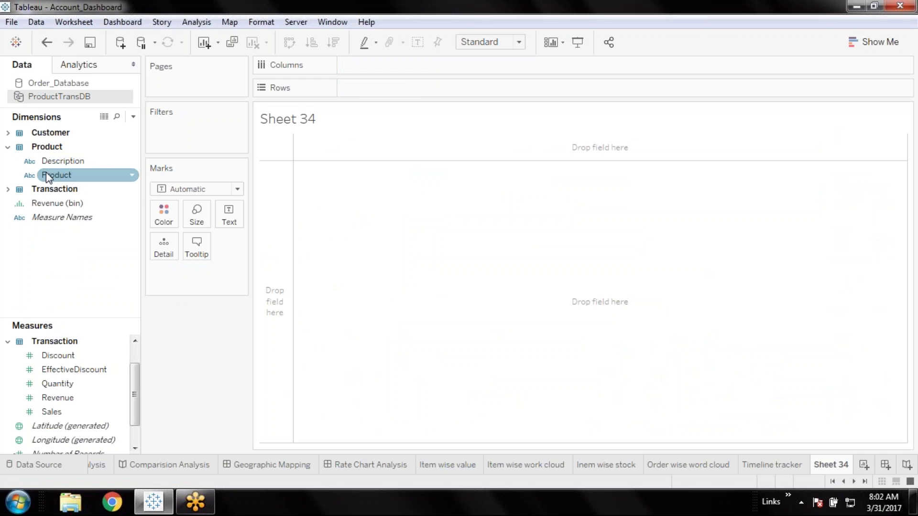
pyautogui.click(7, 134)
pyautogui.click(71, 191)
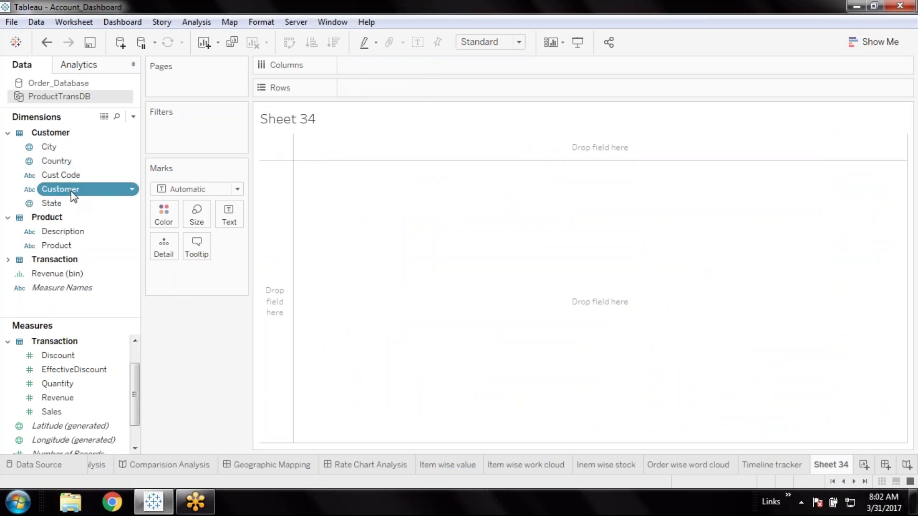
pyautogui.doubleClick(71, 192)
pyautogui.click(98, 439)
pyautogui.click(67, 412)
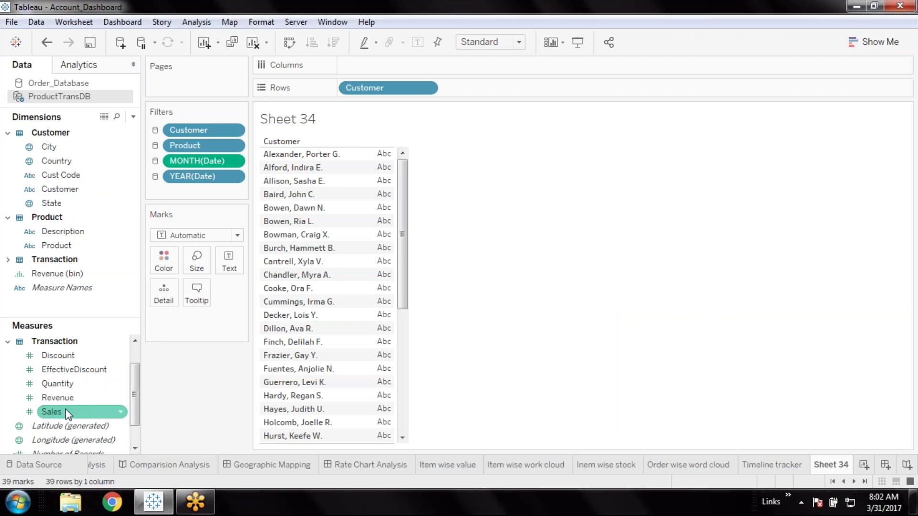
pyautogui.click(66, 410)
# Add Sales and Revenue per customer, try them as a bullet graph with swapped axes, then undo
pyautogui.doubleClick(66, 412)
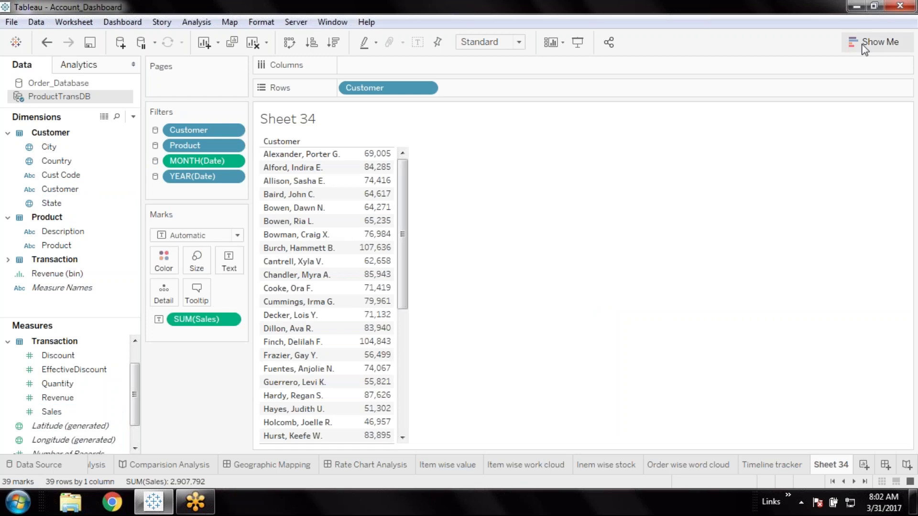
pyautogui.click(49, 400)
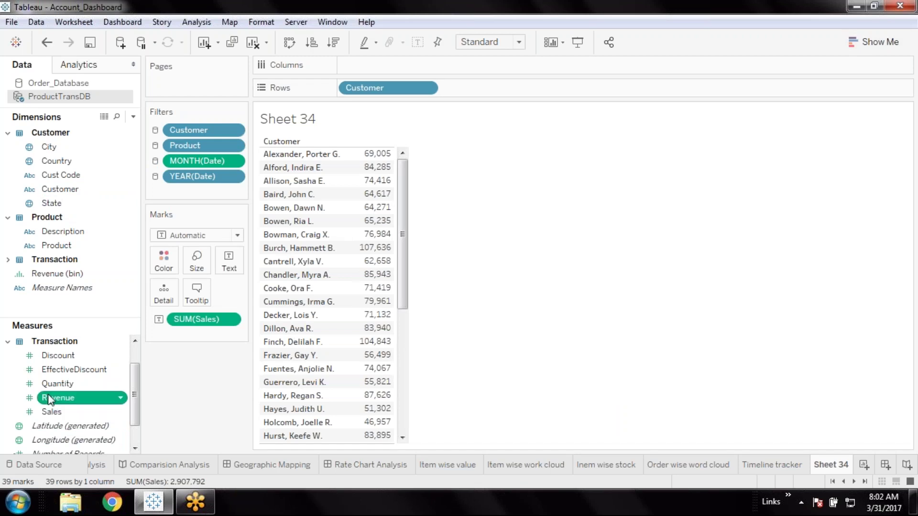
pyautogui.doubleClick(49, 400)
pyautogui.click(874, 42)
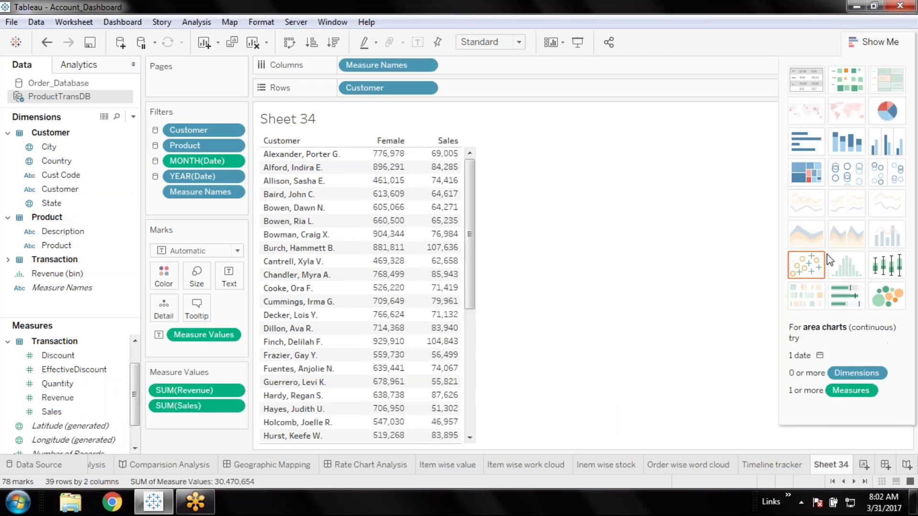
pyautogui.click(844, 300)
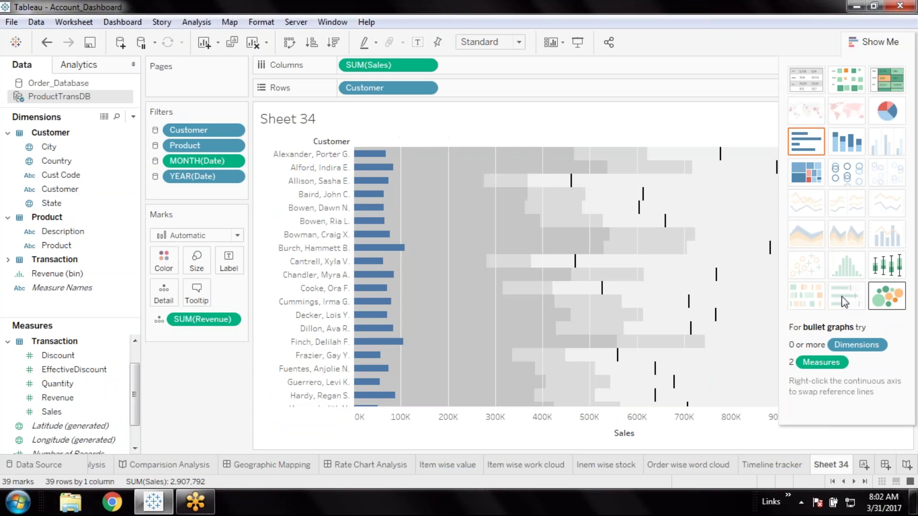
pyautogui.click(292, 44)
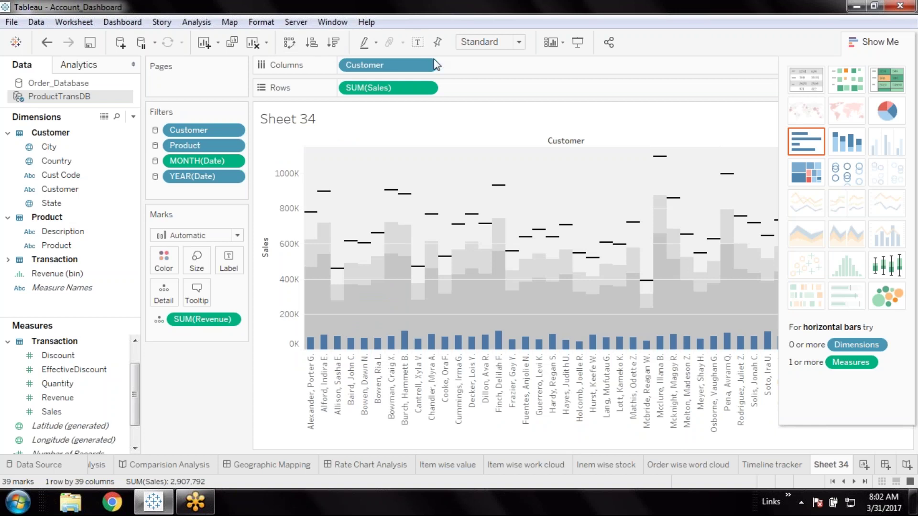
pyautogui.click(290, 42)
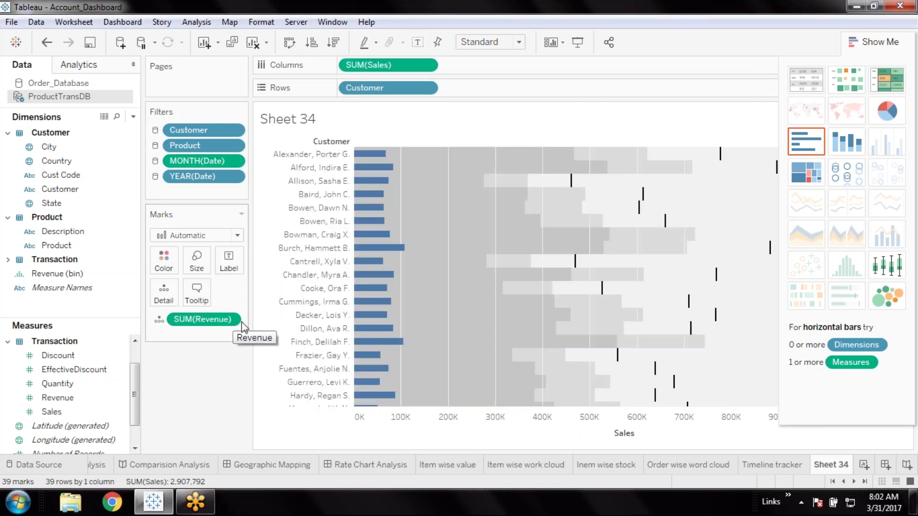
pyautogui.hotkey('ctrl', 'w')
pyautogui.hotkey('ctrl', 'w')
pyautogui.hotkey('ctrl', 'z')
pyautogui.hotkey('ctrl', 'z')
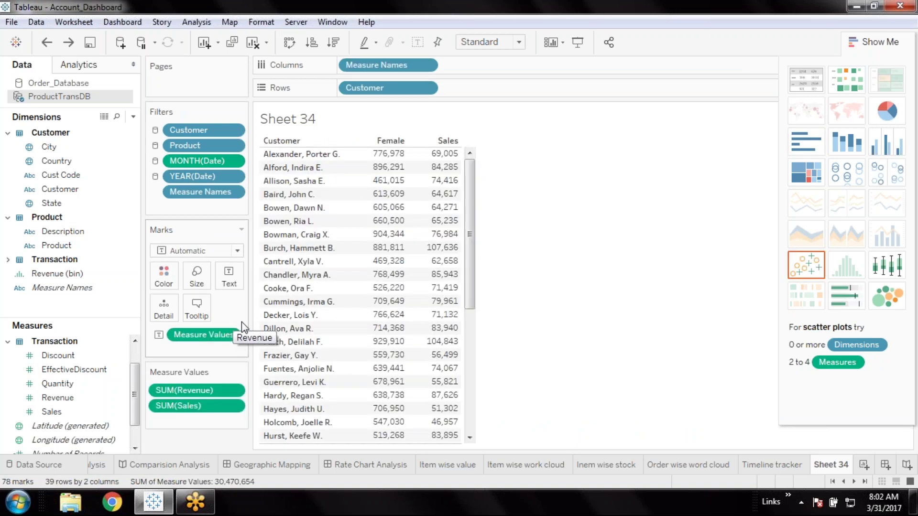
# Add Quantity beside Sales as a vertical bullet graph, then undo back to the Sales-only table
pyautogui.click(67, 386)
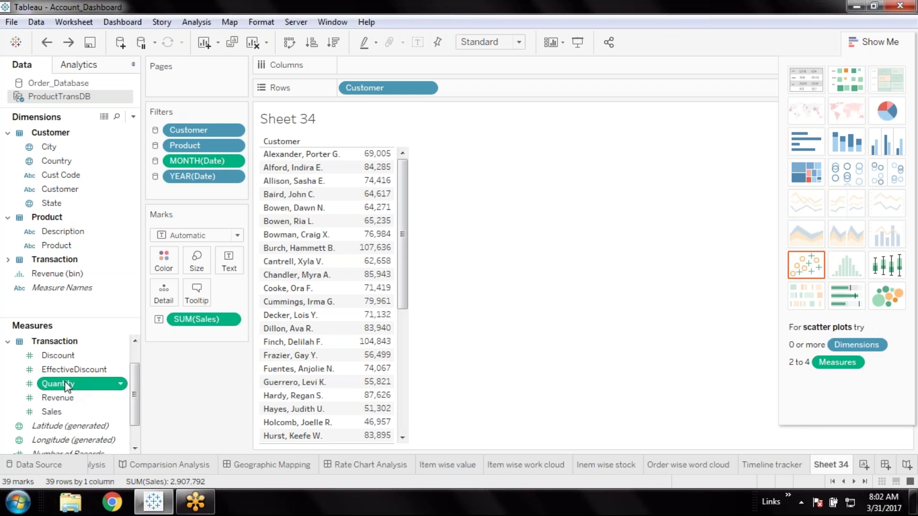
pyautogui.doubleClick(66, 386)
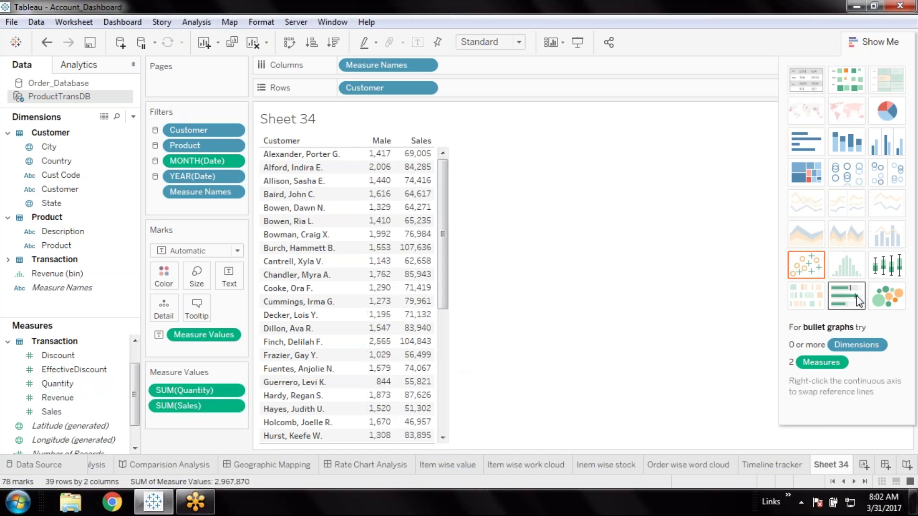
pyautogui.click(857, 297)
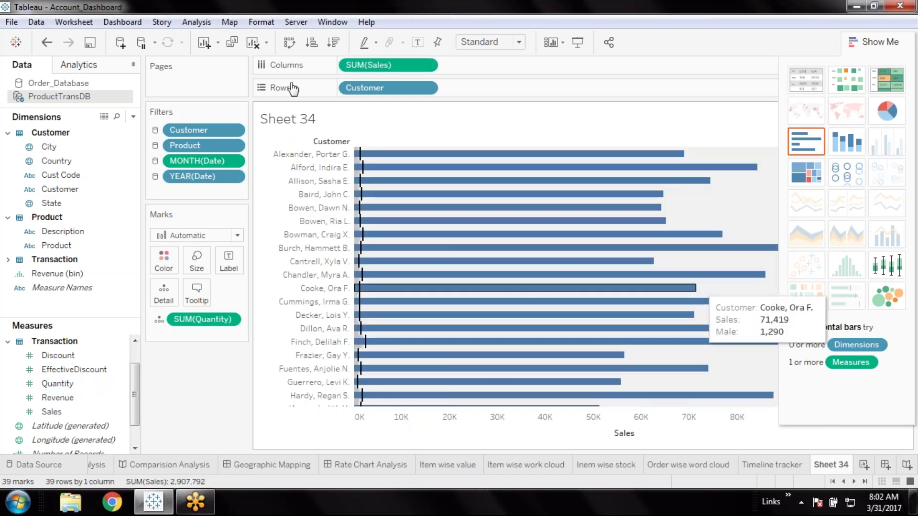
pyautogui.click(290, 44)
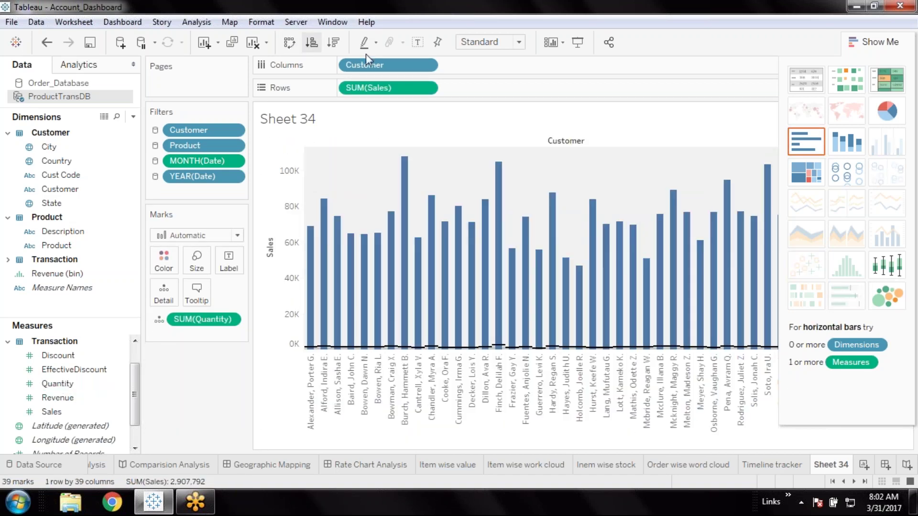
pyautogui.moveTo(402, 227)
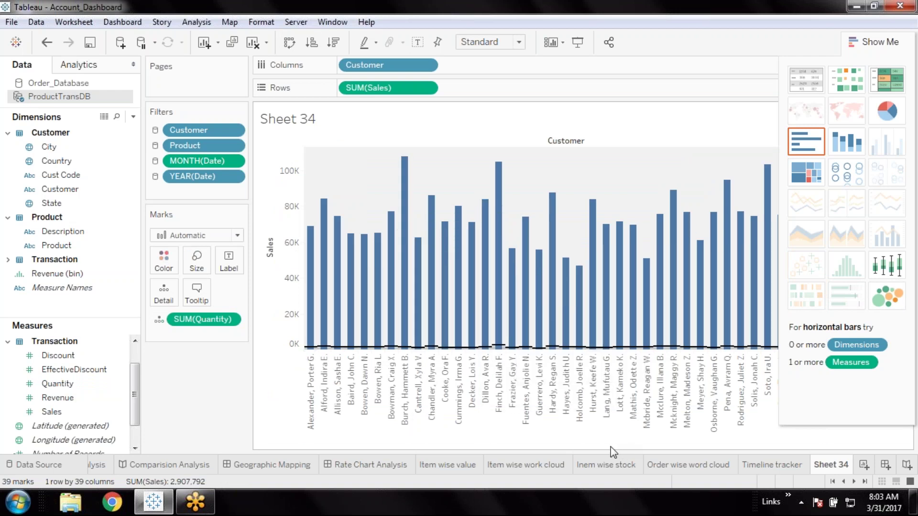
pyautogui.moveTo(488, 348)
pyautogui.hotkey('ctrl', 'z')
pyautogui.hotkey('ctrl', 'z')
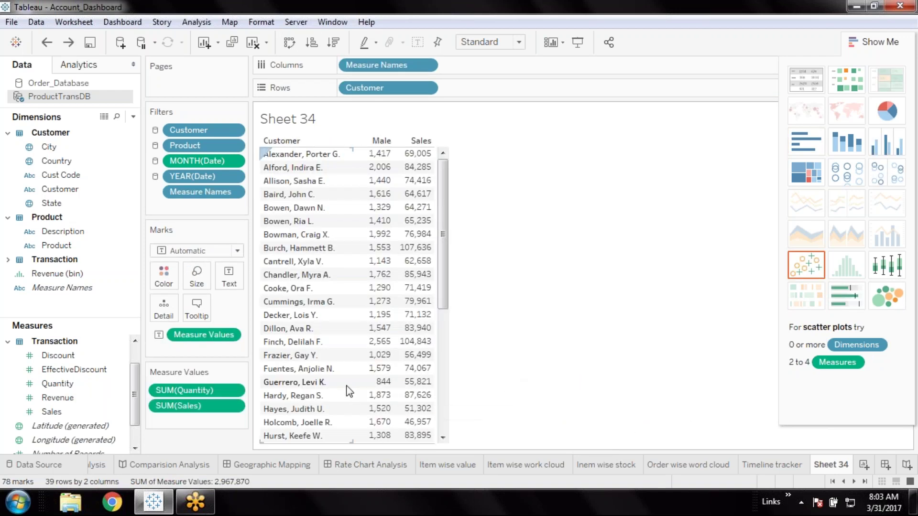
pyautogui.hotkey('ctrl', 'z')
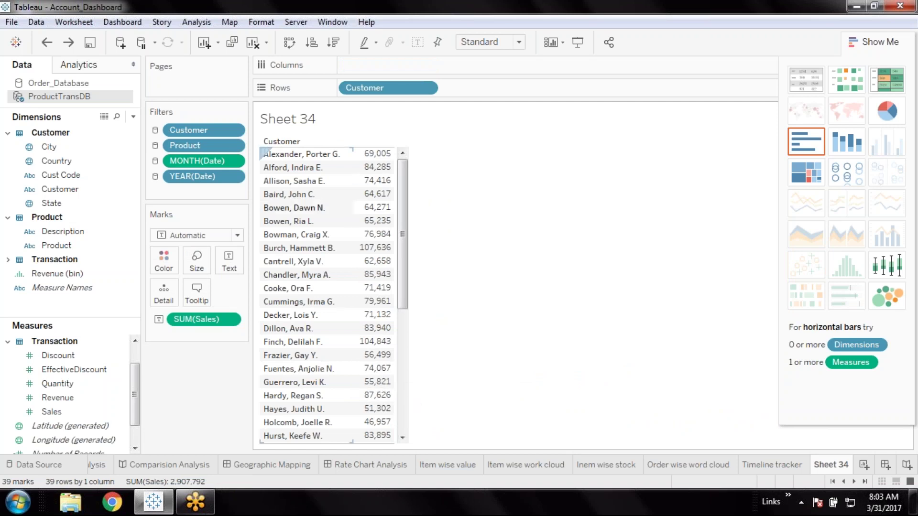
pyautogui.click(80, 413)
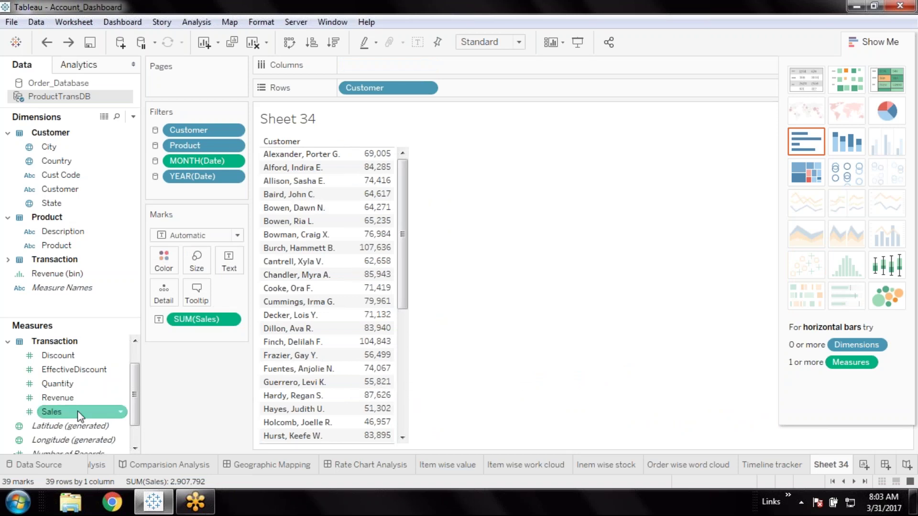
pyautogui.click(80, 414)
pyautogui.rightClick(80, 413)
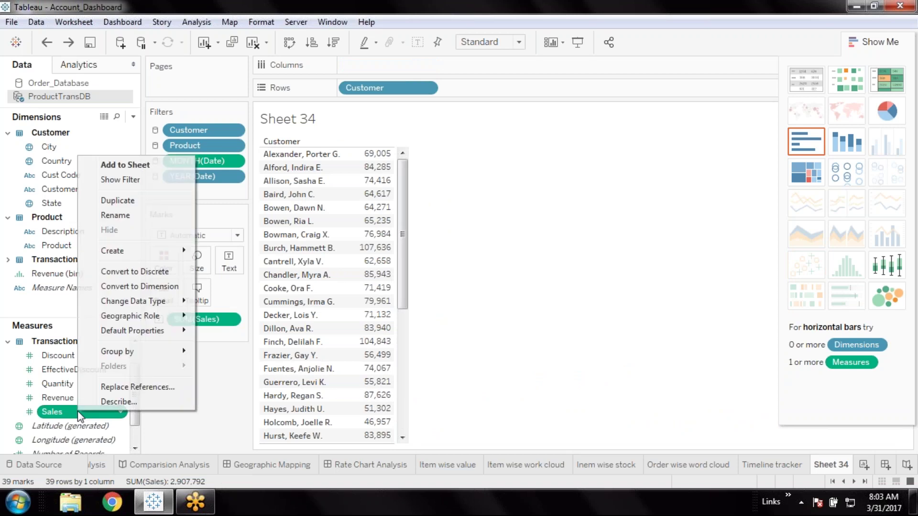
pyautogui.click(183, 429)
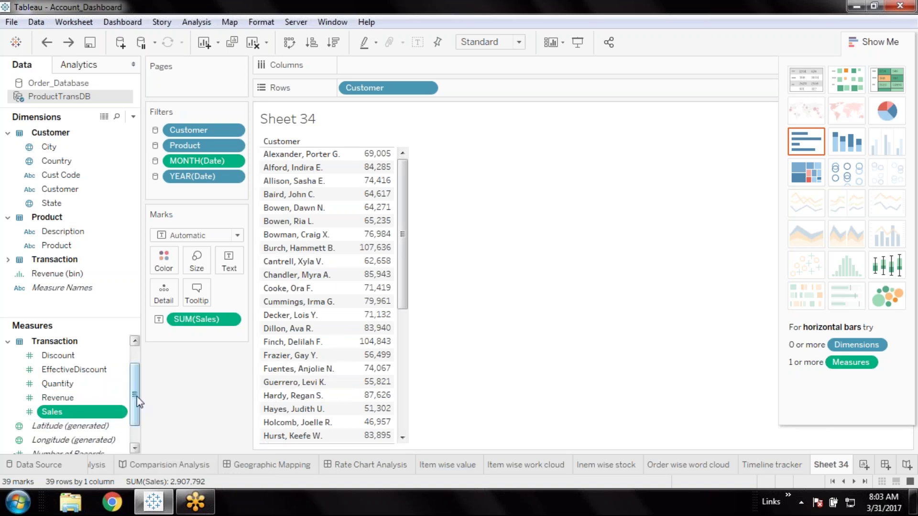
pyautogui.moveTo(137, 397)
pyautogui.mouseDown()
pyautogui.moveTo(137, 421)
pyautogui.moveTo(139, 383)
pyautogui.mouseUp()
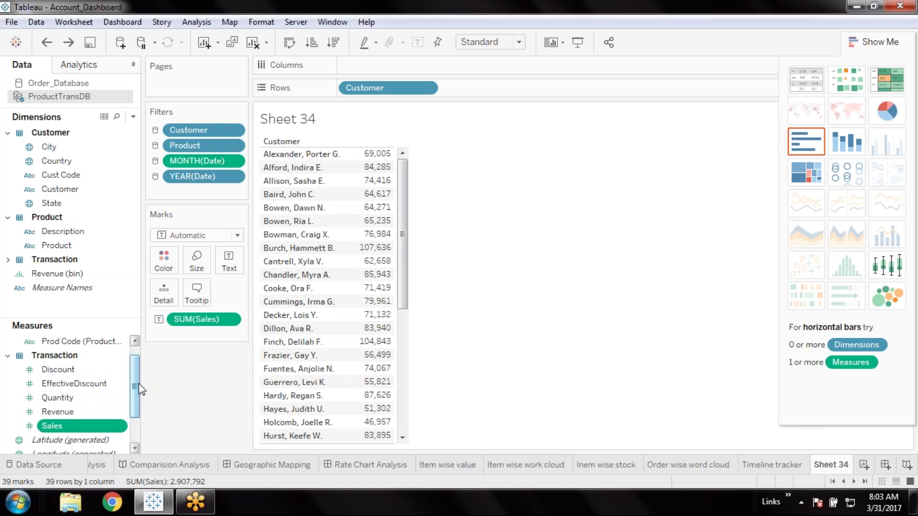
# Add Quantity and try it as a bullet graph with swapped axes, then revert to the Sales and Quantity table
pyautogui.doubleClick(70, 400)
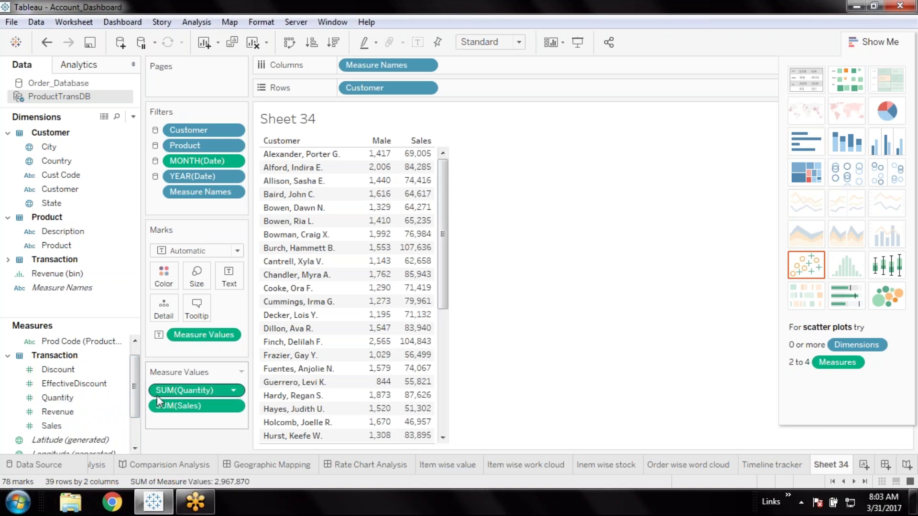
pyautogui.click(831, 294)
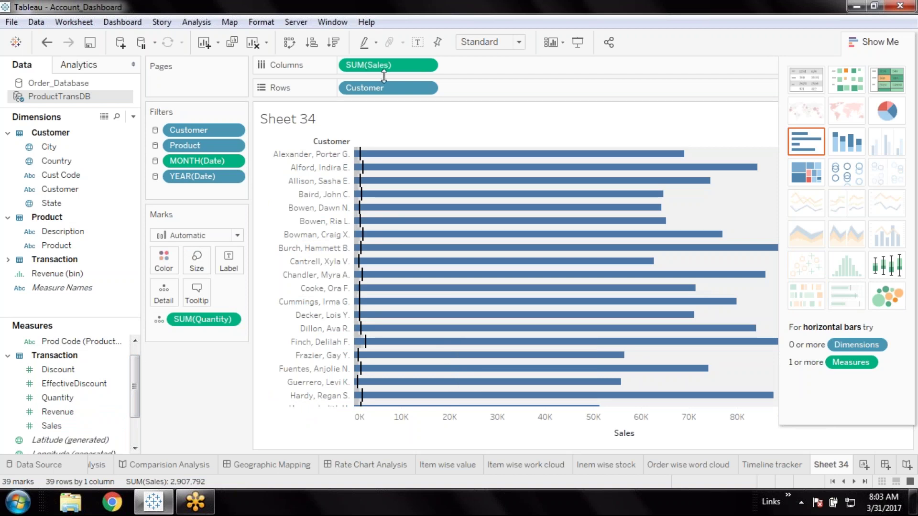
pyautogui.click(290, 43)
pyautogui.click(290, 43)
pyautogui.hotkey('ctrl', 'w')
pyautogui.hotkey('ctrl', 'z')
pyautogui.hotkey('ctrl', 'z')
pyautogui.hotkey('ctrl', 'z')
pyautogui.hotkey('ctrl', 'z')
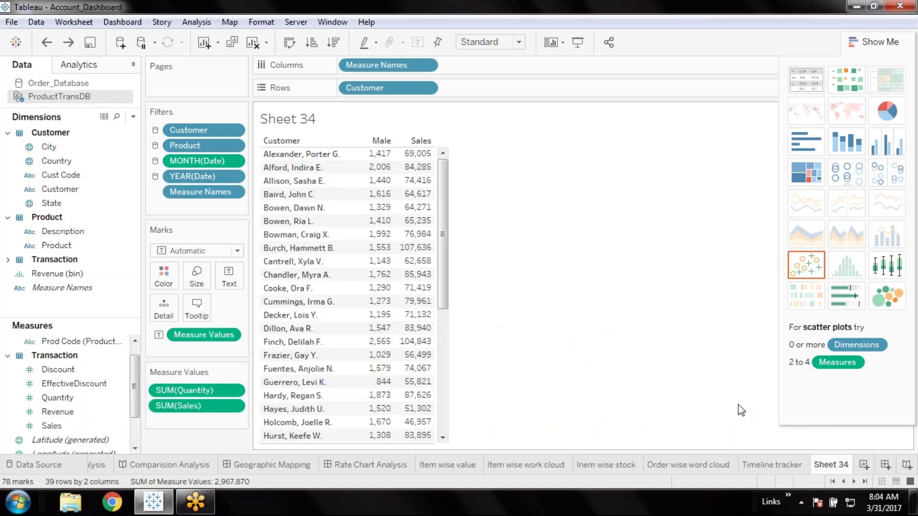
pyautogui.hotkey('ctrl', 'z')
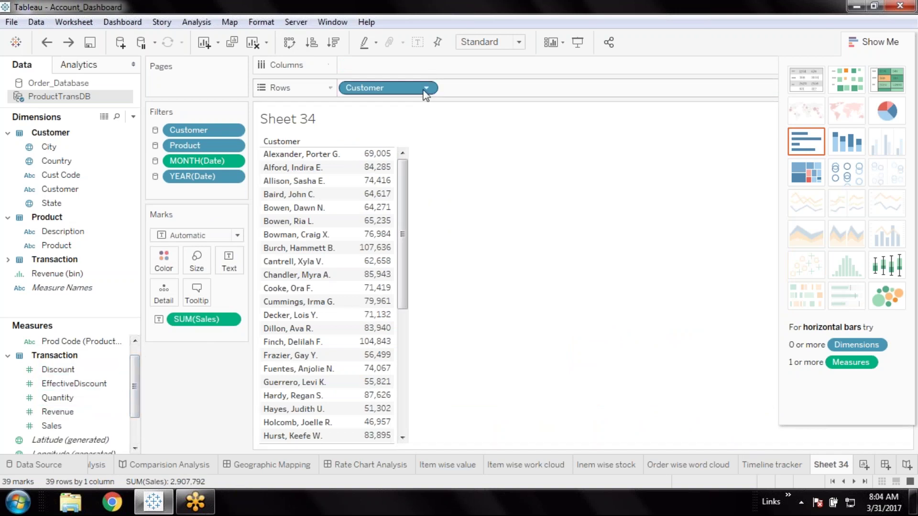
# Replace Sales with Discount, add Quantity beside it, and show them as a bullet graph
pyautogui.click(229, 318)
pyautogui.click(213, 506)
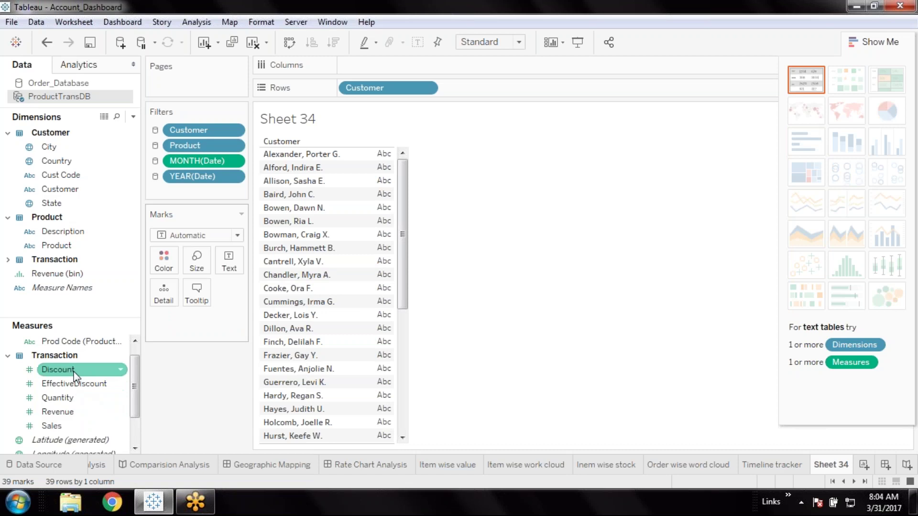
pyautogui.doubleClick(74, 373)
pyautogui.click(80, 383)
pyautogui.doubleClick(79, 384)
pyautogui.hotkey('ctrl', 'z')
pyautogui.click(72, 384)
pyautogui.click(71, 399)
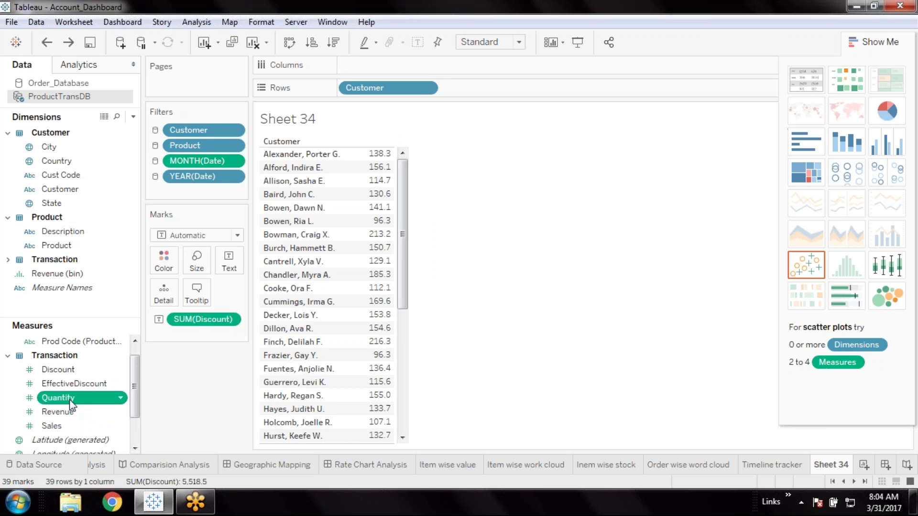
pyautogui.doubleClick(70, 399)
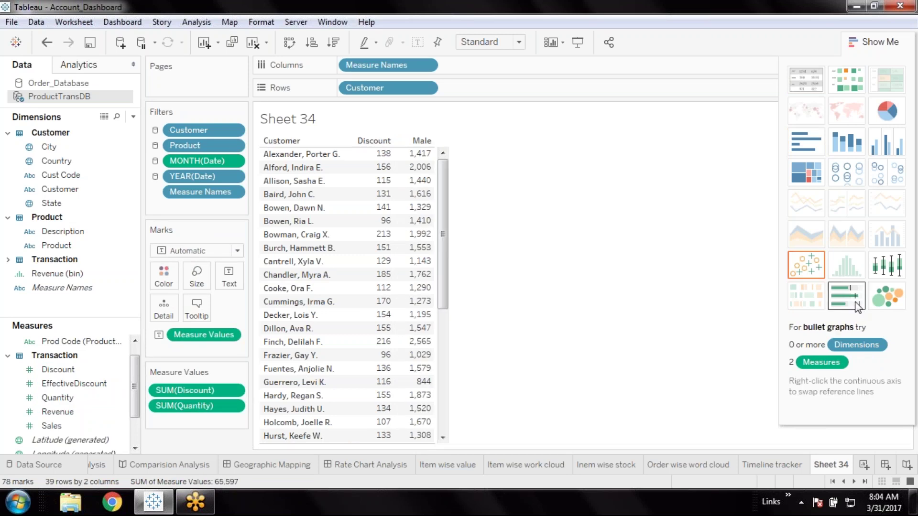
pyautogui.click(858, 304)
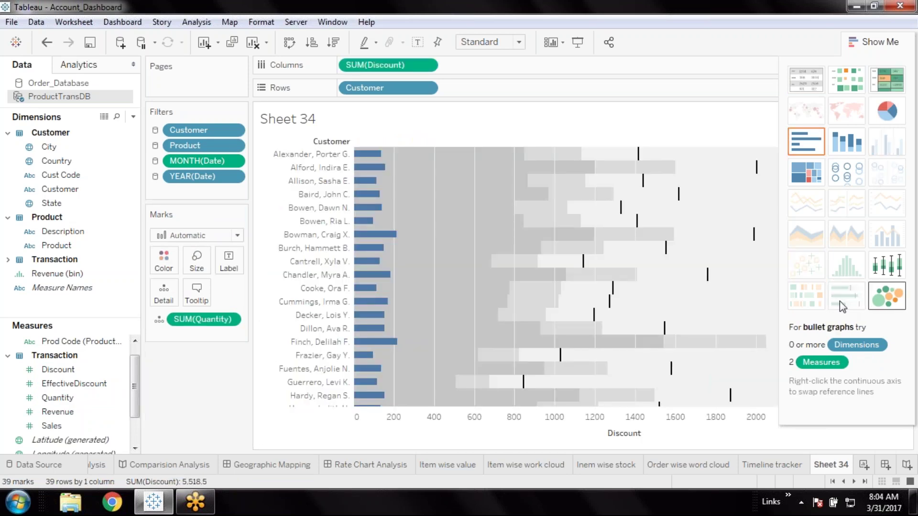
# Swap the bullet graph to vertical bars and inspect its reference lines. Try moving Quantity to Rows, then undo back to the Discount table
pyautogui.click(287, 43)
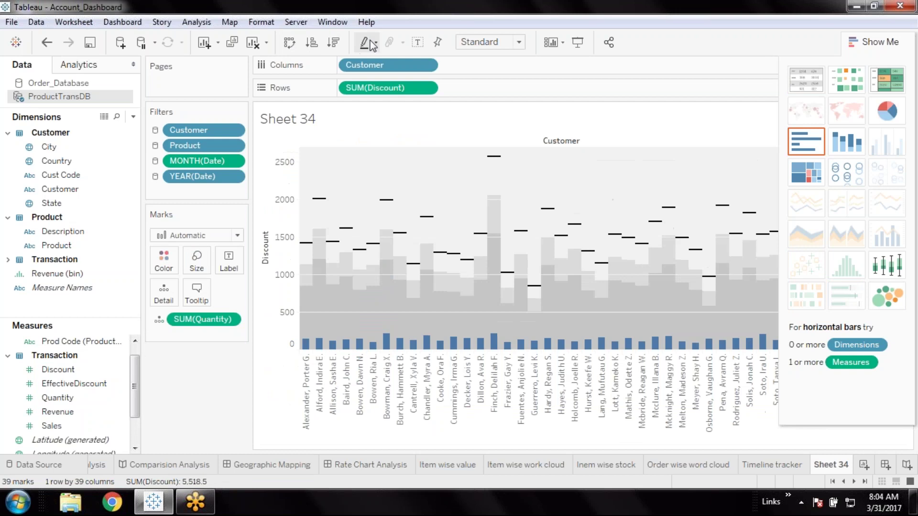
pyautogui.moveTo(320, 201)
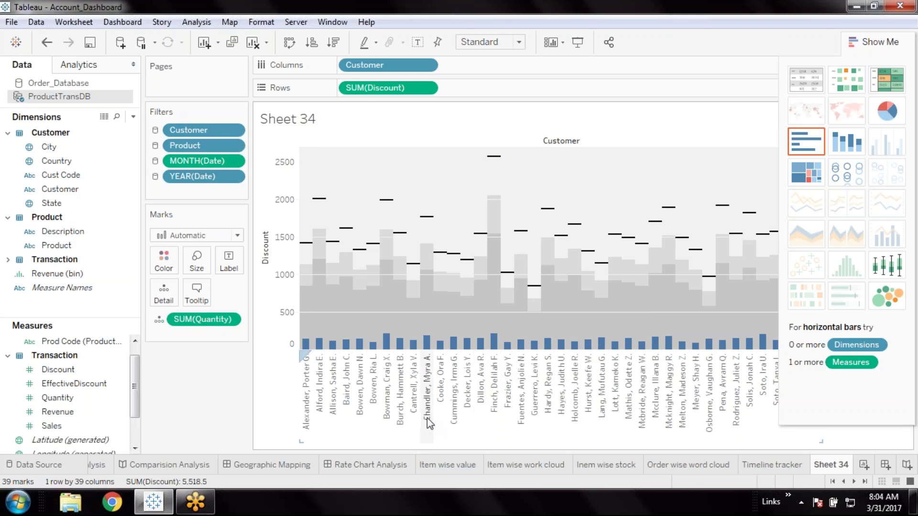
pyautogui.moveTo(322, 350)
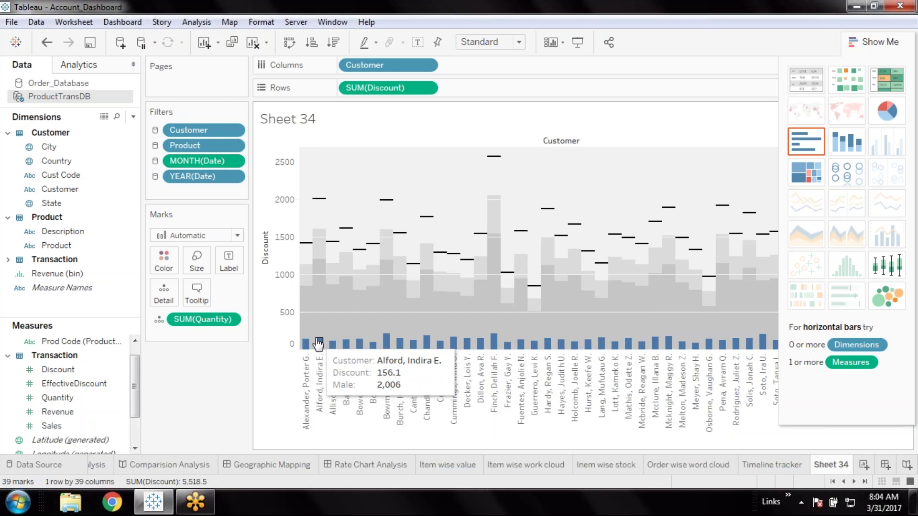
pyautogui.moveTo(406, 280)
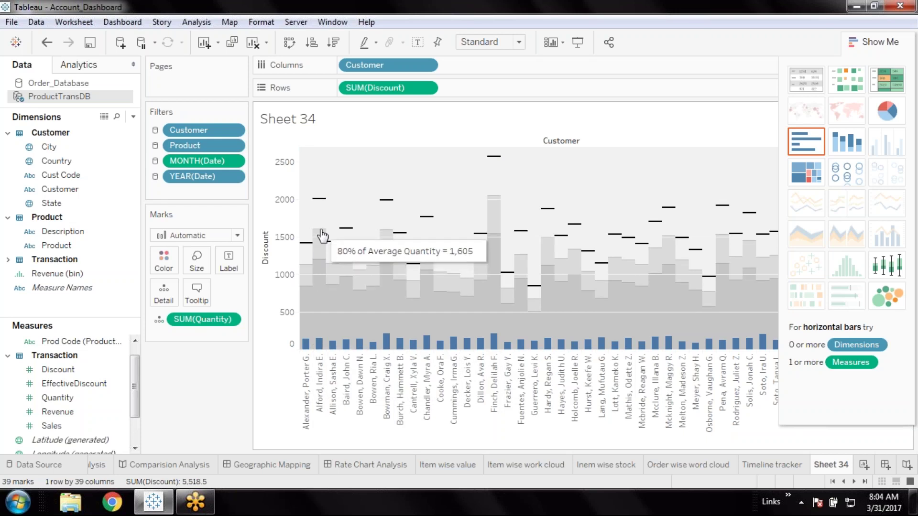
pyautogui.moveTo(321, 263)
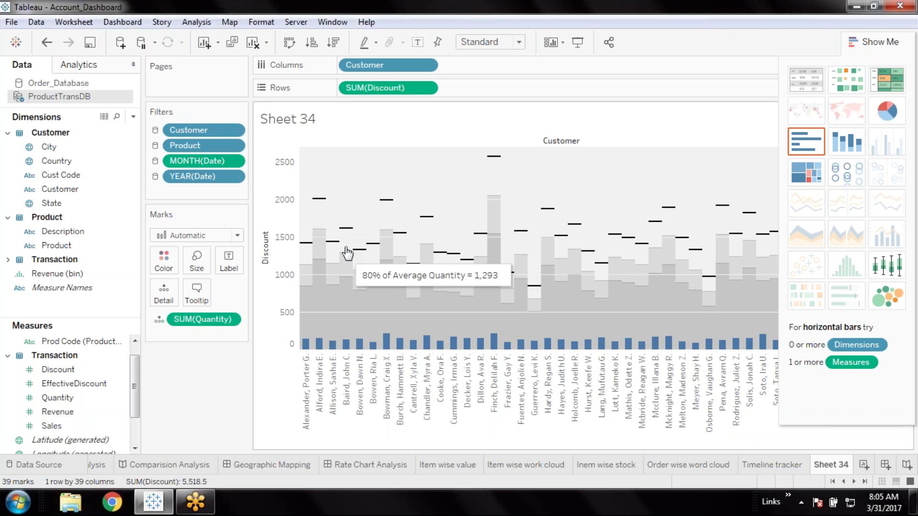
pyautogui.moveTo(347, 233)
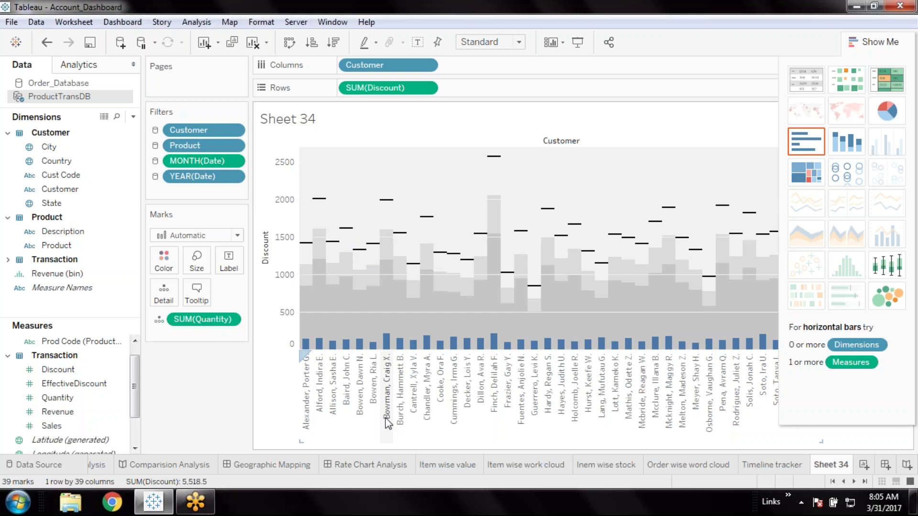
pyautogui.moveTo(203, 323); pyautogui.dragTo(194, 357)
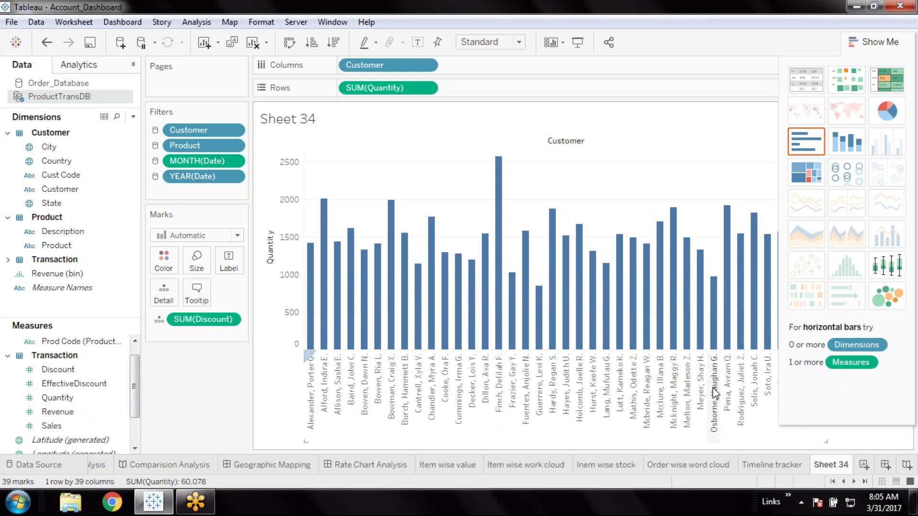
pyautogui.hotkey('ctrl', 'z')
pyautogui.hotkey('ctrl', 'z')
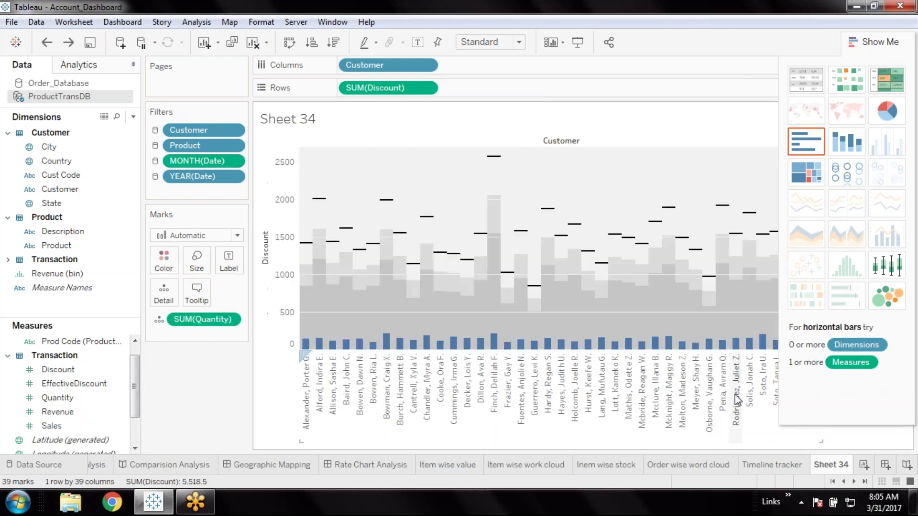
pyautogui.hotkey('ctrl', 'w')
pyautogui.hotkey('ctrl', 'z')
pyautogui.hotkey('ctrl', 'z')
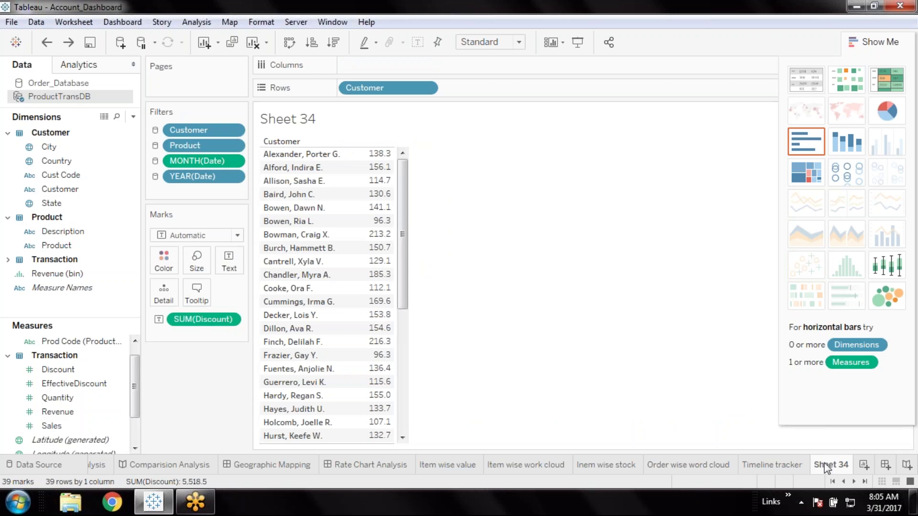
pyautogui.rightClick(826, 467)
pyautogui.click(839, 347)
pyautogui.click(863, 465)
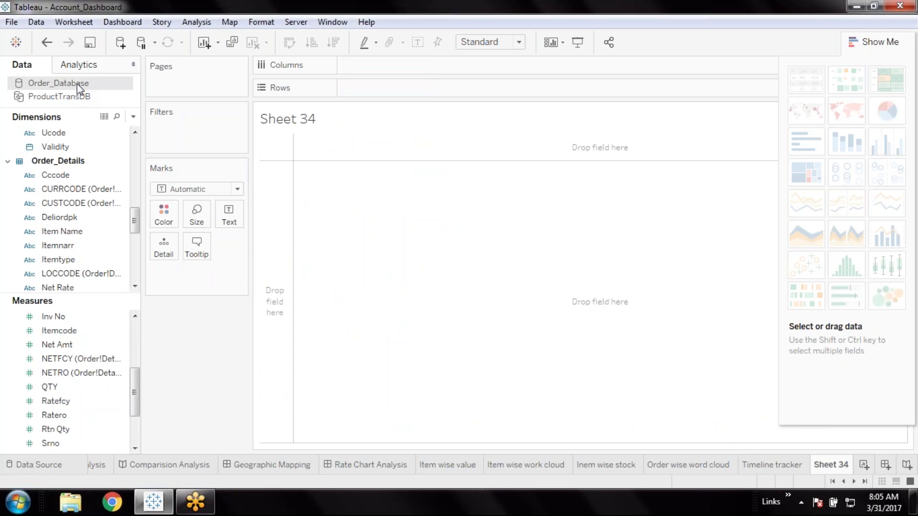
pyautogui.click(75, 234)
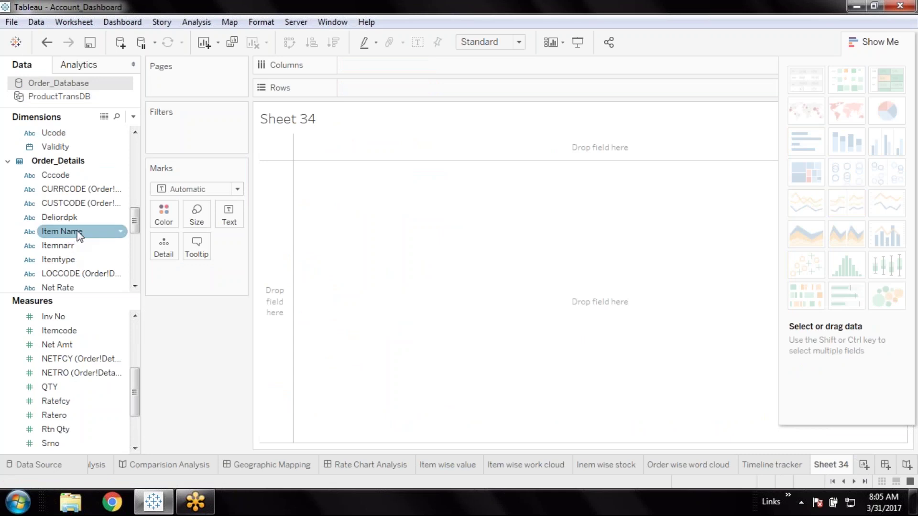
pyautogui.doubleClick(78, 233)
pyautogui.click(92, 359)
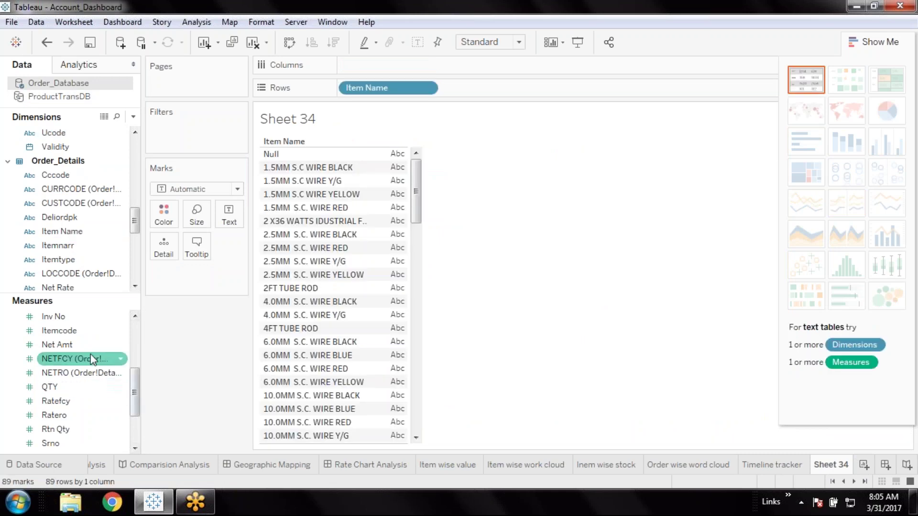
pyautogui.click(82, 346)
pyautogui.doubleClick(81, 347)
pyautogui.click(72, 387)
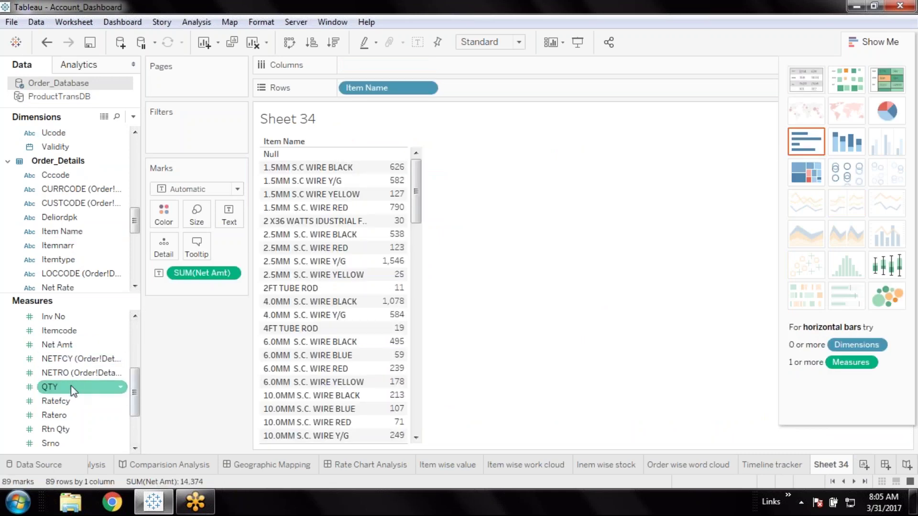
pyautogui.doubleClick(71, 388)
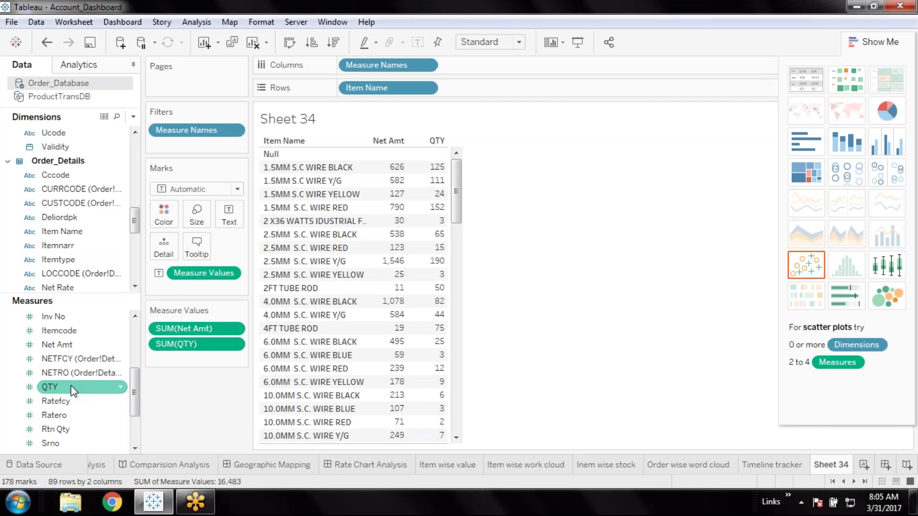
pyautogui.click(850, 294)
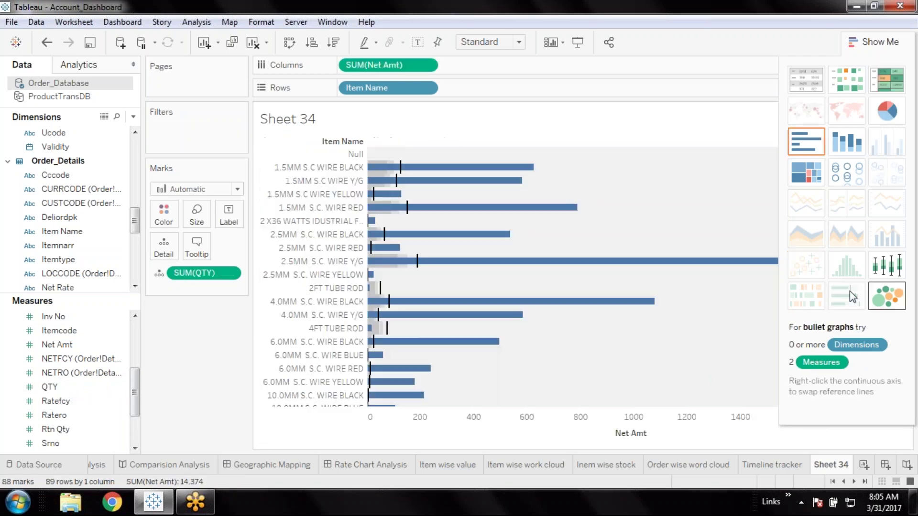
pyautogui.click(289, 42)
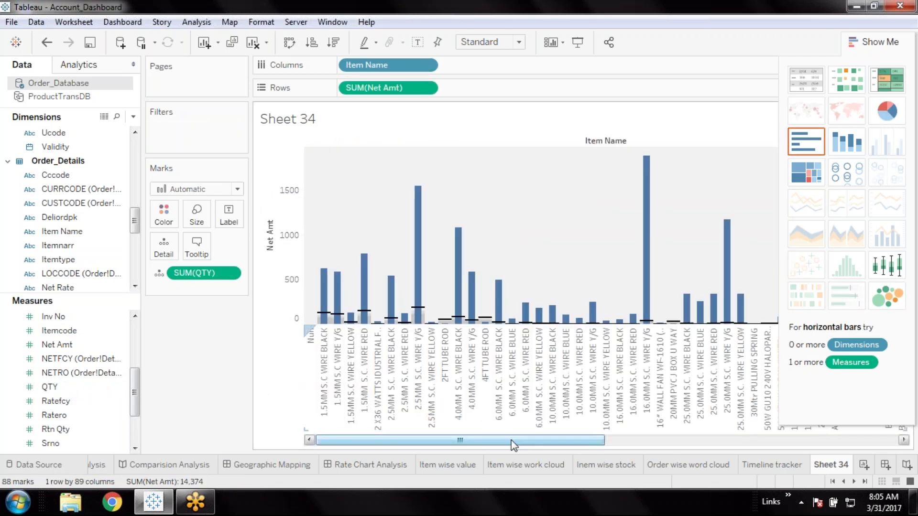
pyautogui.hotkey('ctrl', 'w')
pyautogui.hotkey('ctrl', 'z')
pyautogui.hotkey('ctrl', 'z')
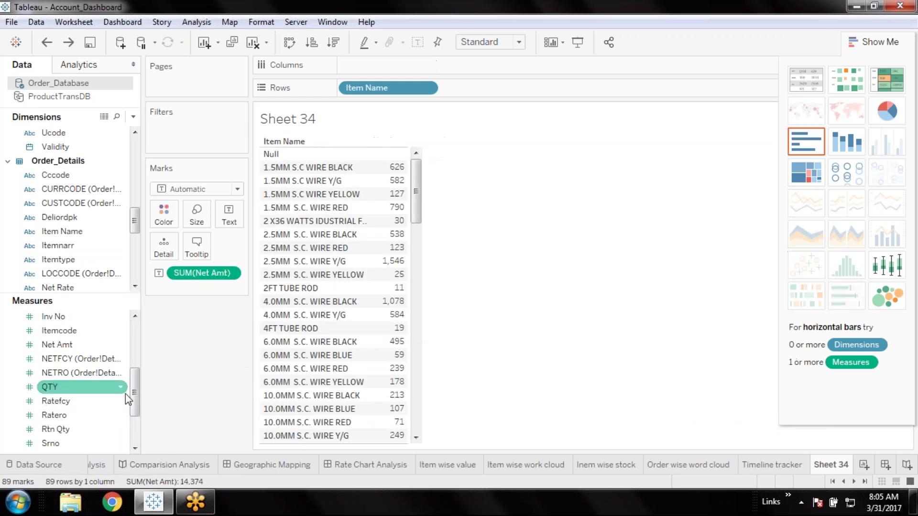
pyautogui.moveTo(137, 400); pyautogui.dragTo(135, 433)
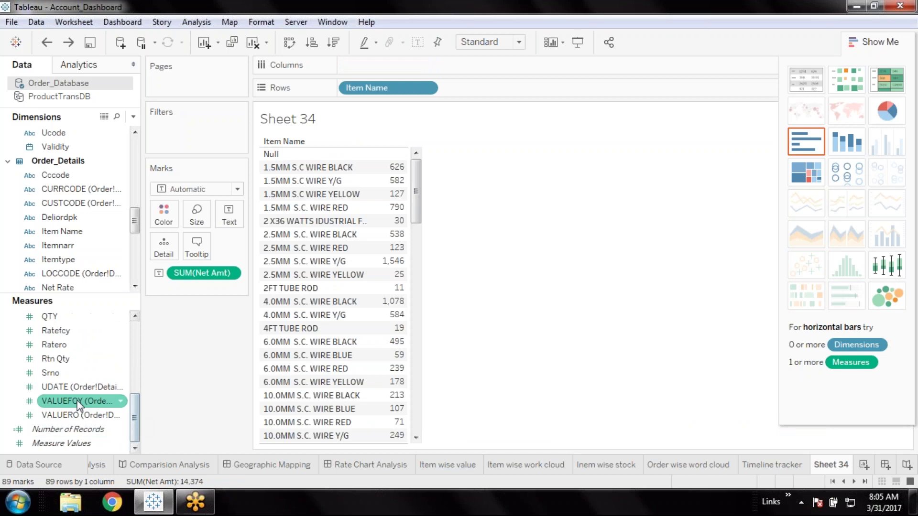
pyautogui.click(73, 415)
pyautogui.doubleClick(73, 415)
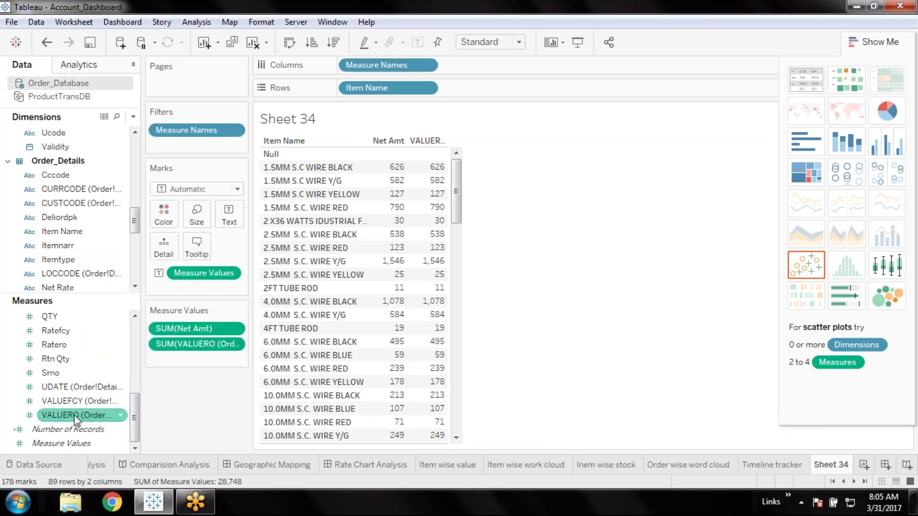
pyautogui.click(846, 295)
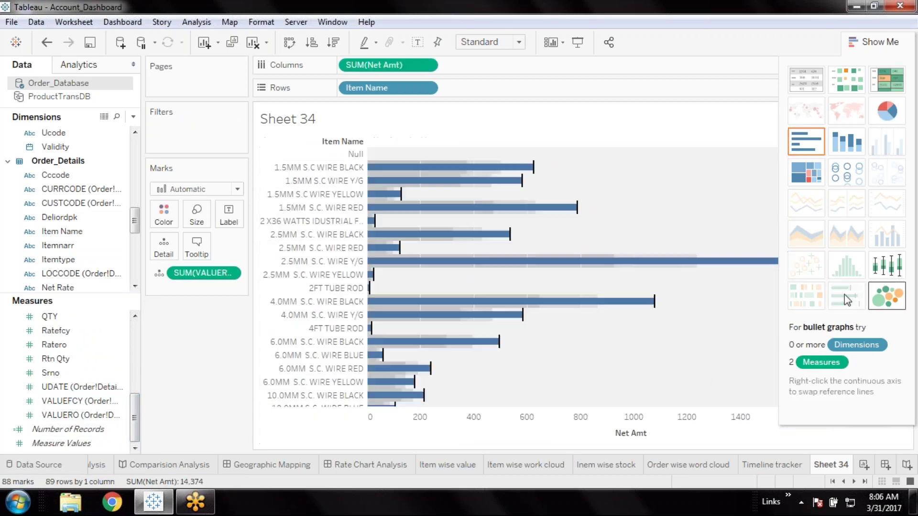
pyautogui.click(289, 42)
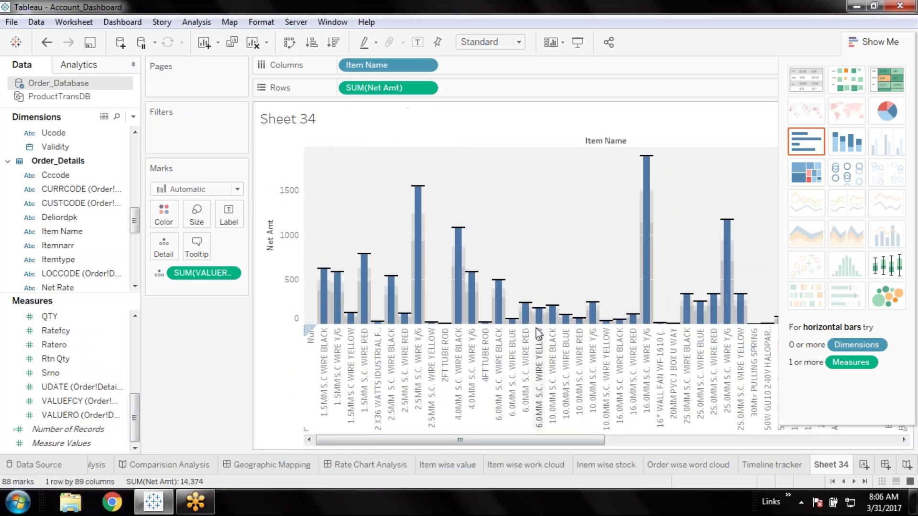
pyautogui.moveTo(564, 445); pyautogui.dragTo(409, 445)
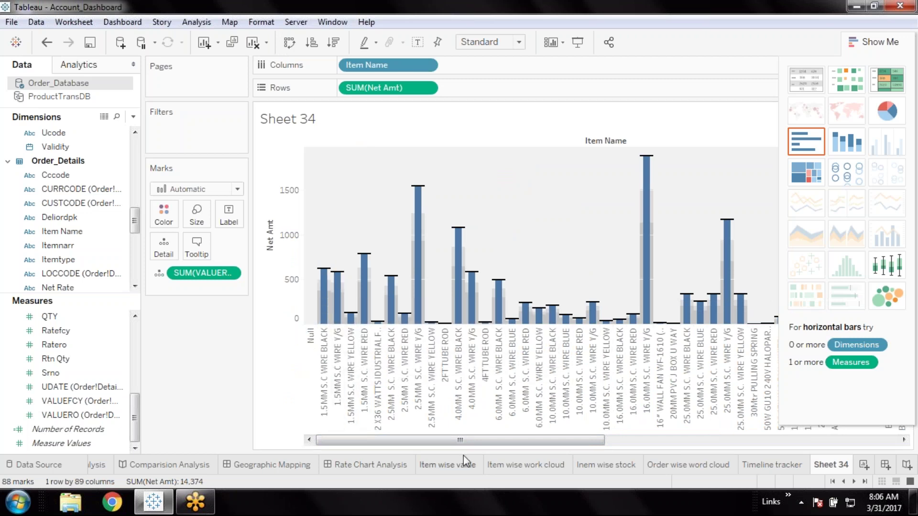
pyautogui.hotkey('ctrl', 'z')
pyautogui.hotkey('ctrl', 'z')
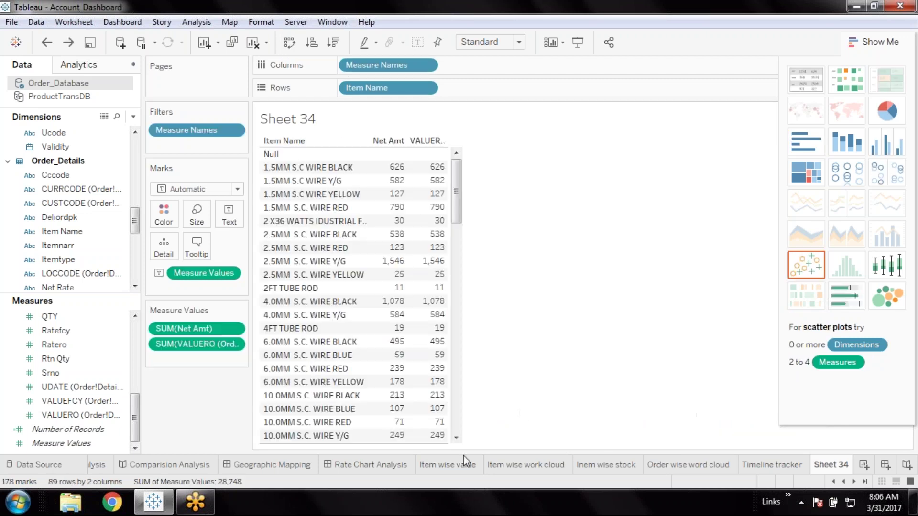
pyautogui.hotkey('ctrl', 'z')
# Build a bullet graph of Avg Cost per item against Net Amt, swapped to vertical bars
pyautogui.scroll(5, 136, 330)
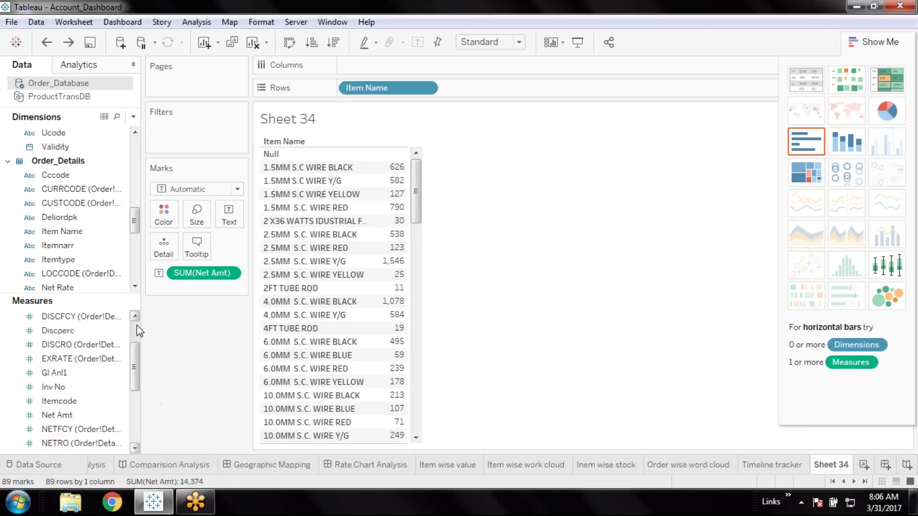
pyautogui.doubleClick(60, 358)
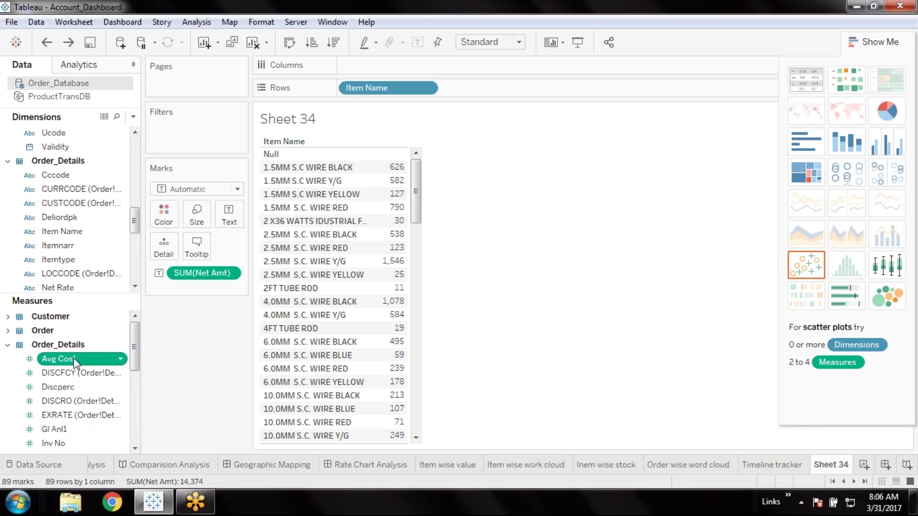
pyautogui.click(854, 305)
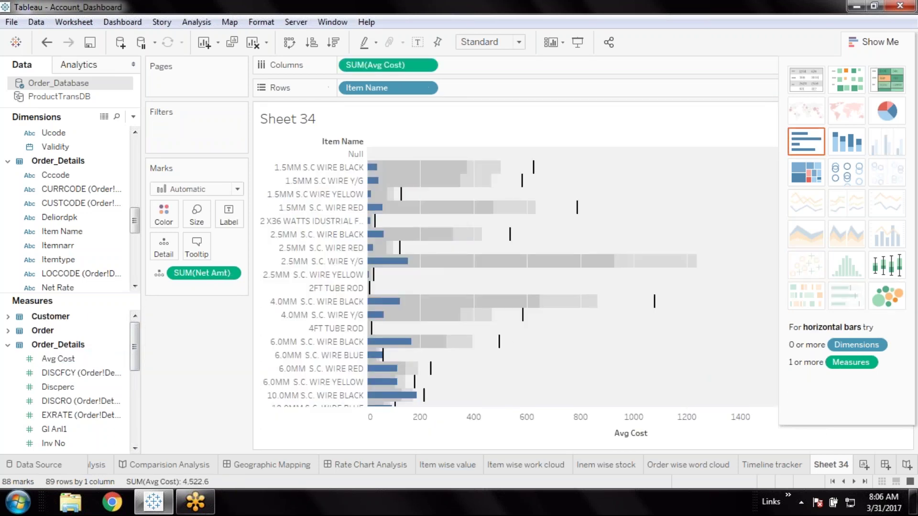
pyautogui.click(289, 42)
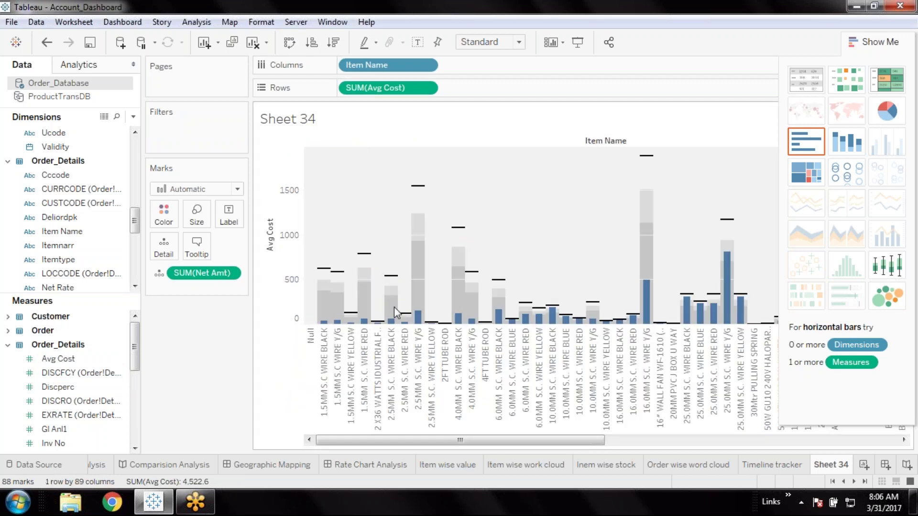
pyautogui.moveTo(600, 441); pyautogui.dragTo(458, 442)
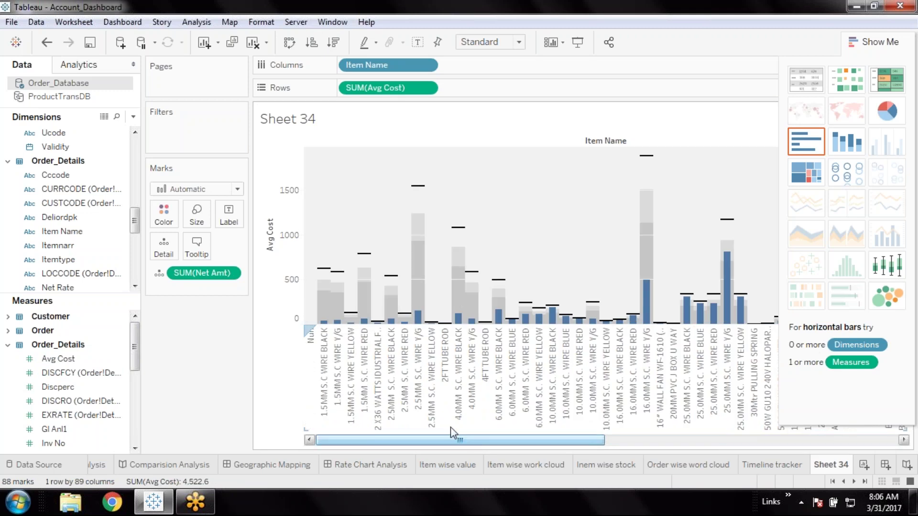
pyautogui.moveTo(701, 308)
pyautogui.click(909, 343)
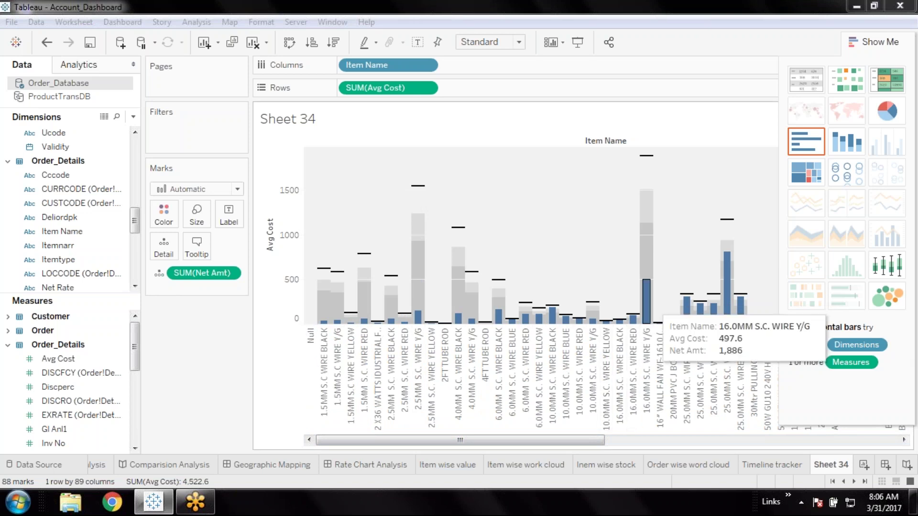
# Colour the Avg Cost bullet bars red
pyautogui.click(120, 42)
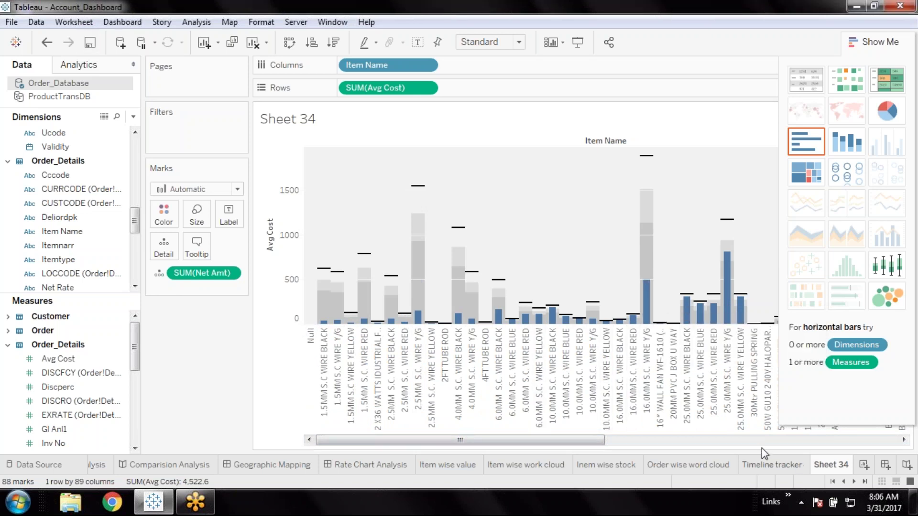
pyautogui.click(418, 186)
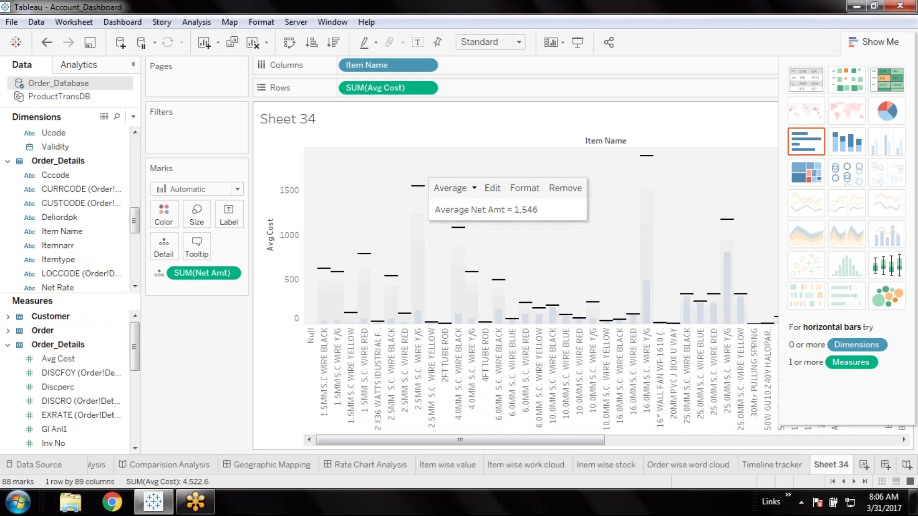
pyautogui.click(163, 215)
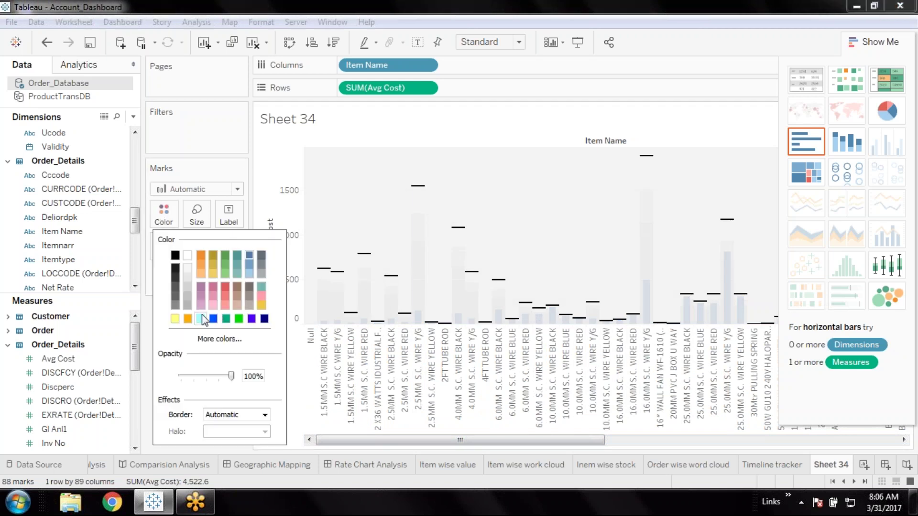
pyautogui.click(229, 287)
pyautogui.click(722, 46)
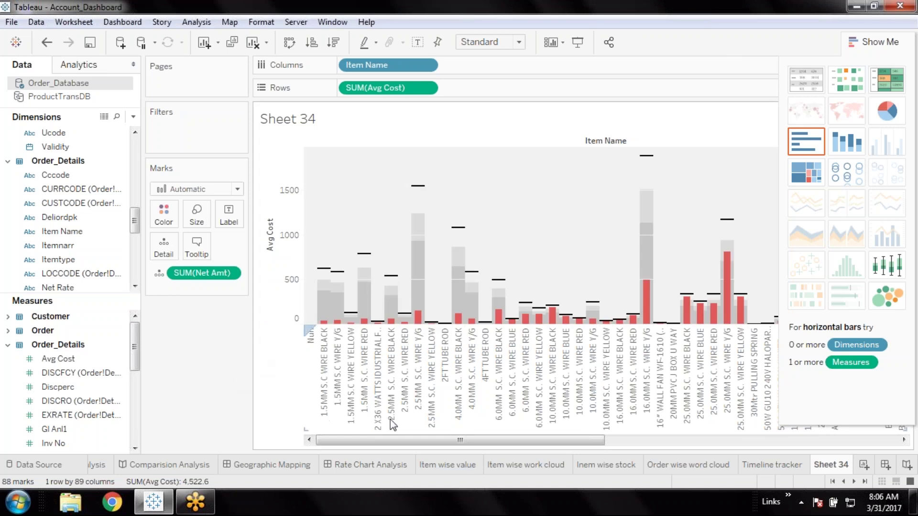
# Format the Net Amt reference line with blue label shading and a green line colour
pyautogui.rightClick(416, 186)
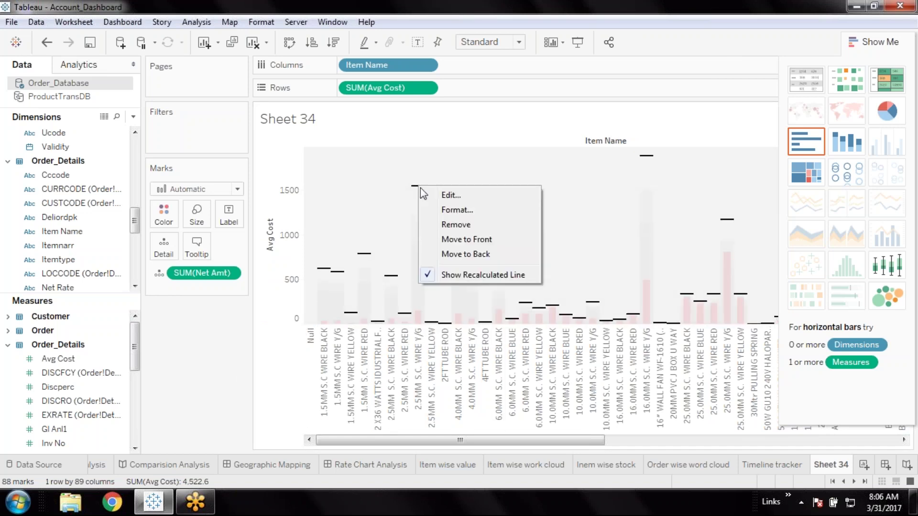
pyautogui.click(443, 211)
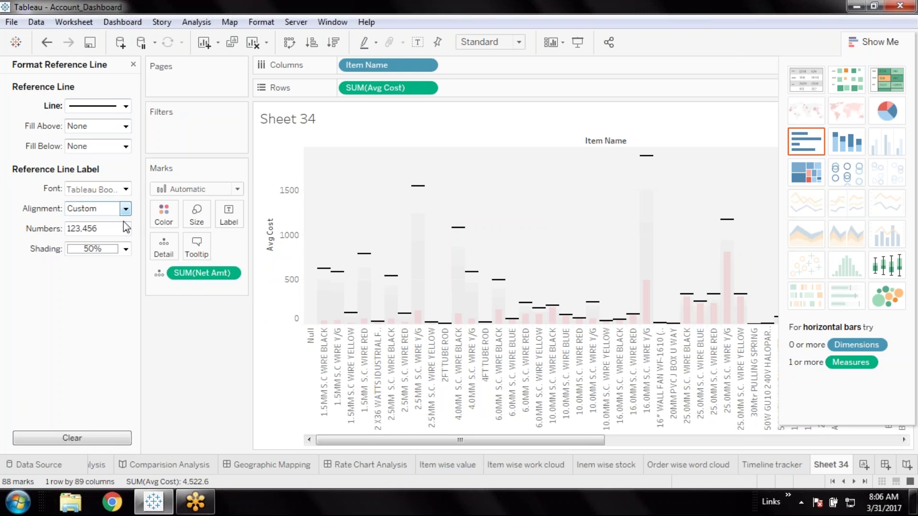
pyautogui.click(125, 249)
pyautogui.click(113, 328)
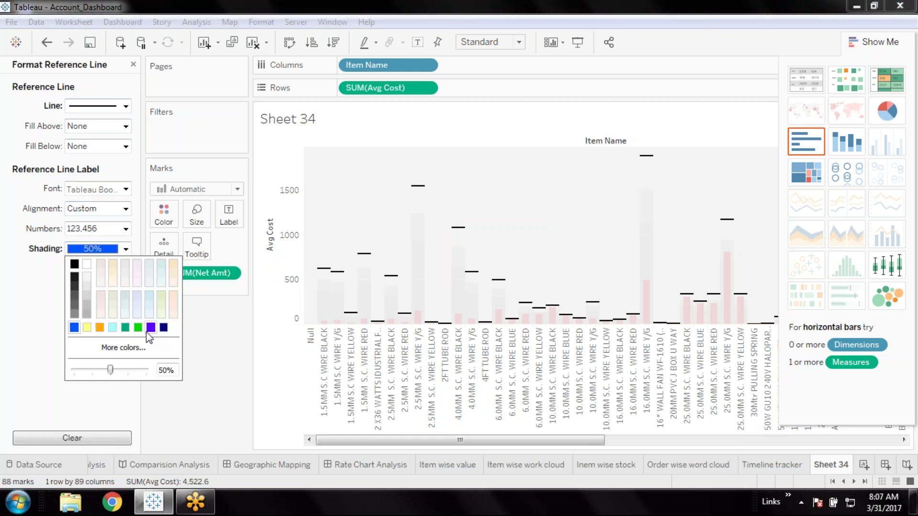
pyautogui.click(190, 354)
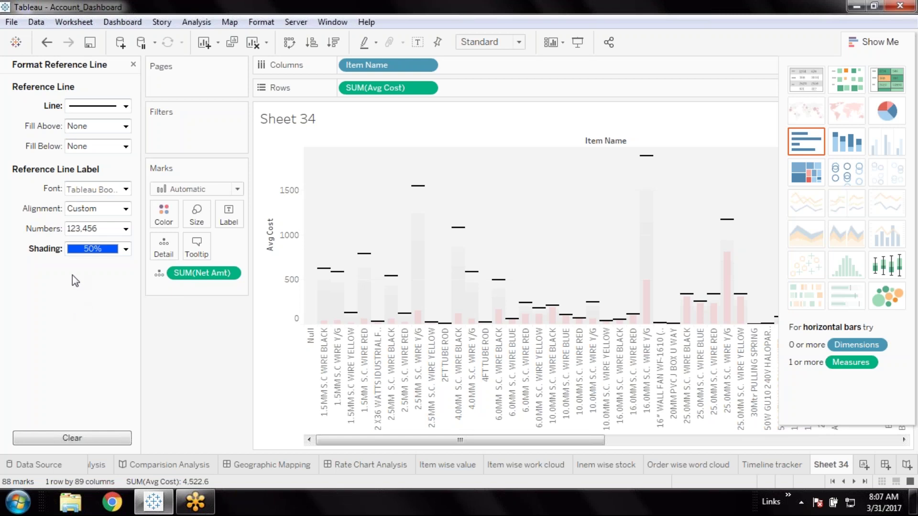
pyautogui.click(125, 105)
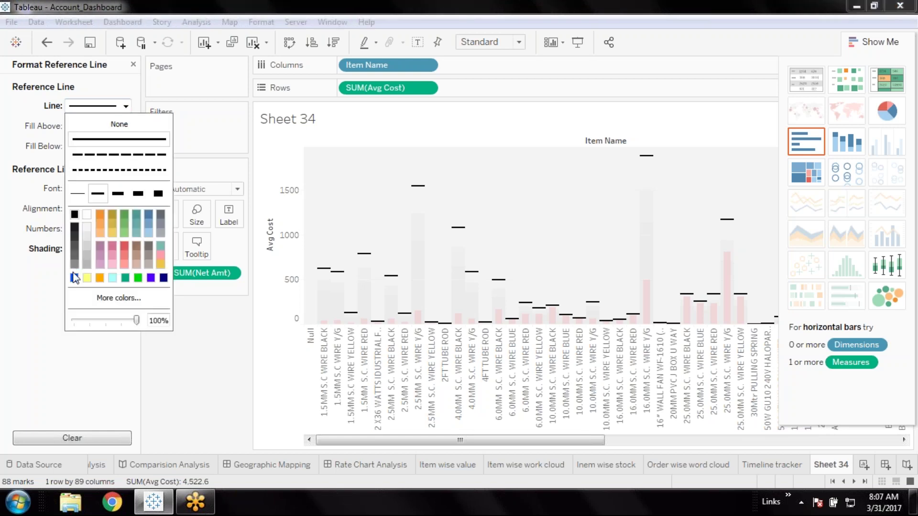
pyautogui.click(124, 213)
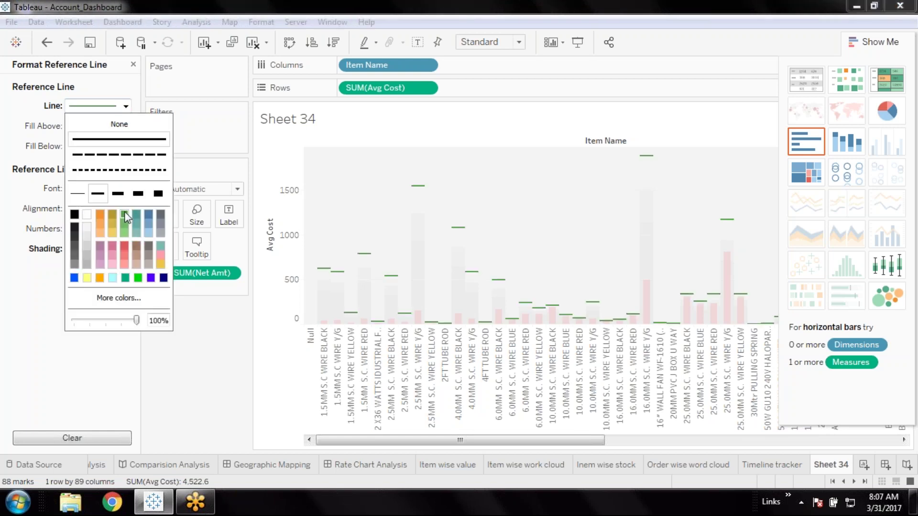
pyautogui.click(189, 381)
pyautogui.moveTo(424, 228)
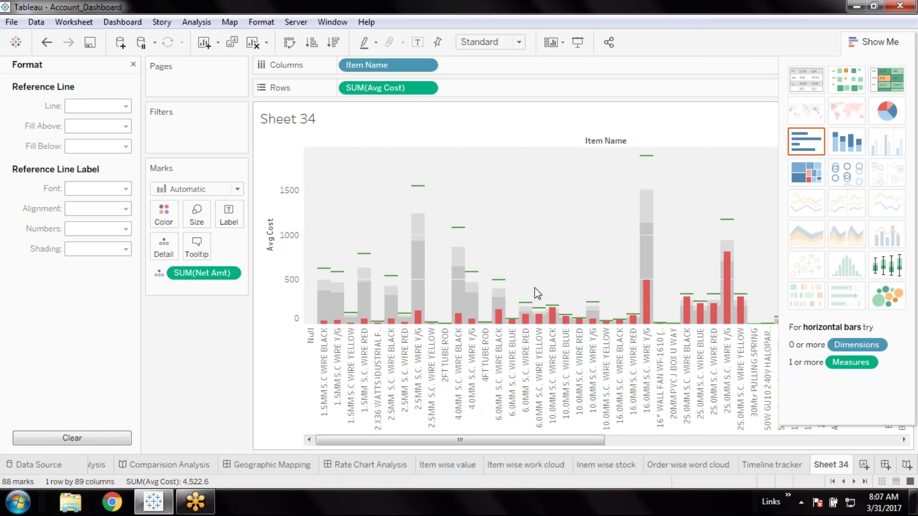
# Rename the Sheet 34 tab to 'Target vs achived' so the title matches
pyautogui.moveTo(417, 443); pyautogui.dragTo(653, 441)
pyautogui.hscroll(-5, 450, 451)
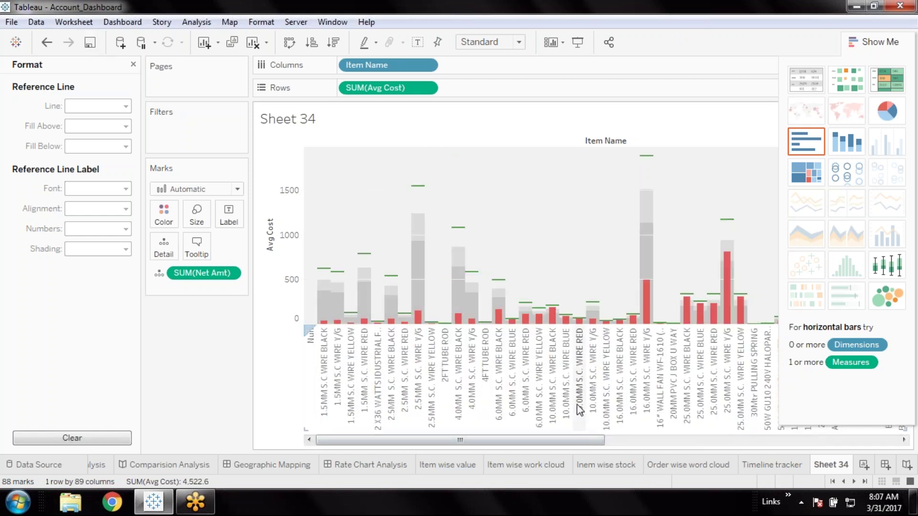
pyautogui.doubleClick(843, 466)
pyautogui.write('Target vs')
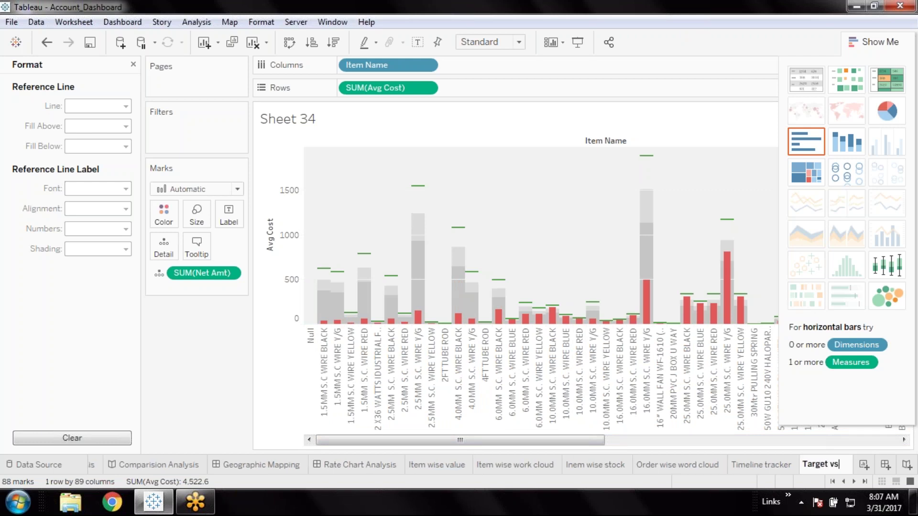
pyautogui.write(' a')
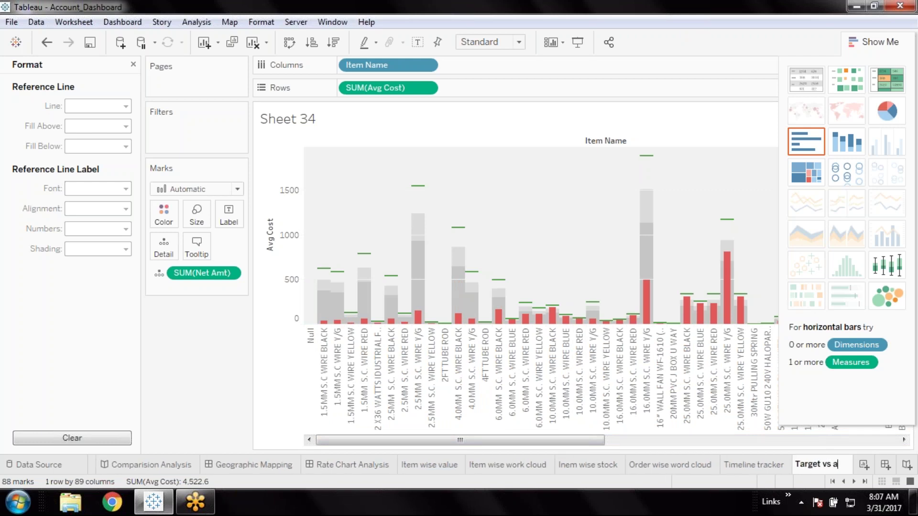
pyautogui.write('chived')
pyautogui.press('Return')
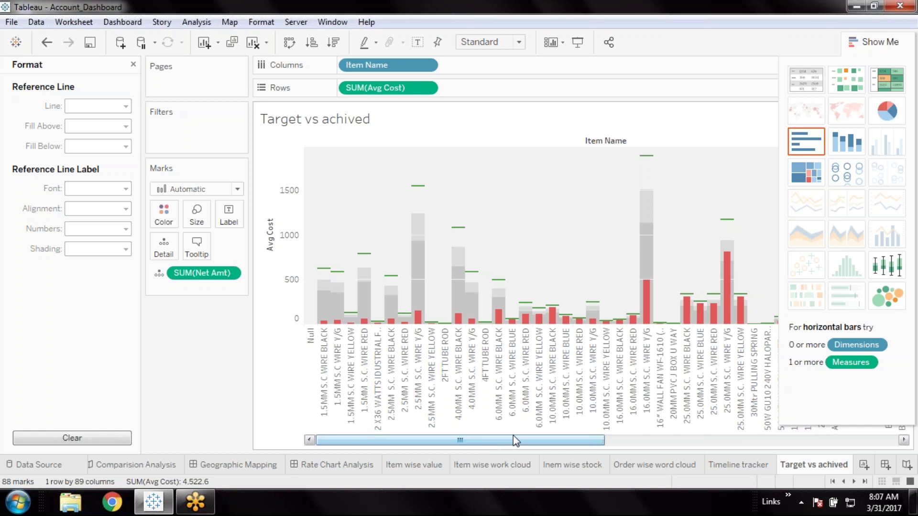
pyautogui.click(904, 479)
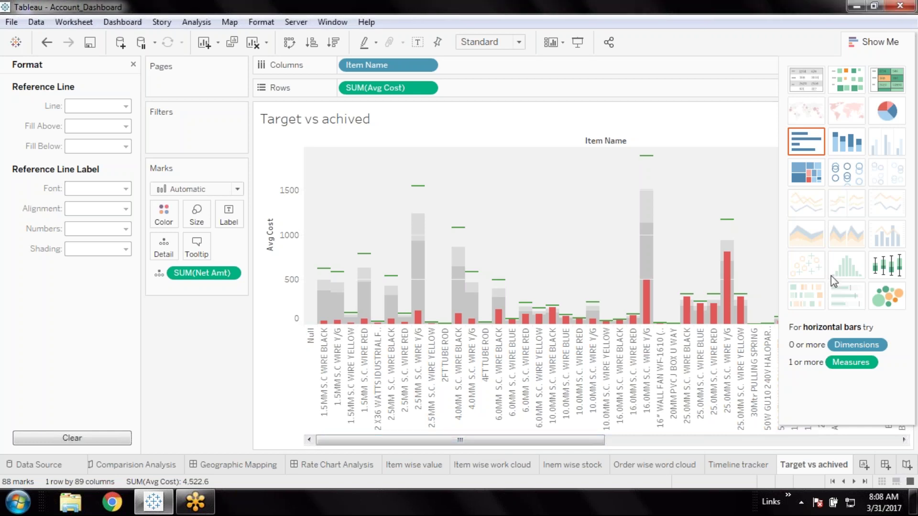